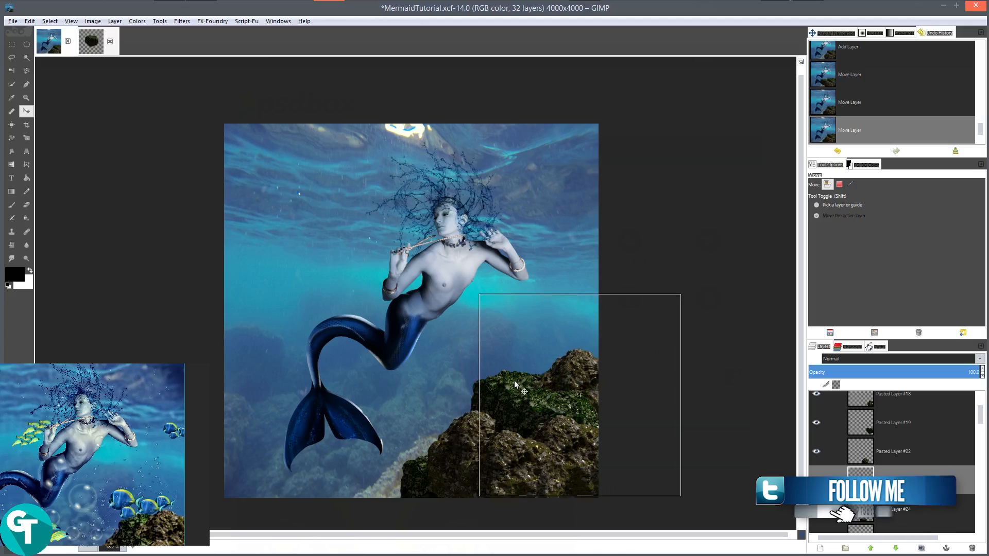
- Identify the mossy green rock's layer and move it slightly down behind the front brown rocks
left_click(879, 457)
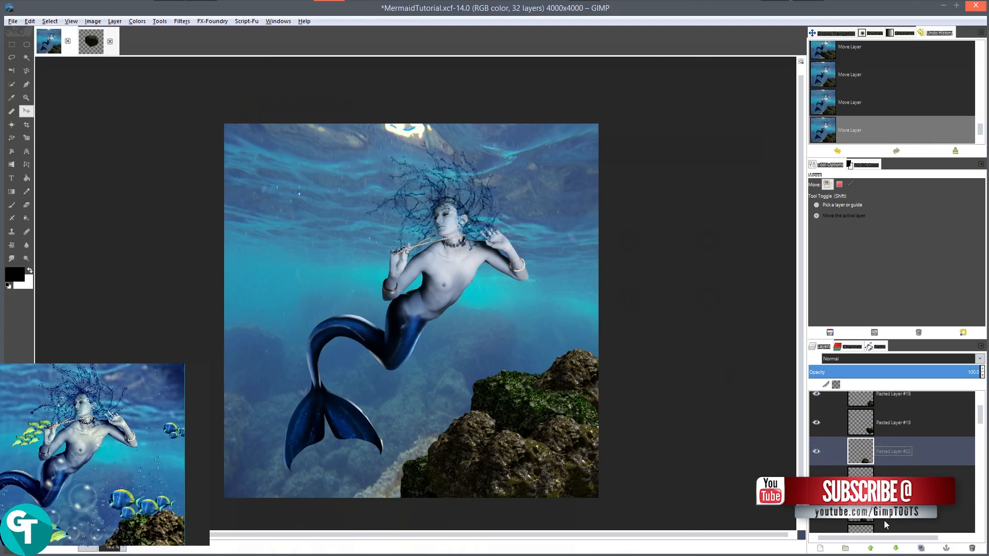
scroll(880, 481, "down", 3)
left_click(881, 479)
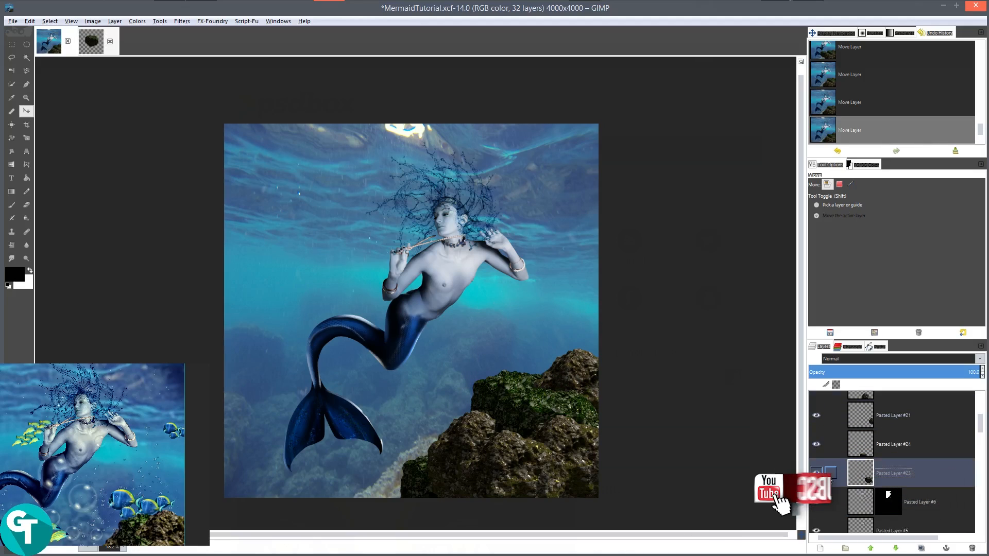
left_click(817, 473)
left_click(816, 473)
mouse_move(507, 418)
left_mouse_down()
mouse_move(506, 396)
mouse_move(496, 409)
mouse_move(508, 420)
left_mouse_up()
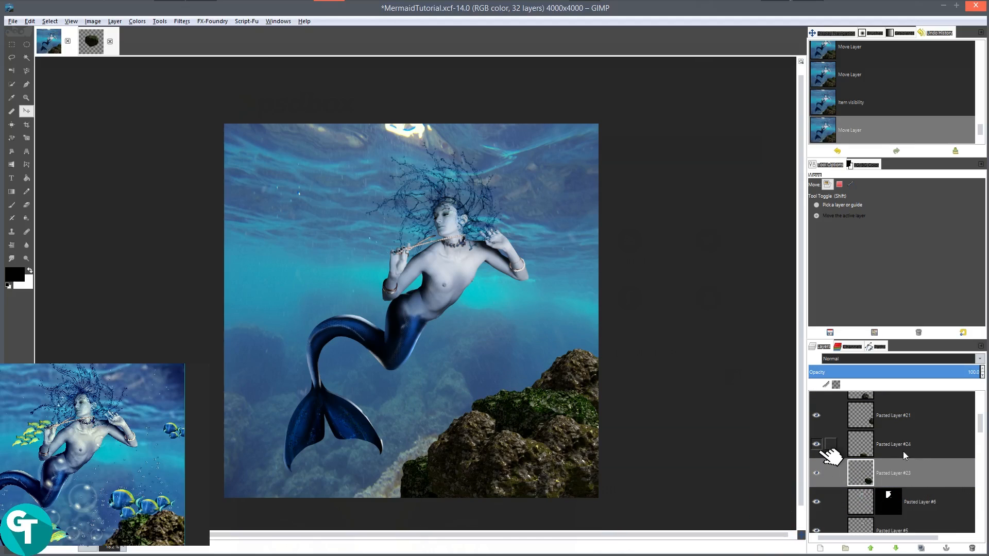
- Duplicate the brown rock layer Pasted Layer #22 beneath the other rock layers and position the copy behind the mossy rock's upper-left edge
left_click(885, 420)
scroll(882, 430, "up", 2)
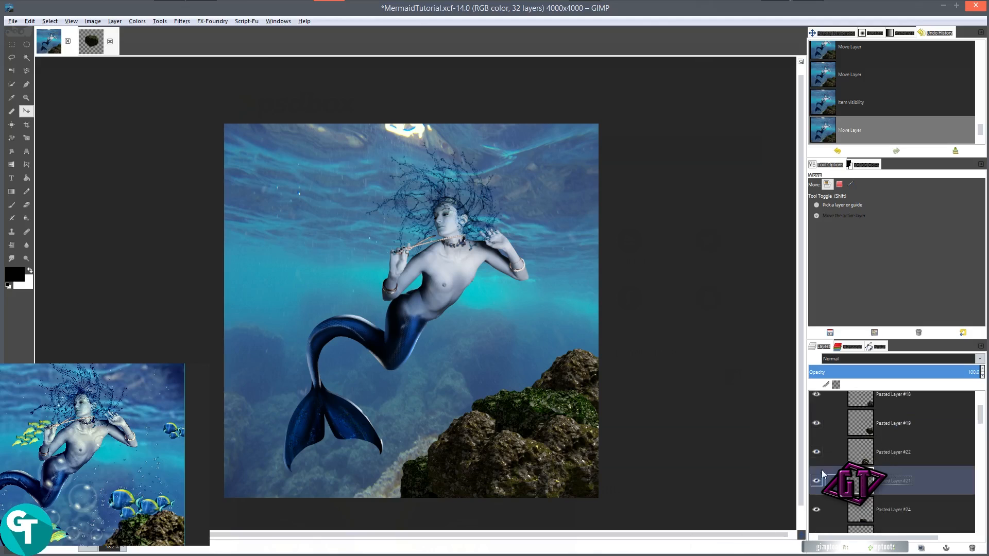
left_click(821, 456)
left_click(816, 452)
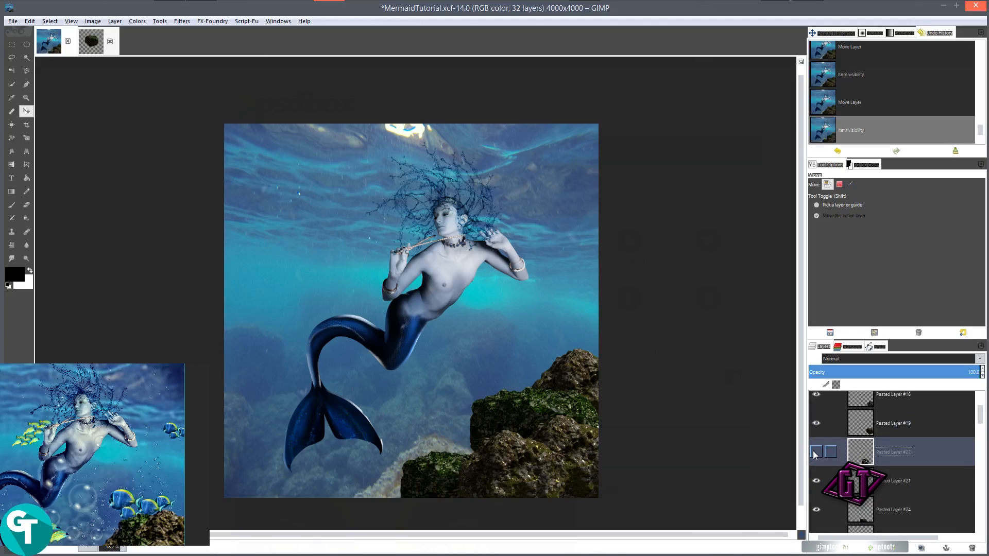
left_click(816, 453)
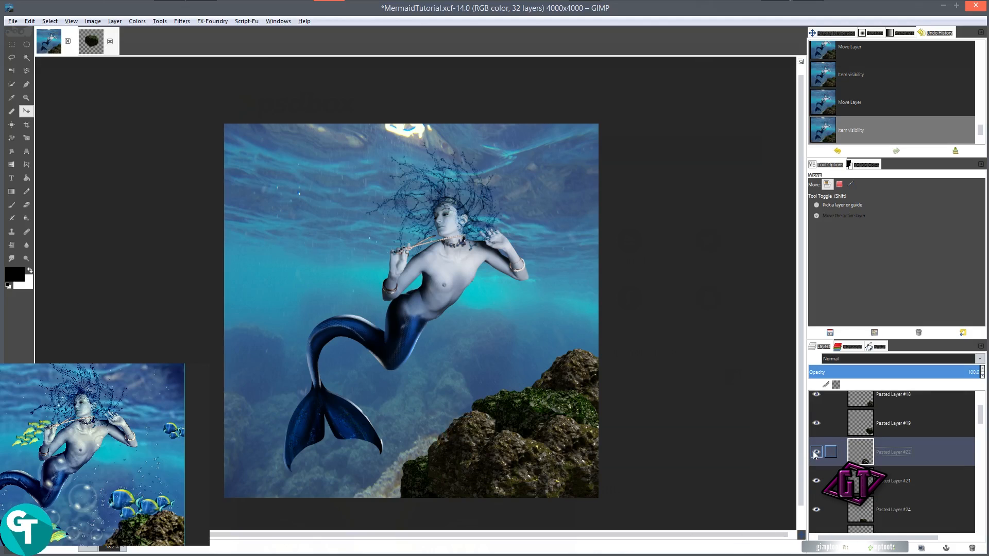
left_click(921, 550)
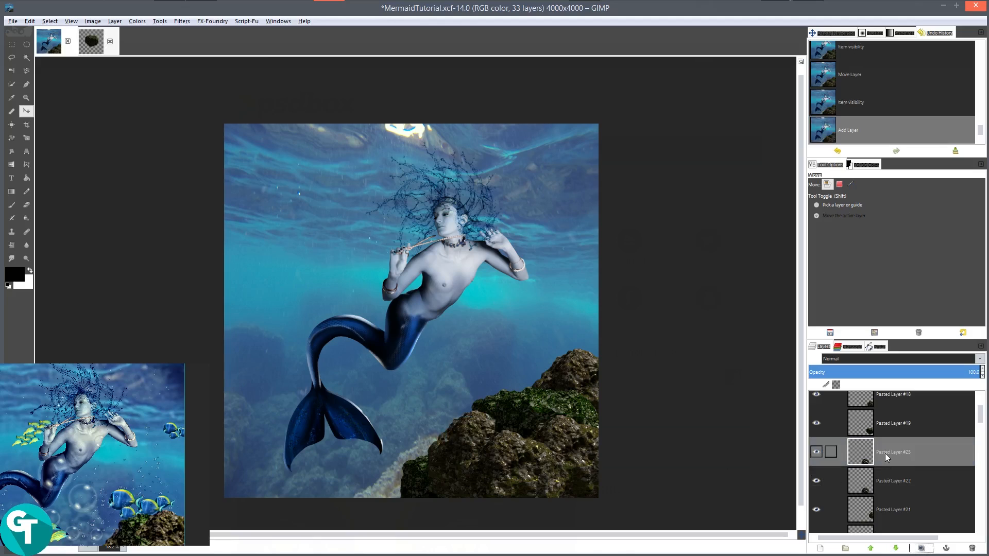
mouse_move(859, 452)
left_mouse_down()
mouse_move(899, 502)
mouse_move(867, 439)
left_mouse_up()
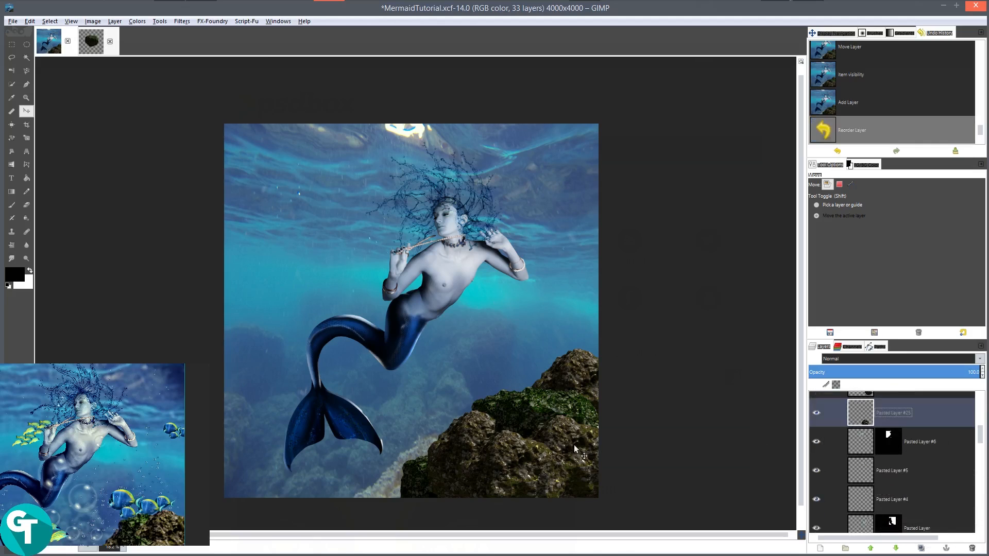
left_click_drag(488, 432, 494, 399)
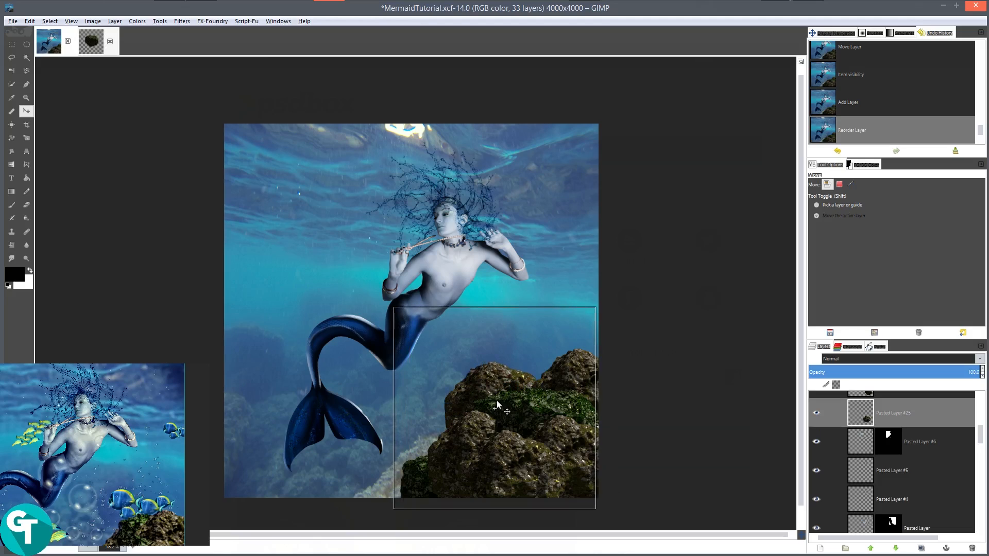
left_click_drag(495, 402, 495, 403)
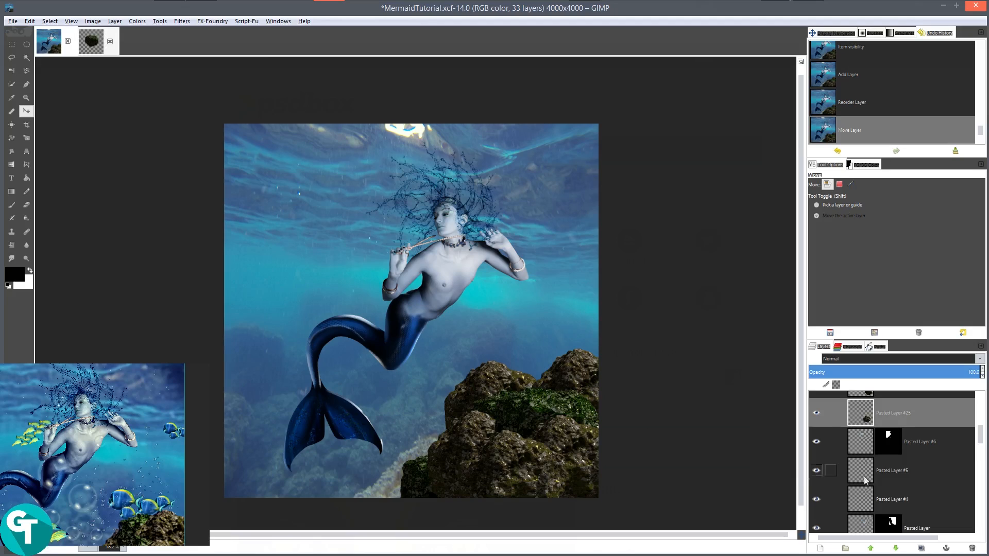
- Hide everything except the rock layers so the whole rock pile is shown alone on transparency
scroll(935, 429, "up", 3)
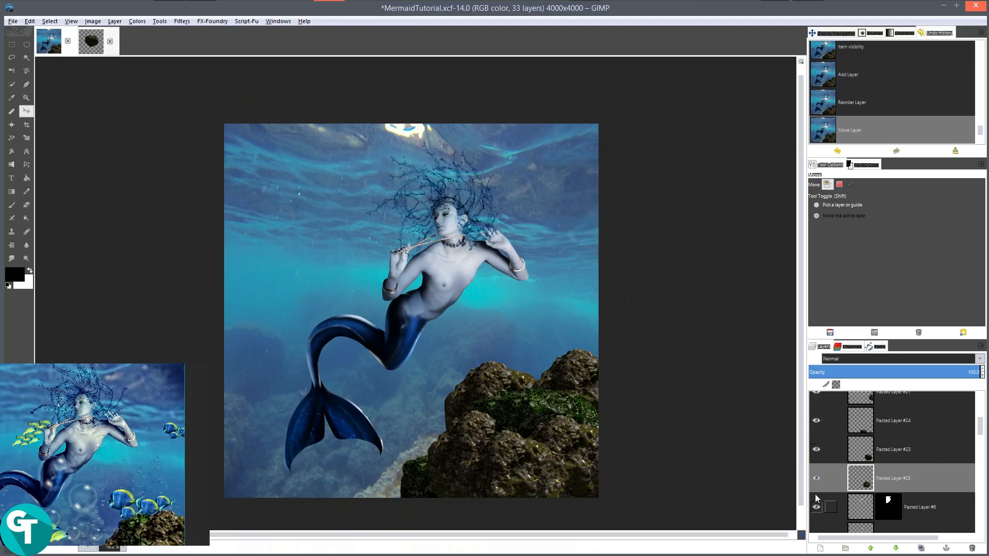
left_click(818, 479, "shift")
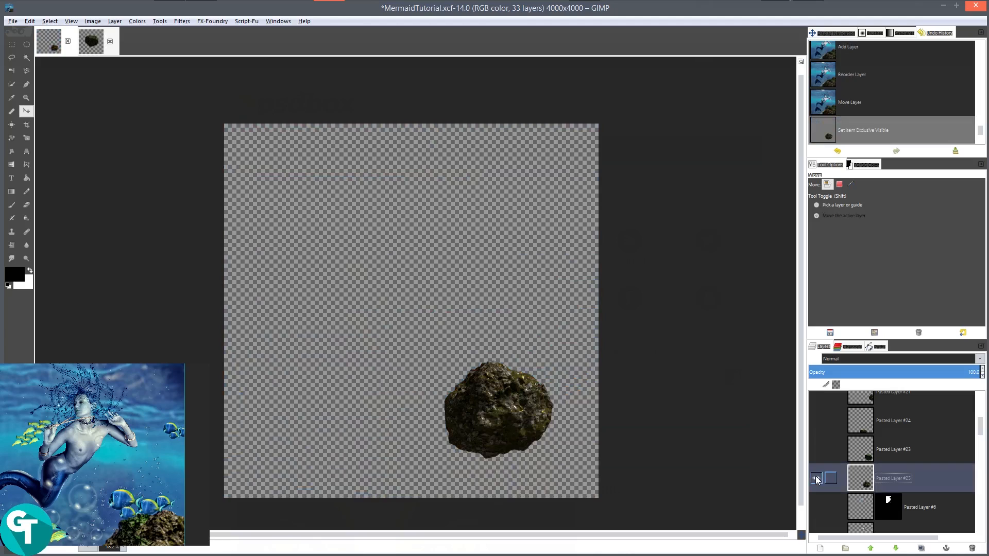
left_click(813, 452)
left_click(816, 422)
scroll(842, 406, "up", 3)
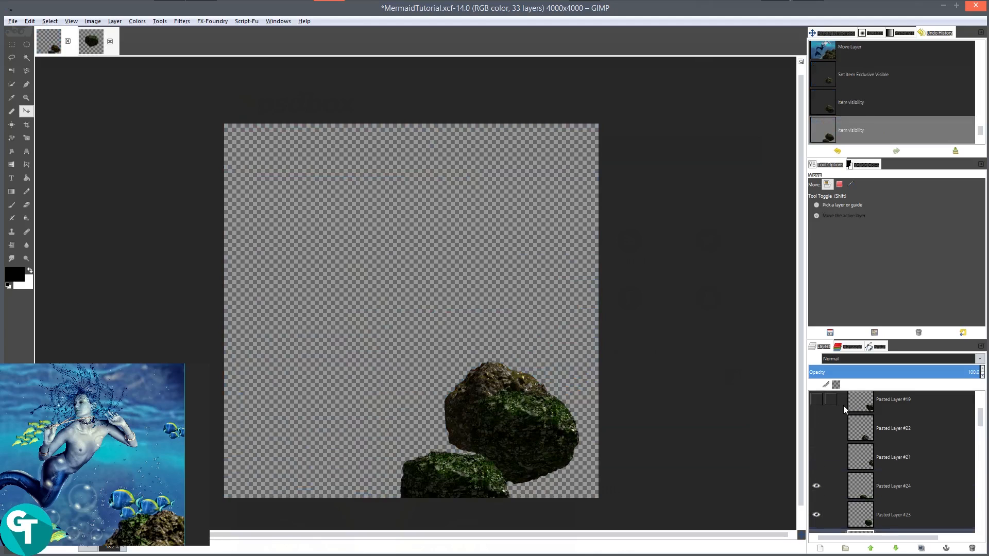
left_click(818, 460)
left_click(816, 431)
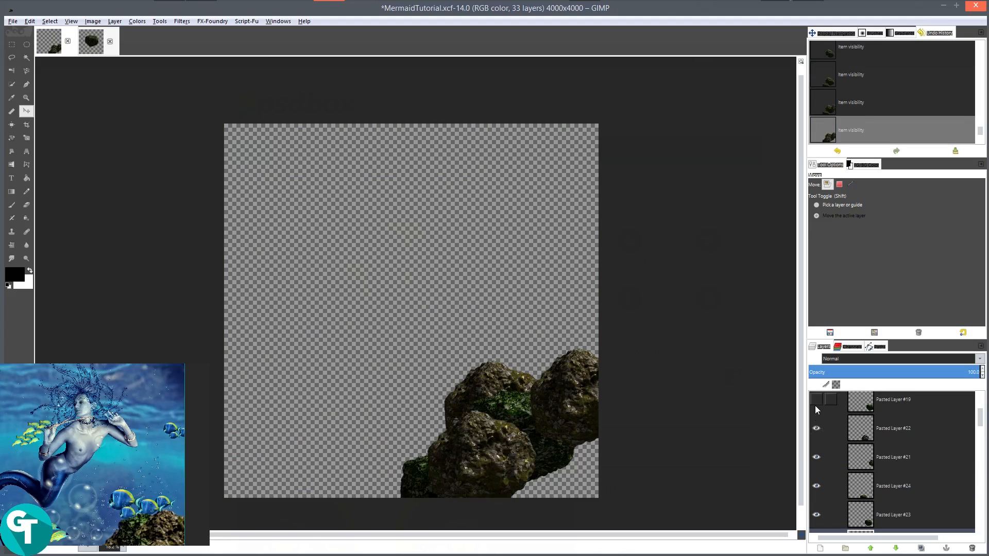
left_click(815, 405)
scroll(816, 406, "up", 1)
scroll(815, 406, "up", 2)
left_click(819, 423)
scroll(817, 418, "up", 1)
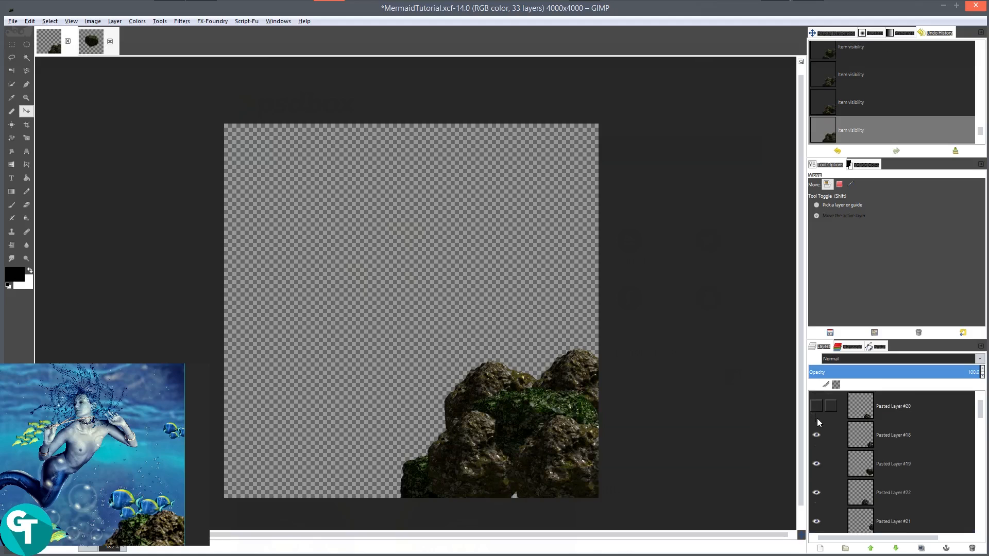
left_click(817, 408)
- Merge the visible rock layers into one layer, expanded as necessary, without discarding the invisible layers
scroll(914, 414, "down", 1)
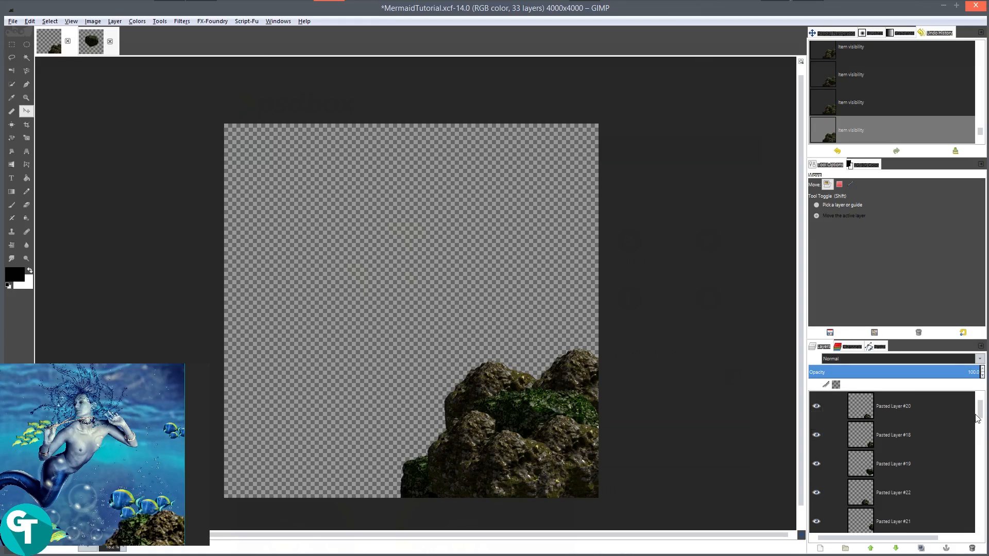
scroll(898, 407, "up", 1)
left_click(898, 403)
right_click(898, 403)
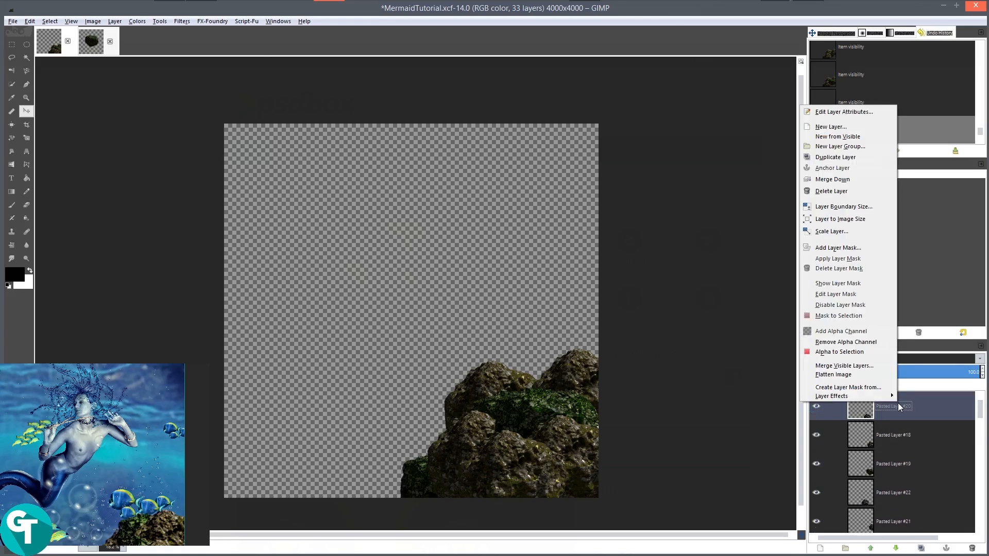
left_click(858, 364)
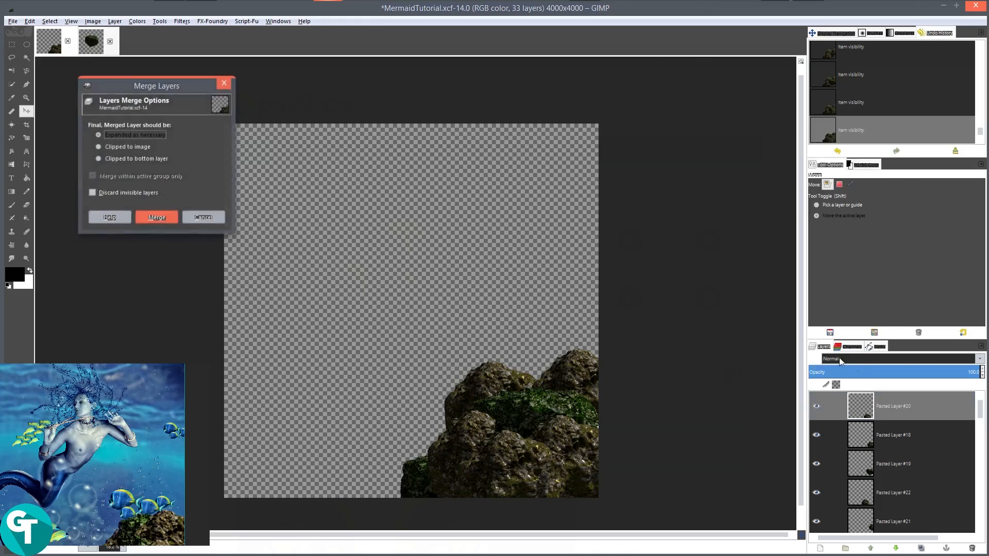
left_click(157, 217)
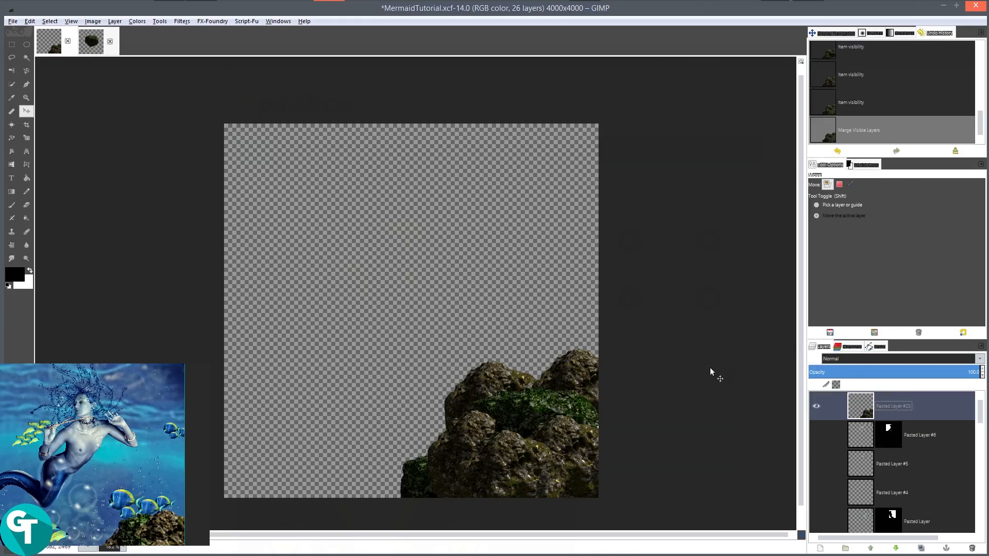
- Make all the other layers visible again and rename the merged rock layer "Rocksw"
left_click(817, 406, "shift")
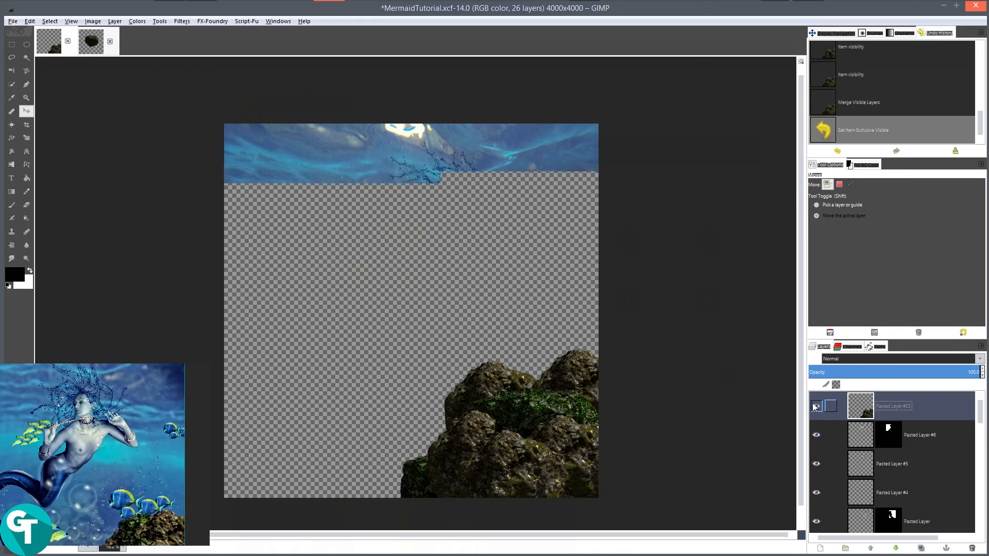
double_click(898, 406)
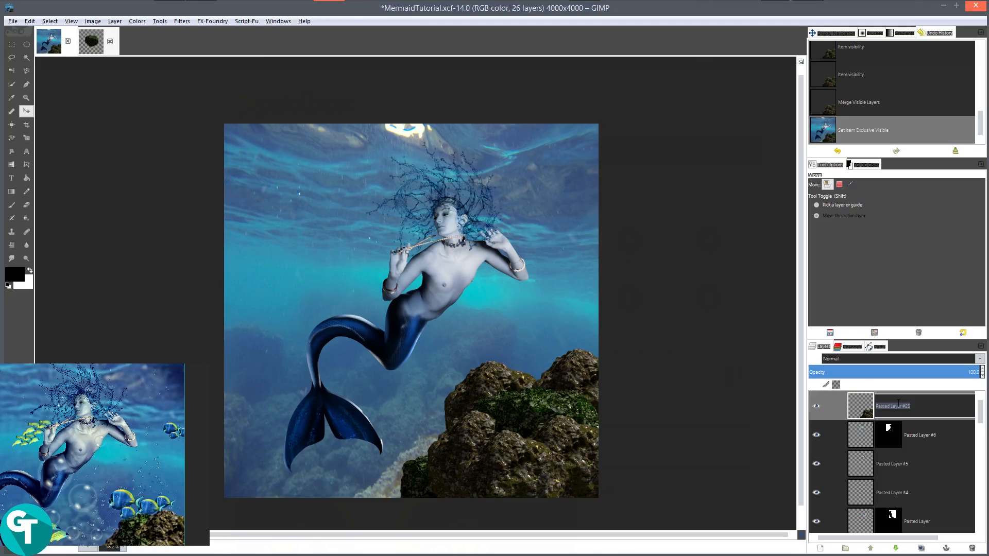
type("Rocksw")
key("Return")
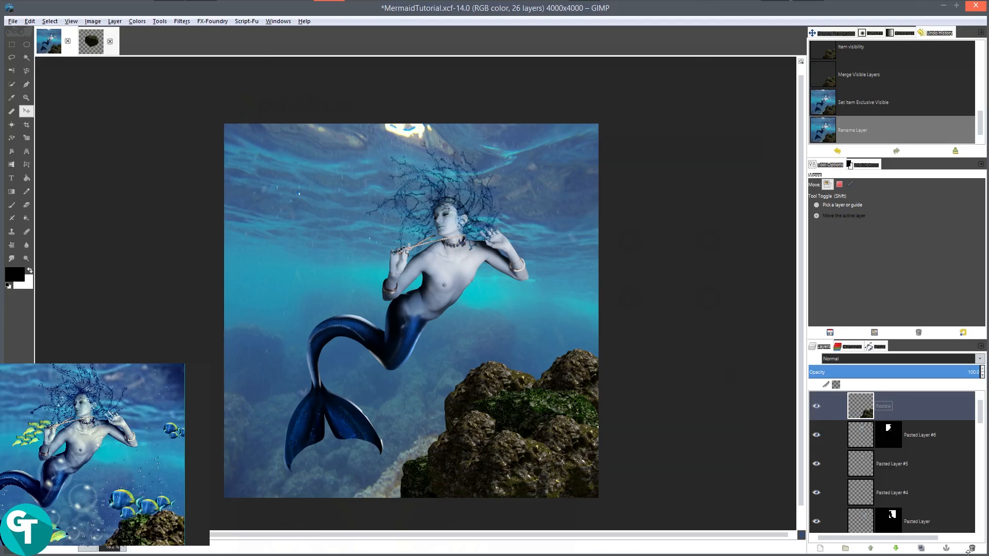
- Duplicate the merged rock layer and move the copy to the lower-left corner of the image
left_click(921, 548)
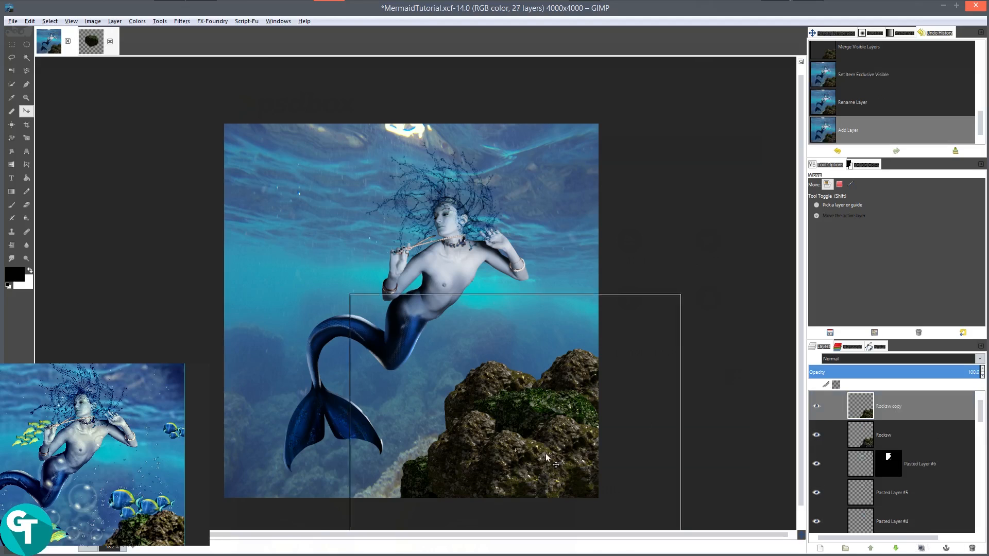
left_click_drag(549, 457, 255, 486)
- Rotate the rock copy by 38.86 degrees and move it up along the image's left edge
key("shift+r")
left_click(278, 451)
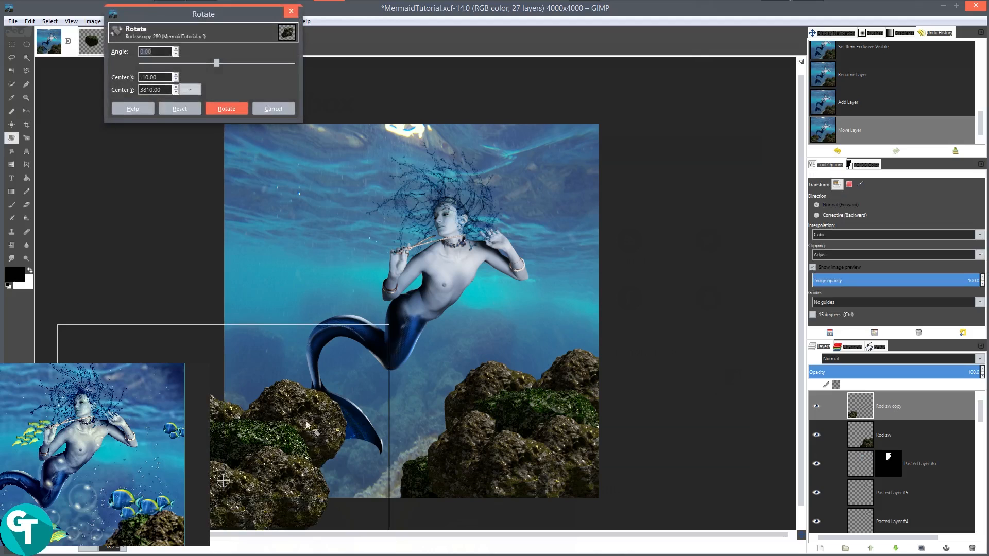
left_click_drag(376, 354, 416, 462)
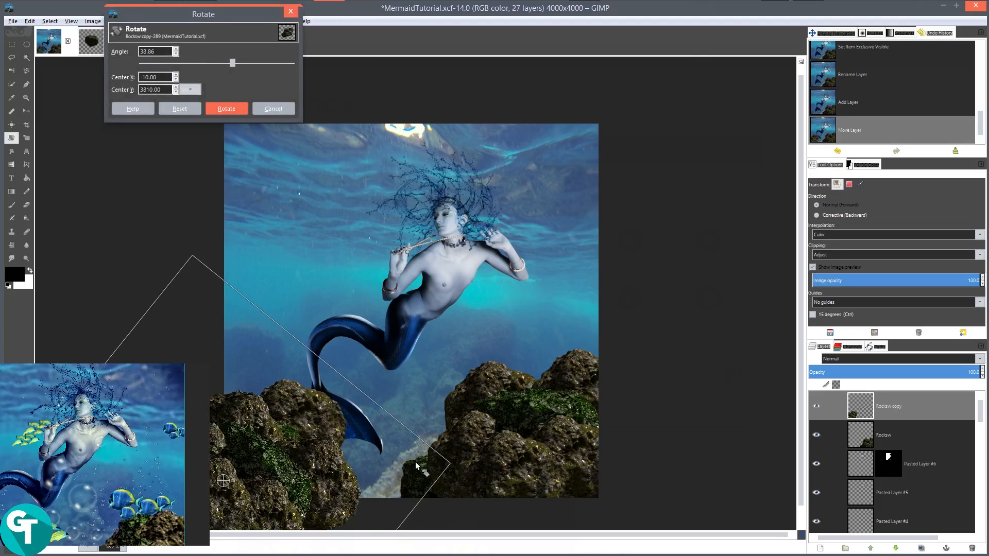
left_click(225, 109)
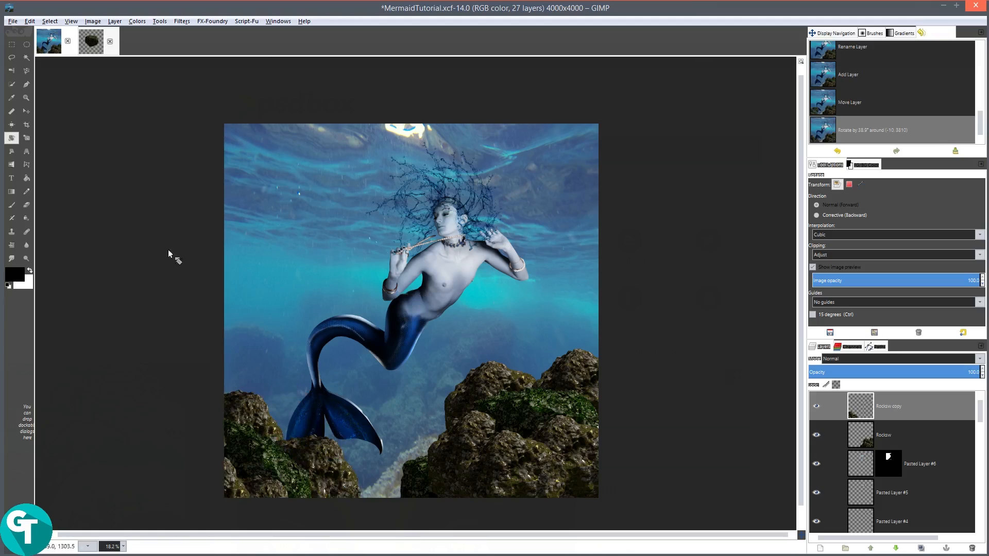
key("m")
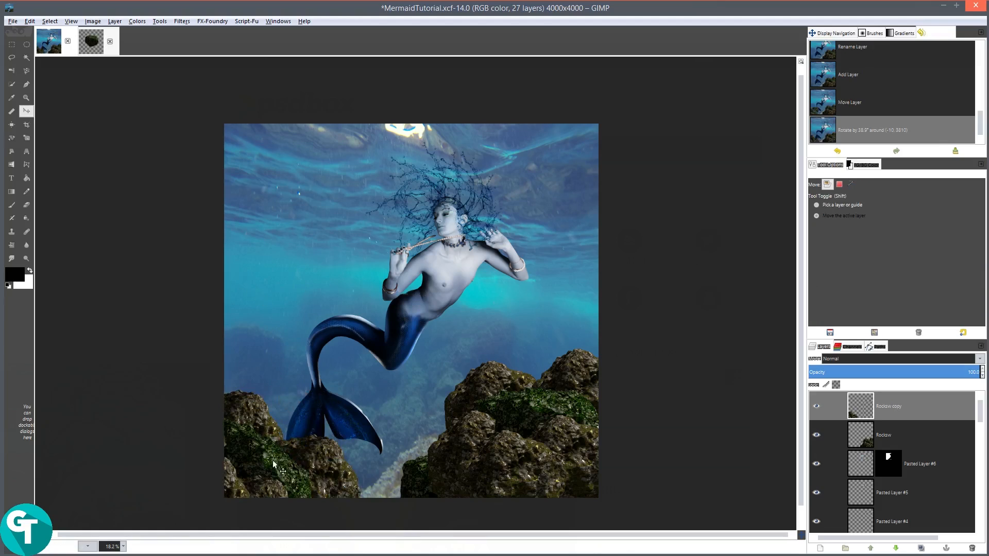
left_click_drag(261, 471, 257, 429)
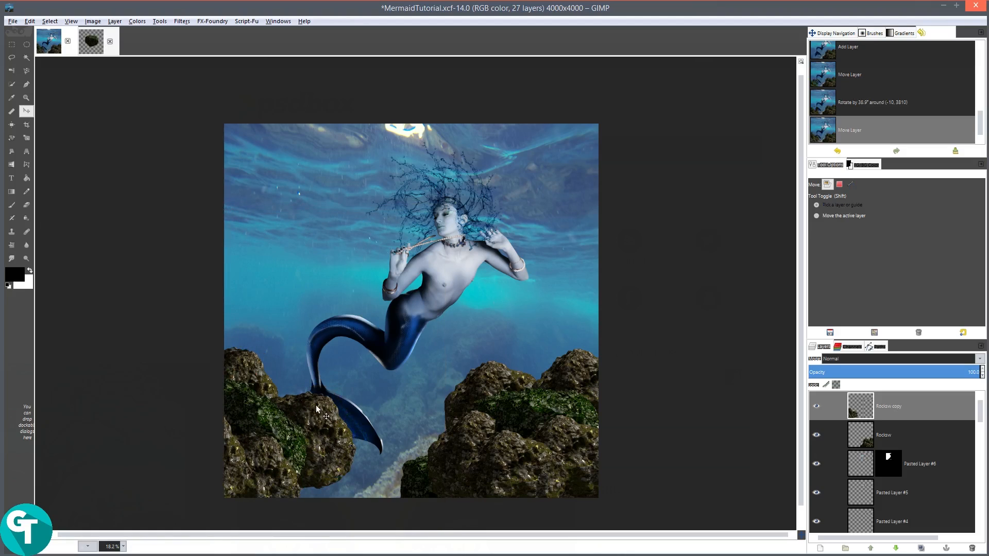
- Rotate the rock copy by a further 27.93 degrees and shift it slightly to fill the image's lower-left corner
key("shift+r")
left_click_drag(391, 476, 344, 541)
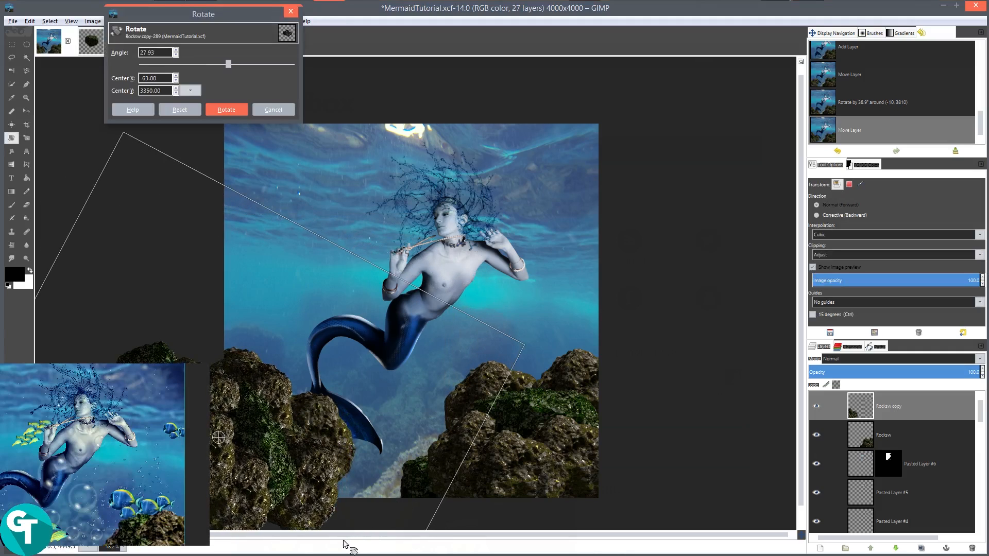
left_click(245, 110)
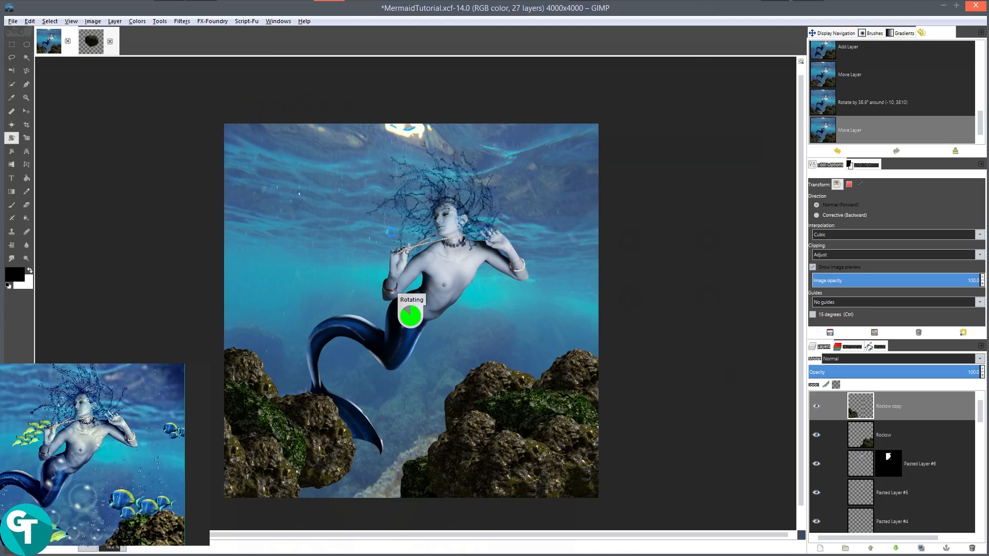
key("Return")
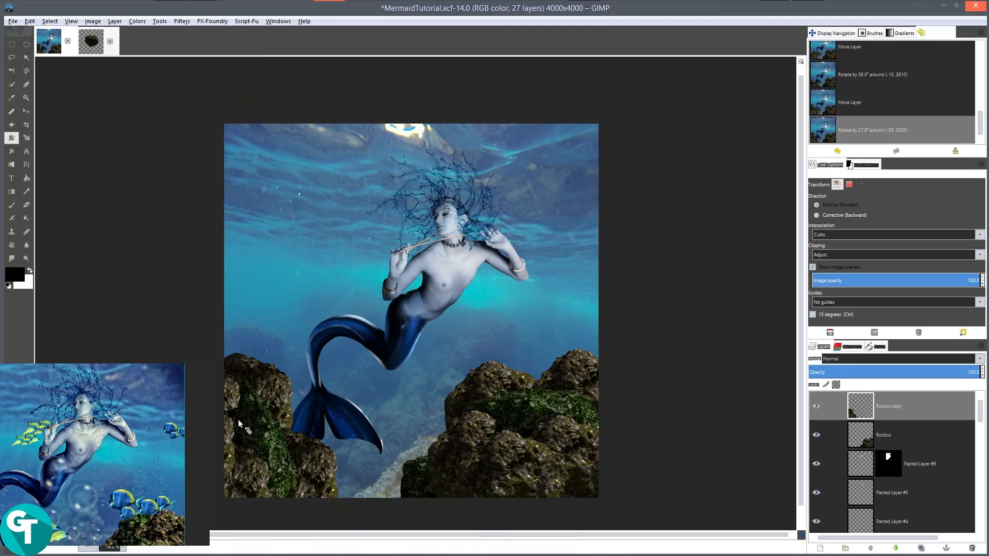
key("m")
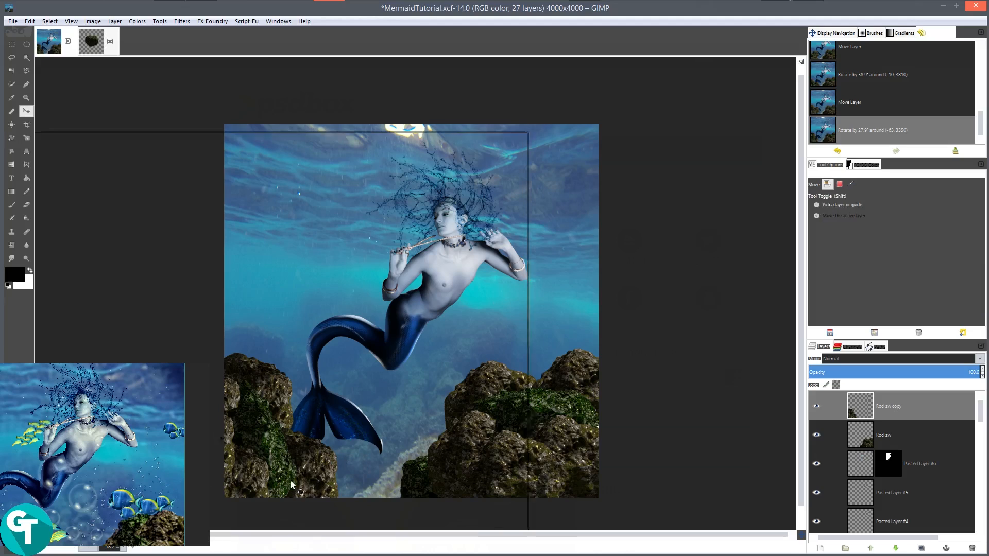
mouse_move(285, 483)
left_mouse_down()
mouse_move(304, 490)
mouse_move(285, 488)
left_mouse_up()
- Shift the original rock pile slightly to the right and nudge the rotated copy up beside the mermaid's tail fin
left_click(886, 444)
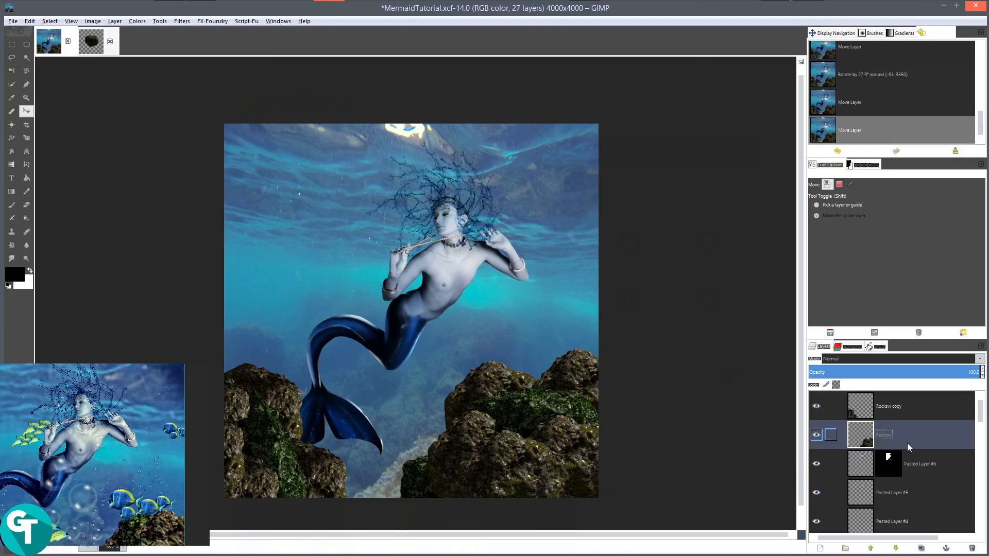
left_click_drag(579, 453, 579, 449)
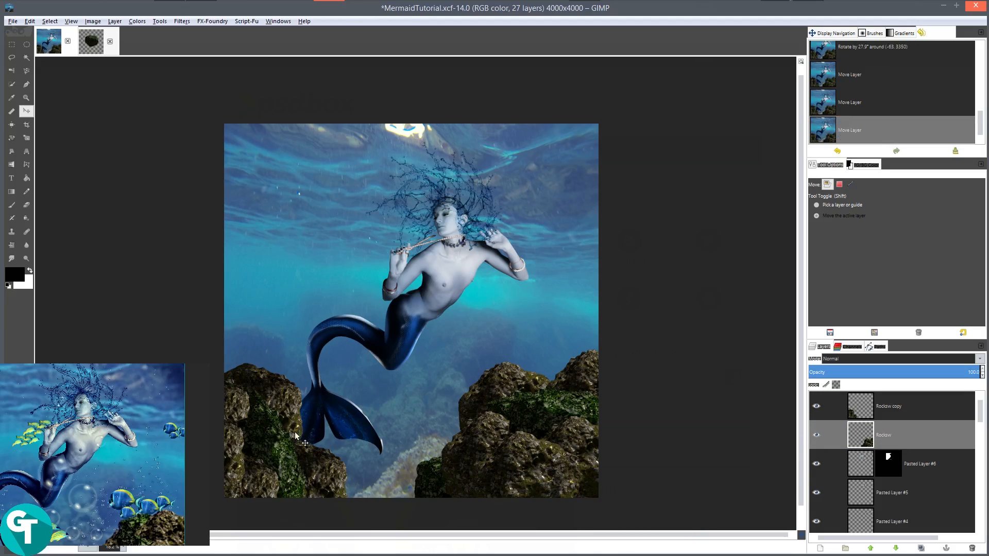
left_click(877, 414)
left_click_drag(308, 457, 310, 453)
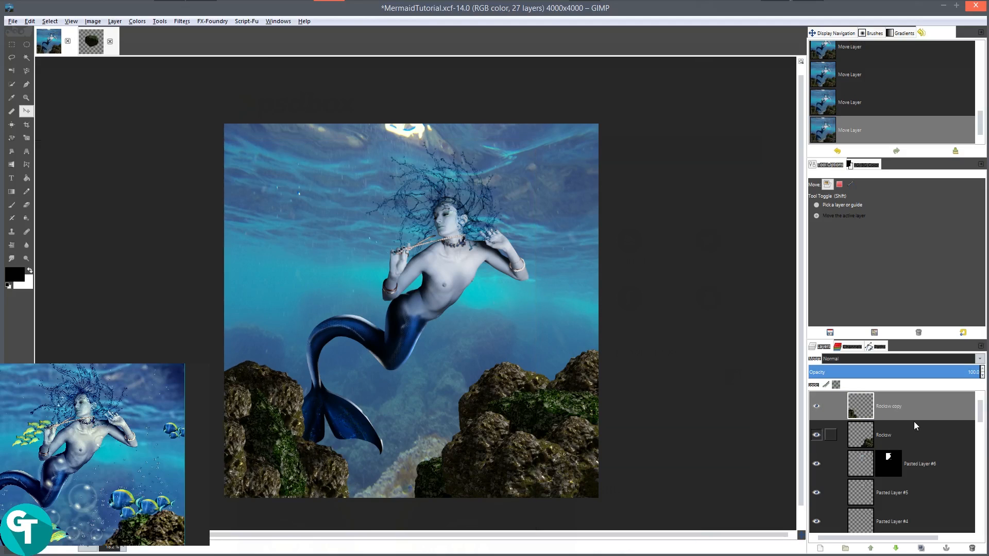
- Close the Rock100 image, discarding its changes, and import bubbles-back.png from the Mermaid Assets folder as a new layer
left_click(110, 41)
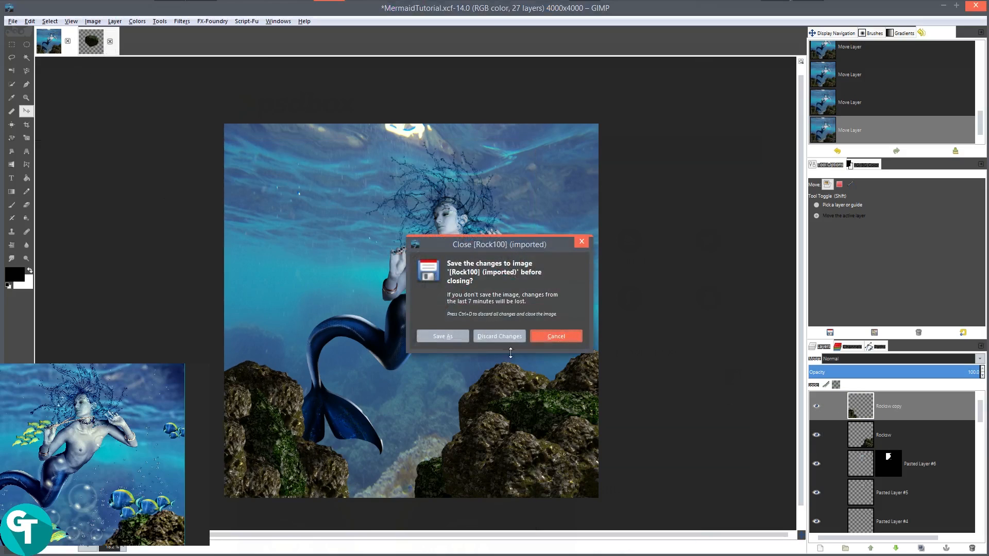
left_click(510, 337)
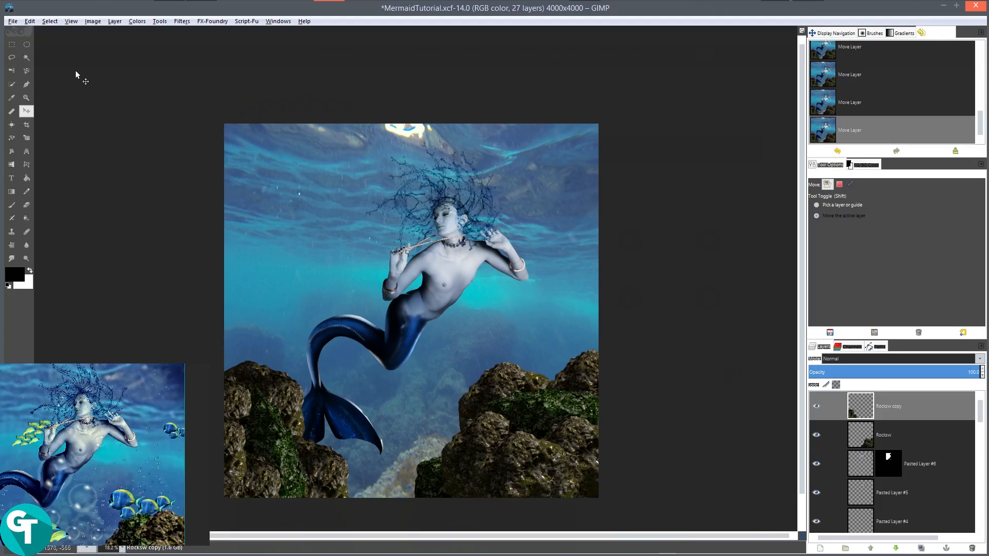
left_click(13, 22)
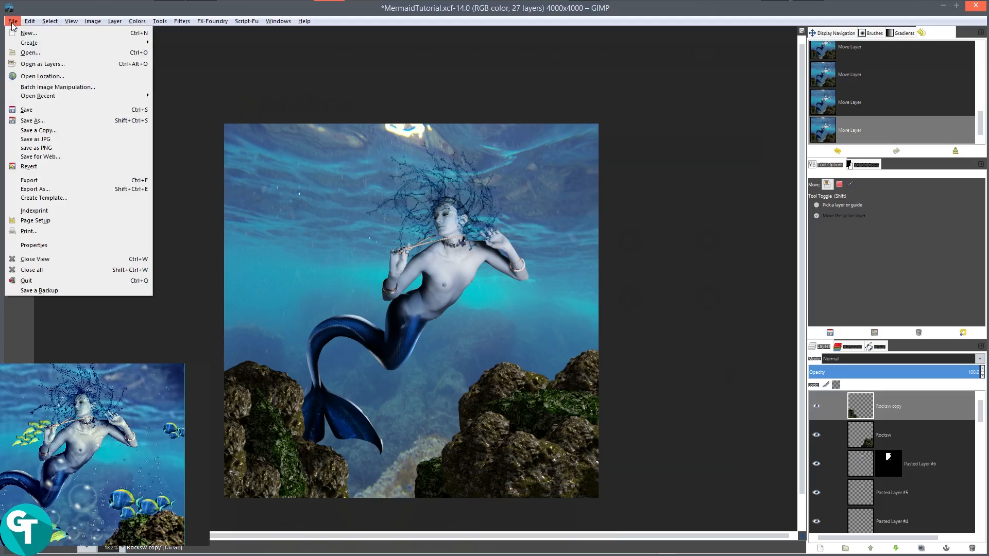
left_click(36, 53)
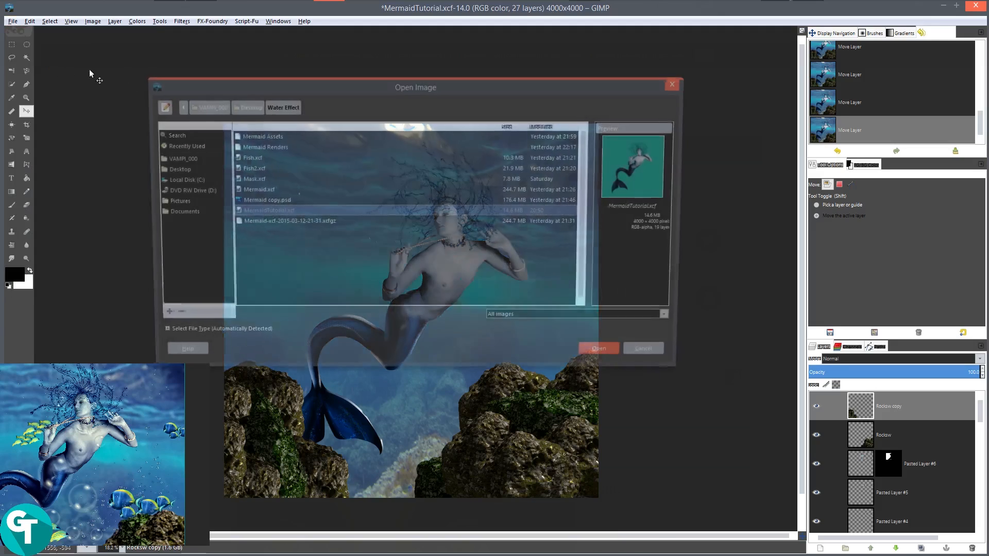
double_click(247, 137)
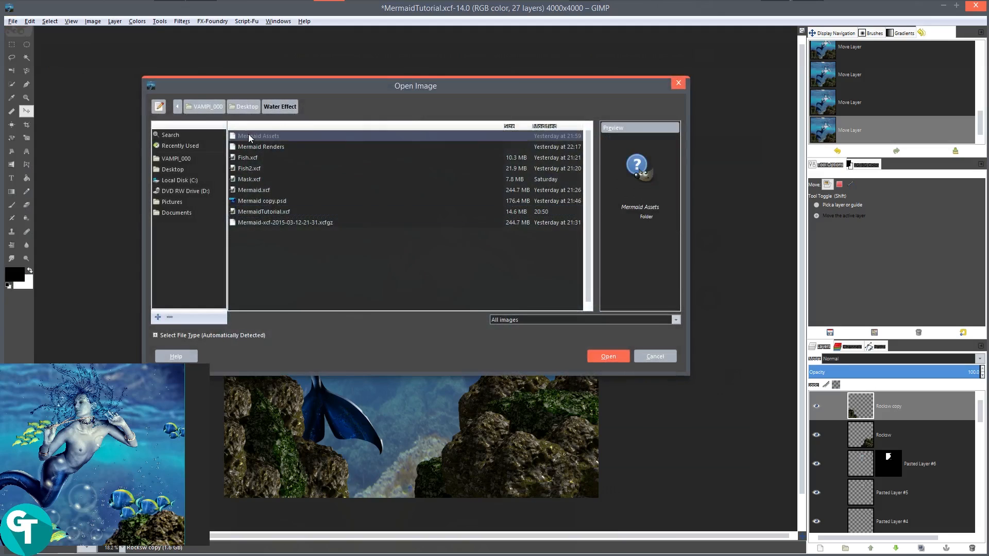
left_click(280, 148)
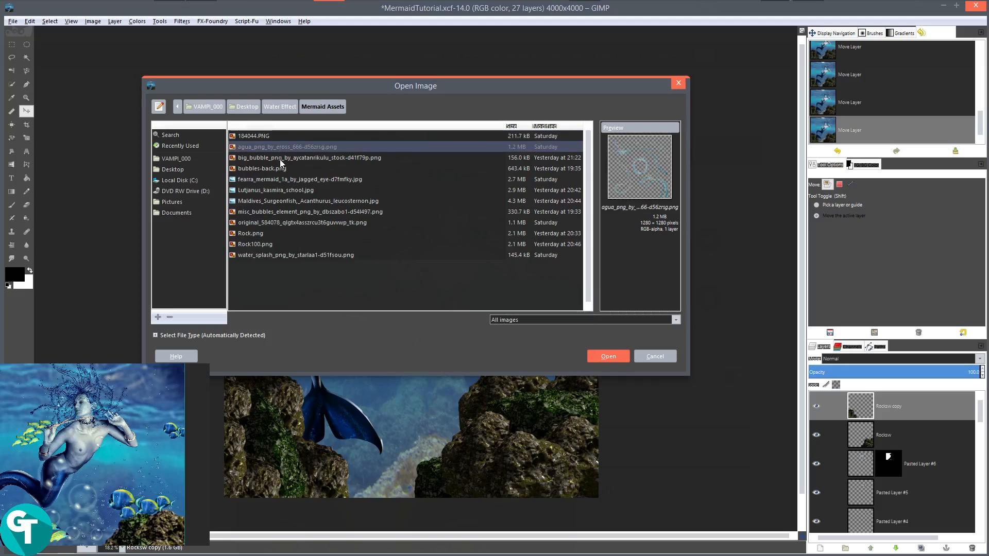
left_click(280, 158)
left_click(274, 169)
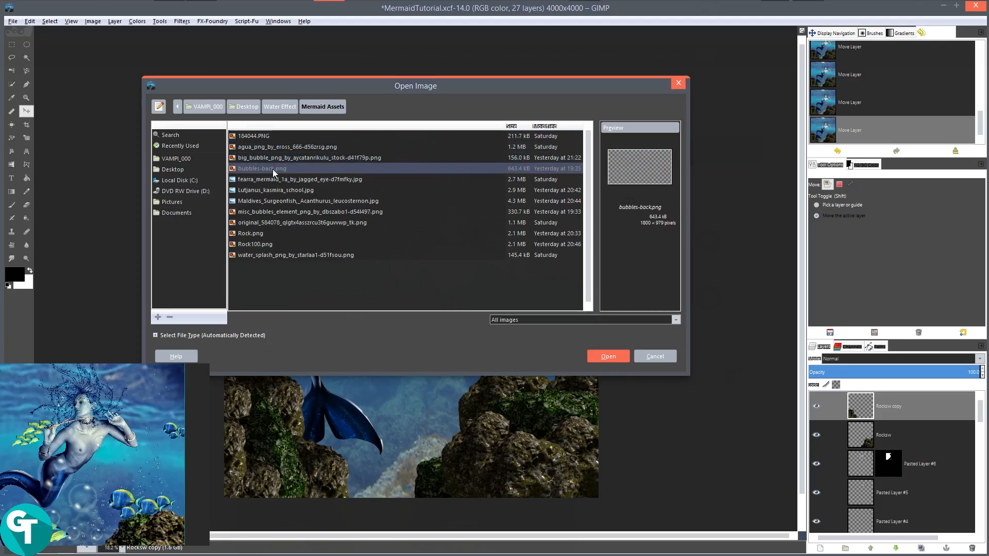
left_click(617, 359)
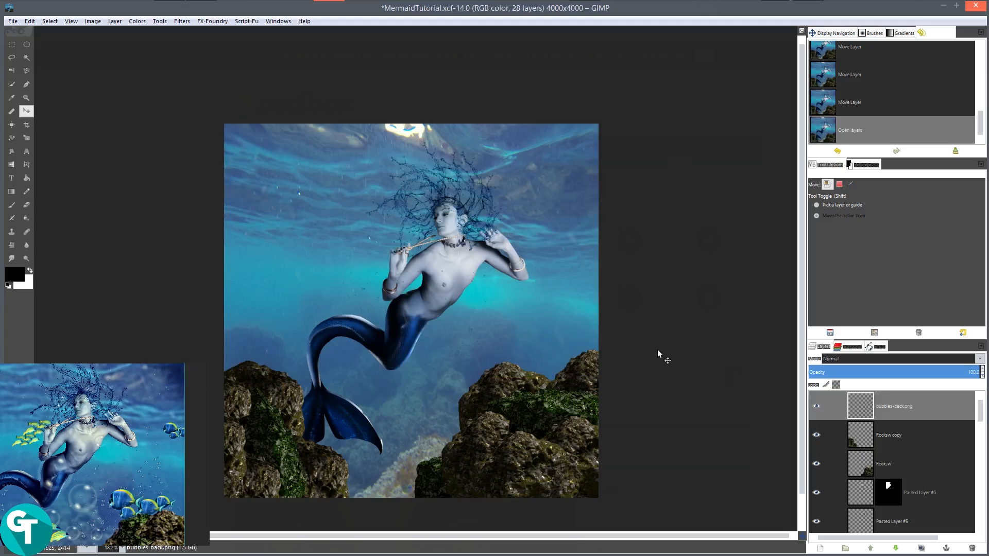
- Move the bubbles-back layer up and scale it to 4094 × 1753 pixels so it spans the upper part of the image
left_click_drag(446, 292, 438, 212)
scroll(438, 212, "up", 3)
scroll(444, 194, "down", 2)
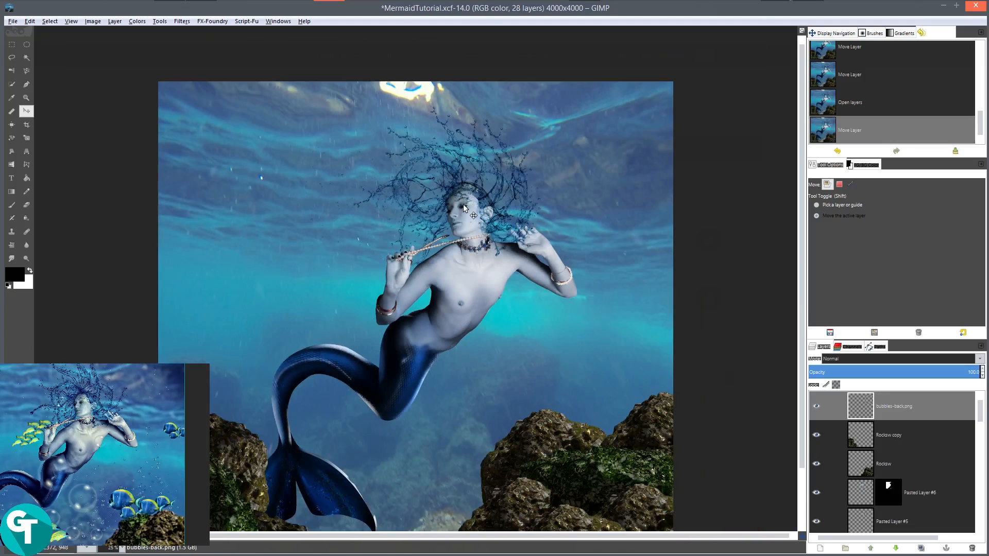
key("shift")
key("shift+s")
left_click(479, 222)
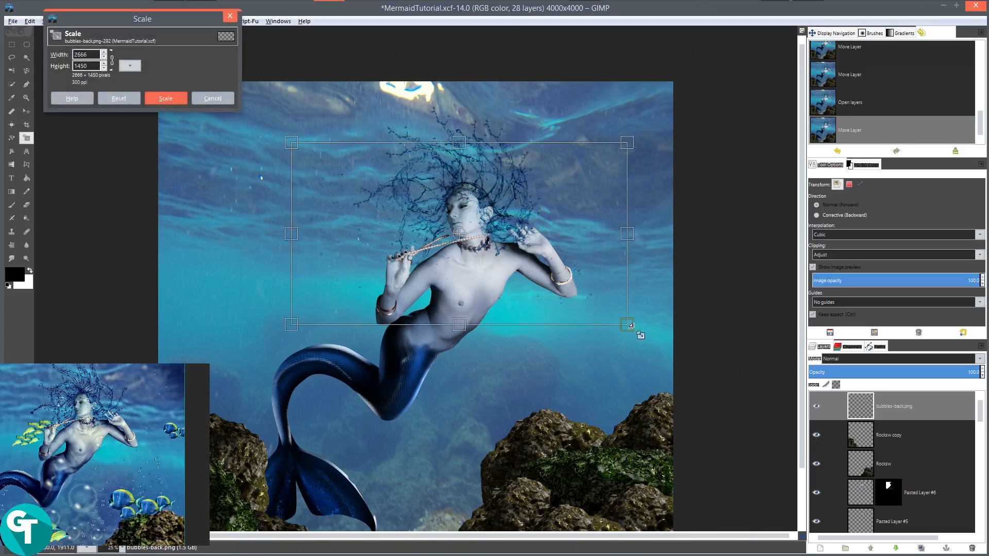
left_click_drag(637, 332, 715, 376)
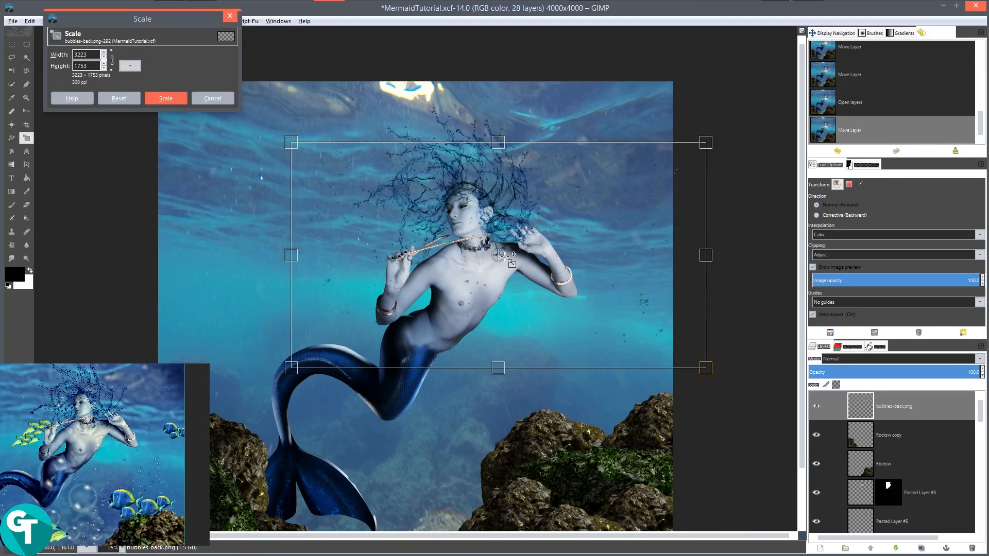
left_click_drag(498, 255, 405, 192)
left_click_drag(617, 192, 661, 193)
left_click_drag(202, 188, 151, 192)
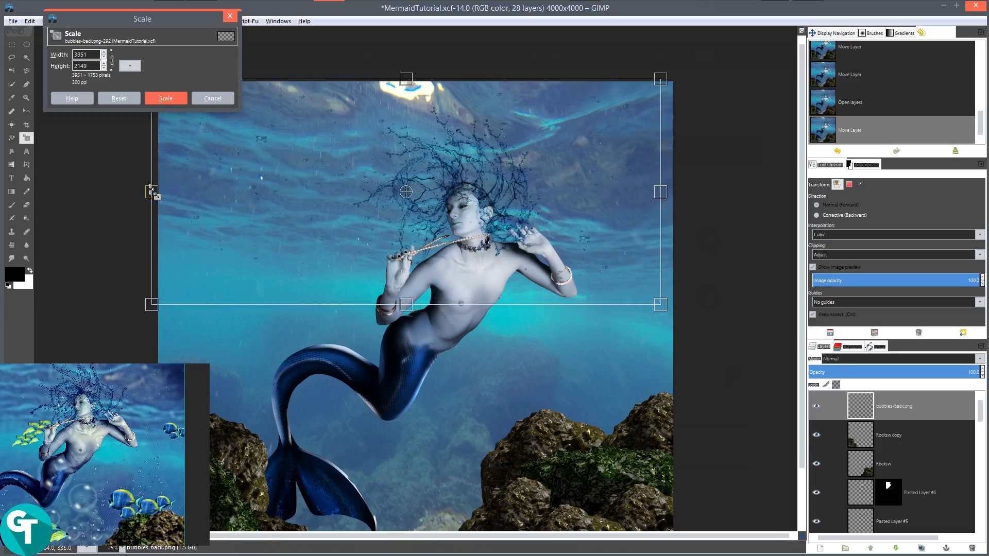
left_click_drag(662, 192, 677, 193)
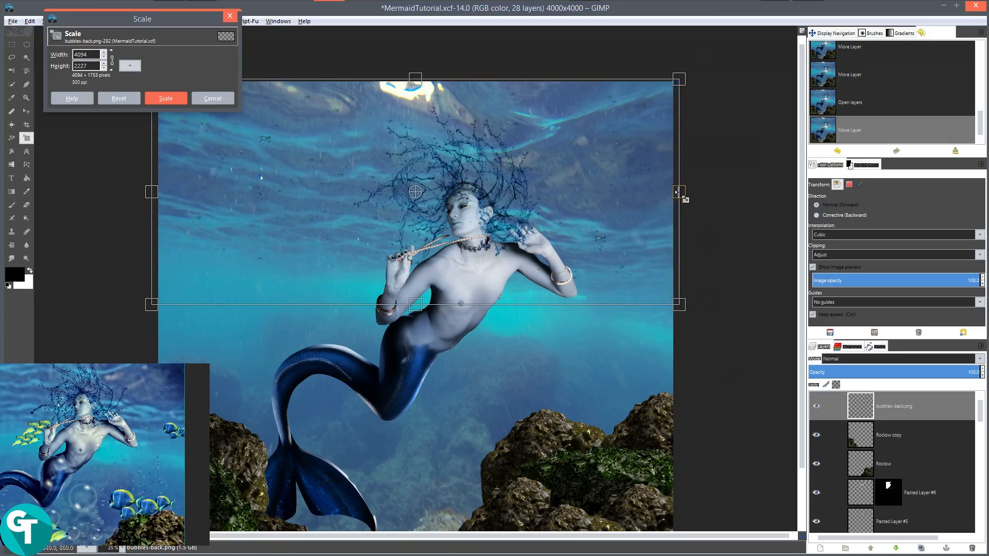
left_click(167, 97)
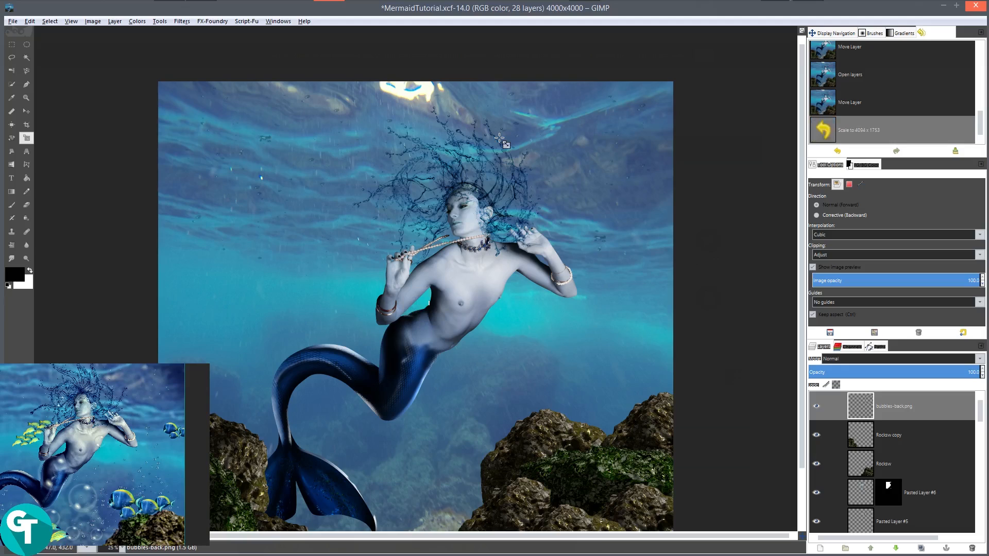
- Reorder the bubbles-back layer to just below the mermaid layer and brighten it by raising its highlights and midtones with Curves
left_click_drag(936, 402, 870, 509)
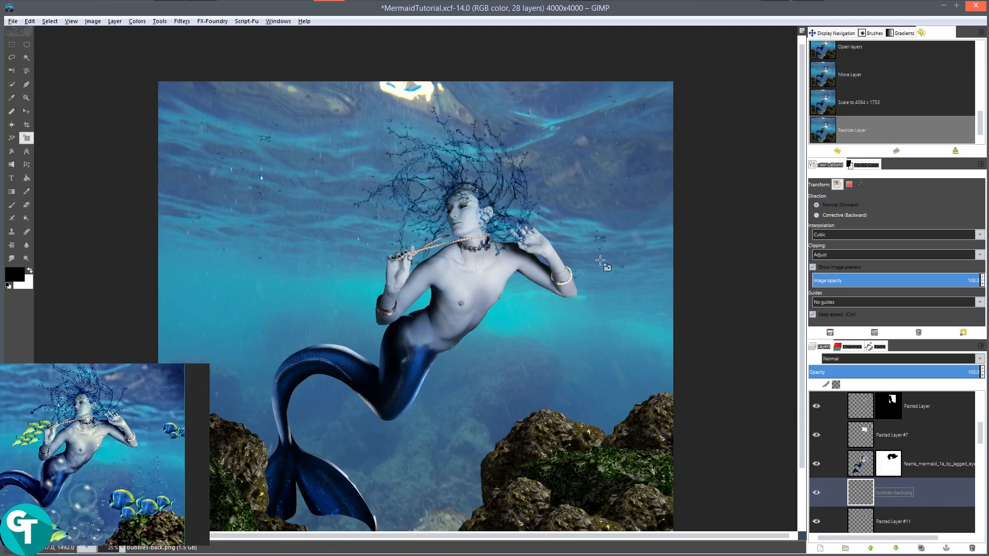
left_click(138, 23)
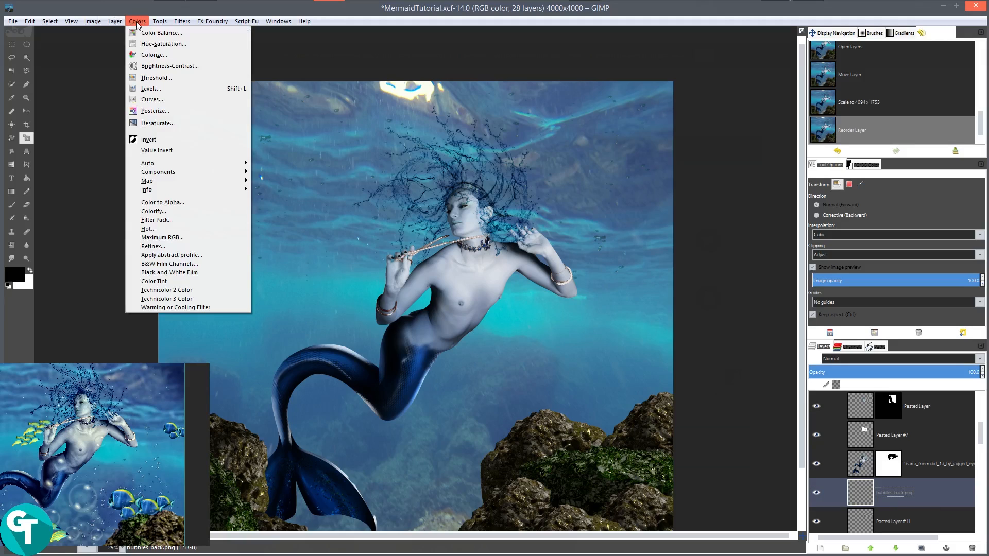
left_click(174, 103)
left_click(252, 119)
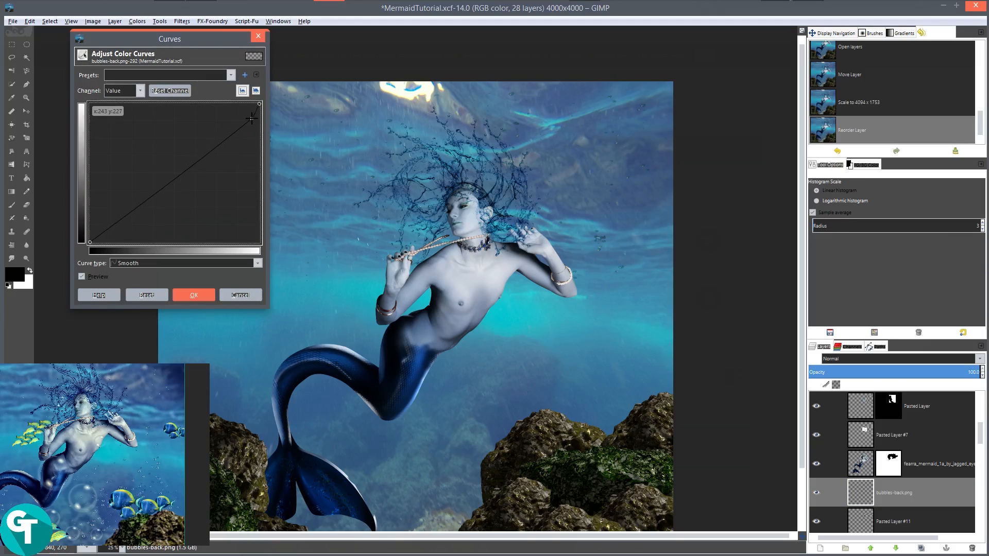
left_click_drag(252, 118, 223, 103)
left_click_drag(132, 196, 128, 196)
left_click_drag(139, 206, 129, 187)
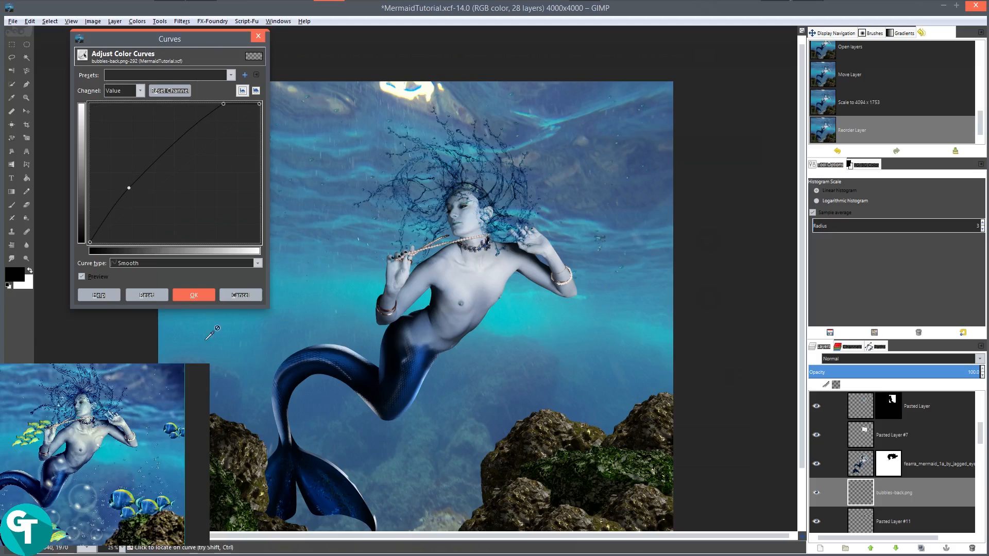
left_click(194, 295)
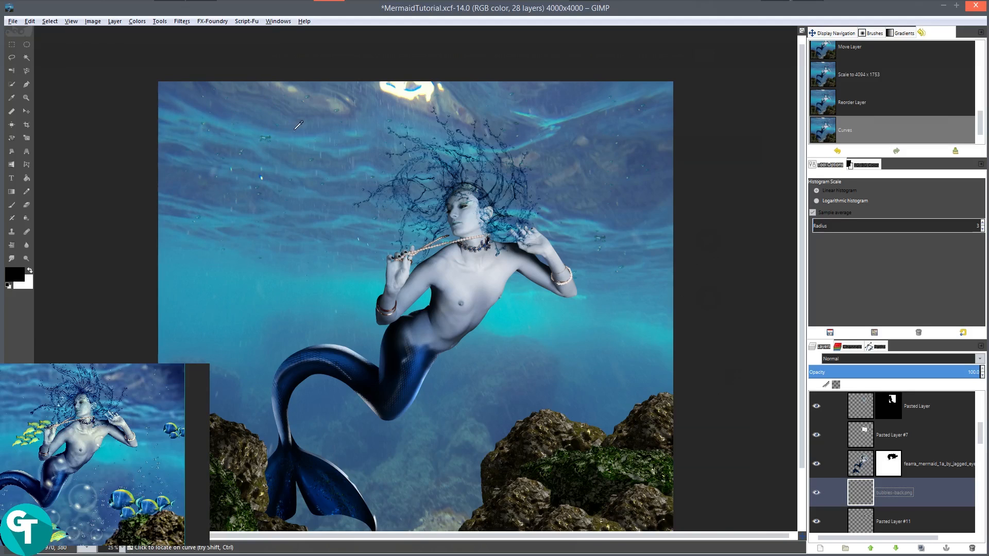
scroll(298, 125, "up", 2)
scroll(385, 118, "up", 2)
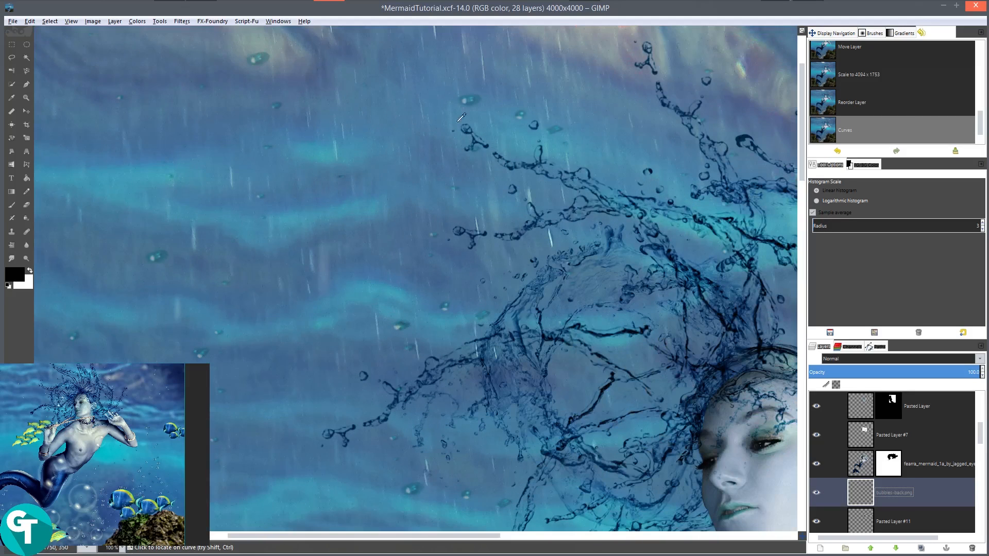
scroll(459, 135, "down", 5)
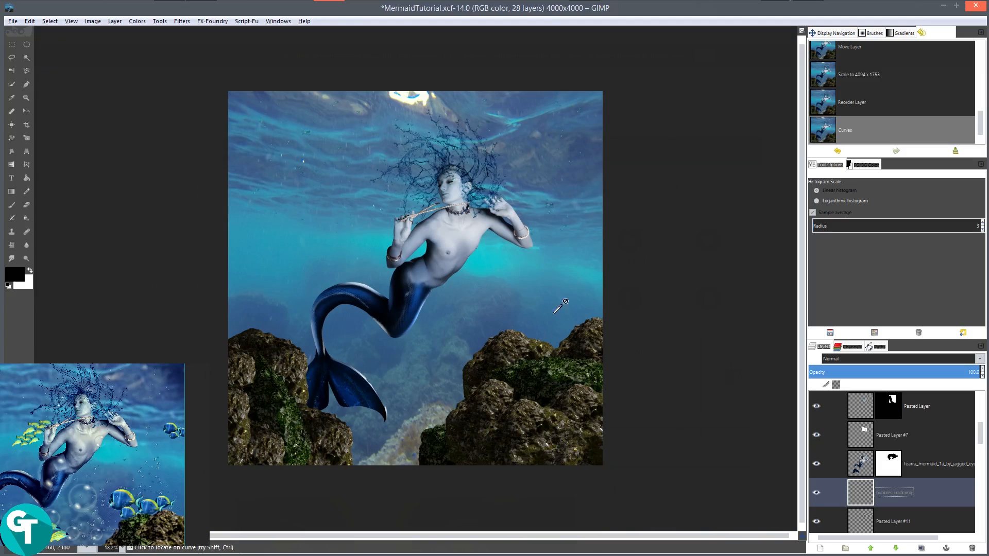
- Import the misc_bubbles_element PNG from the Mermaid Assets folder as a new layer
left_click(13, 21)
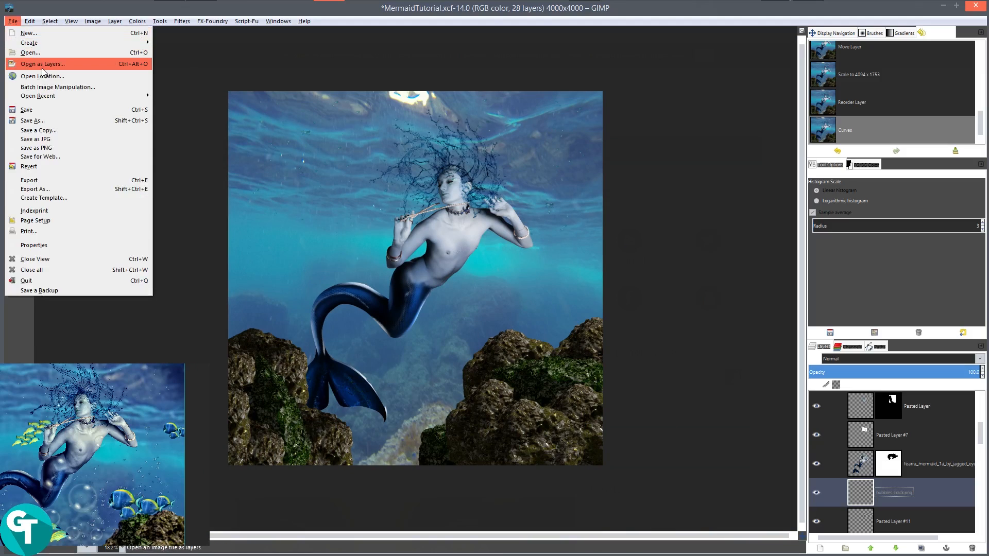
left_click(43, 64)
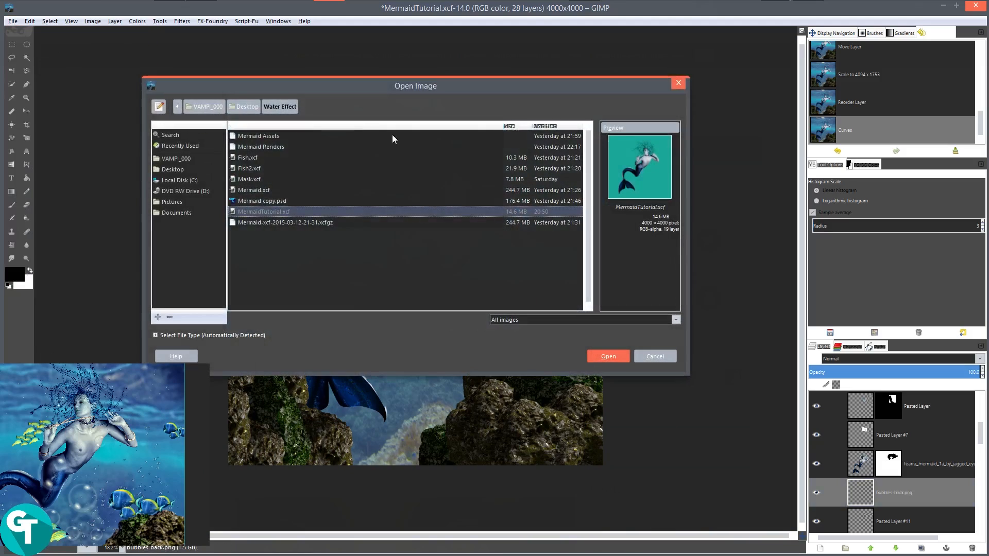
double_click(253, 136)
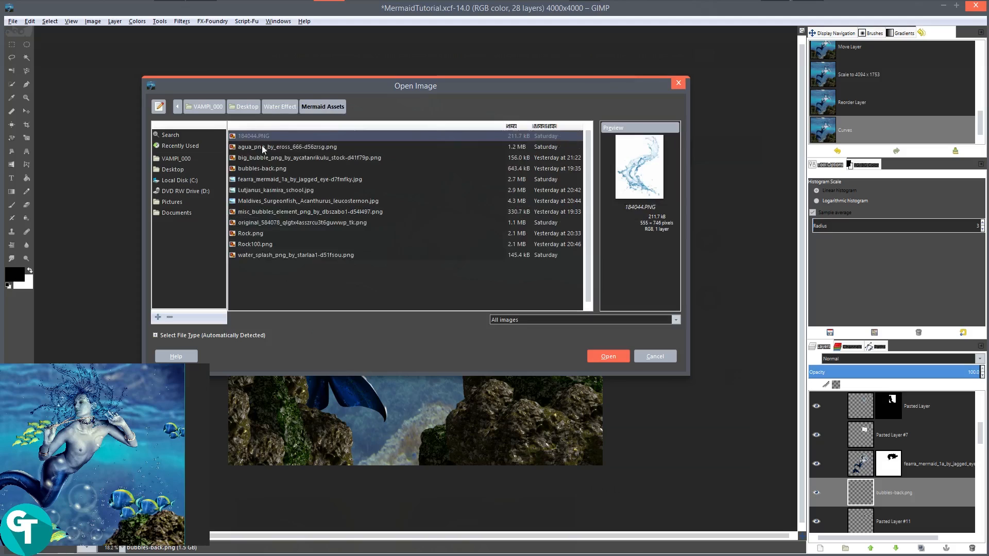
left_click(275, 212)
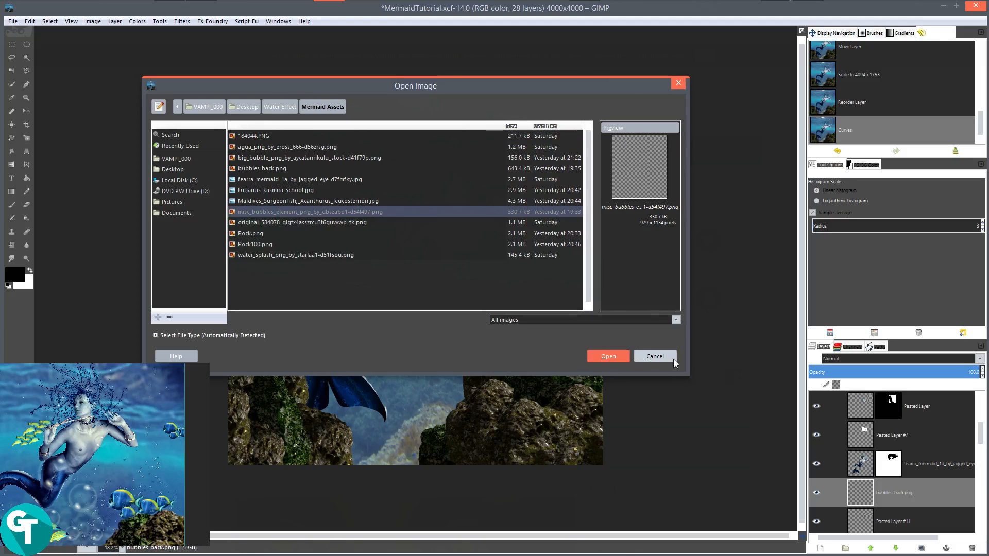
left_click(604, 355)
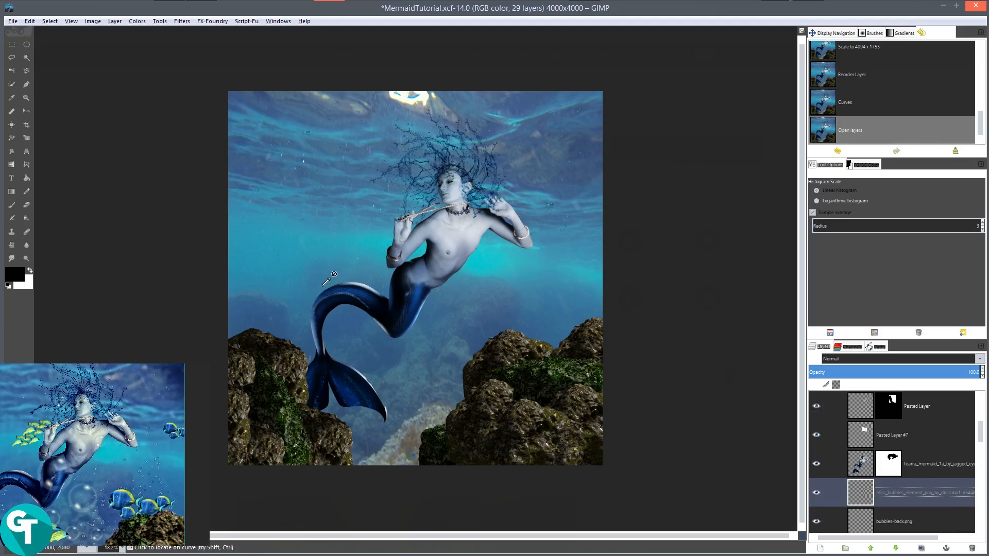
- Scale the misc bubbles layer to 2046 × 2370 pixels and position it over the lower-right part of the image
key("m")
left_click_drag(373, 273, 478, 293)
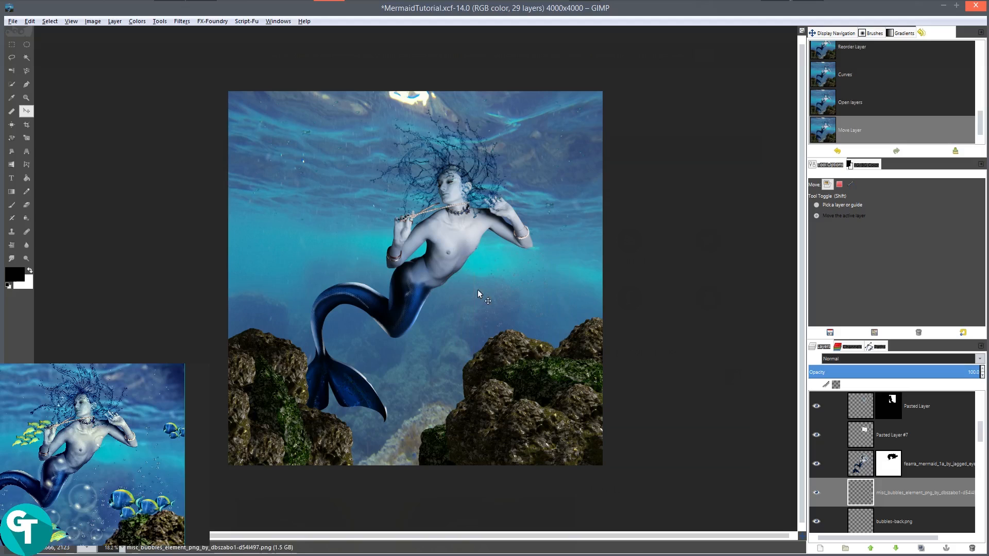
key("shift+t")
left_click(478, 295)
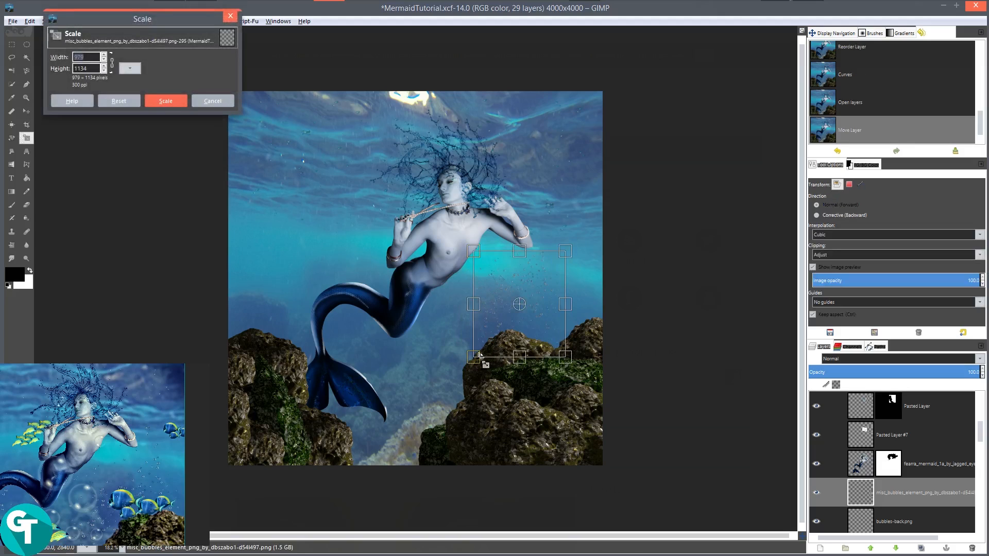
left_click_drag(475, 357, 304, 469)
left_click(165, 101)
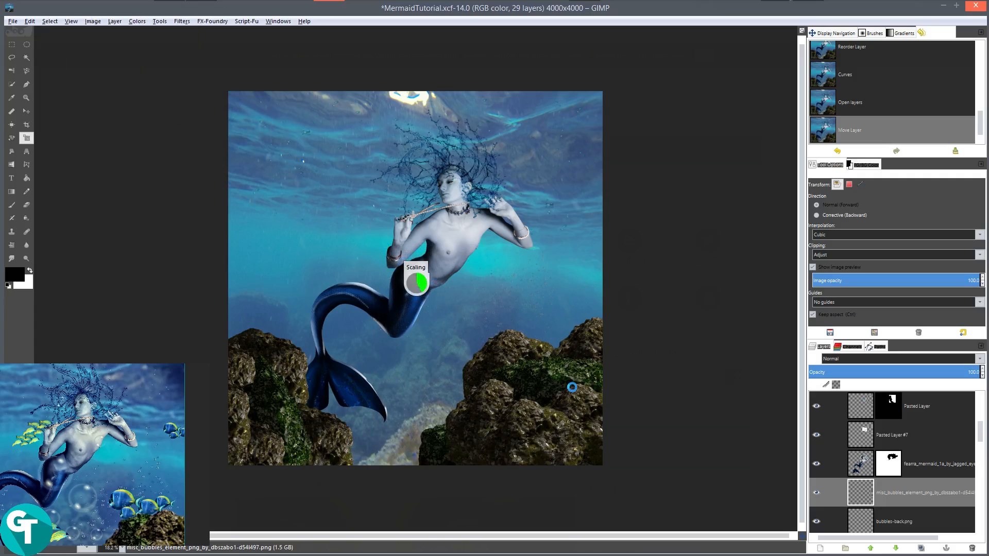
key("m")
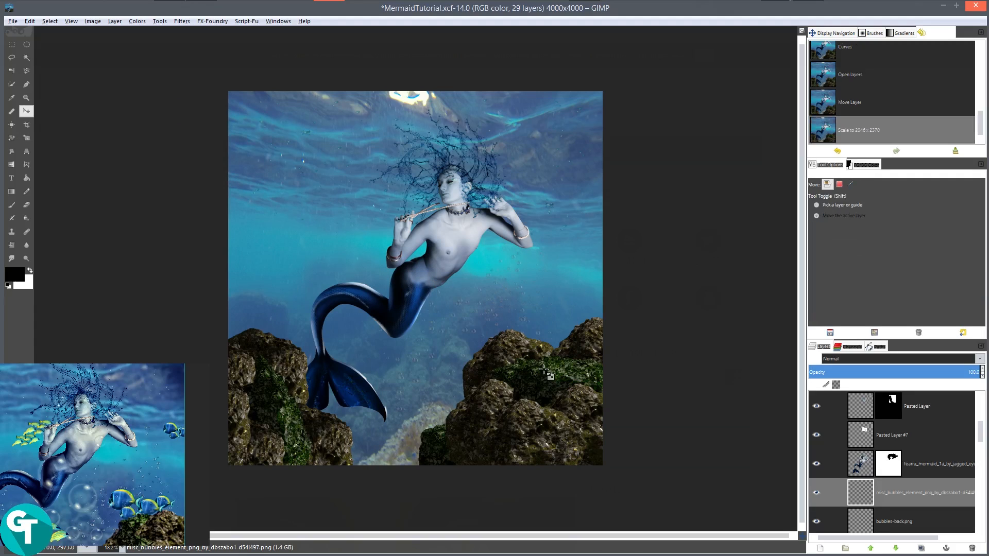
left_click_drag(491, 383, 530, 345)
scroll(583, 268, "up", 3)
scroll(624, 286, "down", 3)
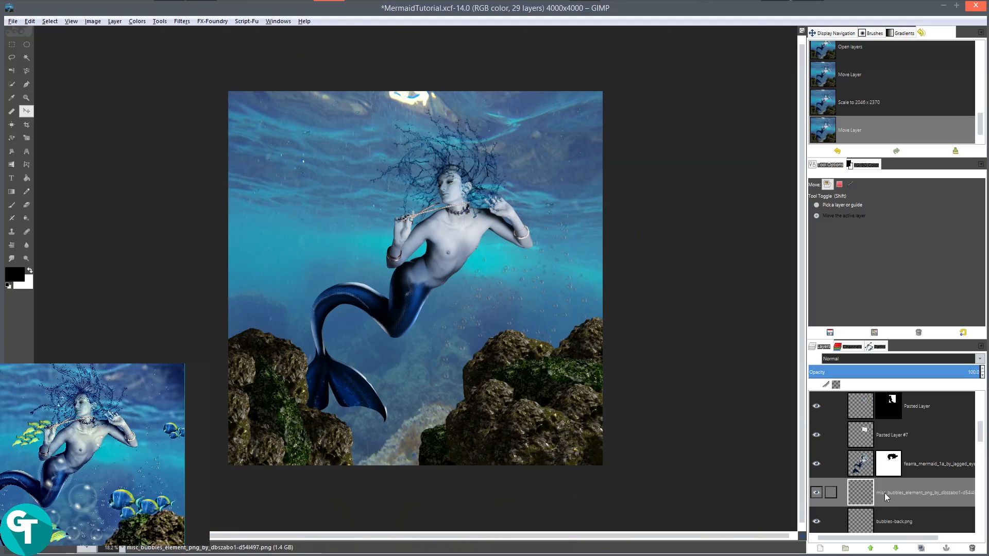
- Duplicate the misc bubbles layer and move the copy to the image's lower-left side
left_click(922, 548)
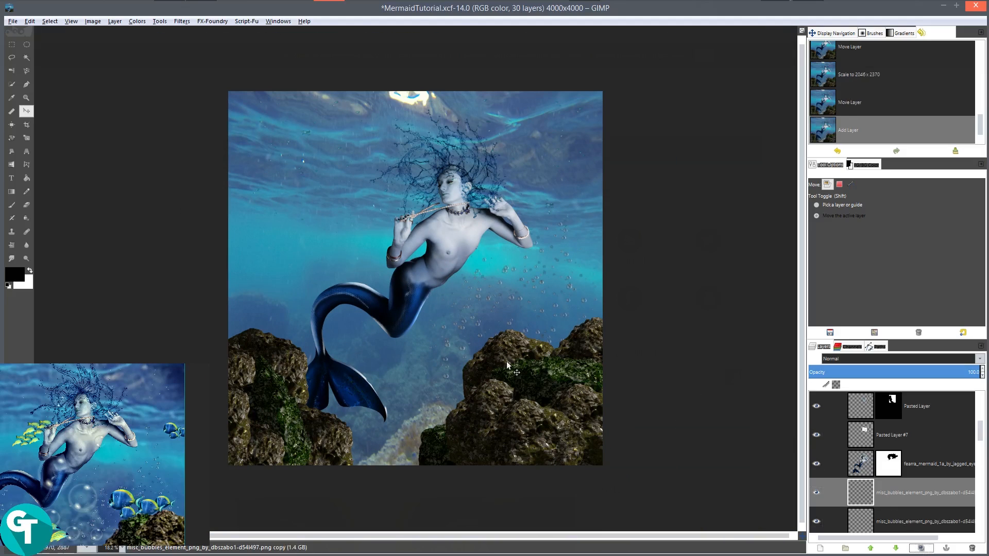
left_click_drag(540, 344, 316, 352)
- Add a white (full opacity) layer mask to the copied bubbles layer and switch to the Paintbrush tool
right_click(882, 497)
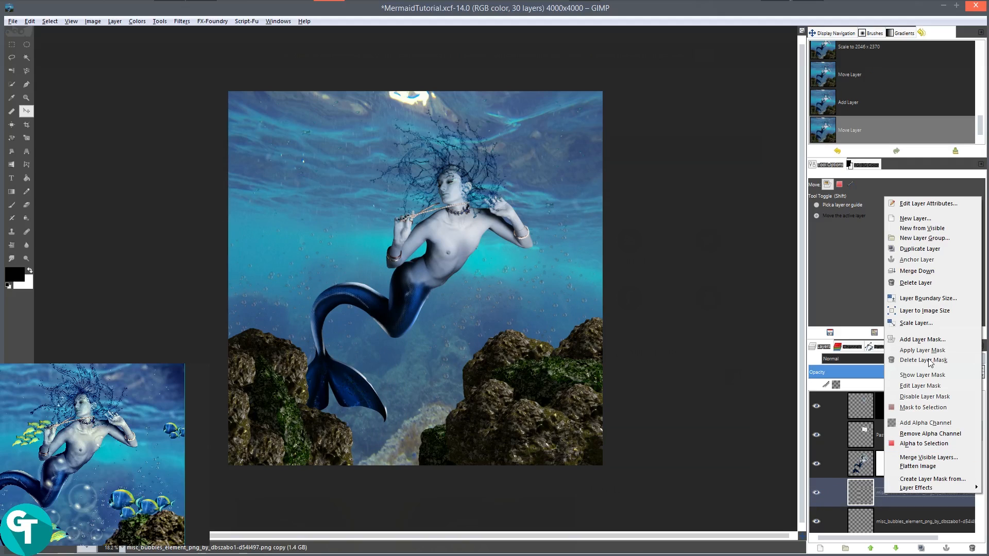
left_click(919, 340)
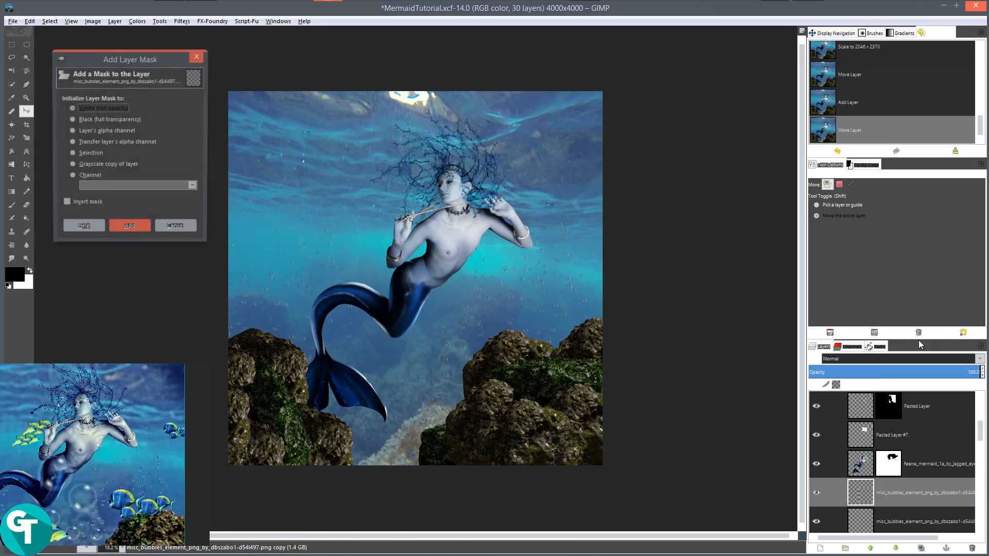
left_click(130, 227)
key("p")
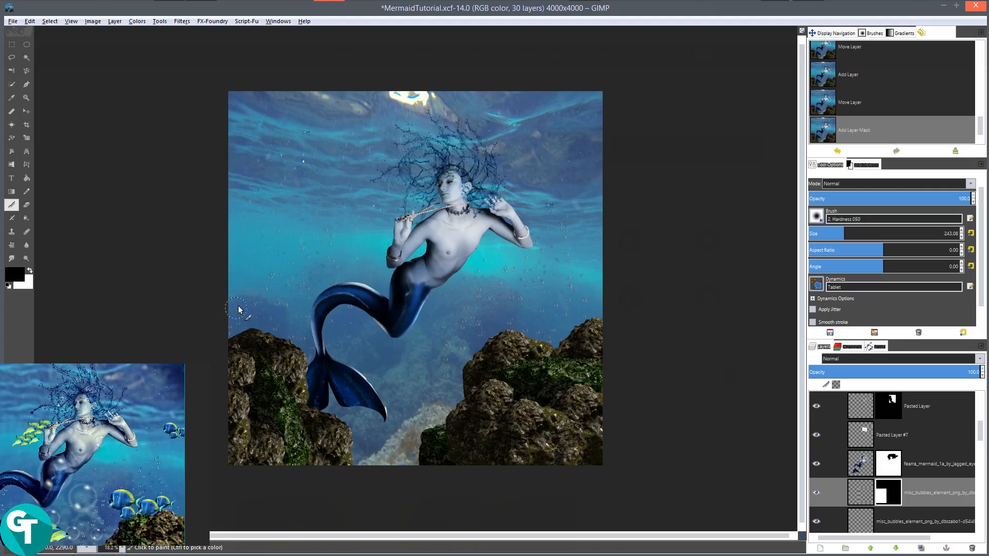
- Paint black on the copied bubbles layer's mask around the mermaid's tail to hide stray bubbles on the left side
left_click_drag(239, 309, 246, 330)
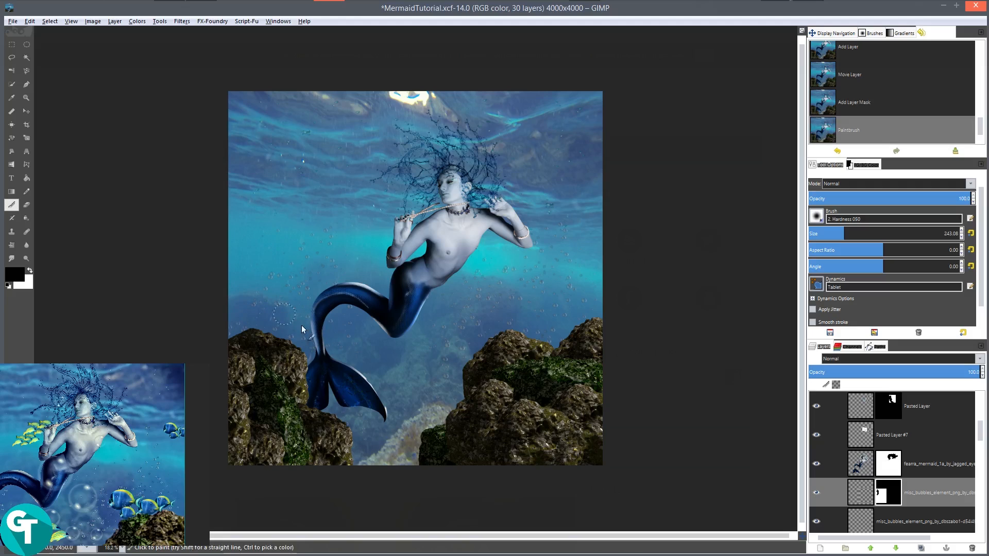
left_click(329, 316)
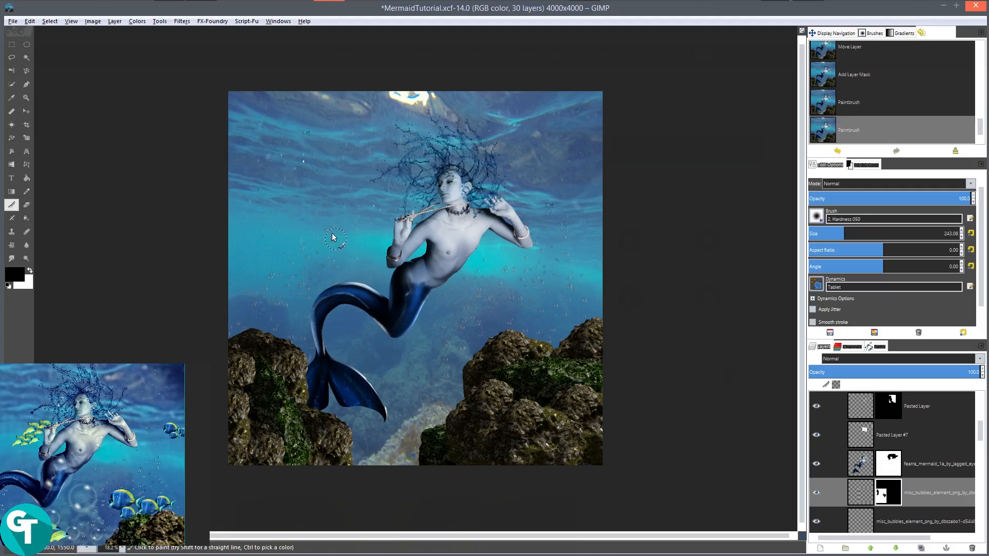
left_click(301, 287)
- Examine the bubbles around the mermaid's torso and raised arm up close, then inspect the whole composite
key("minus")
key("minus")
scroll(504, 273, "up", 3)
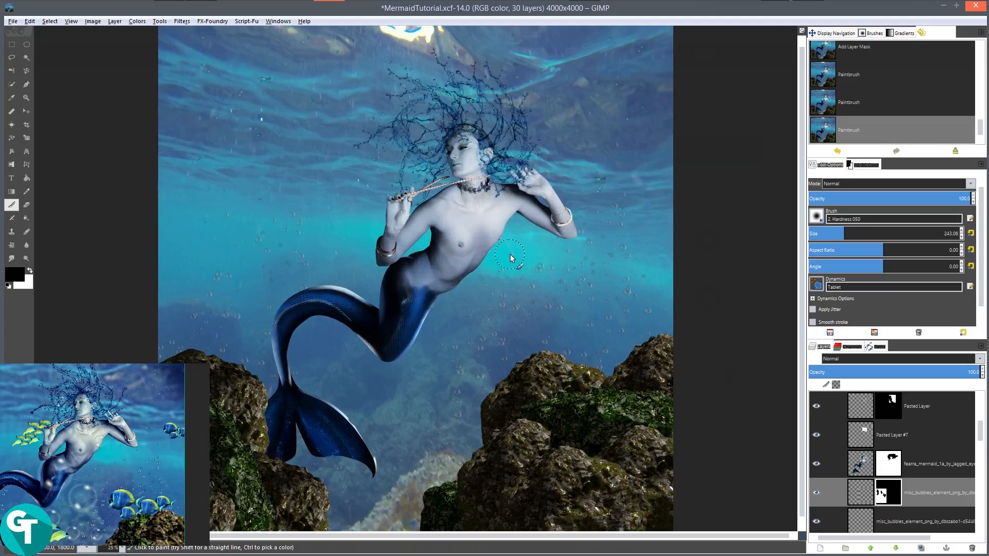
scroll(538, 248, "up", 1)
scroll(637, 177, "up", 1)
scroll(636, 178, "up", 1)
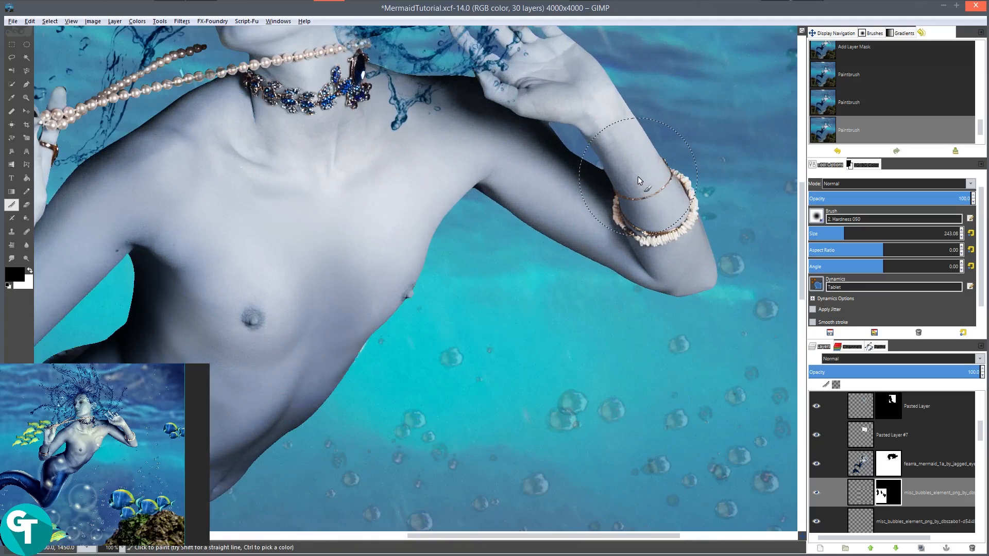
scroll(497, 298, "down", 2)
scroll(490, 313, "down", 1)
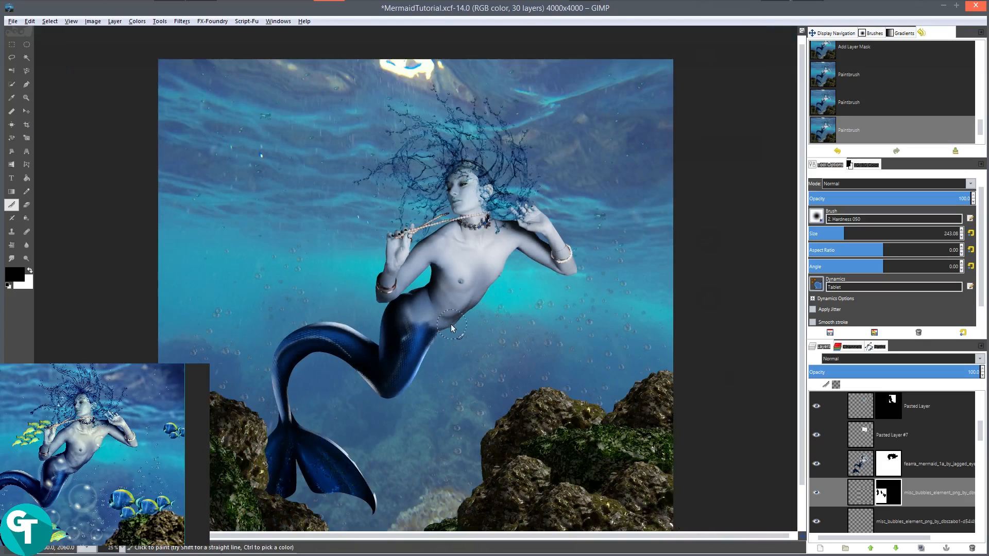
scroll(450, 323, "down", 1)
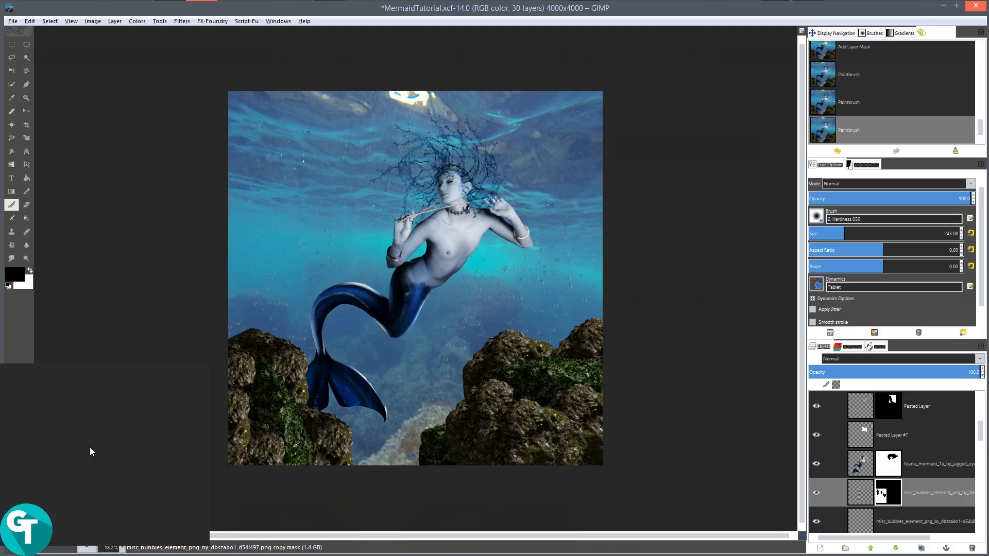
- Load Mermaid_Final from the Water Effect > Mermaid Renders folder into the reference viewer and frame the mermaid with the surrounding fish
left_click(74, 10)
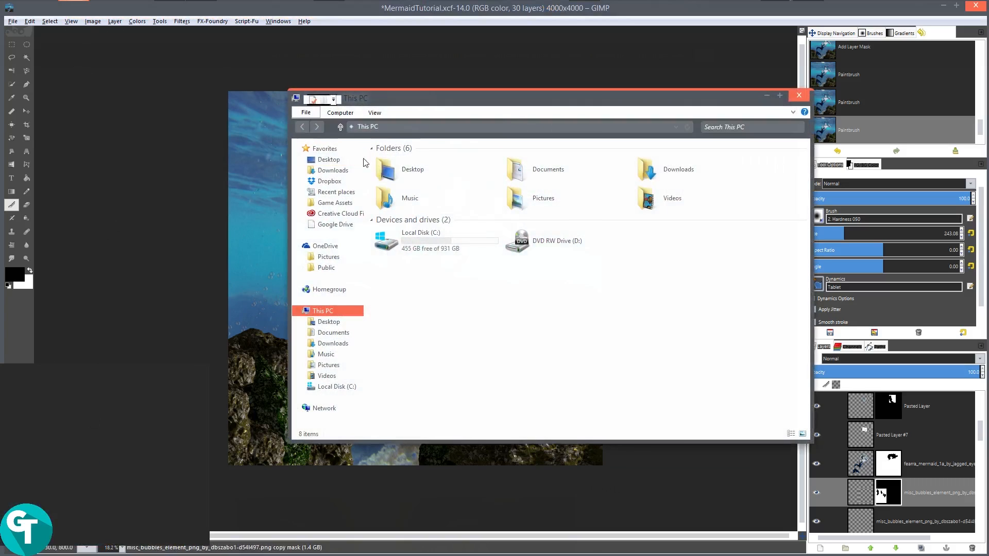
double_click(453, 172)
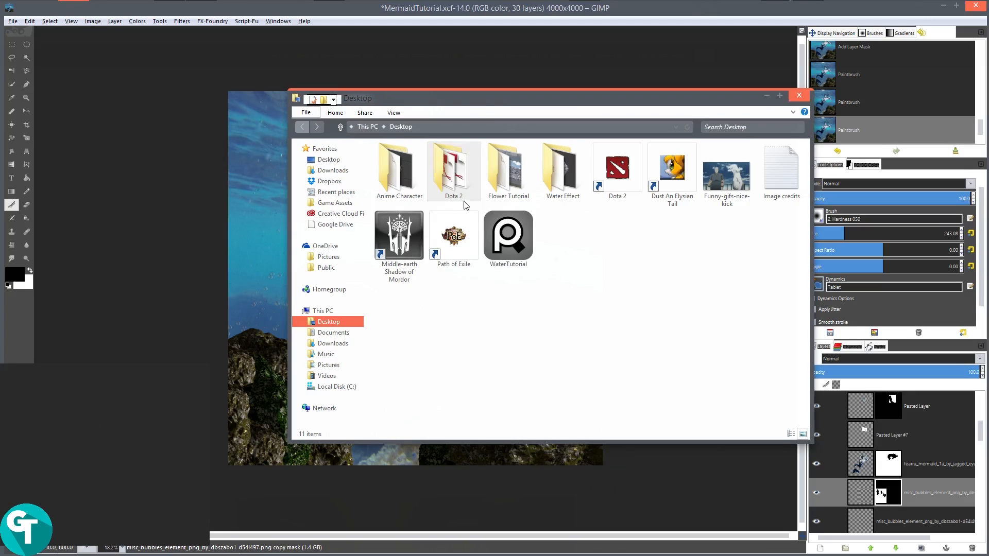
double_click(562, 179)
double_click(457, 170)
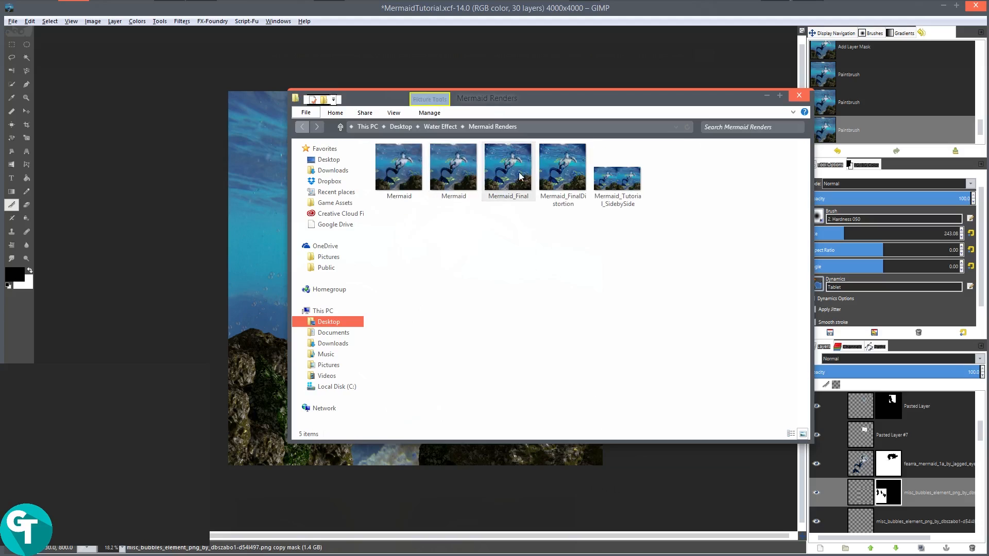
left_click_drag(532, 171, 83, 437)
left_click(771, 95)
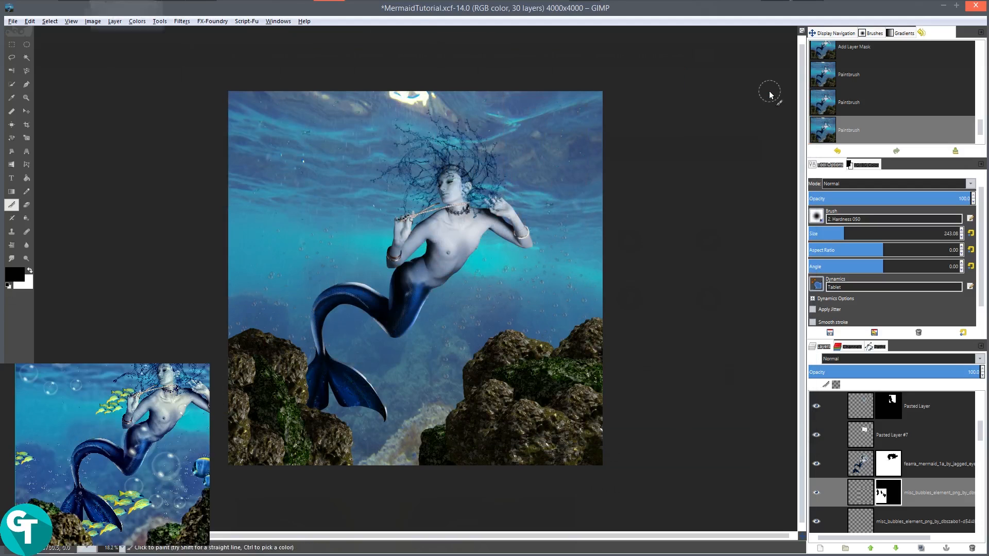
scroll(103, 436, "up", 3)
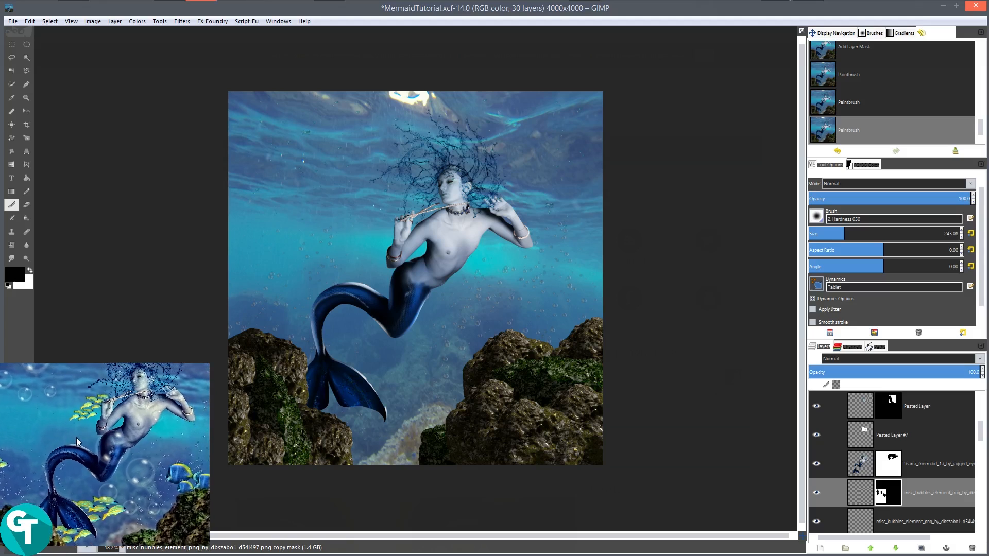
left_click_drag(126, 459, 97, 432)
scroll(145, 440, "down", 3)
left_click_drag(175, 449, 127, 517)
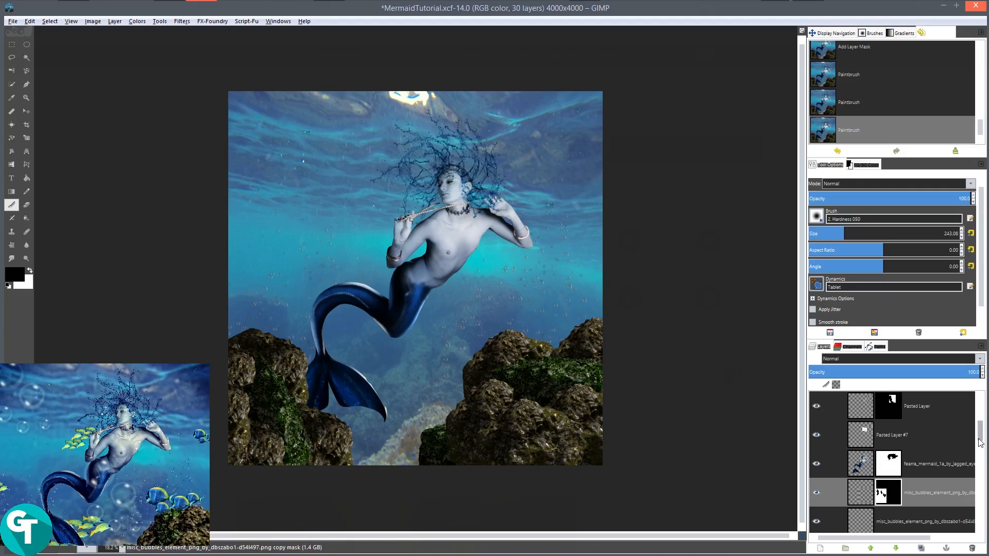
- Select the topmost layer, Rocksw copy, and open Maldives_Surgeonfish,_Acanthurus_leucosternon.jpg from the Mermaid Assets folder as a separate image
left_click_drag(980, 443, 984, 402)
left_click(911, 399)
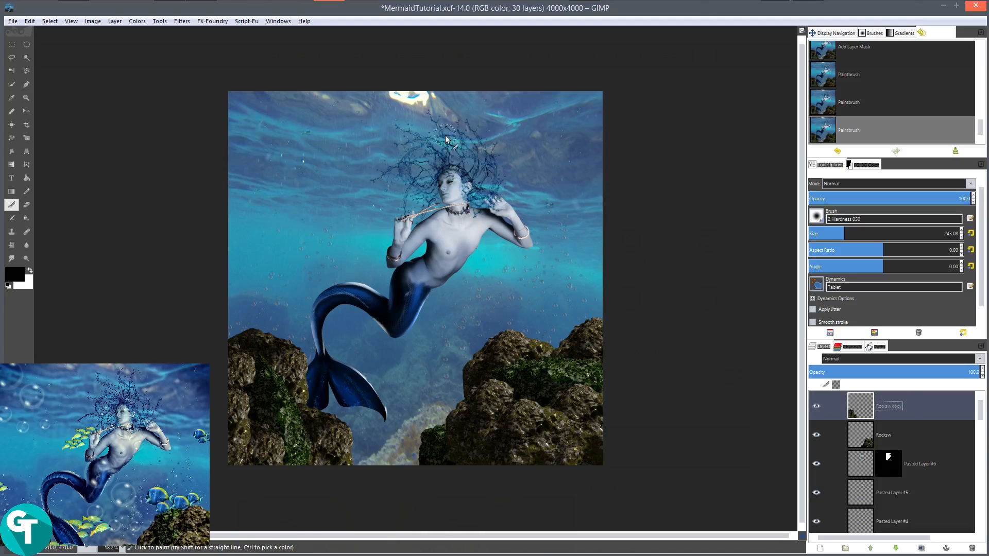
left_click(13, 21)
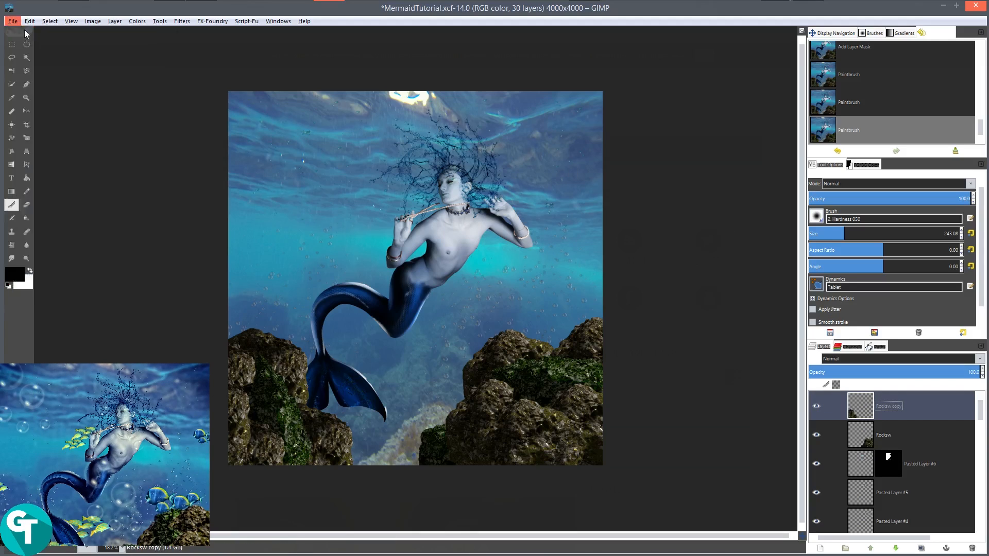
left_click(27, 54)
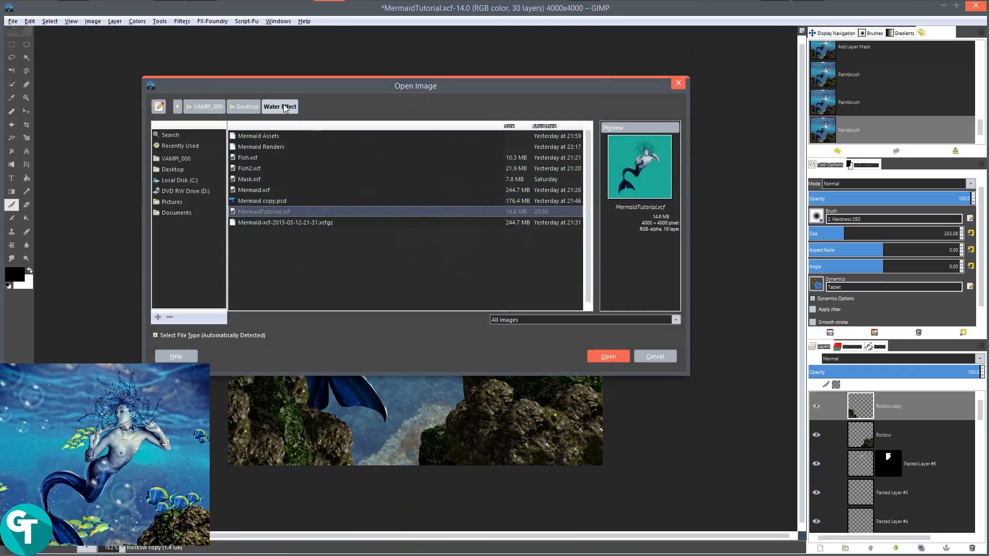
double_click(252, 138)
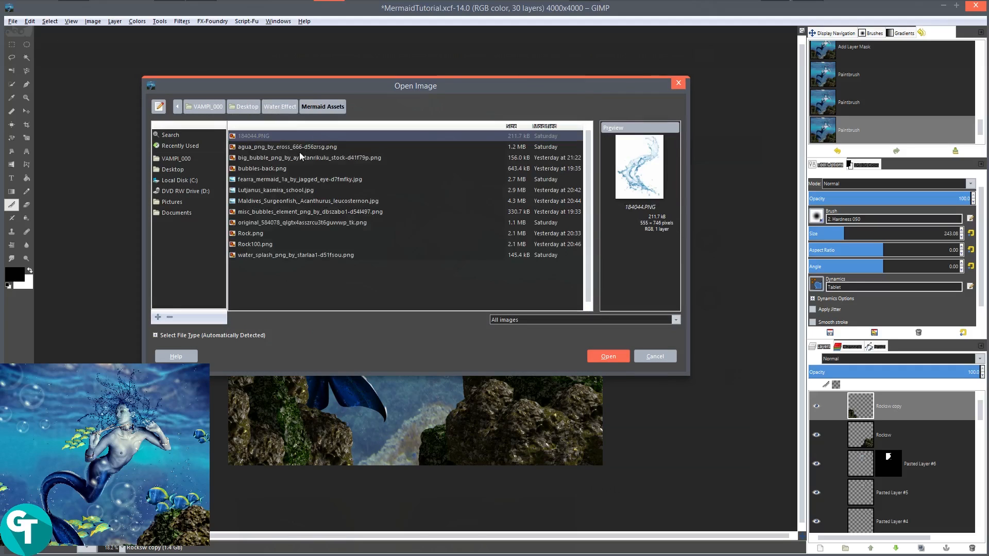
left_click(275, 148)
left_click(278, 157)
left_click(272, 168)
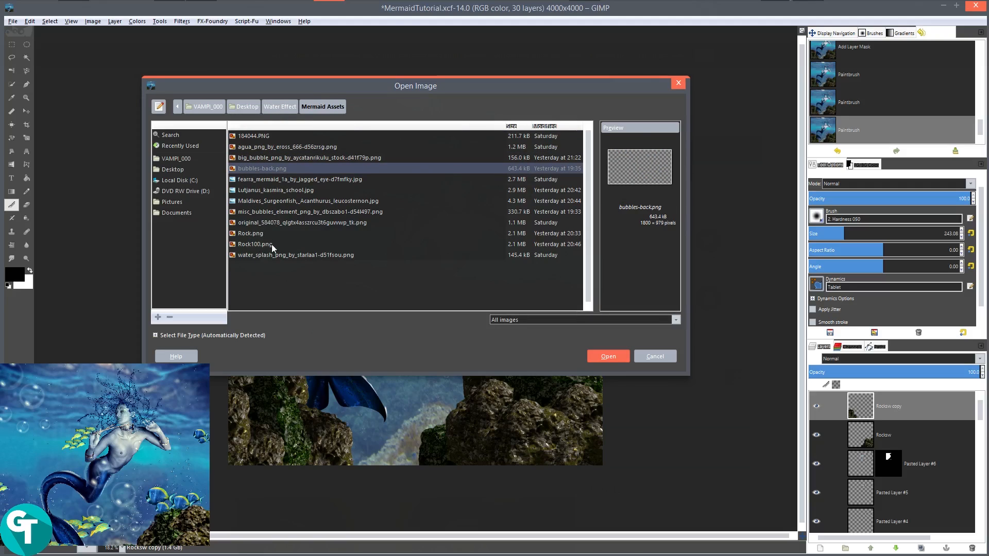
left_click(279, 212)
left_click(280, 203)
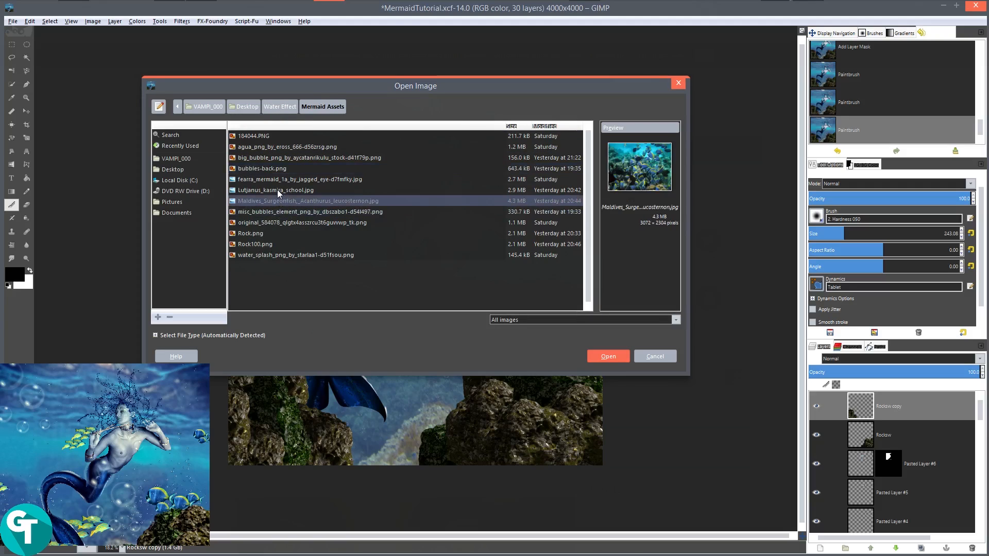
left_click(620, 356)
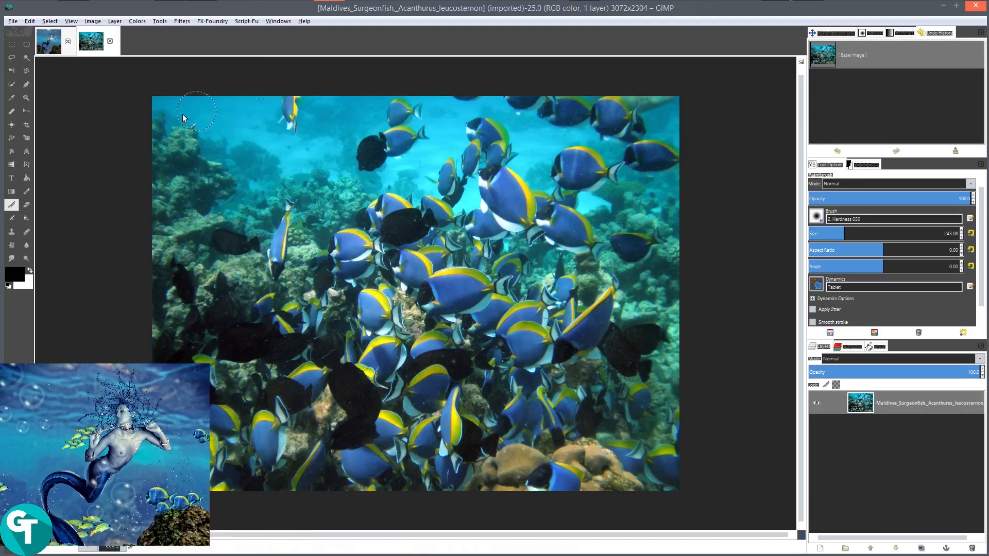
- Open Lutjanus_kasmira_school.jpg from the Mermaid Assets folder as a separate image
left_click(13, 22)
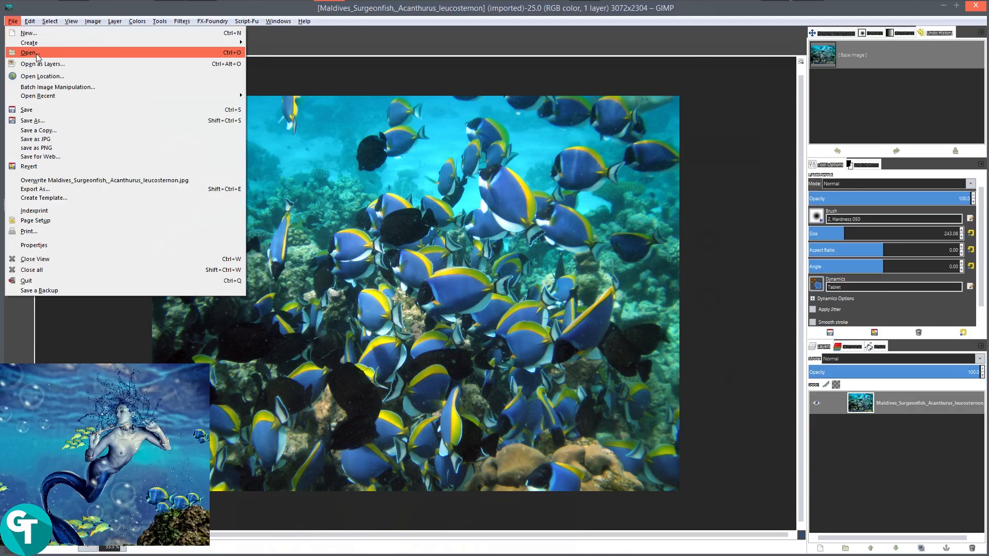
left_click(20, 50)
left_click(302, 191)
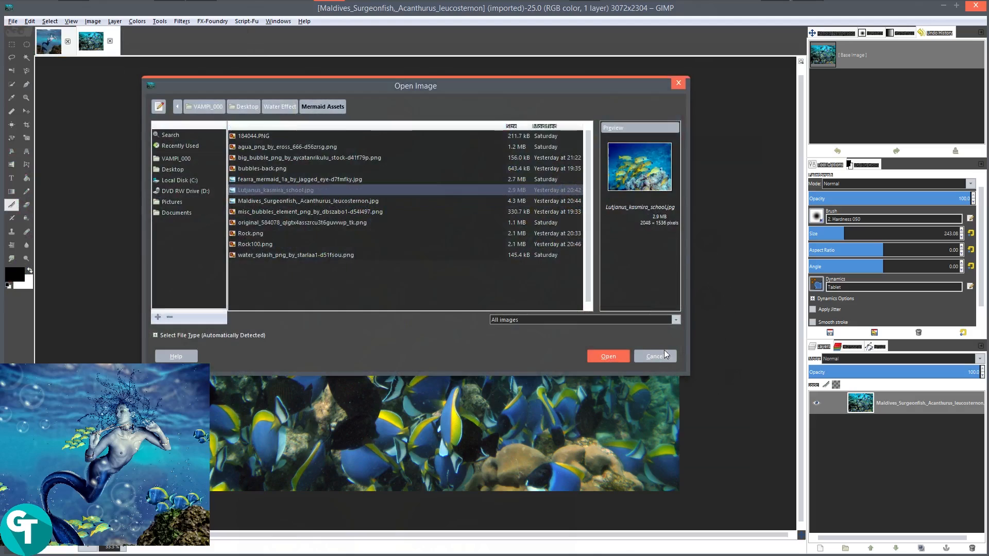
left_click(609, 357)
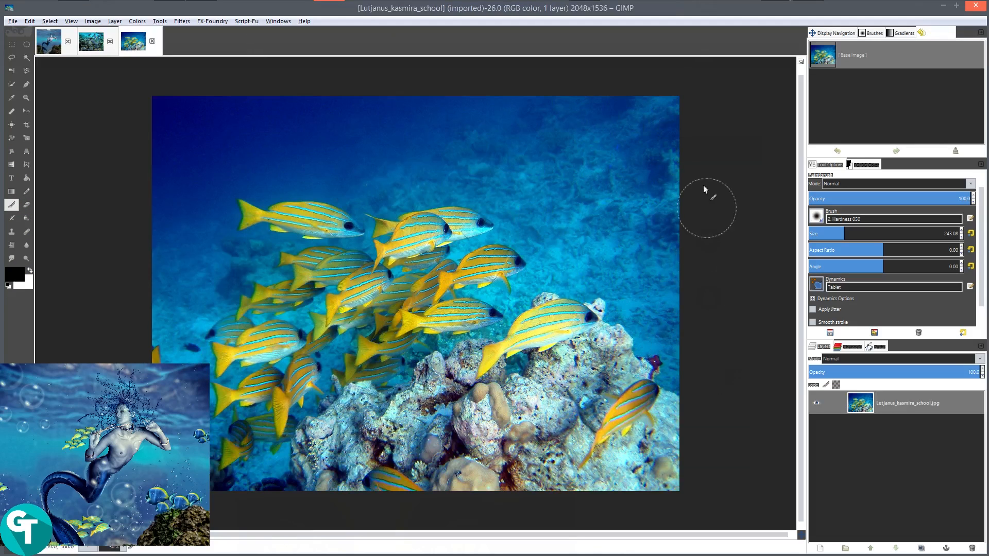
- Activate the Paths tool and look over the yellow fish school for fish suitable for cutting out
left_click_drag(412, 358, 451, 319)
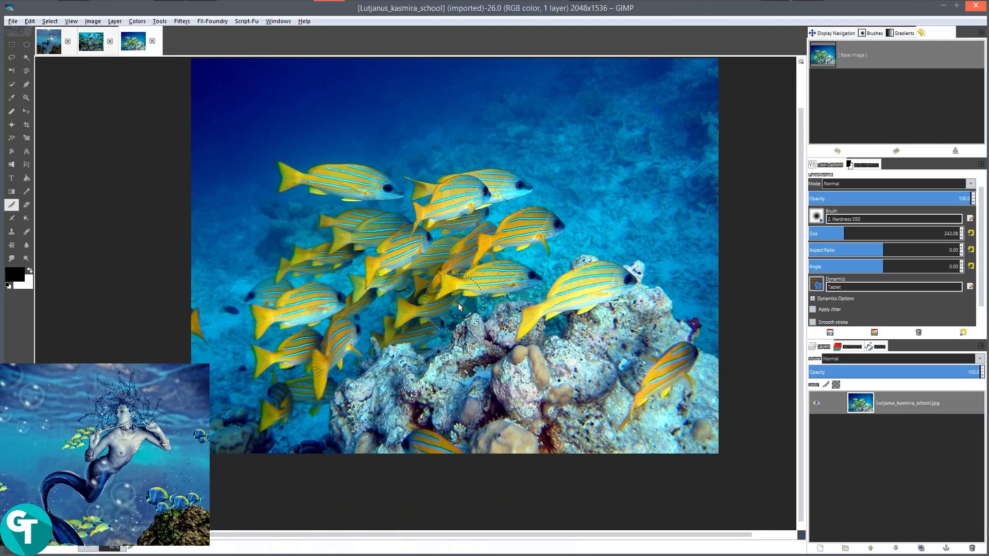
left_click(27, 84)
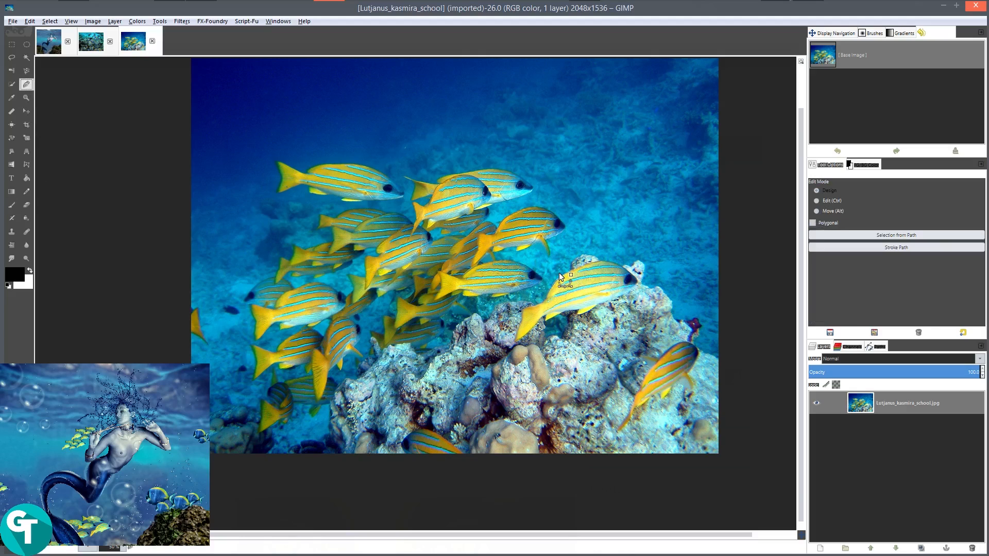
scroll(561, 273, "up", 1)
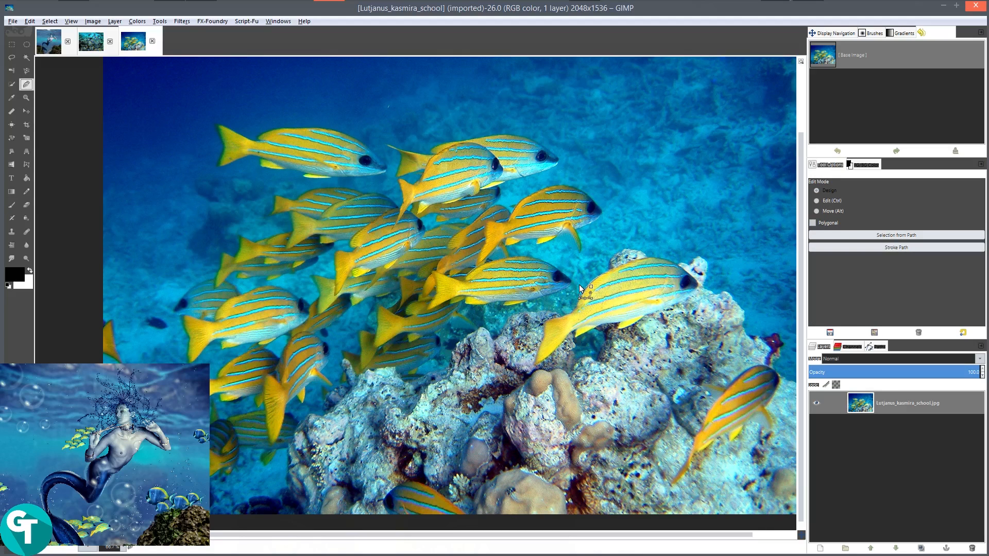
scroll(484, 309, "down", 2)
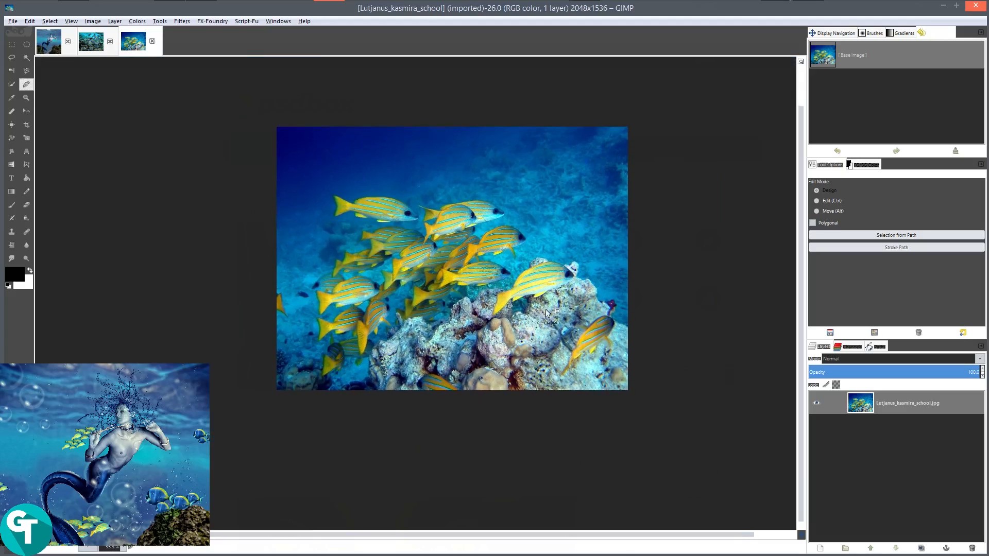
scroll(547, 312, "up", 3)
scroll(433, 298, "down", 2)
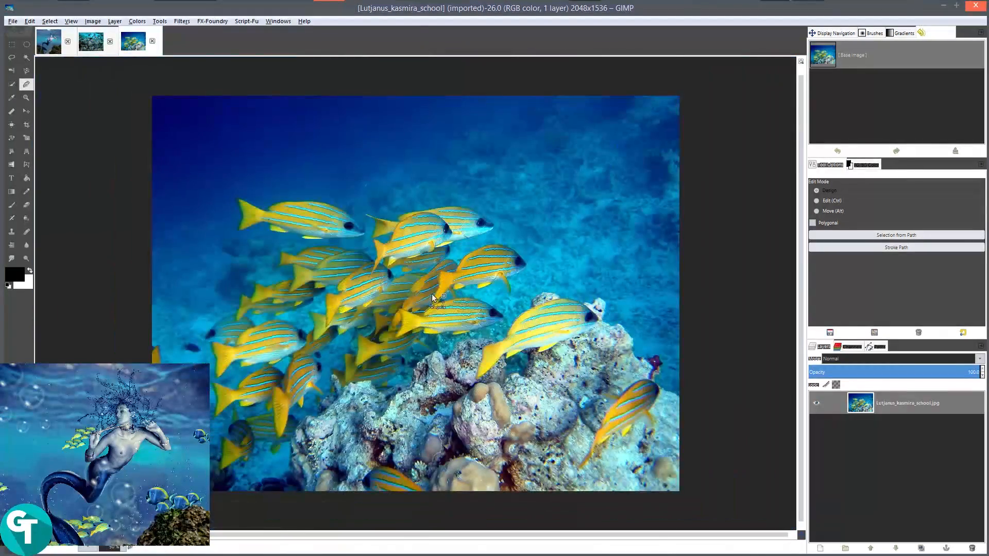
left_click_drag(432, 298, 473, 284)
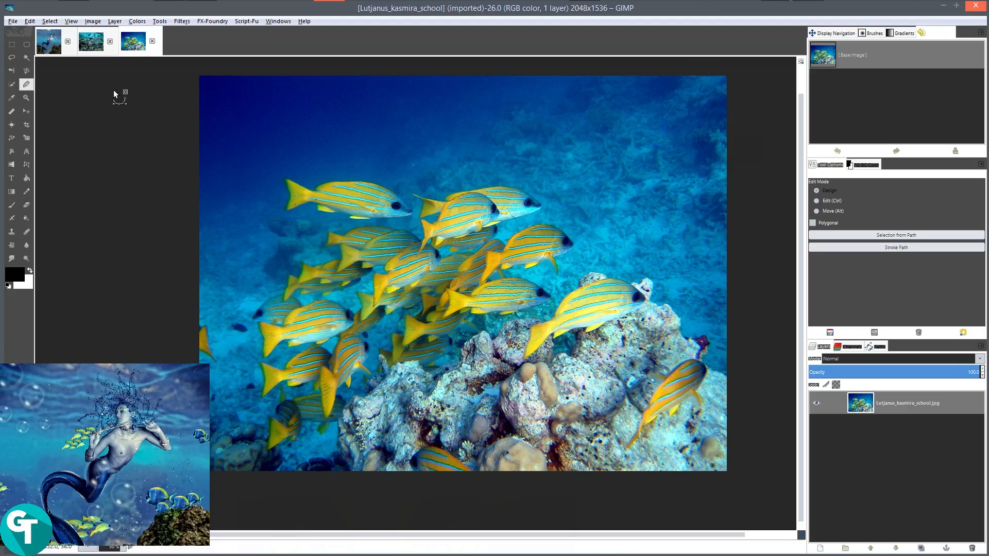
- Start a path on the belly edge of the upper-left yellow fish and add anchors forward to the small pelvic fin
scroll(462, 304, "up", 2)
scroll(555, 297, "up", 2)
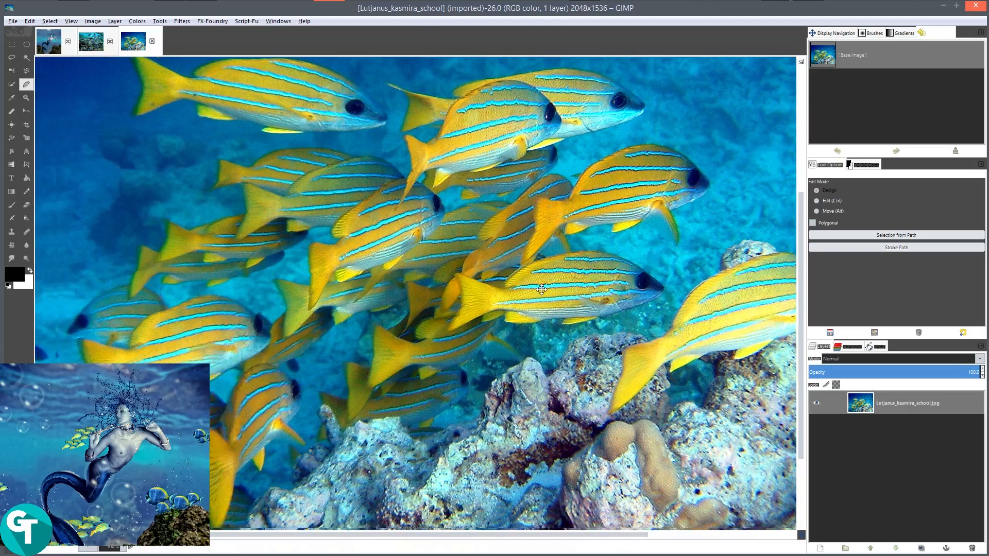
scroll(587, 309, "down", 3)
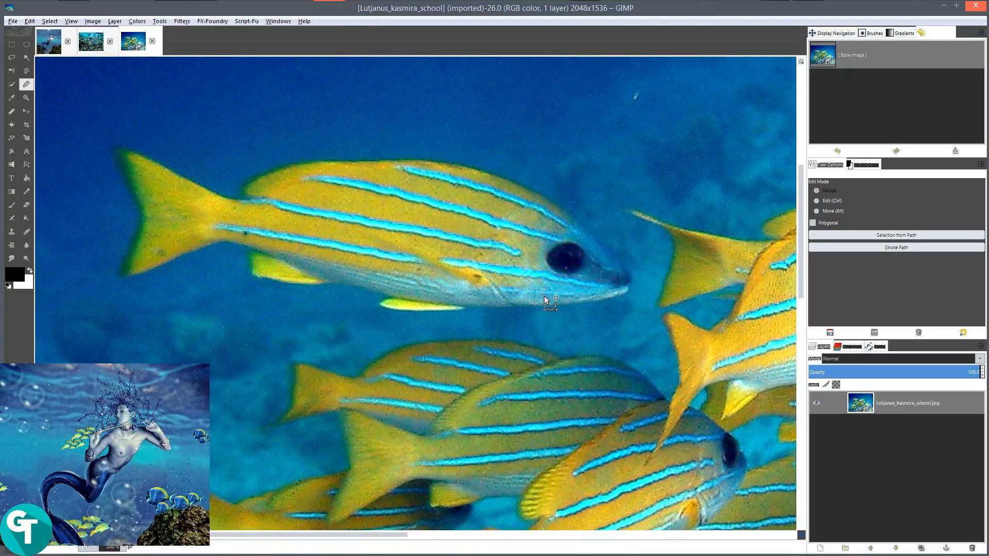
scroll(559, 360, "up", 3)
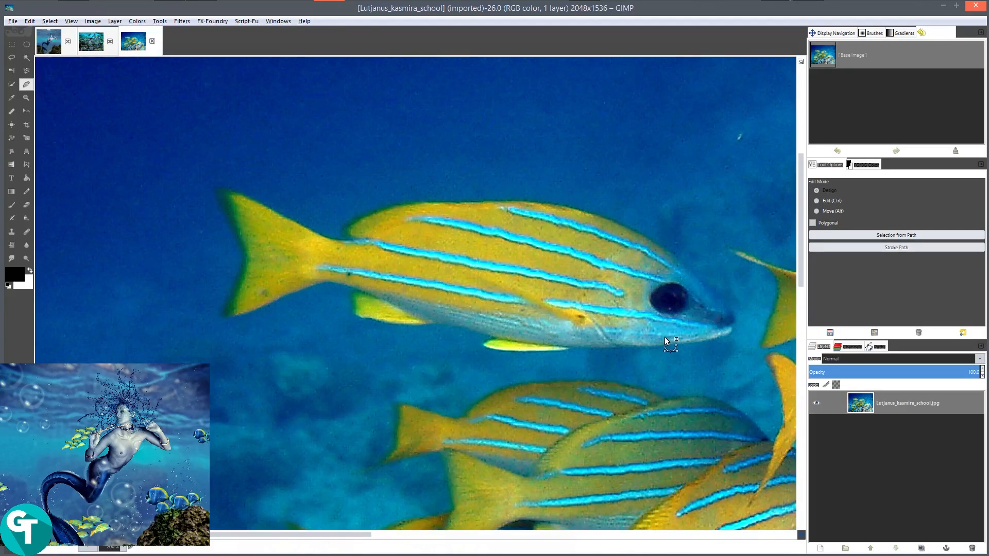
scroll(561, 268, "down", 1)
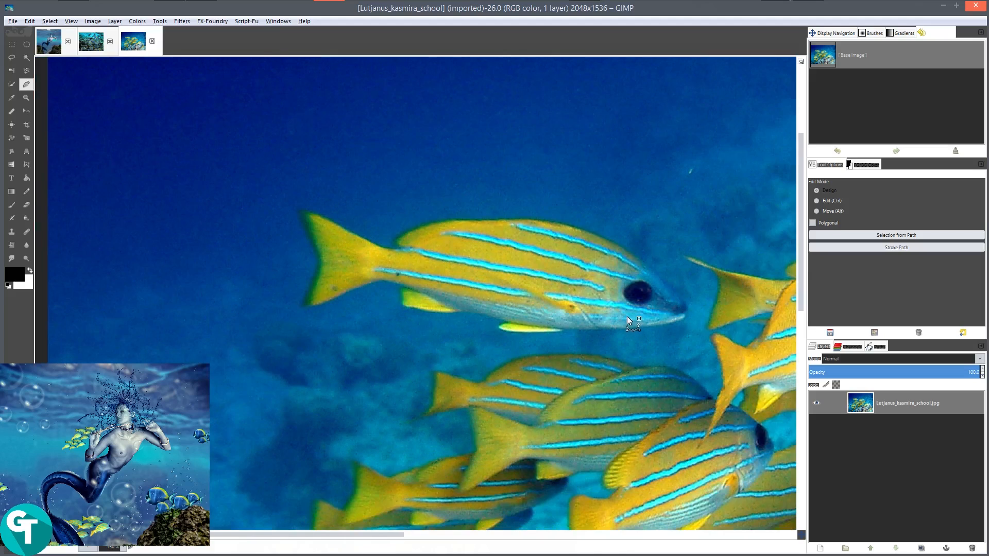
scroll(626, 318, "up", 3)
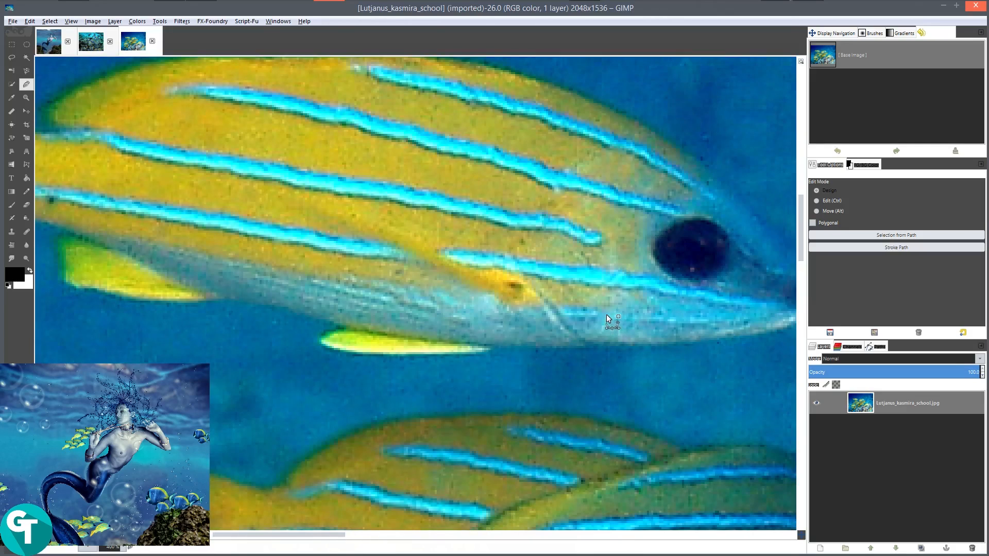
left_click_drag(524, 302, 646, 324)
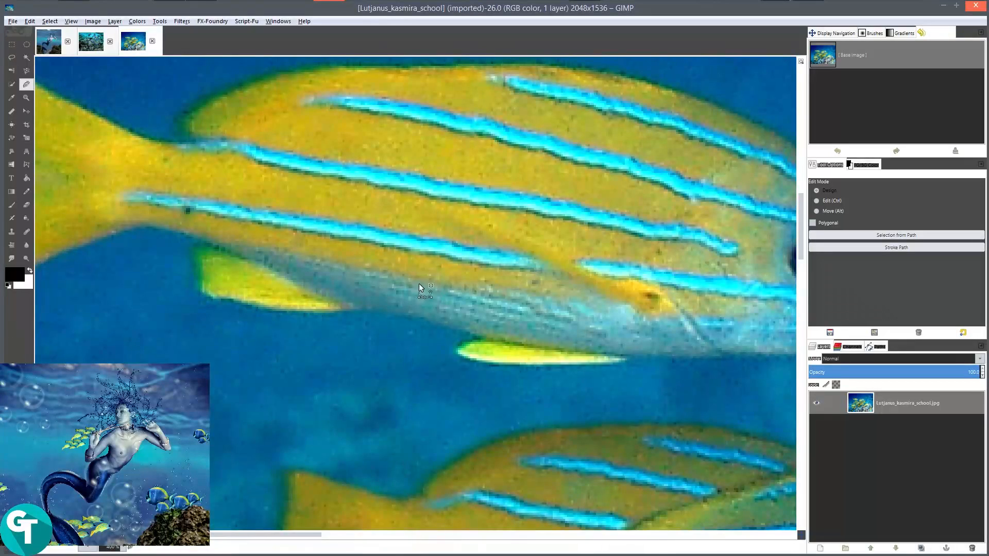
scroll(451, 324, "up", 2)
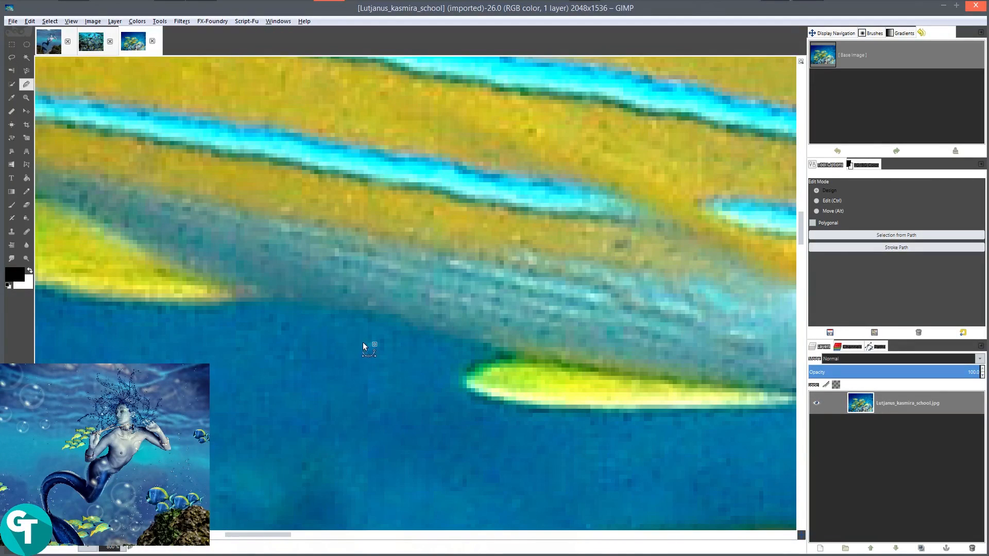
left_click(340, 306)
left_click(388, 322)
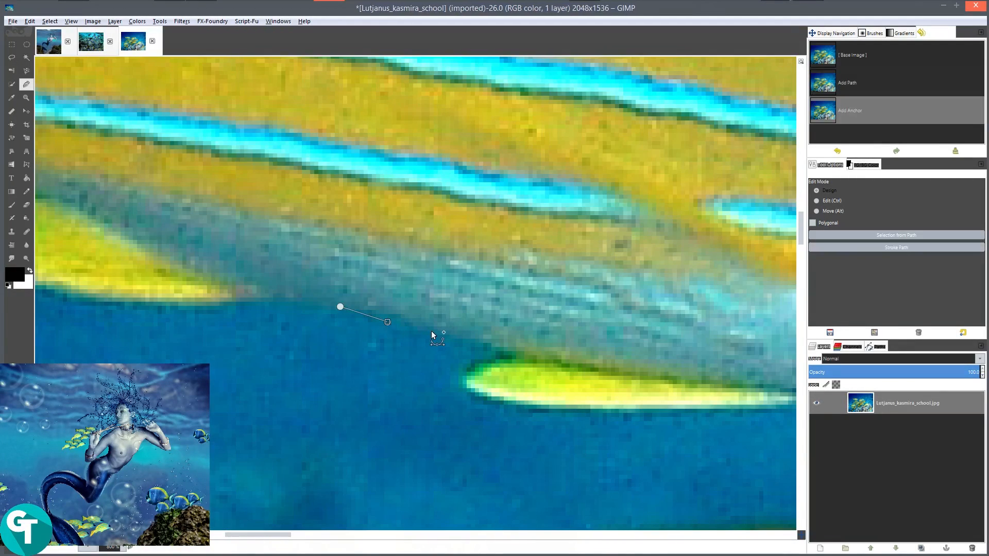
left_click(433, 333)
left_click(470, 342)
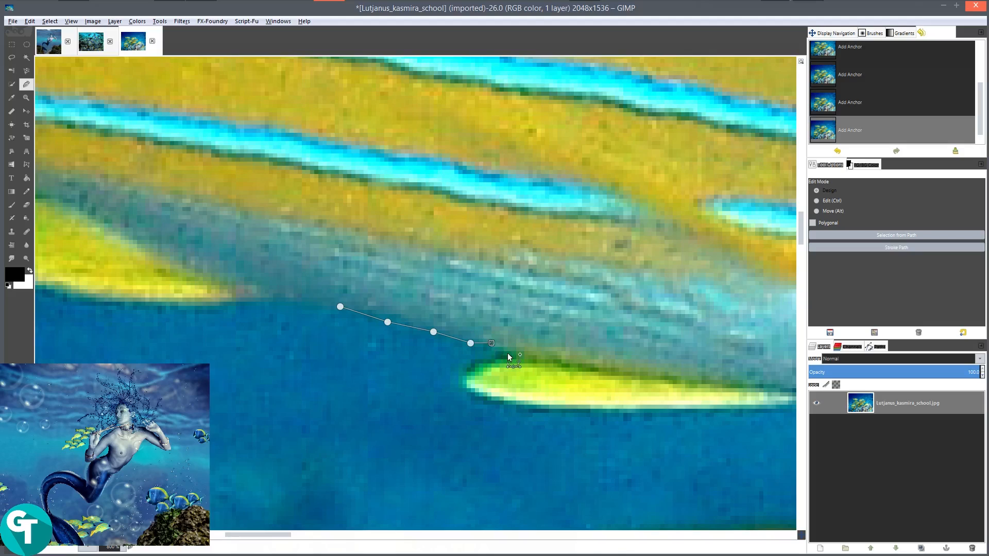
- Continue the path around the small yellow pelvic fin, placing anchors along its front, lower edge and rear tip
left_click(508, 354)
left_click(497, 358)
left_click(472, 369)
left_click(541, 408)
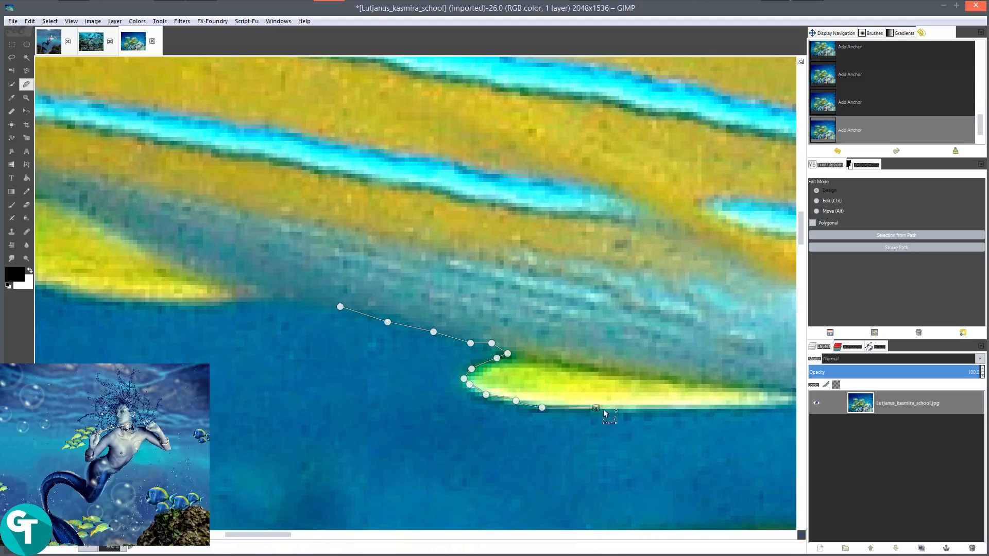
left_click_drag(666, 416, 489, 407)
left_click(491, 403)
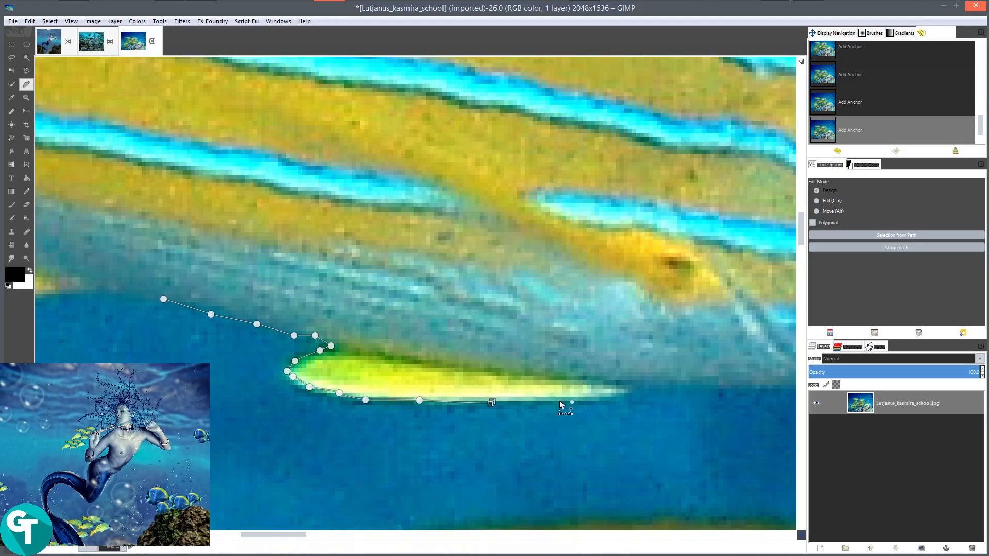
left_click(562, 401)
left_click(603, 398)
left_click(638, 382)
scroll(704, 372, "down", 3)
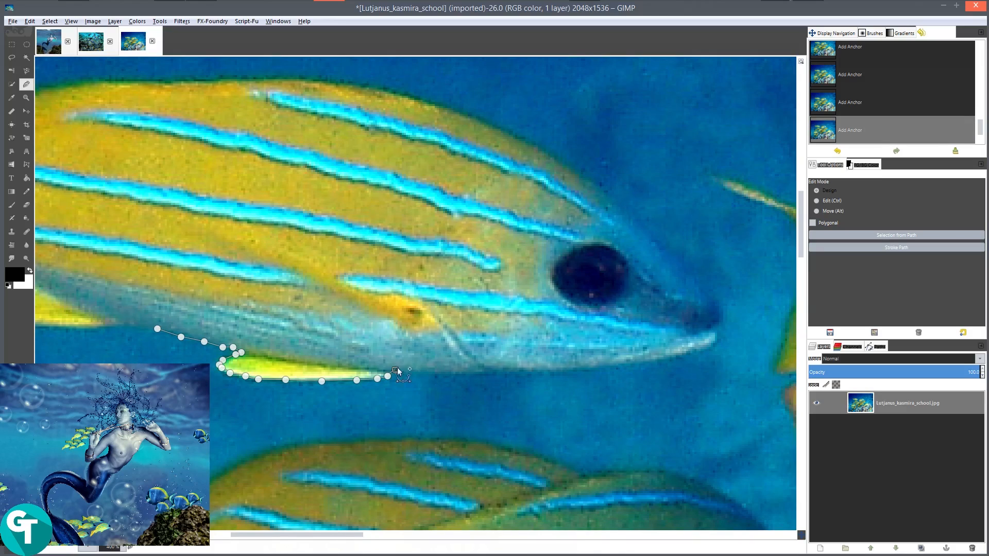
- Continue the path along the fish's lower head from the pelvic fin to the jaw
scroll(505, 350, "down", 2)
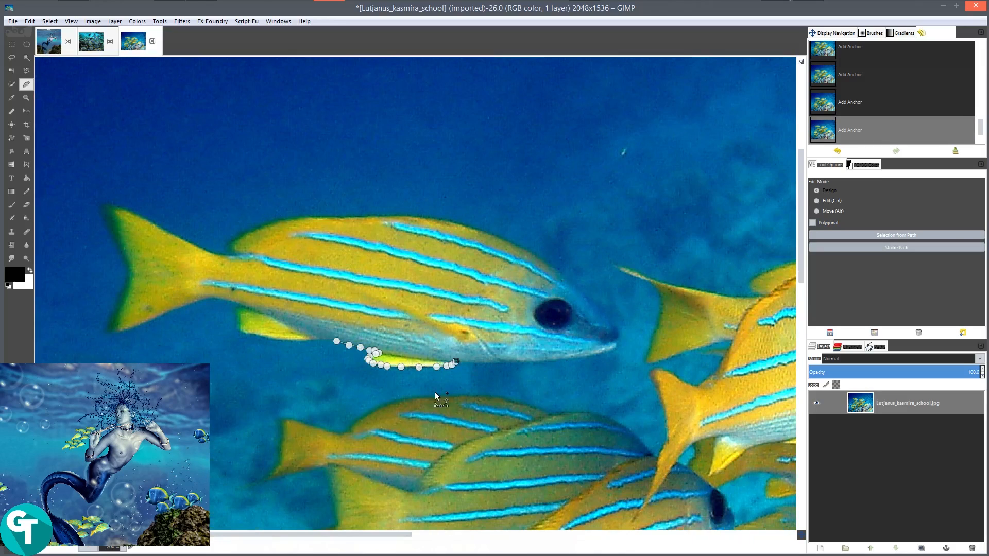
scroll(473, 377, "up", 4)
left_click(624, 286)
left_click(477, 322)
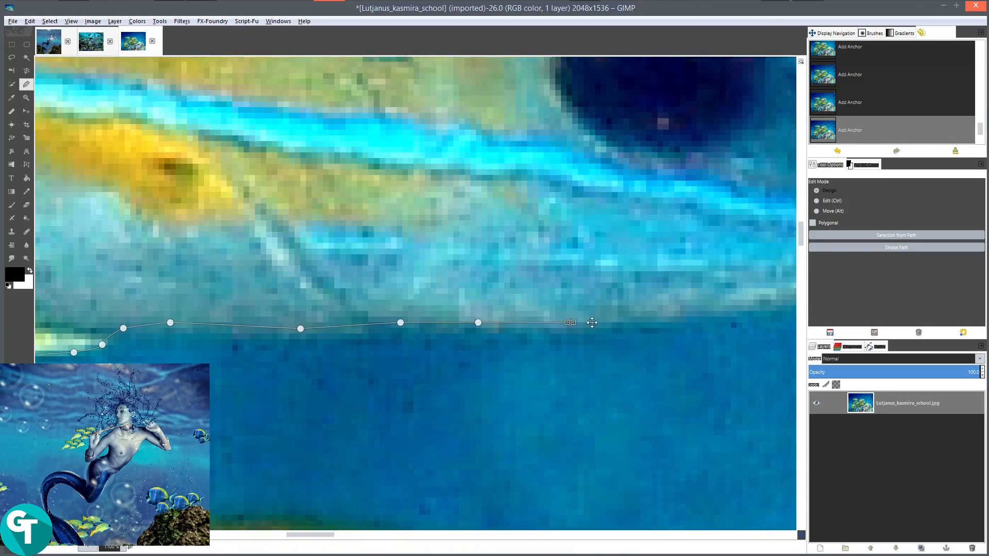
left_click(334, 364)
left_click(434, 346)
left_click(510, 328)
- Trace the path around the fish's snout and up its forehead above the eye
left_click(575, 276)
left_click(578, 251)
left_click(623, 299)
left_click(572, 251)
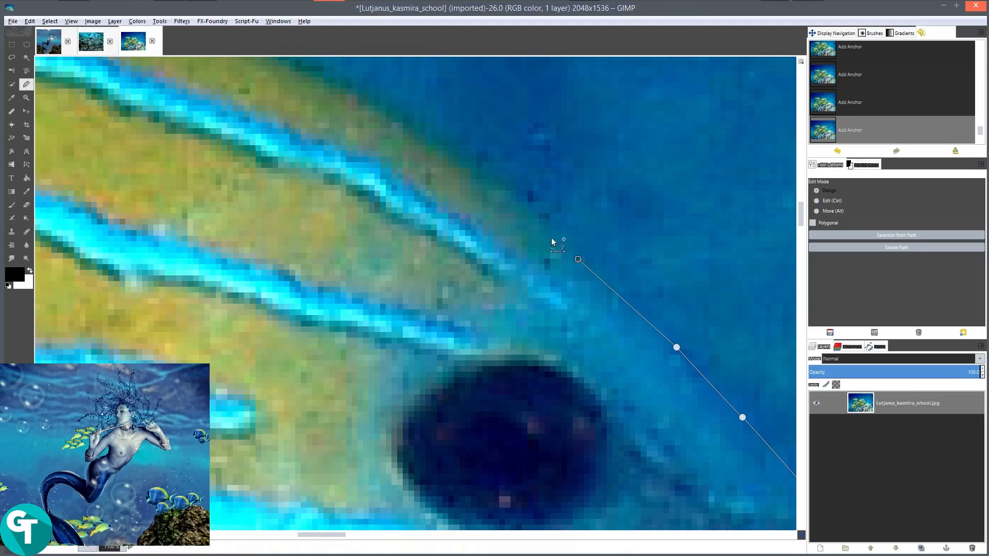
left_click(495, 190)
left_click(417, 140)
- Extend the path with anchors along the top edge of the fish's back
left_click(501, 255)
left_click(691, 314)
left_click(610, 278)
left_click(517, 243)
left_click(506, 243)
left_click(410, 273)
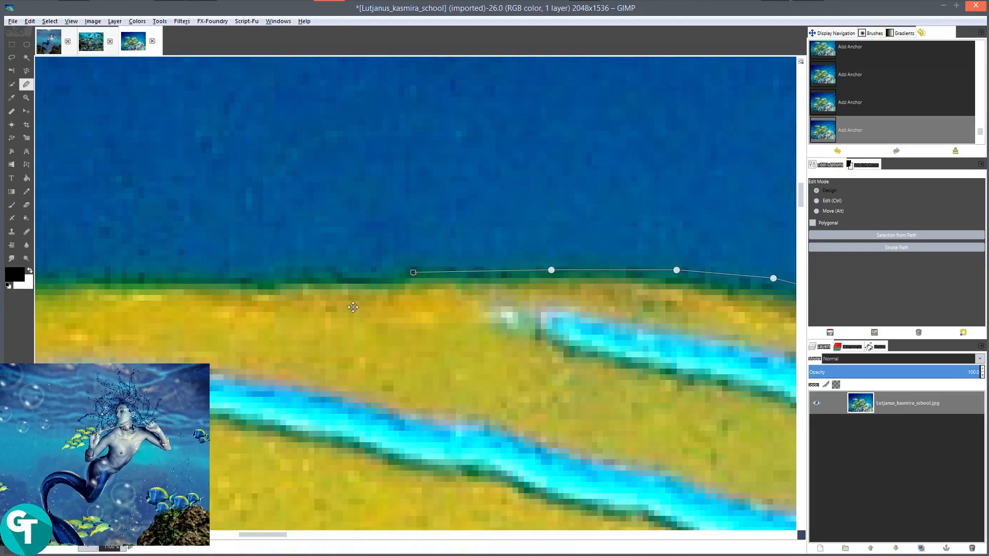
- Trace the path down the rear of the dorsal fin and out to the upper tip of the tail
left_click(527, 263)
left_click(487, 369)
left_click(437, 377)
scroll(460, 383, "down", 2)
left_click(422, 347)
left_click(336, 313)
left_click(300, 306)
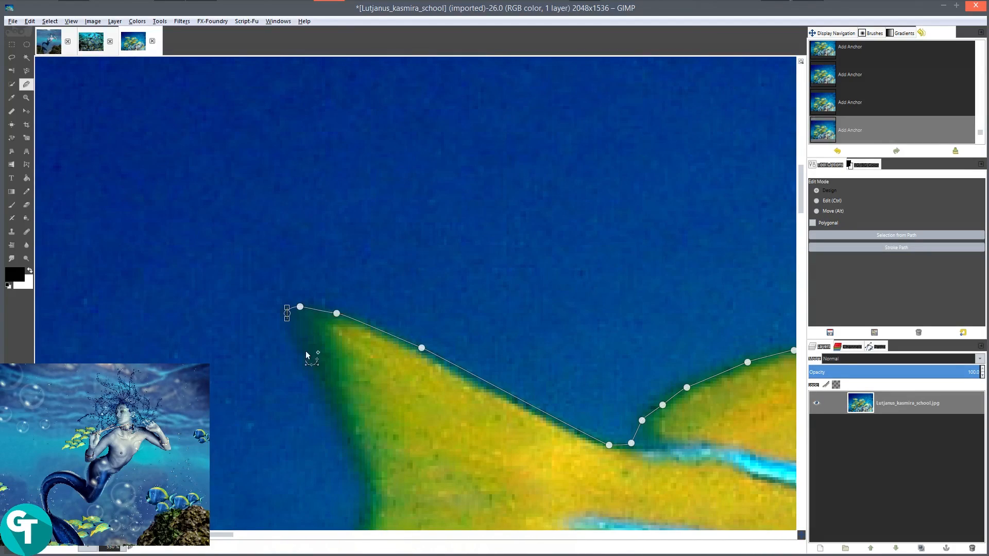
- Outline the tail's rear edge and lower lobe, and bring the path along the underside to the rear fin
left_click(308, 369)
left_click(345, 436)
left_click(380, 417)
left_click(381, 466)
left_click(471, 409)
left_click(531, 390)
left_click(592, 396)
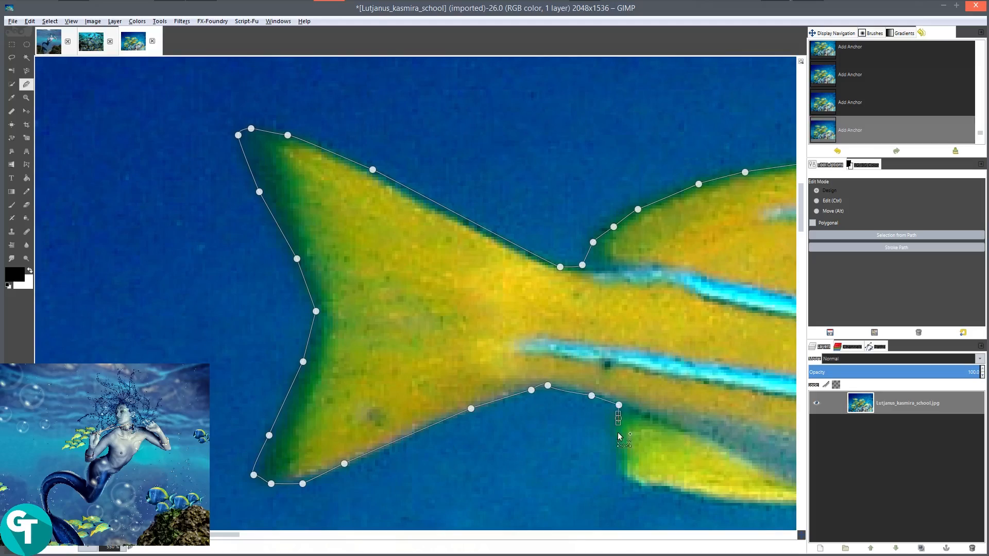
- Trace the path around the rear lower fin and close it on the first anchor
left_click(620, 447)
left_click(620, 475)
left_click(546, 430)
left_click(627, 430)
left_click(679, 424)
left_click(702, 430)
left_click(716, 434, "ctrl")
scroll(473, 273, "down", 6)
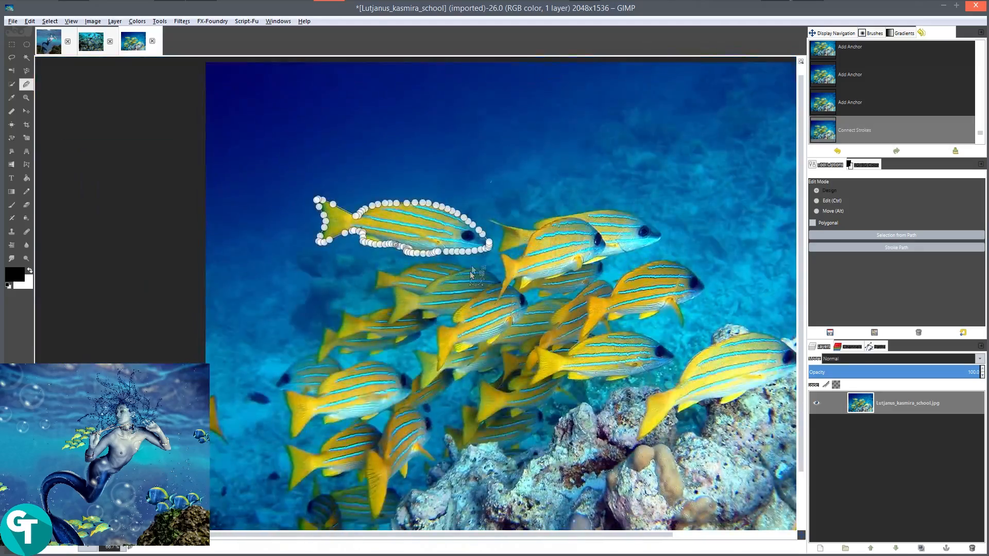
- Check the closed outline around the fish and convert the path to a selection
scroll(480, 265, "up", 1)
left_click_drag(404, 260, 559, 293)
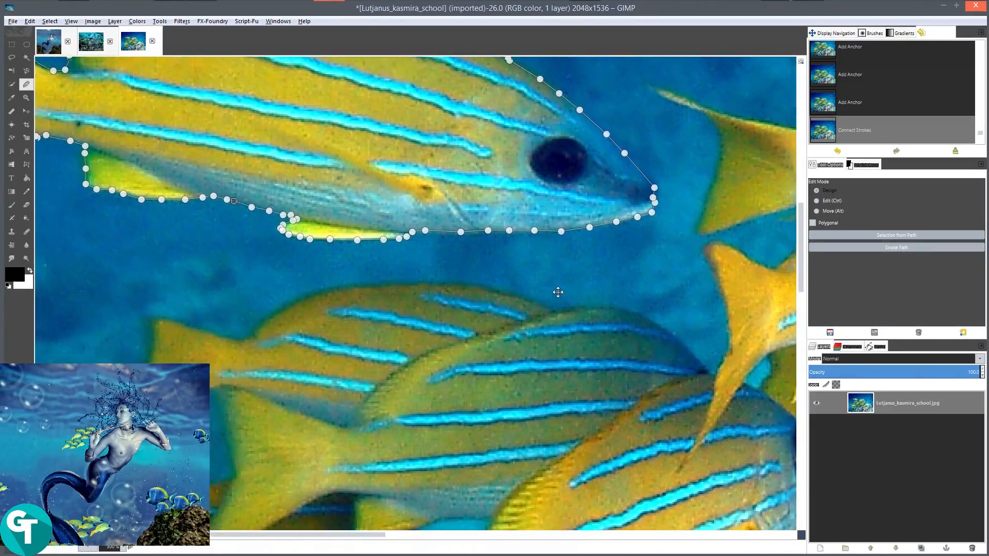
scroll(524, 289, "down", 2)
left_click_drag(464, 298, 546, 308)
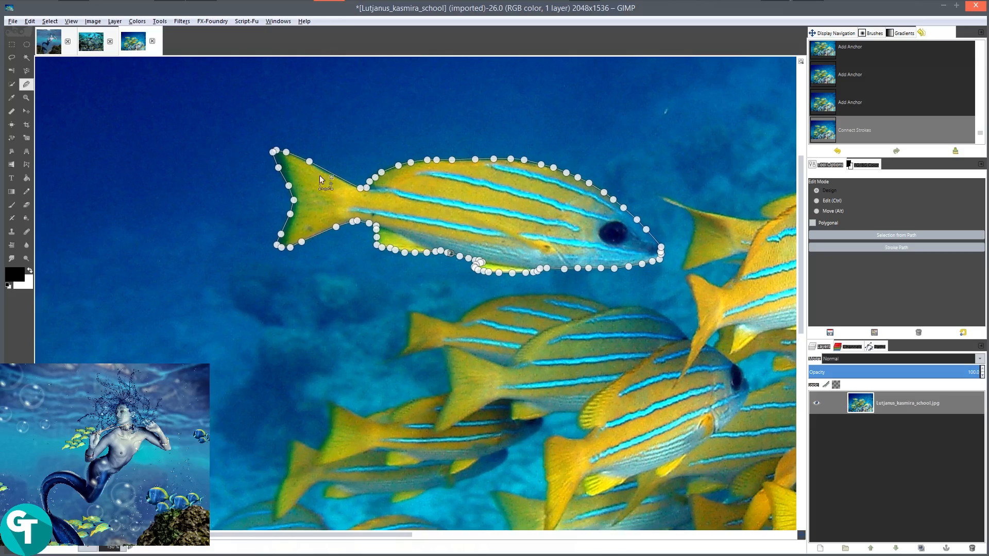
right_click(512, 200)
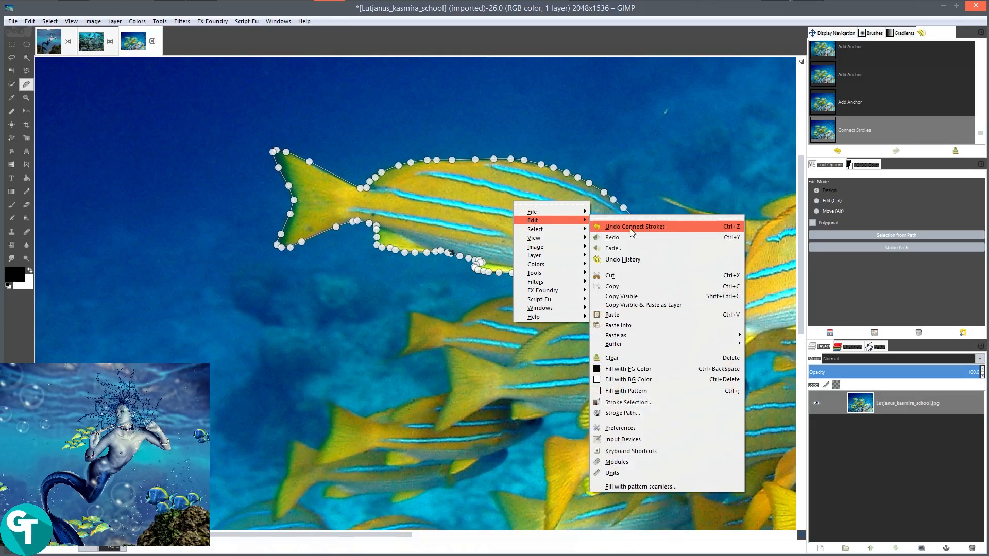
mouse_move(547, 230)
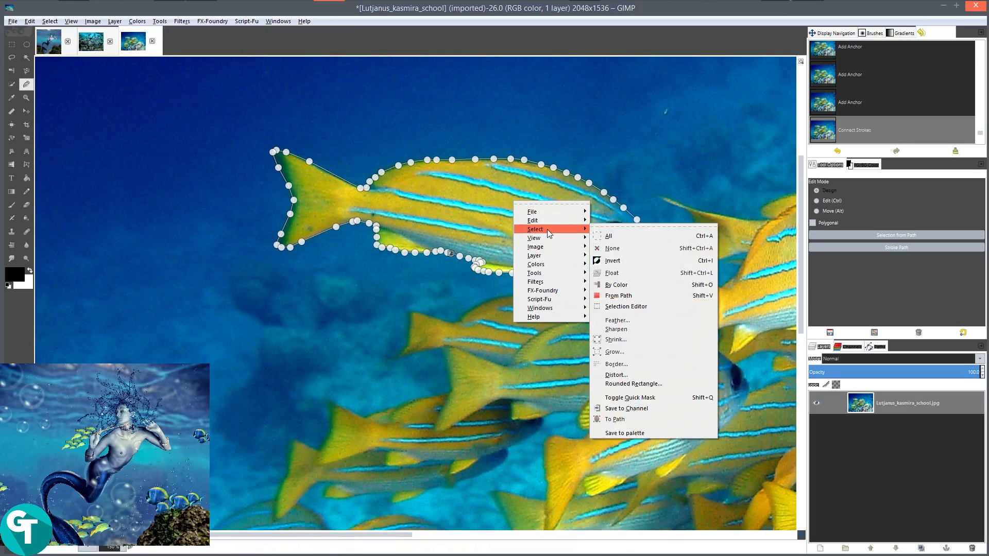
left_click(639, 294)
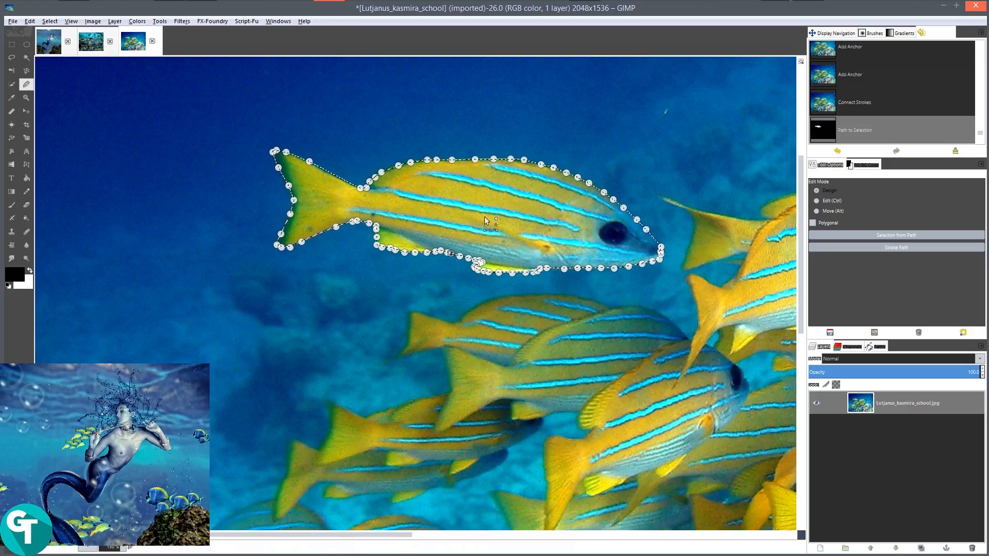
- Move the selected fish onto its own layer with Layer via Cut
left_click(116, 22)
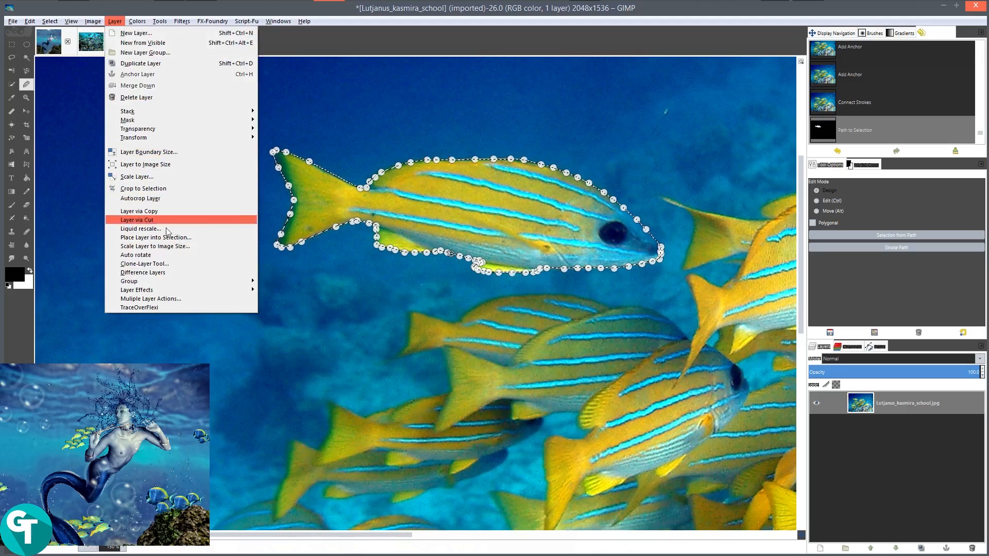
mouse_move(181, 281)
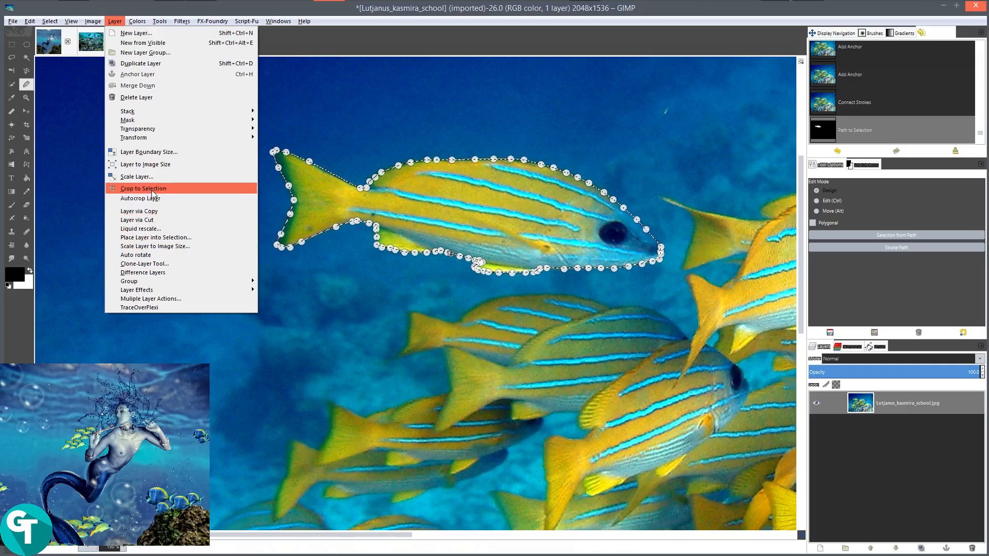
left_click(148, 220)
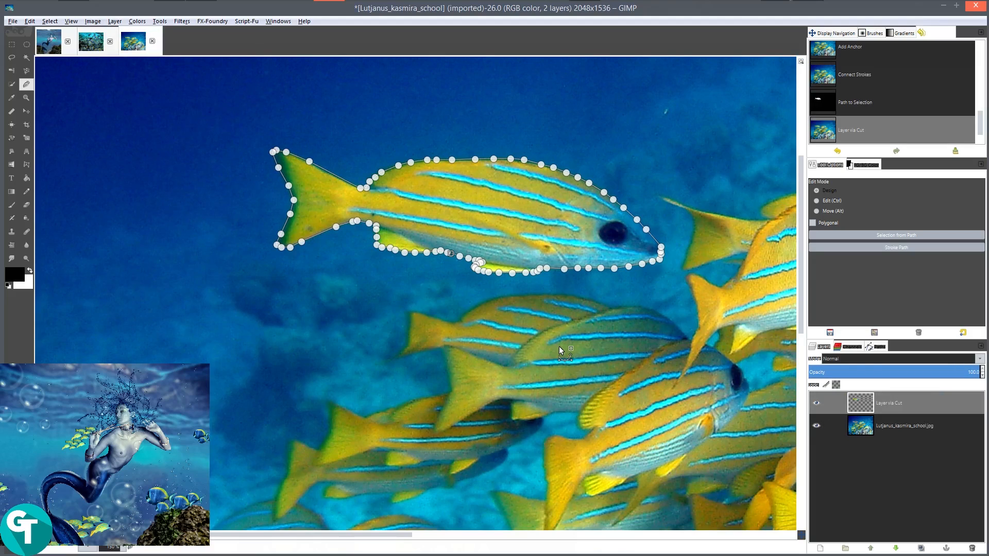
- Activate the Move tool, hide the fish school layer to inspect the isolated fish, and show the layer again
key("m")
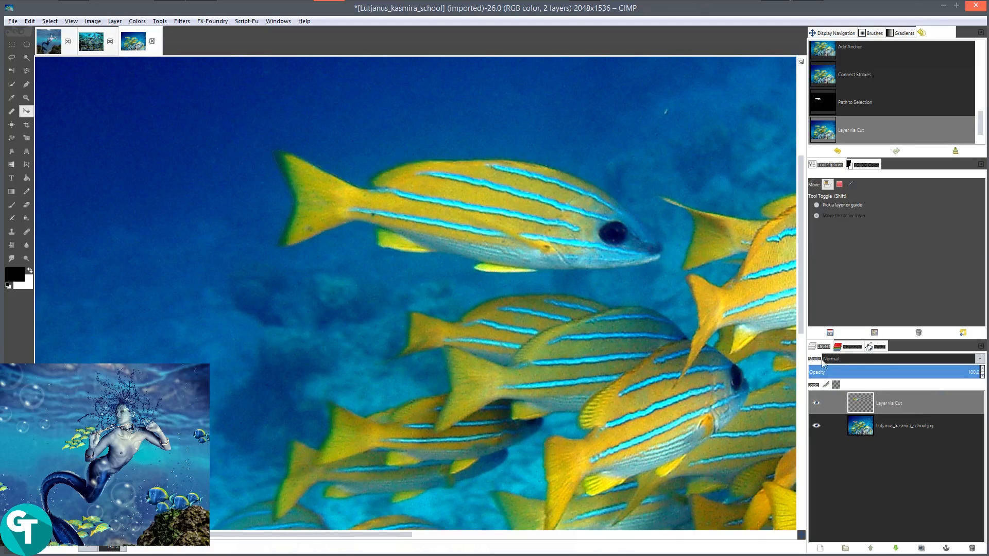
left_click(815, 426)
scroll(478, 289, "down", 3)
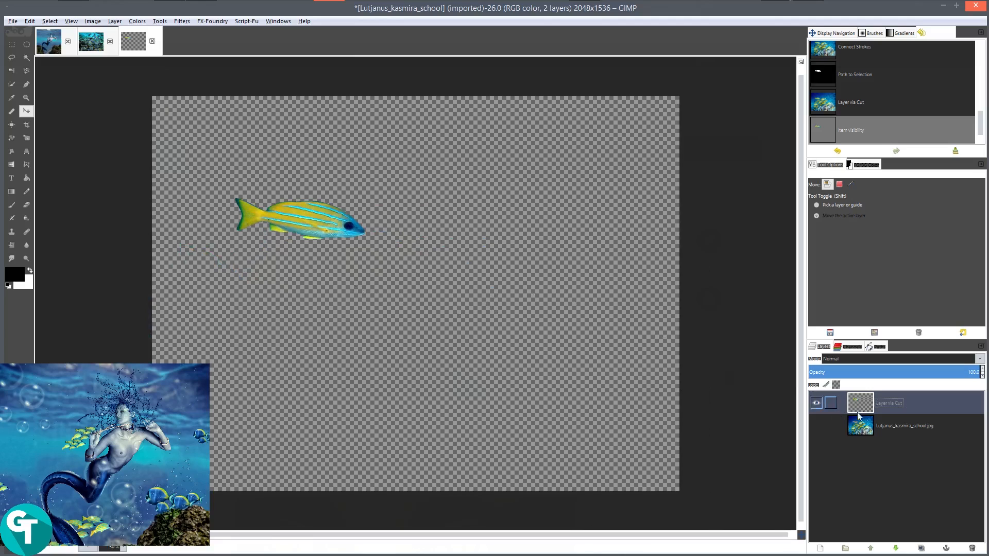
left_click(817, 426)
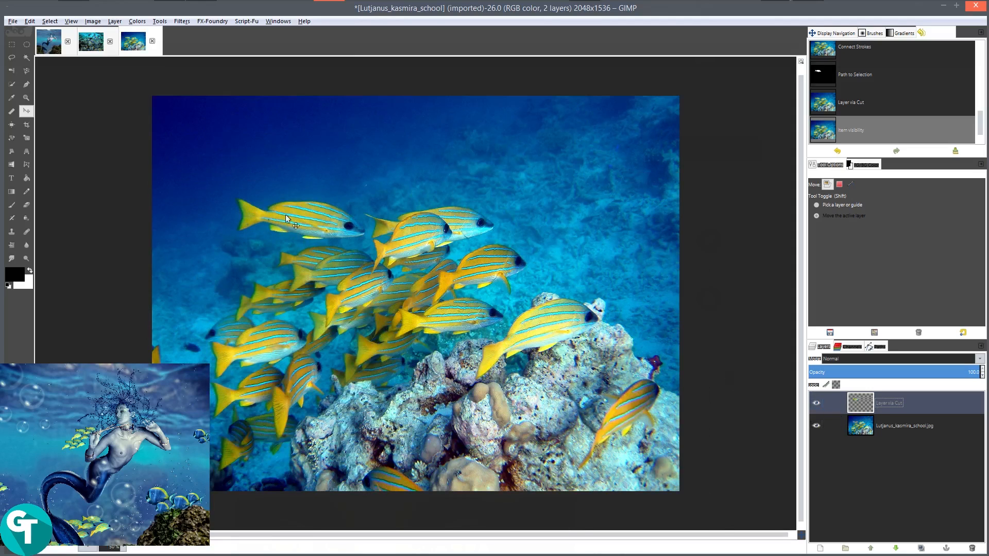
- Try cutting the isolated fish layer to the clipboard, and undo the cut
right_click(308, 215)
mouse_move(335, 236)
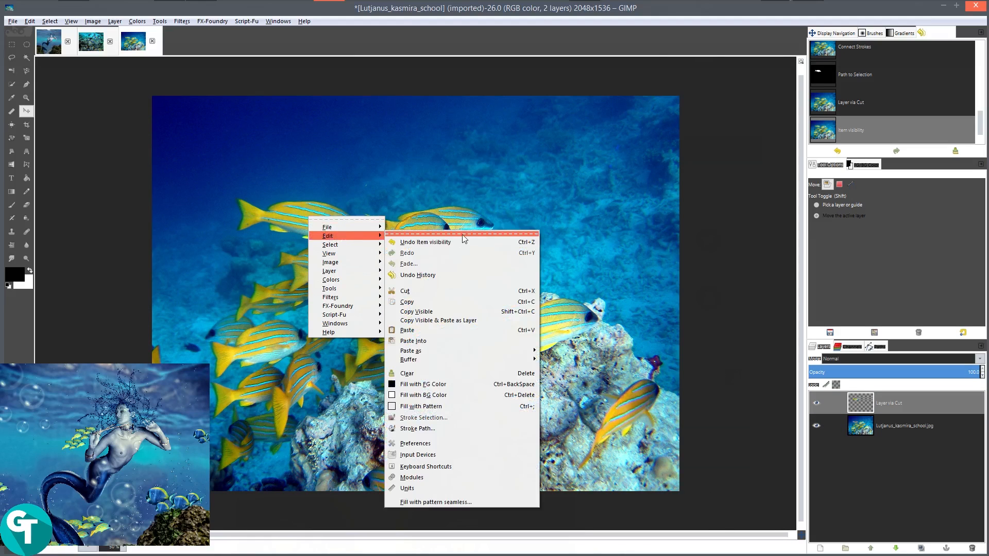
left_click(448, 291)
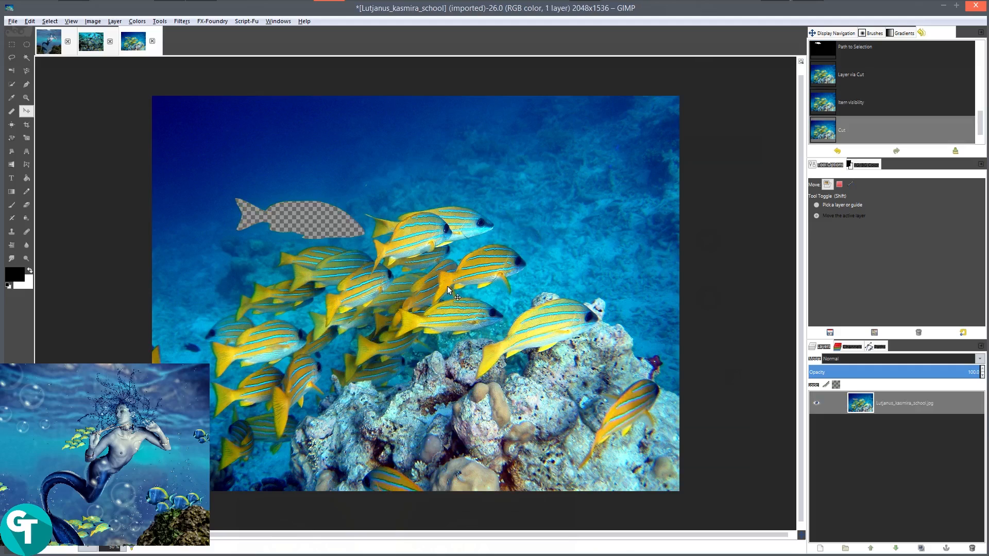
key("ctrl+z")
- Copy the isolated yellow fish layer and paste it into MermaidTutorial.xcf as a new layer
right_click(320, 214)
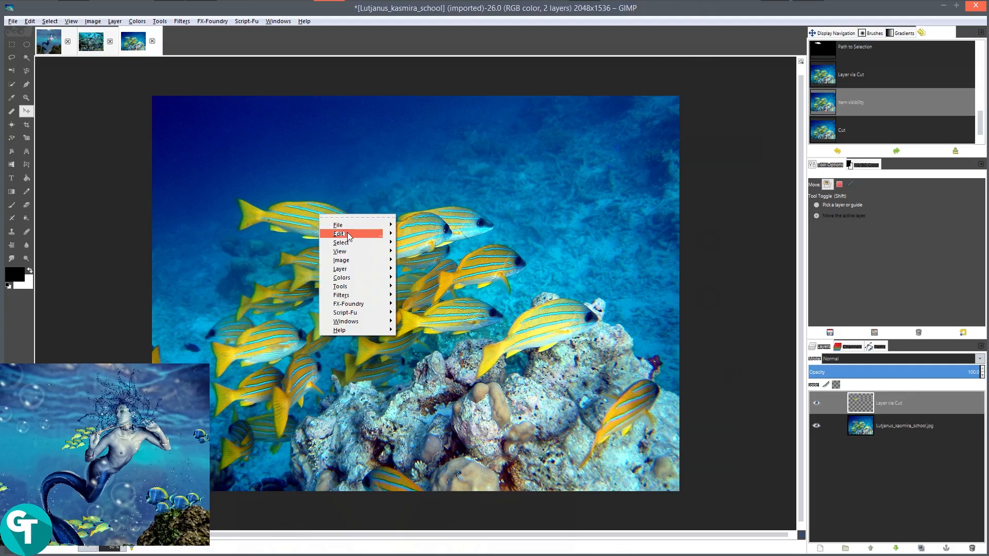
mouse_move(350, 236)
left_click(437, 301)
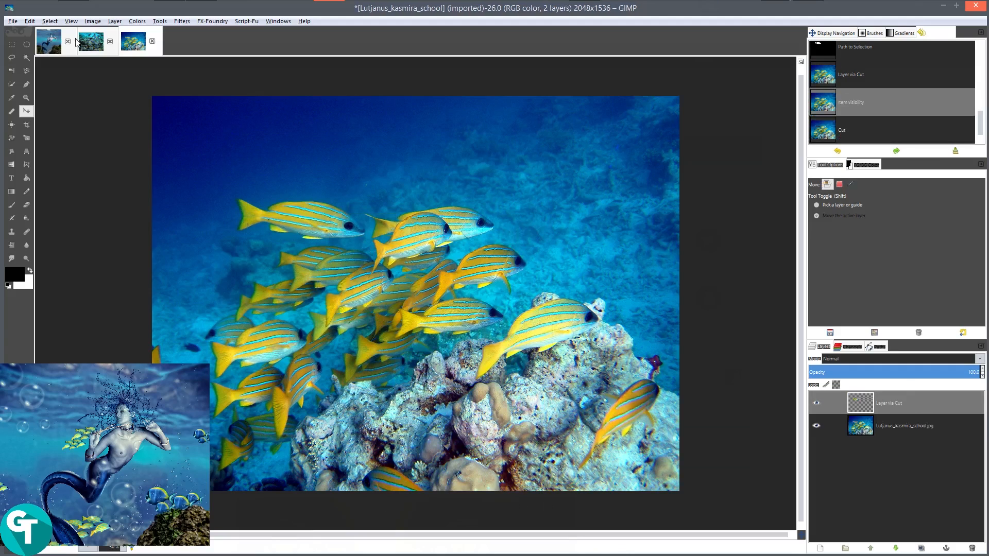
left_click(57, 44)
right_click(330, 186)
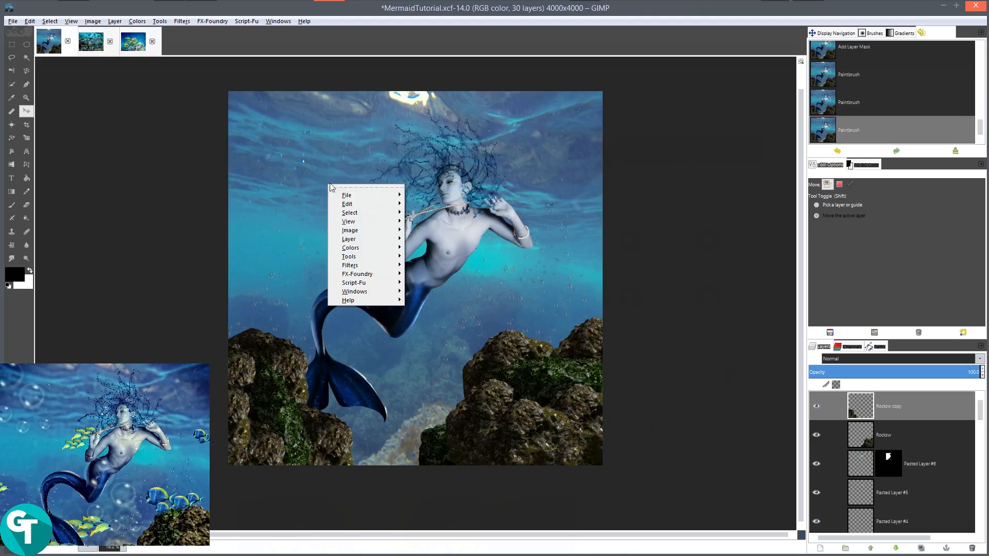
mouse_move(364, 204)
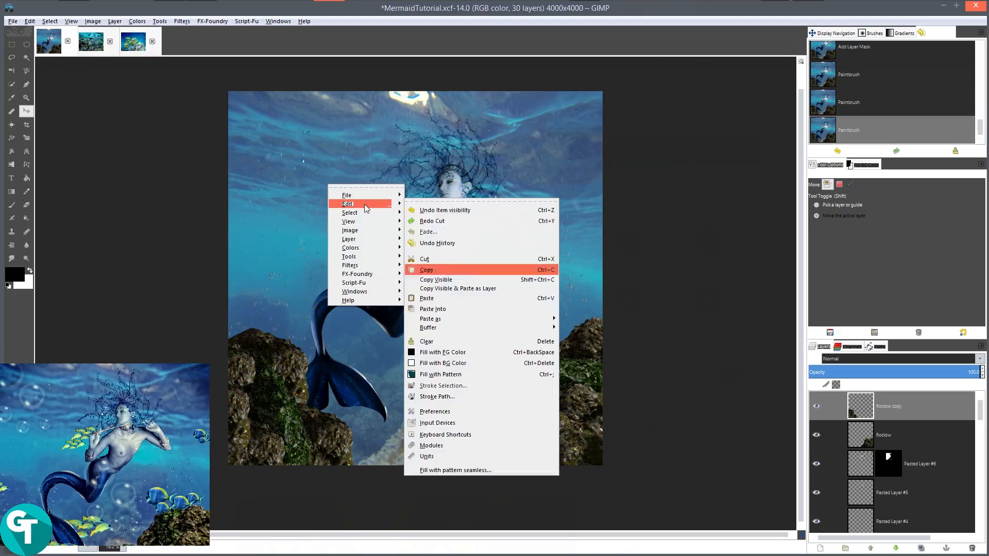
left_click(449, 301)
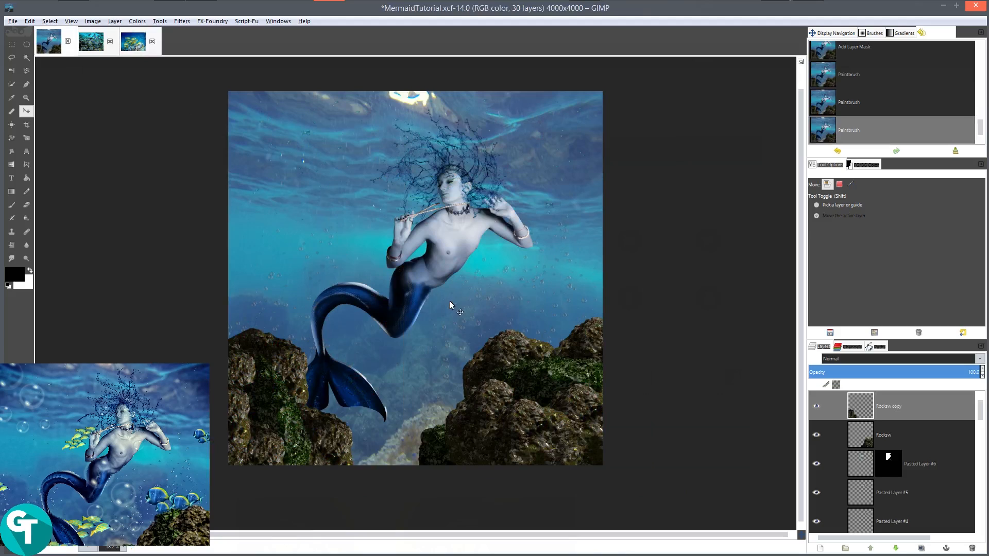
left_click(819, 550)
- Move the pasted yellow fish into the open water beside the mermaid's necklace-holding arm, above her tail
left_click_drag(235, 416, 298, 238)
scroll(309, 238, "up", 4)
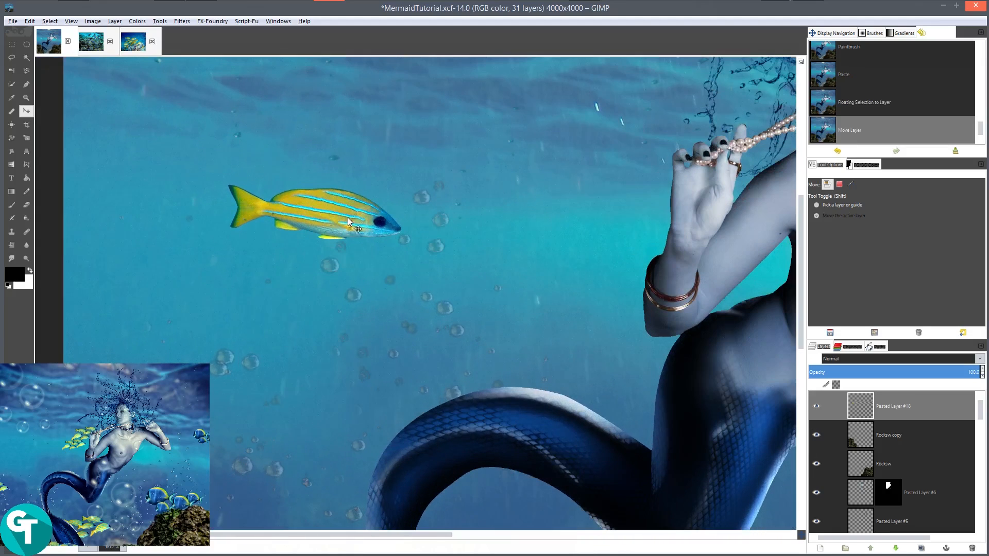
left_click_drag(348, 221, 419, 214)
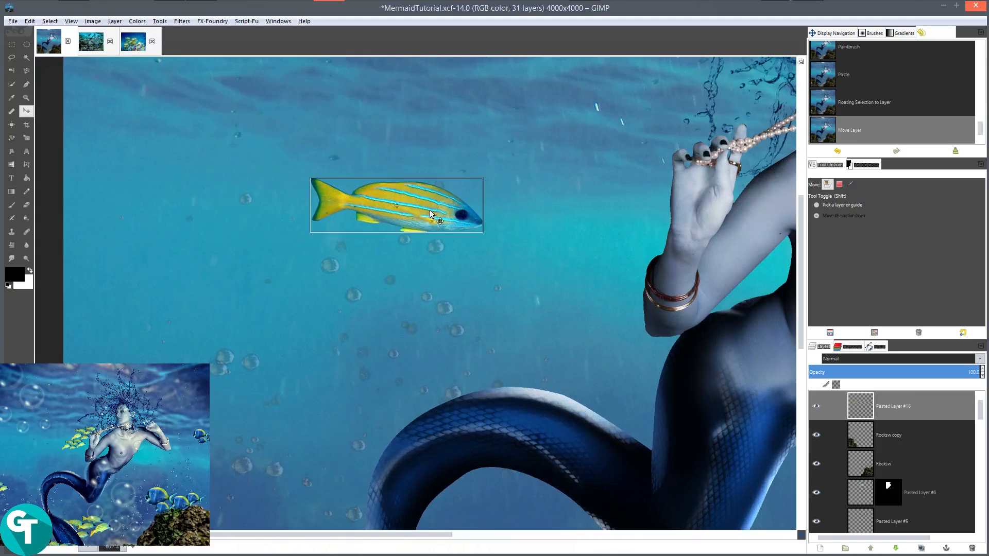
scroll(433, 226, "down", 4)
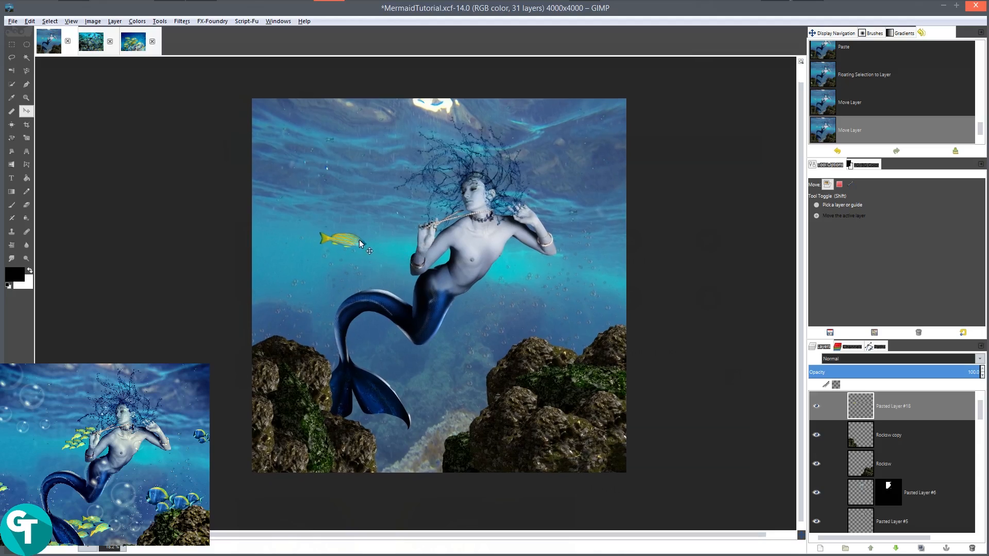
left_click_drag(347, 241, 376, 254)
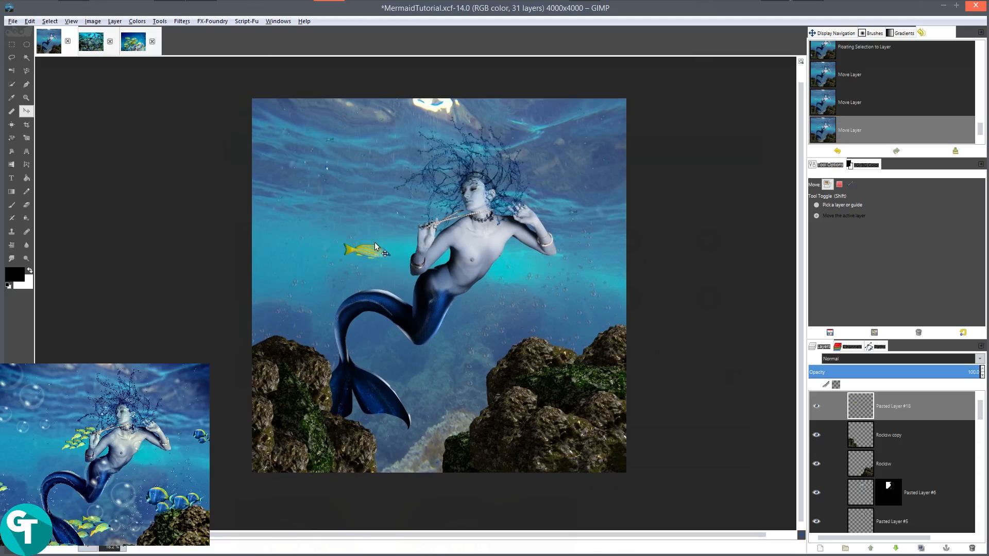
scroll(454, 291, "up", 2)
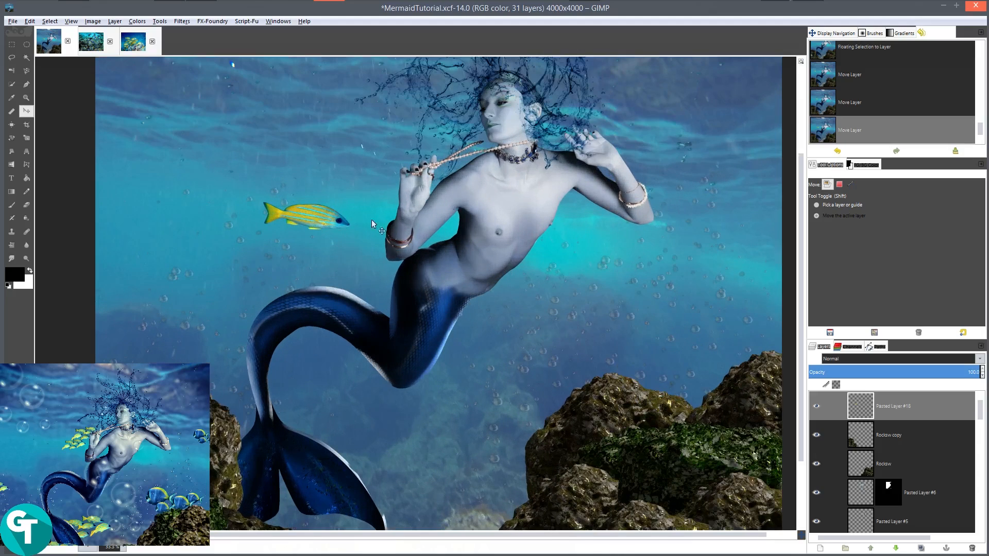
- Examine the Maldives surgeonfish photo up close for unobstructed blue fish suitable for cutting out
left_click(100, 46)
scroll(488, 304, "down", 1)
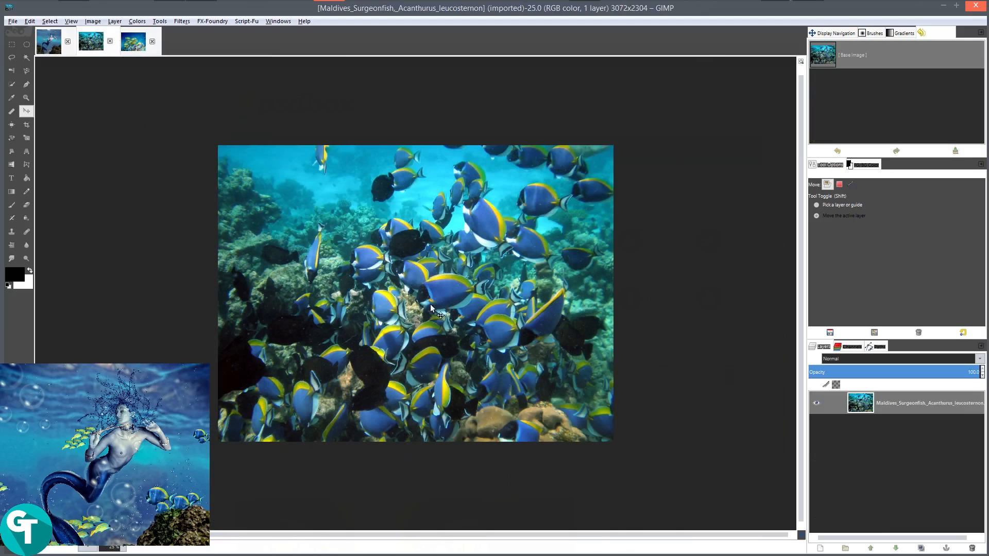
scroll(460, 268, "up", 2)
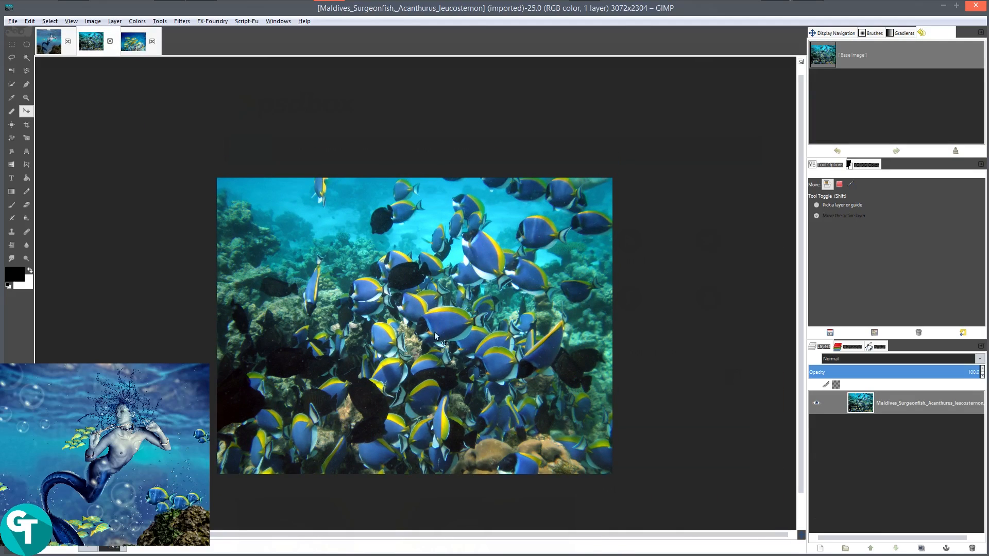
left_click_drag(544, 263, 541, 292)
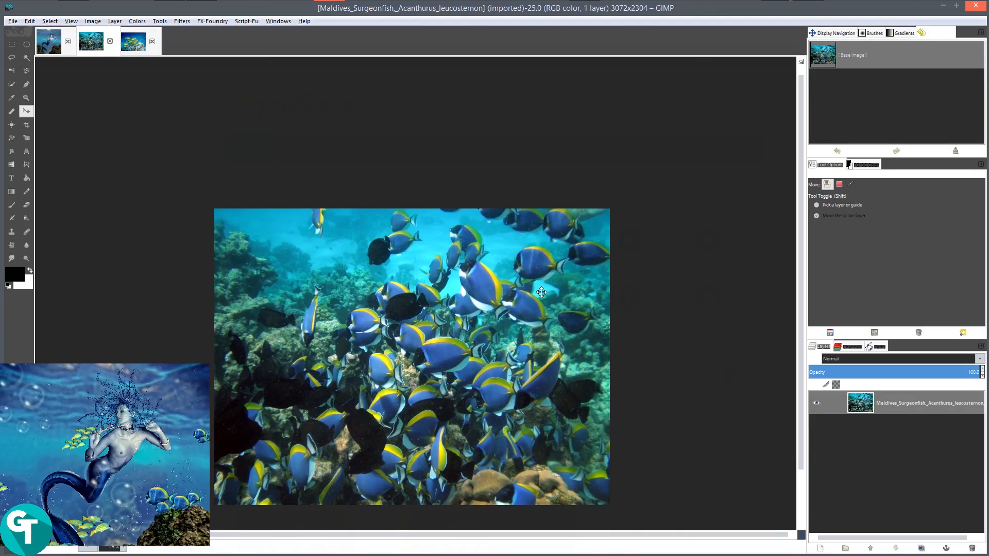
scroll(564, 290, "up", 3)
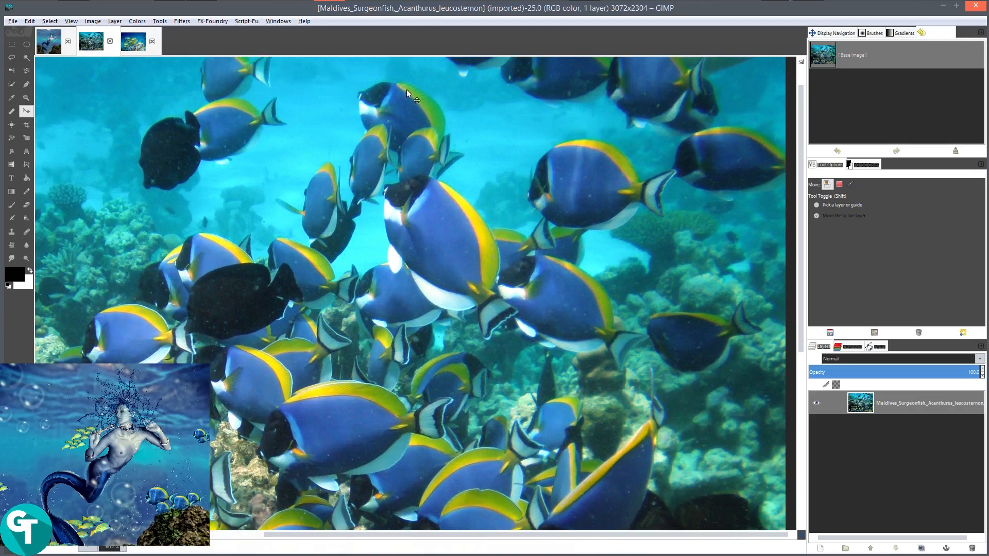
scroll(570, 195, "up", 3)
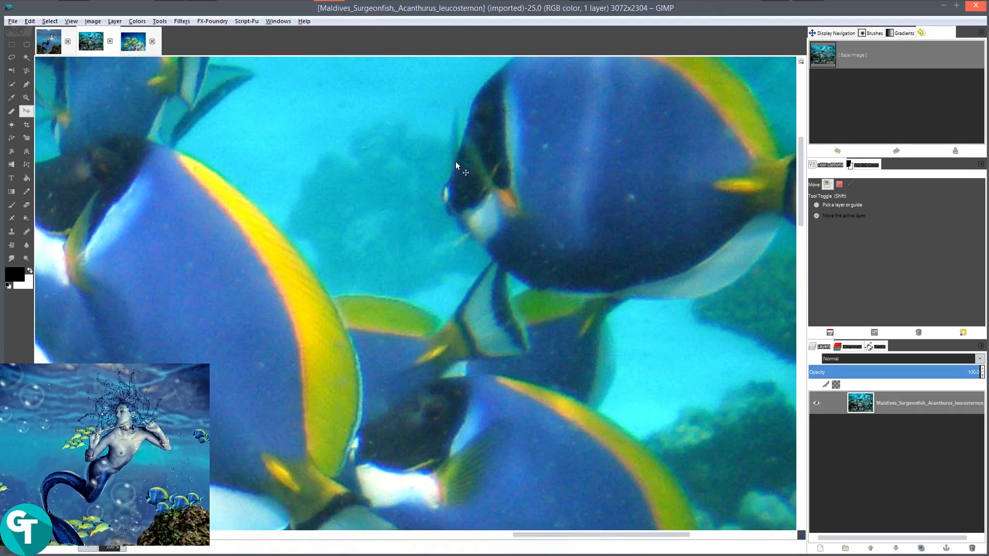
scroll(644, 155, "down", 2)
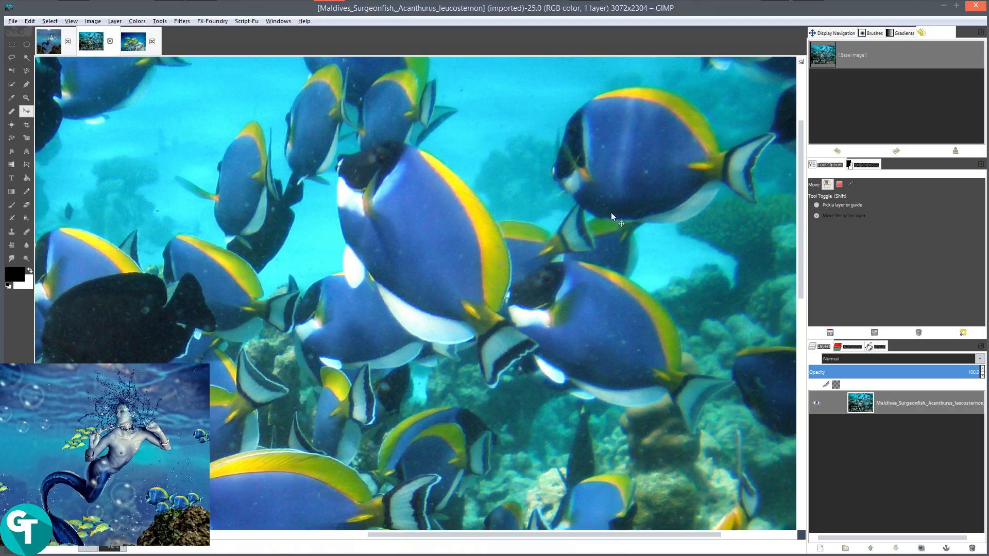
scroll(603, 169, "down", 2)
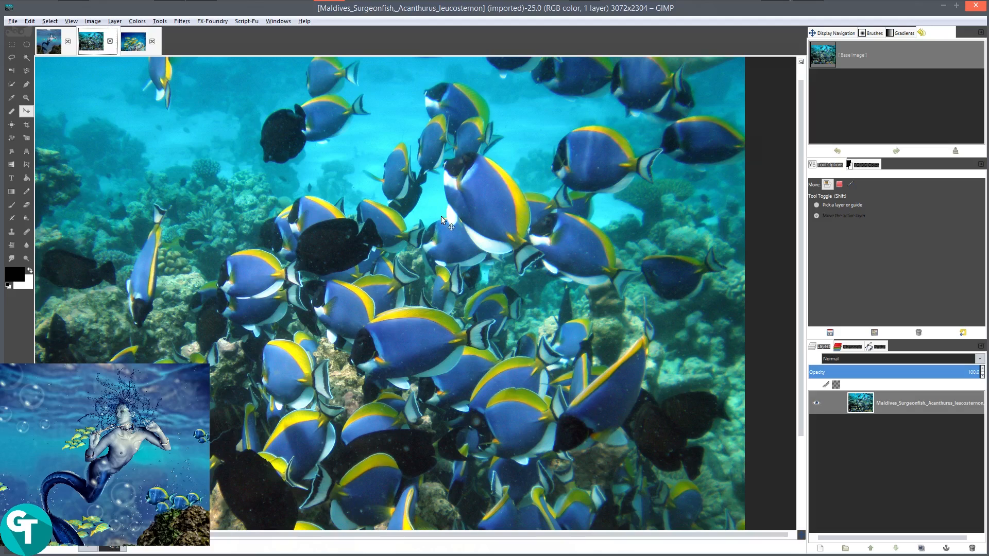
scroll(441, 220, "down", 2)
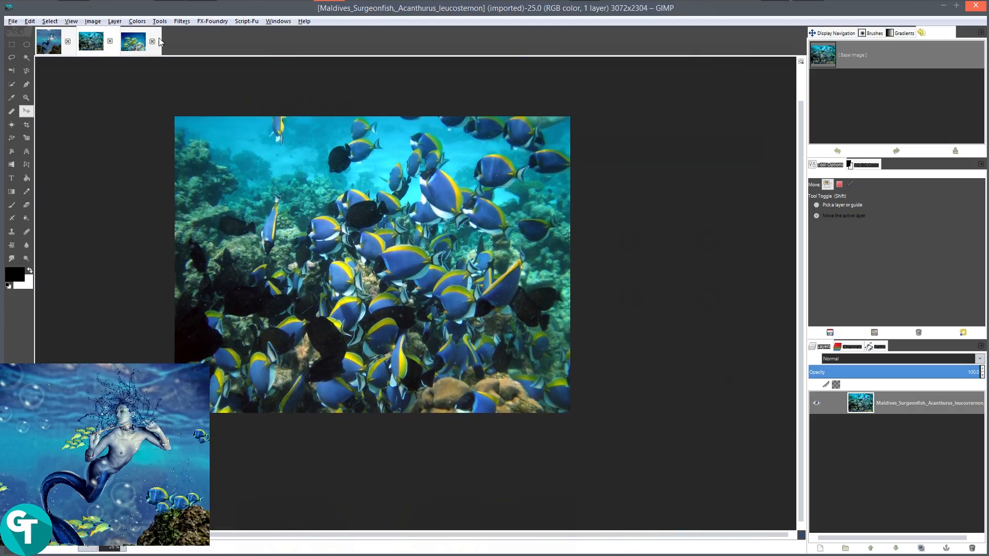
- Close the Lutjanus kasmira school photo without saving its changes, and close the surgeonfish photo
left_click(152, 42)
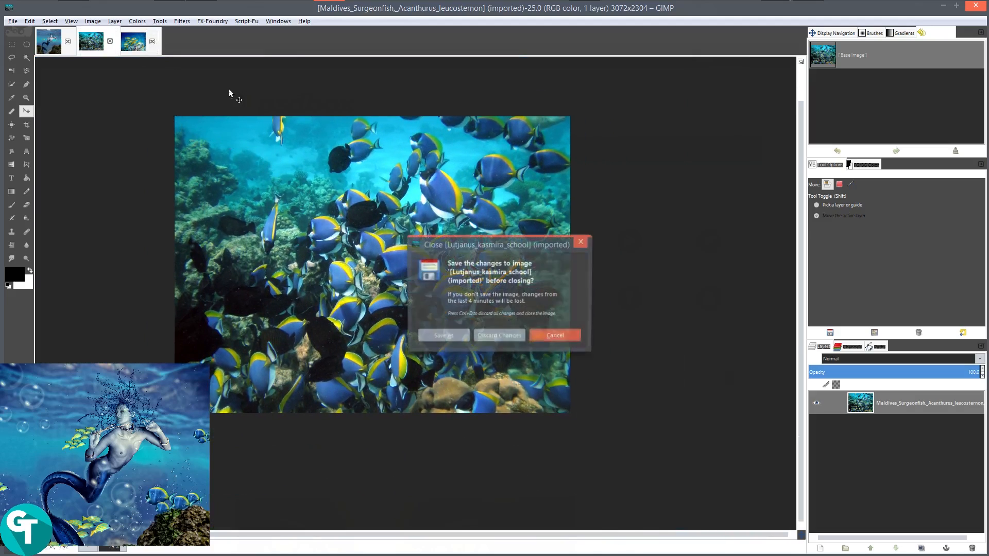
left_click(497, 336)
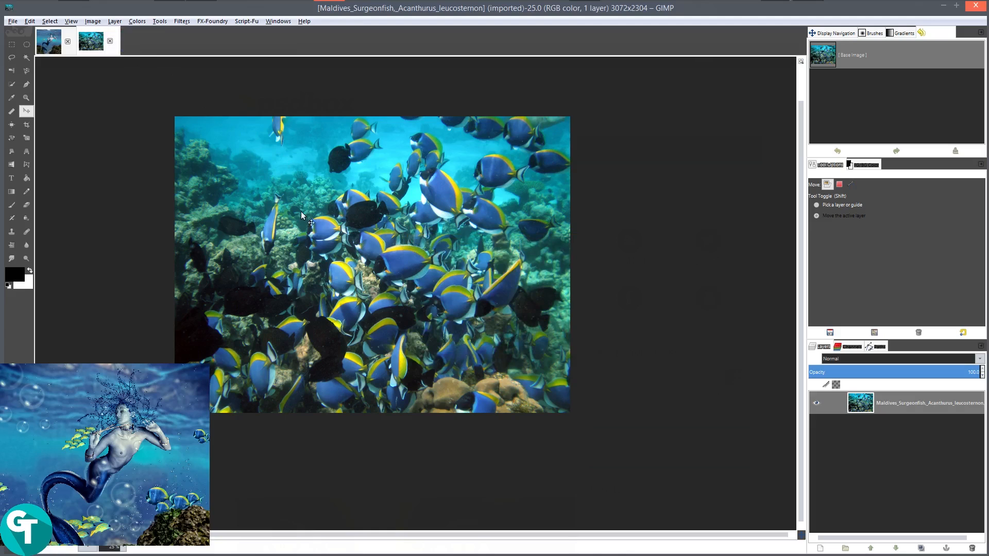
left_click(109, 41)
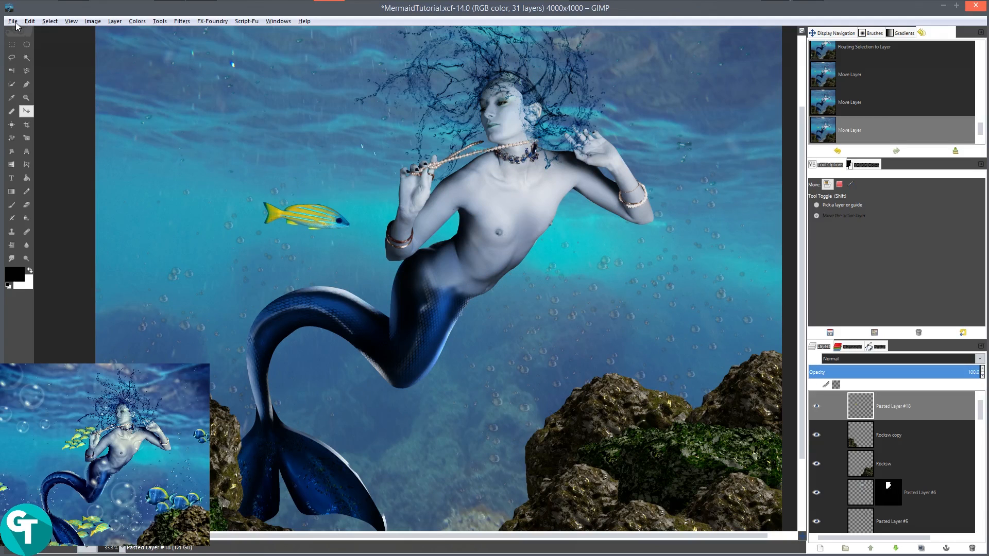
- Open the prepared fish cutout files Fish2.xcf and Fish.xcf from the Water Effect folder
left_click(16, 23)
left_click(47, 55)
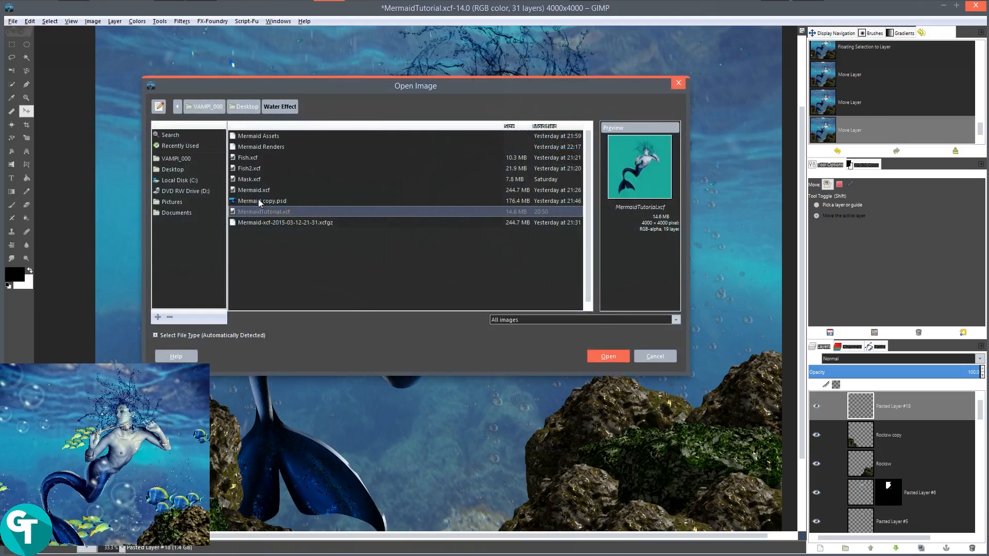
left_click(261, 168)
left_click(624, 355)
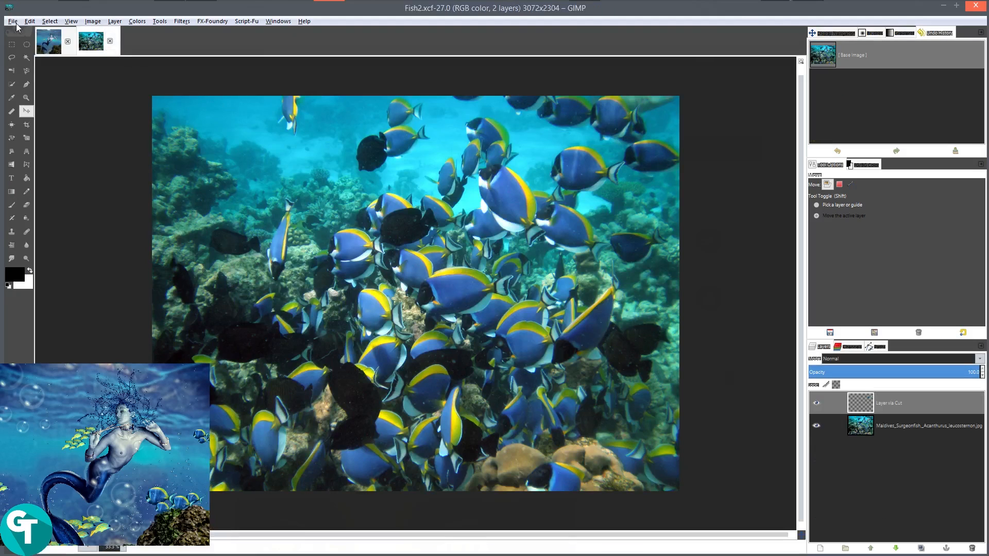
left_click(13, 21)
left_click(26, 53)
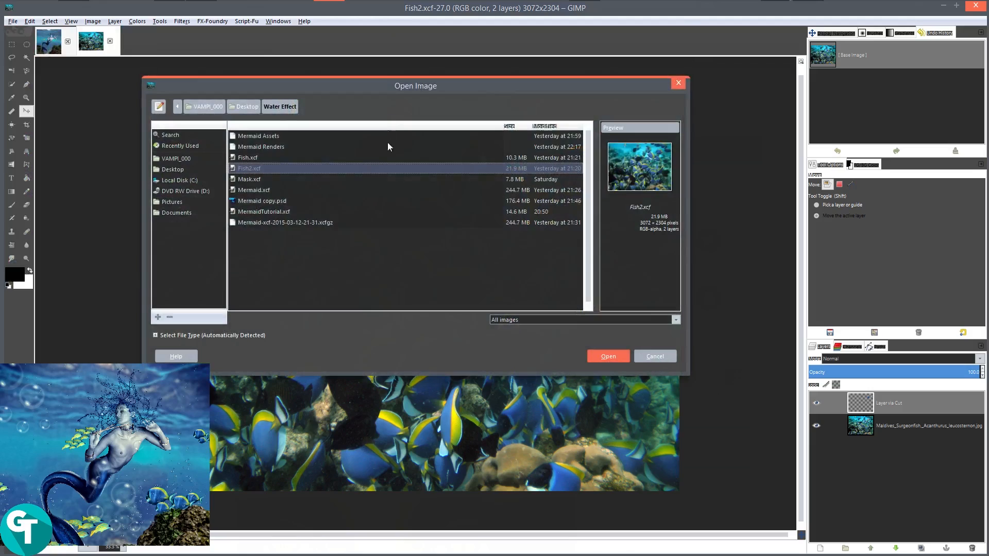
left_click(257, 157)
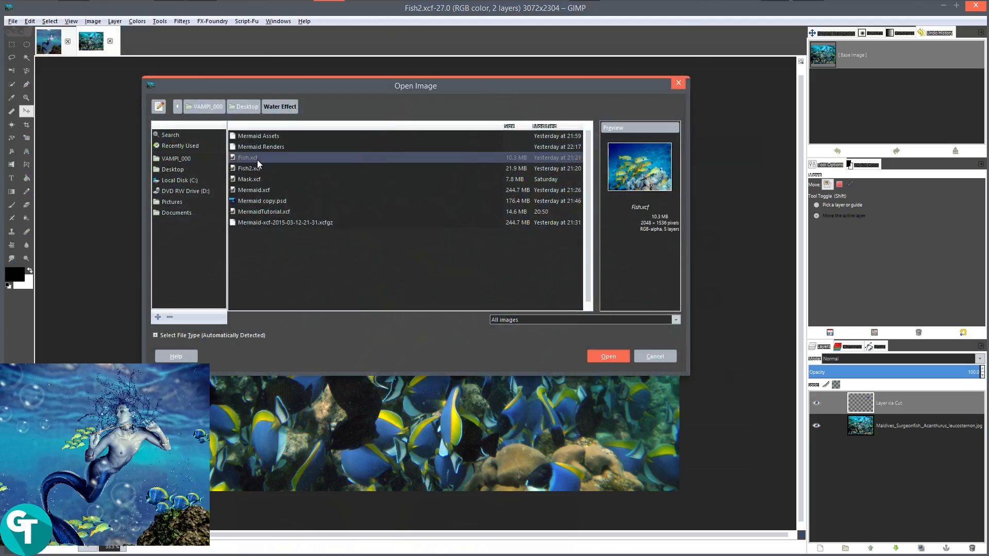
left_click(615, 356)
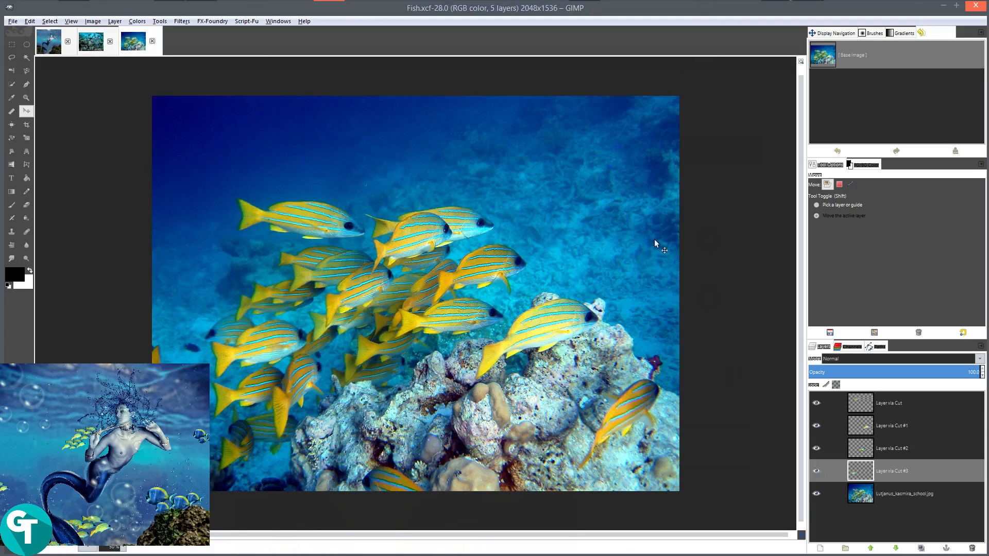
- Hide the background photo layer in Fish.xcf and in Fish2.xcf so only the cut-out fish show
left_click(825, 503)
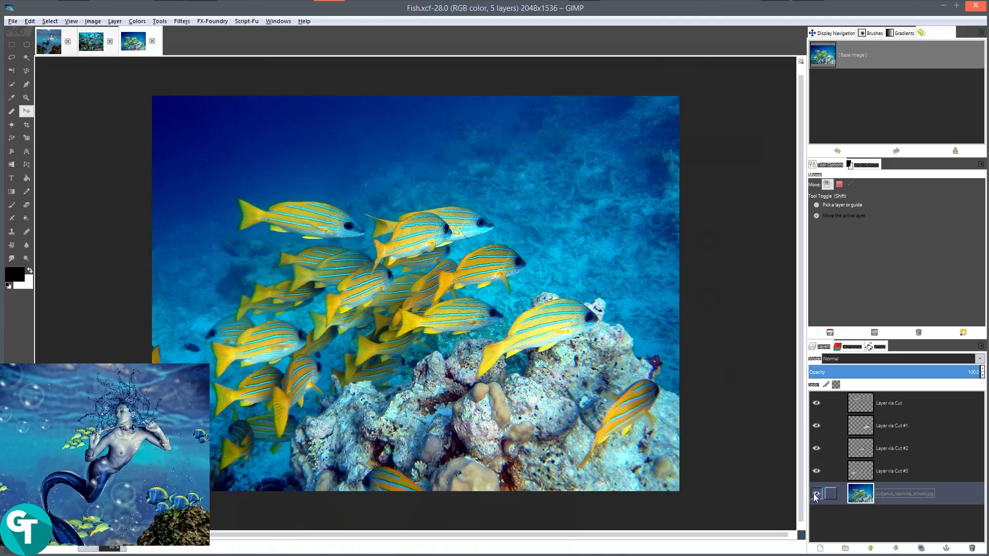
left_click(817, 495)
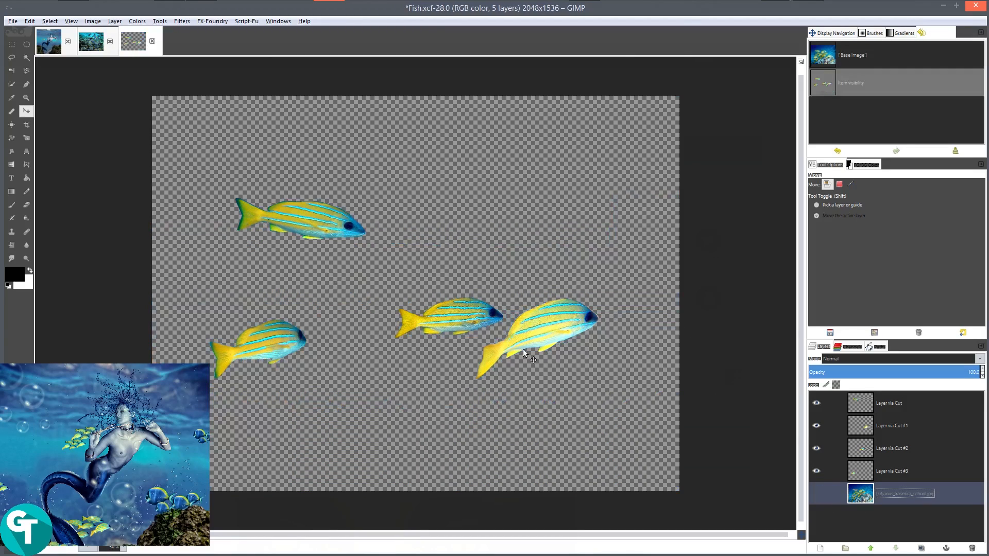
scroll(524, 353, "down", 2)
scroll(500, 348, "up", 1)
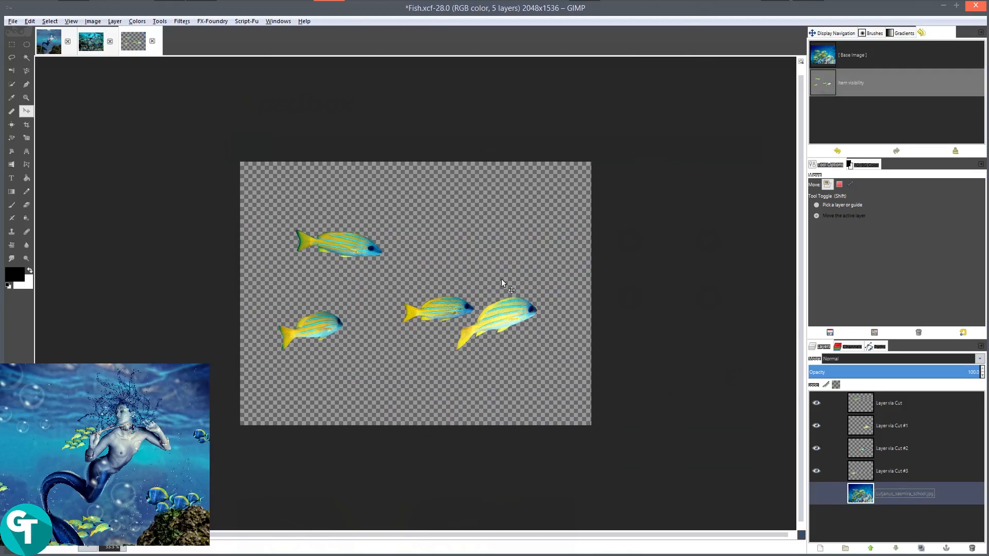
left_click(92, 47)
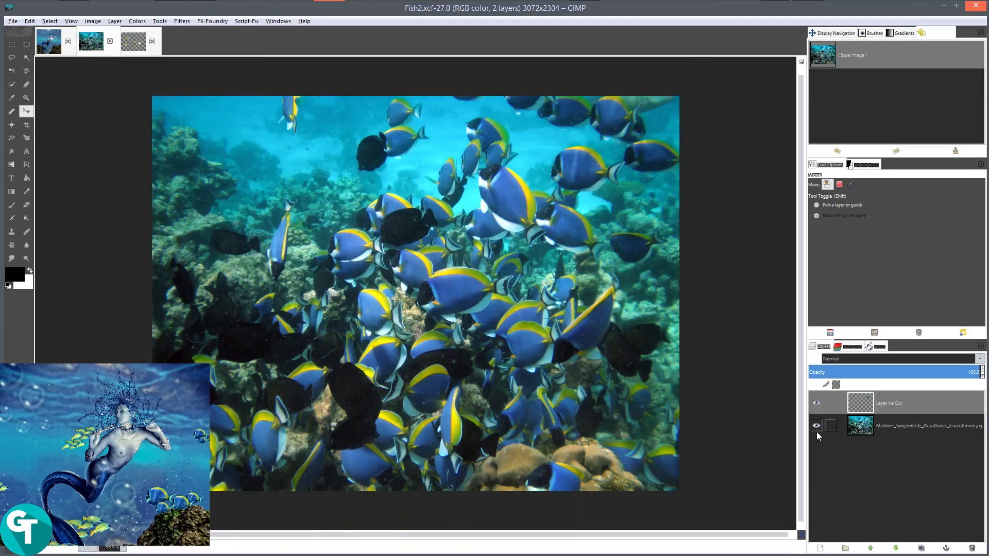
left_click(817, 426)
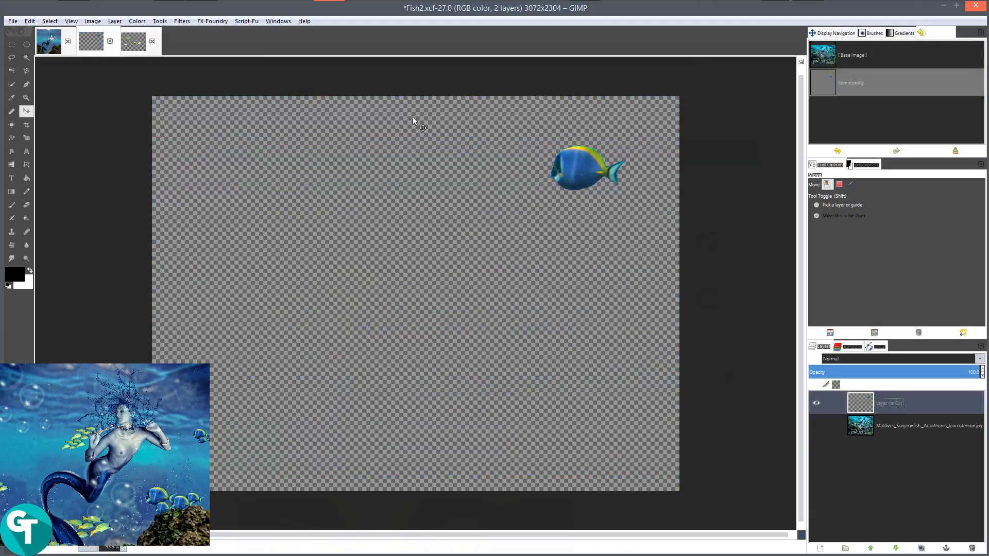
- Copy the fish on the Layer via Cut #3 layer in Fish.xcf
left_click(139, 51)
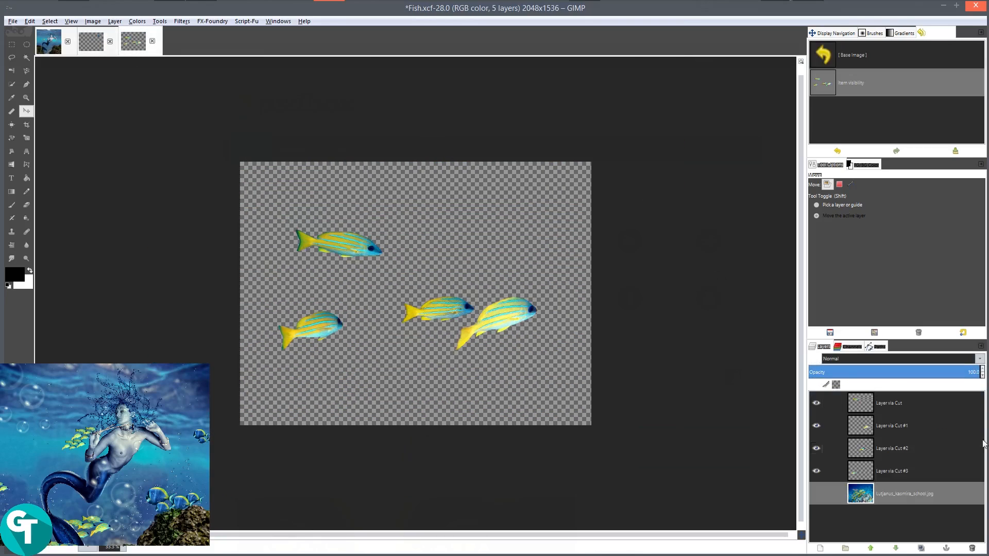
left_click(909, 473)
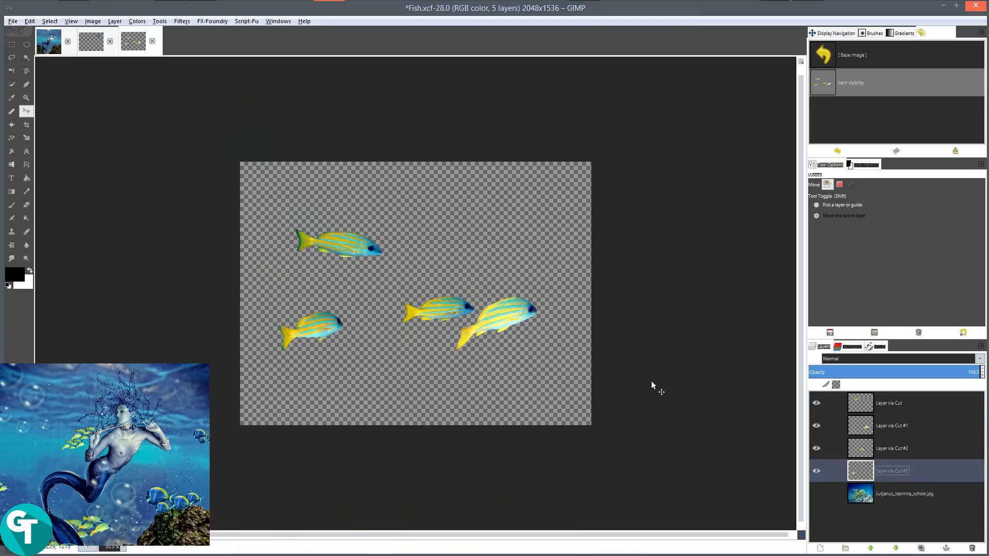
right_click(502, 329)
mouse_move(530, 350)
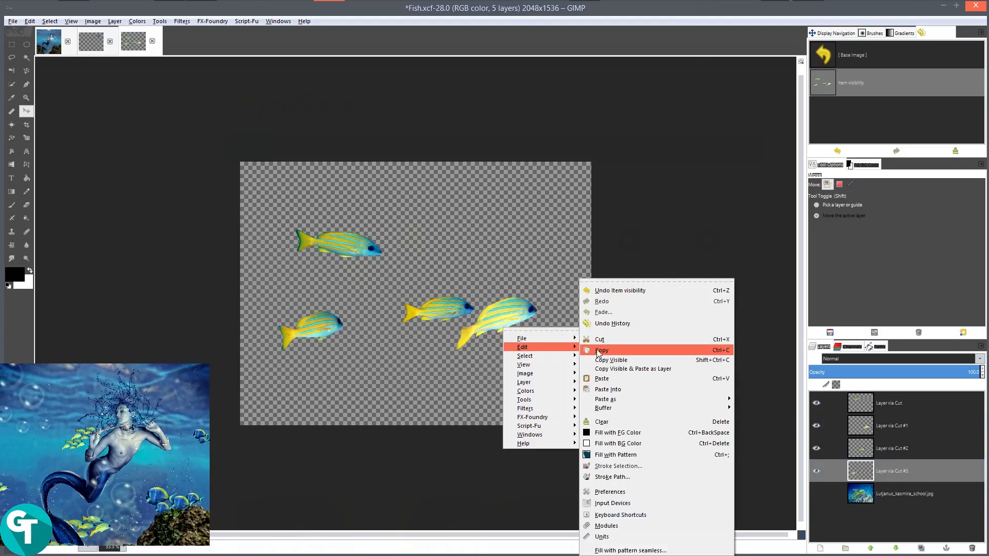
left_click(601, 352)
- Paste the copied fish into the mermaid image as a new layer, placed below and left of the first yellow fish
left_click(54, 44)
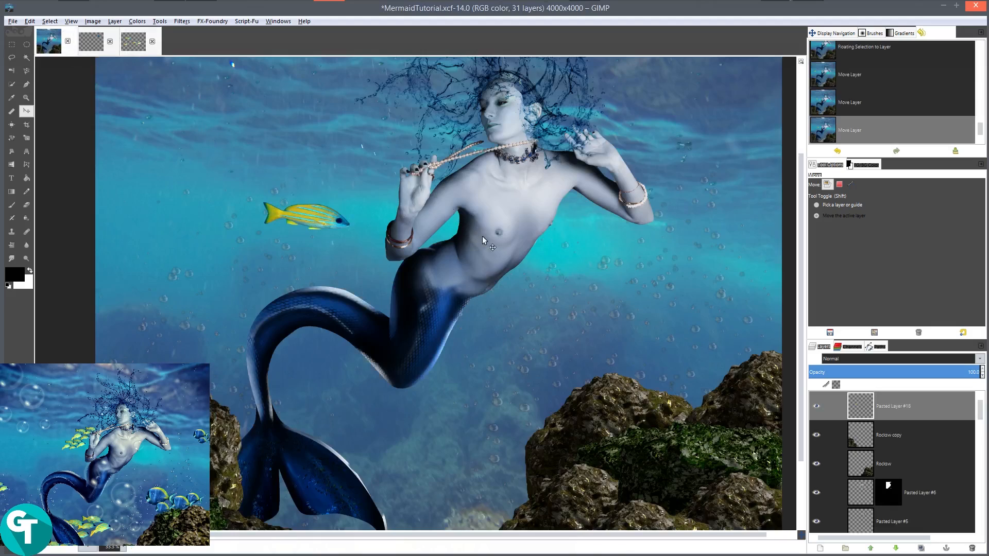
right_click(485, 244)
mouse_move(508, 266)
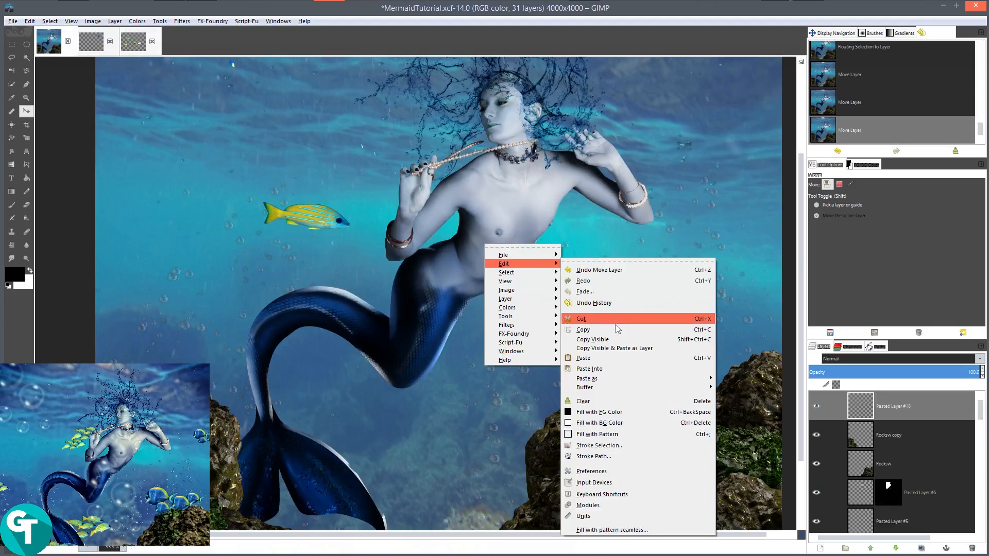
left_click(609, 360)
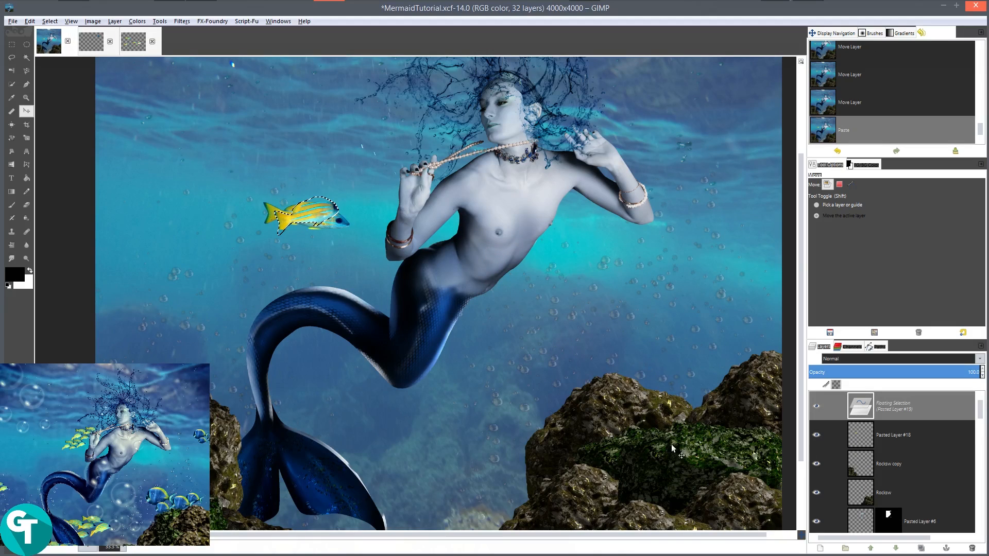
left_click(820, 548)
left_click_drag(316, 216, 258, 251)
- Copy the fish on the Layer via Cut #2 layer in Fish.xcf
left_click(133, 44)
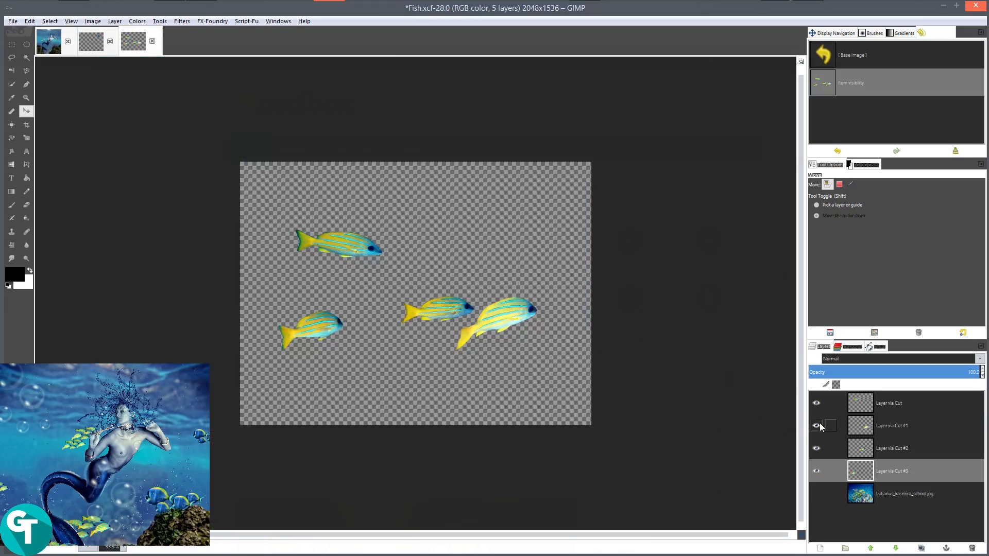
left_click(863, 446)
right_click(499, 335)
mouse_move(530, 354)
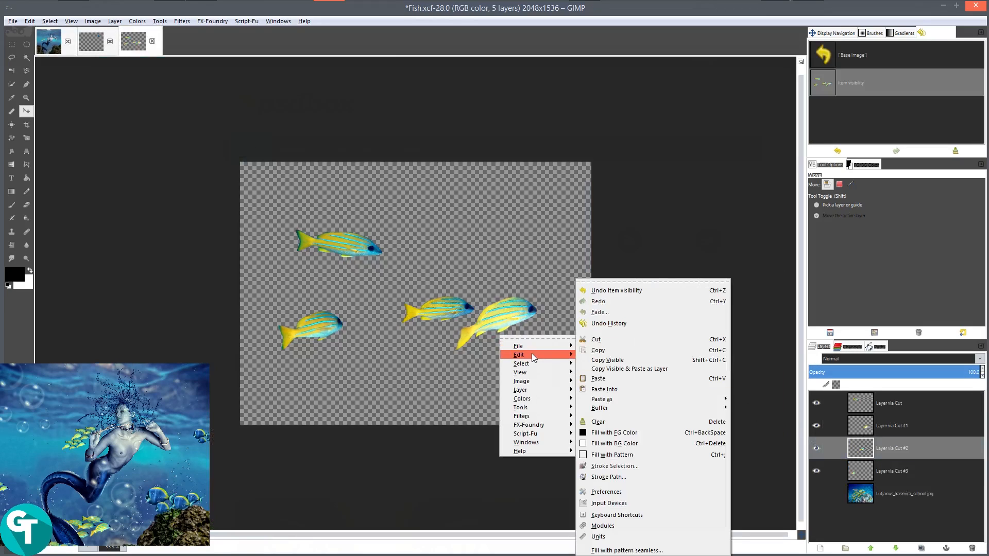
left_click(614, 351)
- Paste the copied fish into the mermaid image as a new layer, placed just below and right of the second yellow fish
left_click(48, 41)
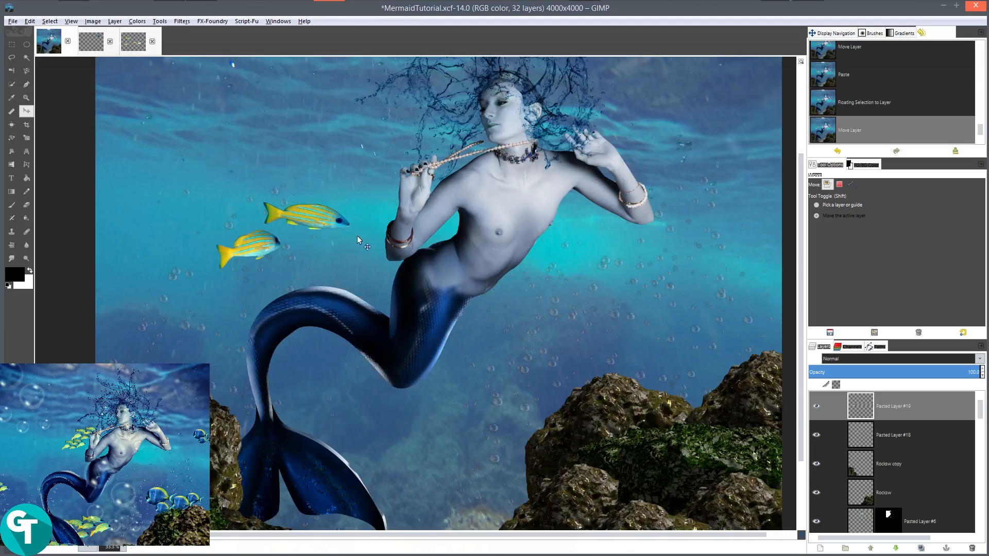
right_click(350, 231)
mouse_move(384, 249)
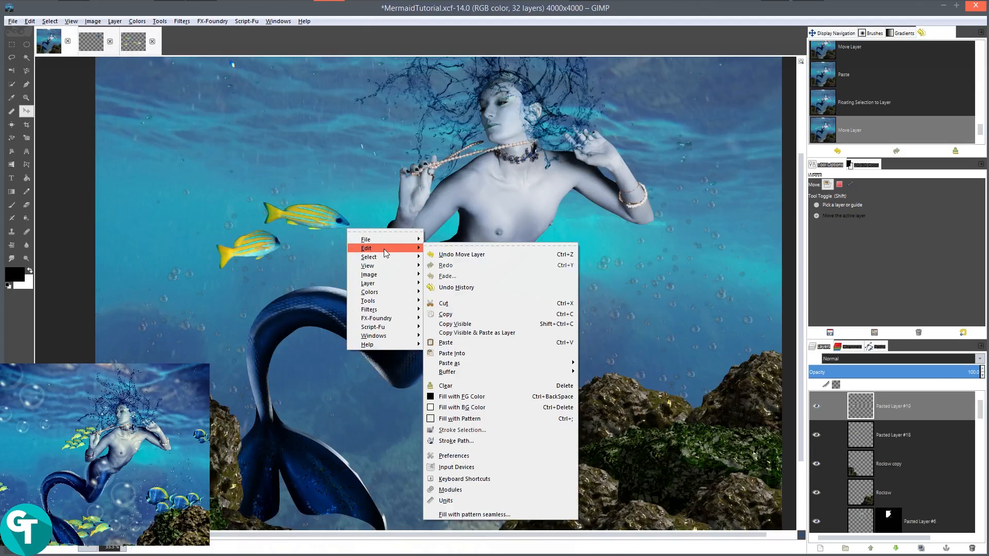
left_click(490, 343)
left_click(824, 547)
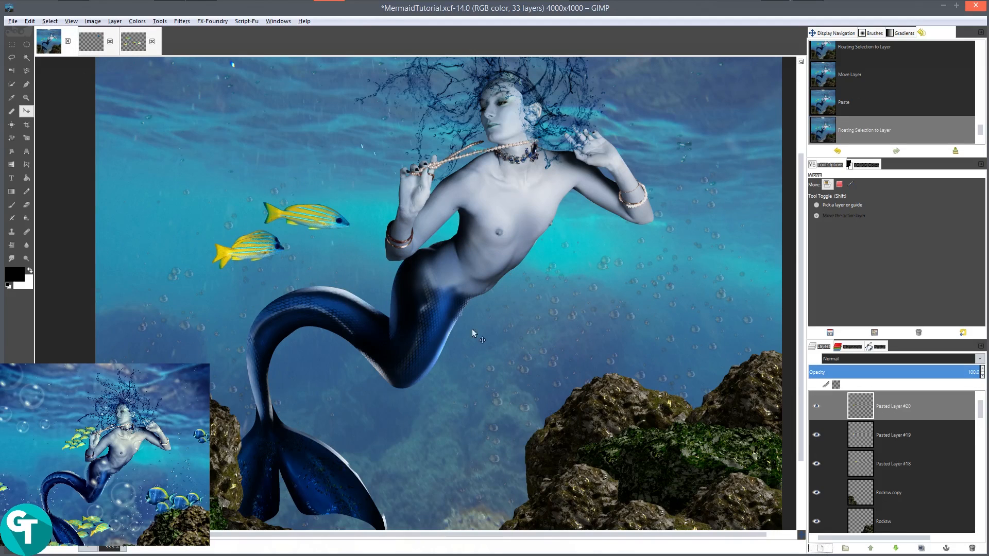
left_click_drag(251, 263, 281, 282)
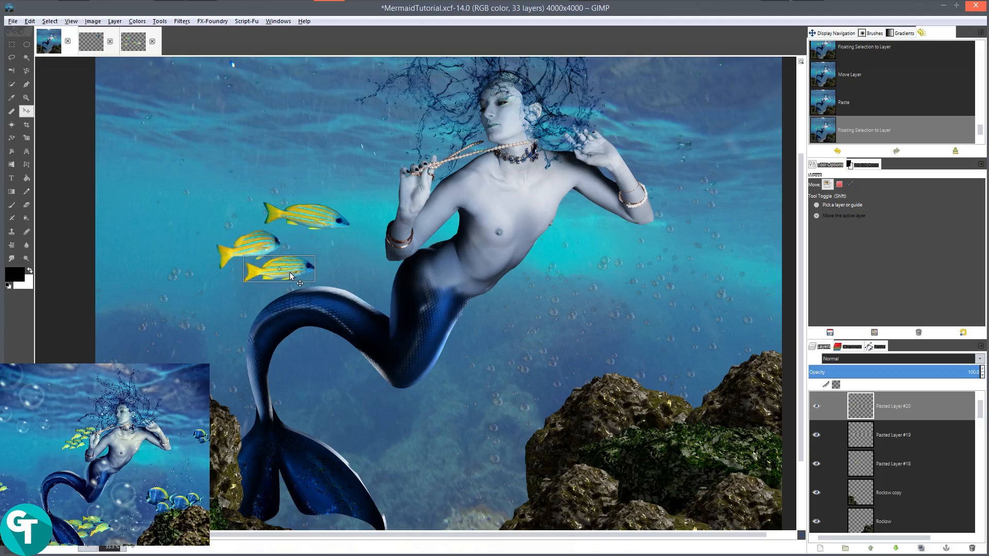
- Copy the large slanted fish on the Layer via Cut #1 layer in Fish.xcf
left_click(135, 42)
left_click(850, 421)
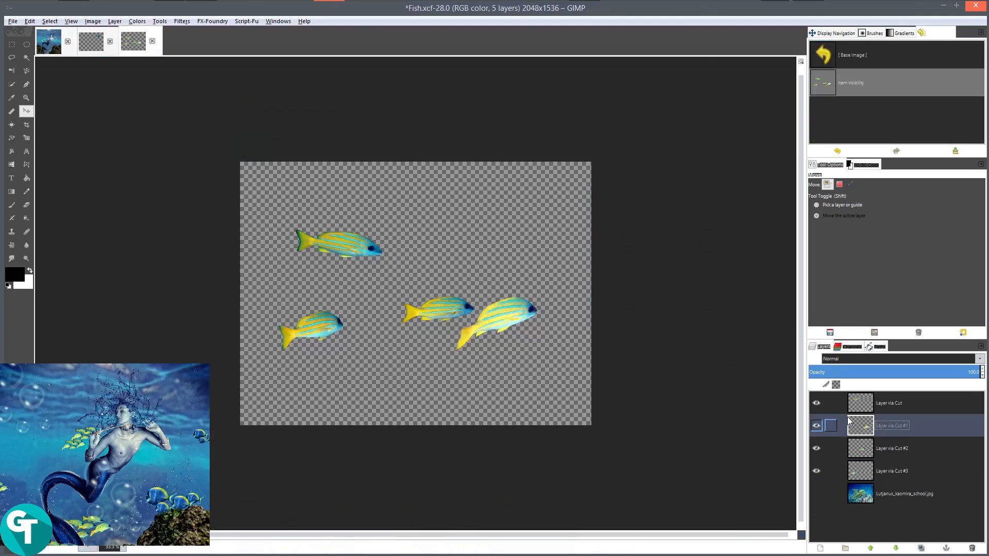
right_click(477, 296)
mouse_move(498, 317)
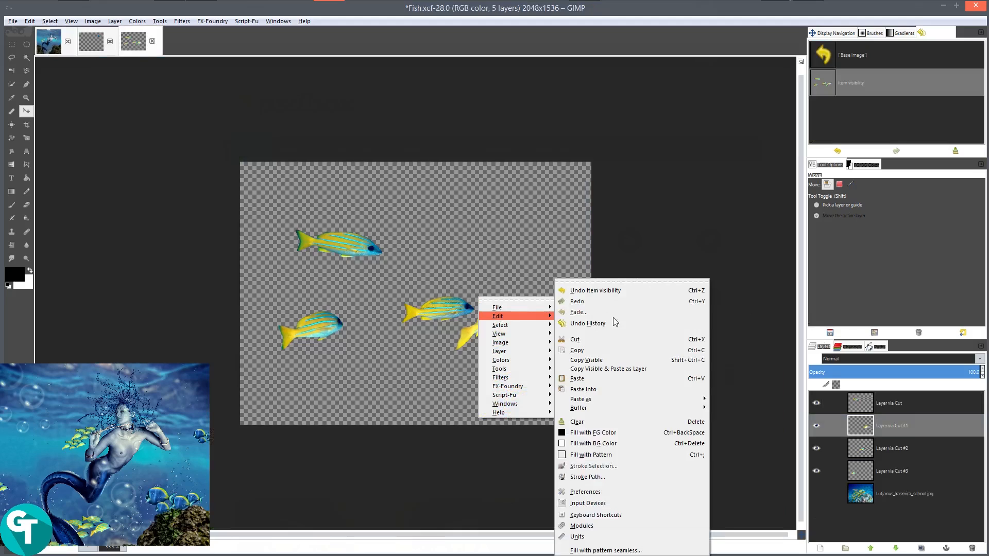
left_click(622, 350)
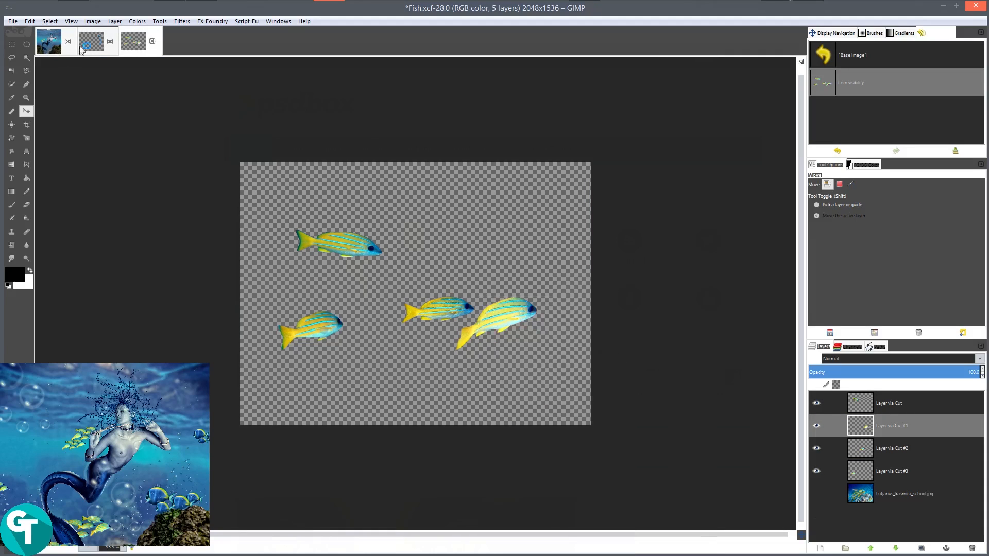
- Paste the slanted fish into the mermaid image as a new layer, placed between the other yellow fish and the mermaid's elbow
left_click(57, 43)
right_click(392, 230)
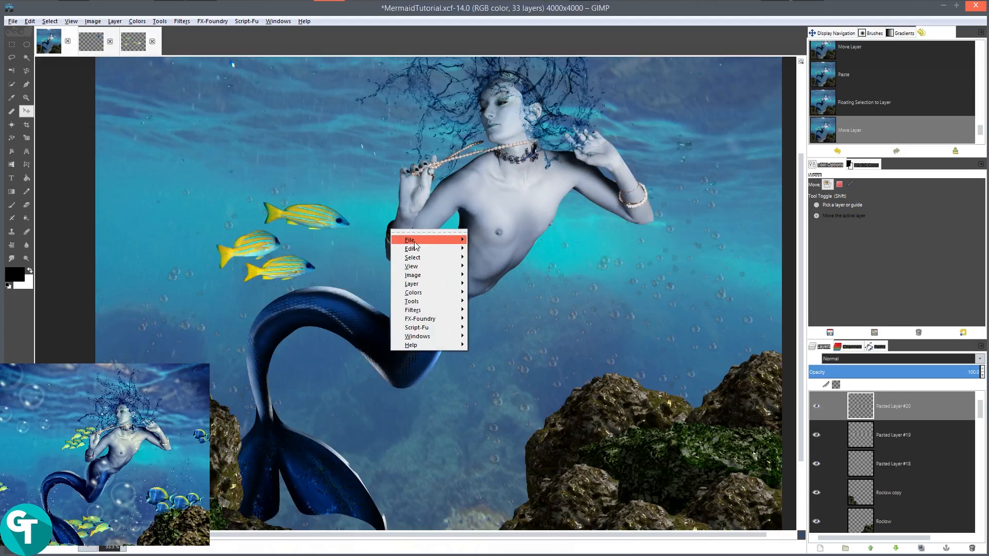
mouse_move(415, 251)
left_click(505, 343)
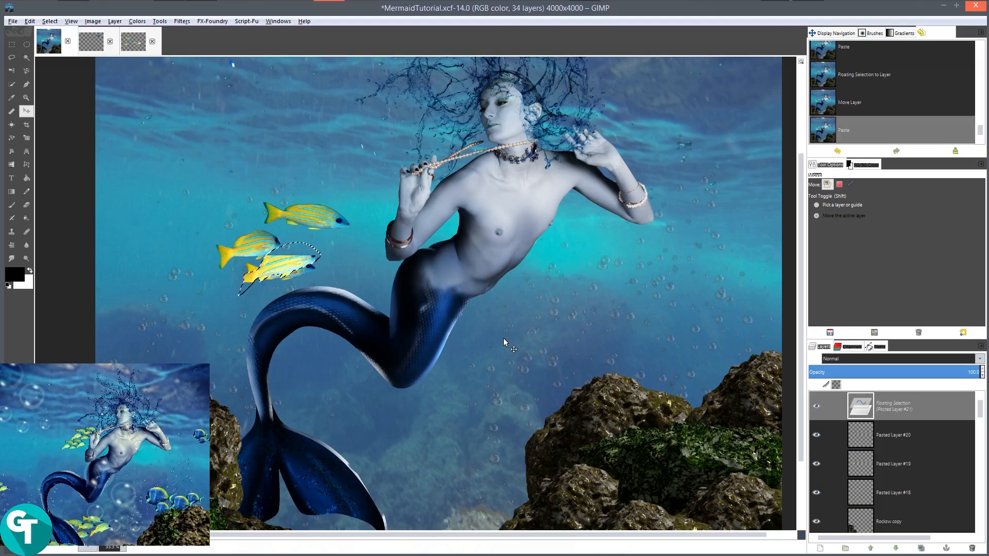
left_click(821, 549)
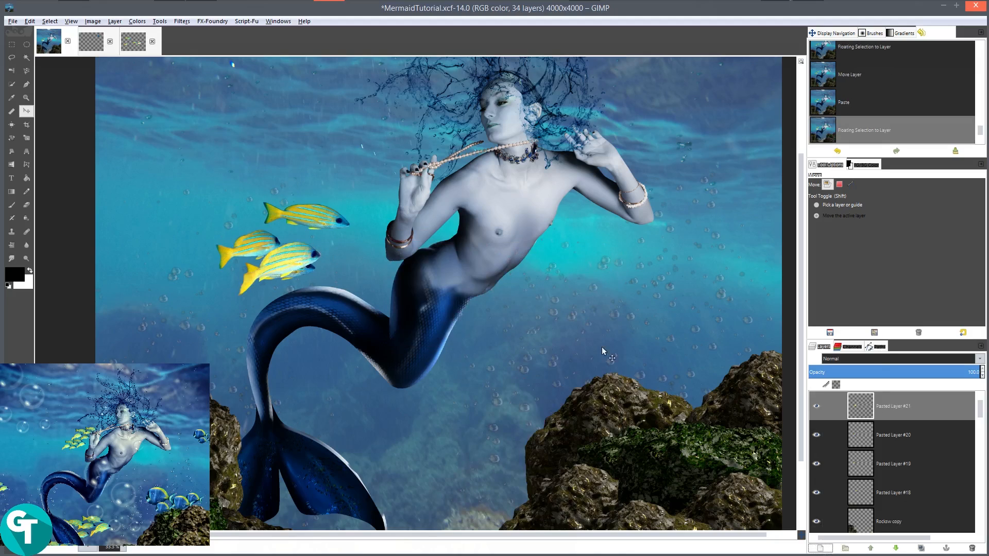
left_click_drag(290, 266, 357, 258)
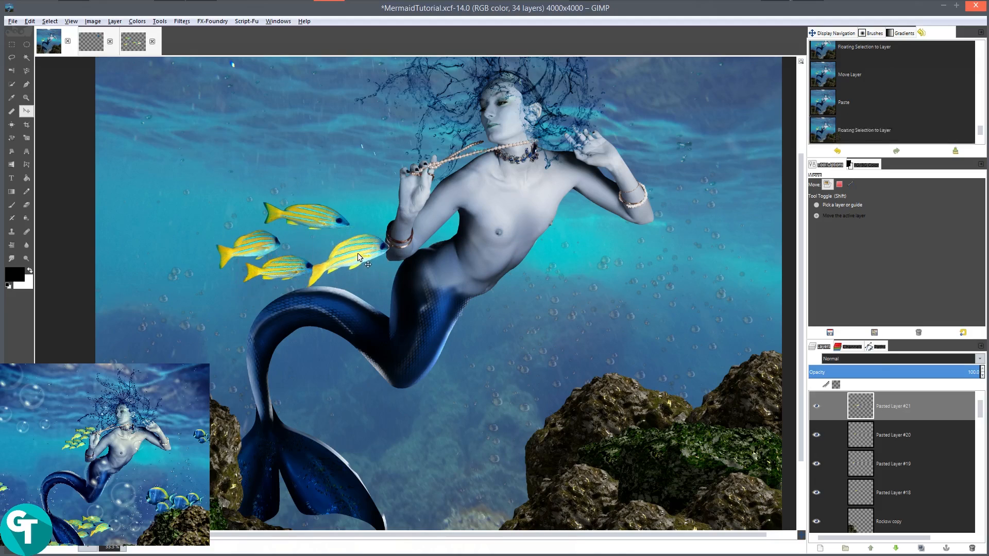
- Copy the fish on the topmost Layer via Cut layer in Fish.xcf
left_click(127, 45)
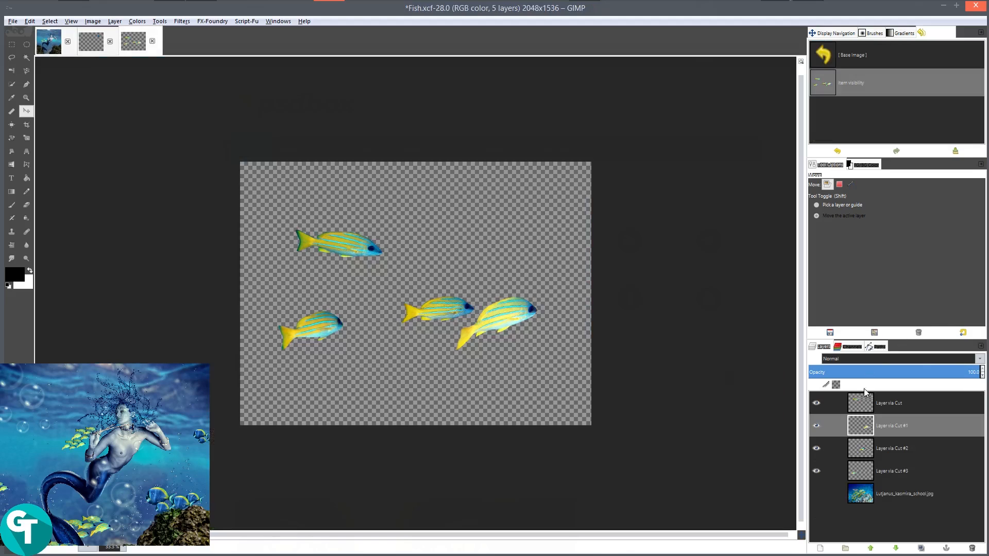
left_click(887, 403)
right_click(887, 404)
key("Escape")
right_click(428, 242)
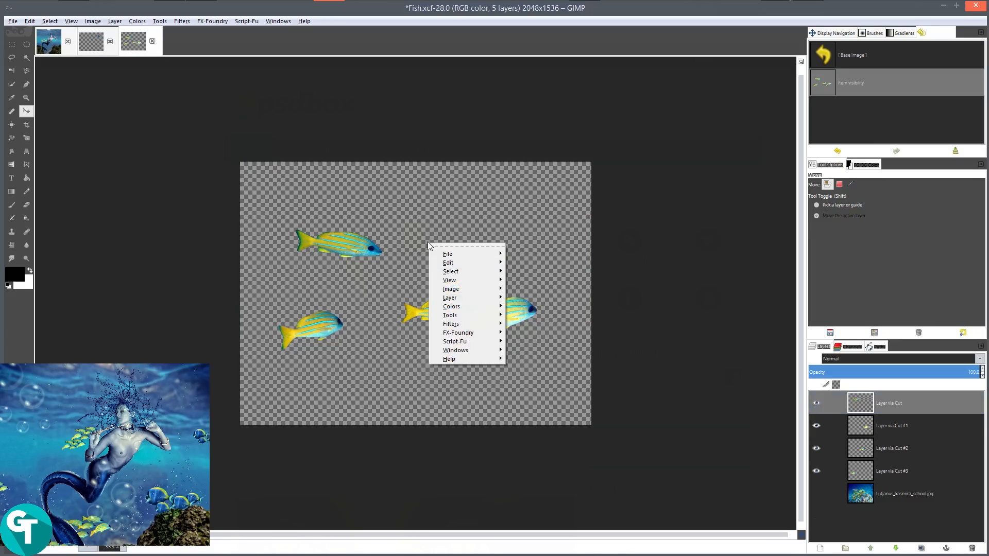
mouse_move(457, 261)
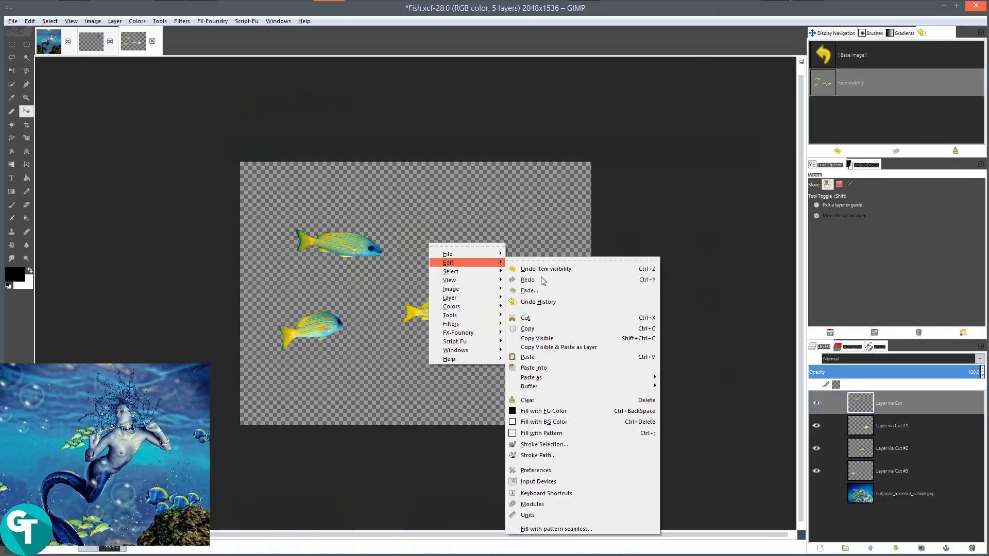
left_click(546, 327)
- Paste the copied fish into the mermaid image as a new layer and place it at the upper left of the yellow school
left_click(52, 45)
right_click(252, 192)
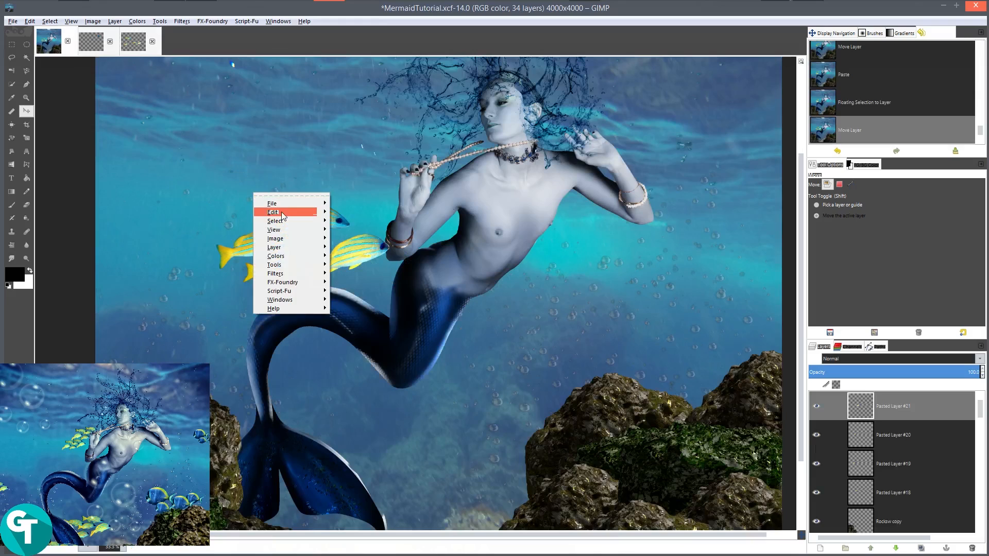
mouse_move(282, 215)
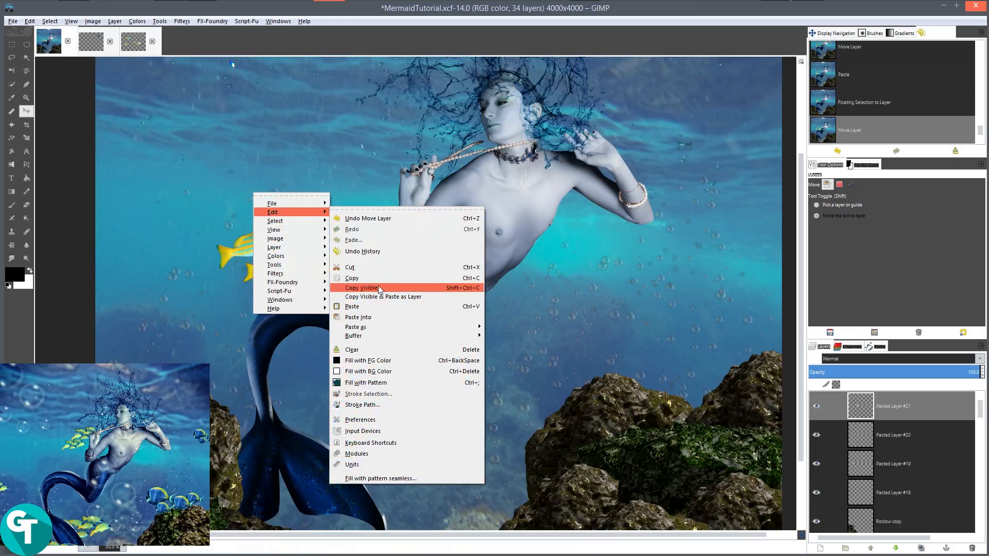
left_click(385, 307)
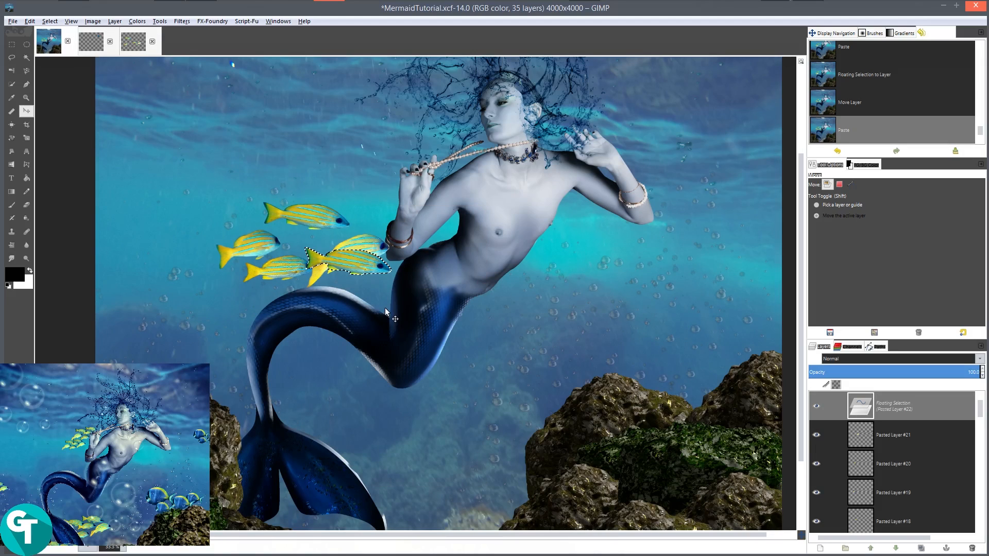
left_click(819, 549)
scroll(395, 295, "up", 1)
scroll(468, 292, "down", 2)
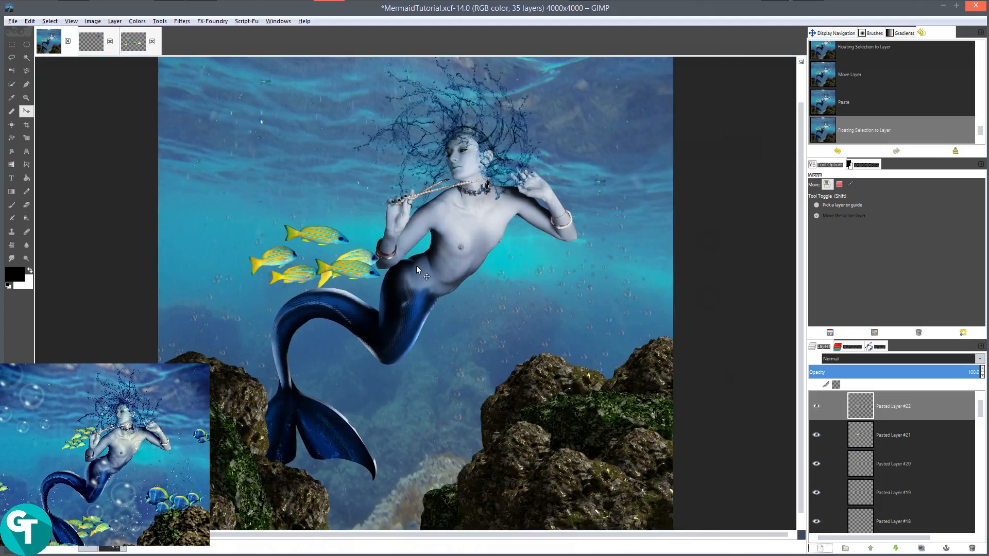
scroll(417, 266, "down", 2)
scroll(397, 271, "up", 2)
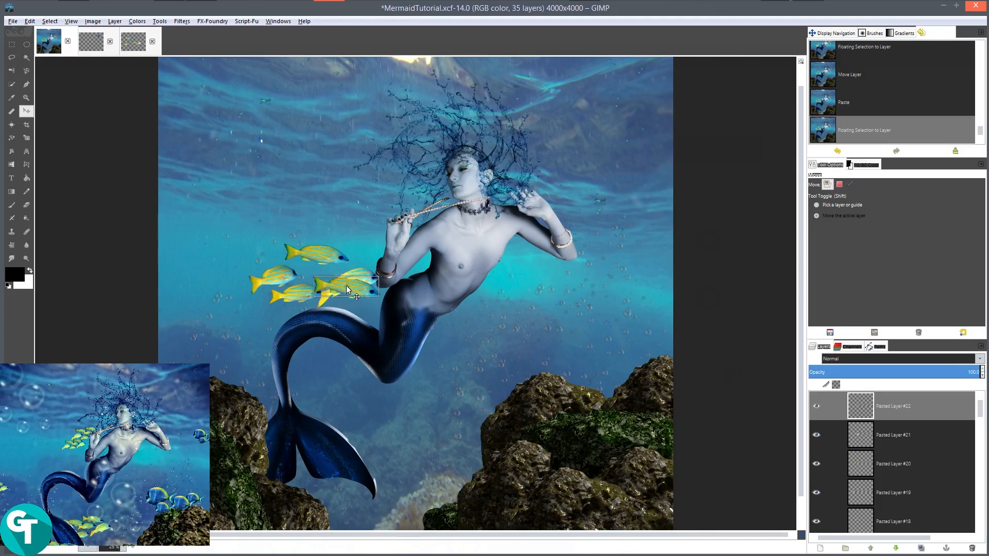
left_click_drag(347, 289, 226, 257)
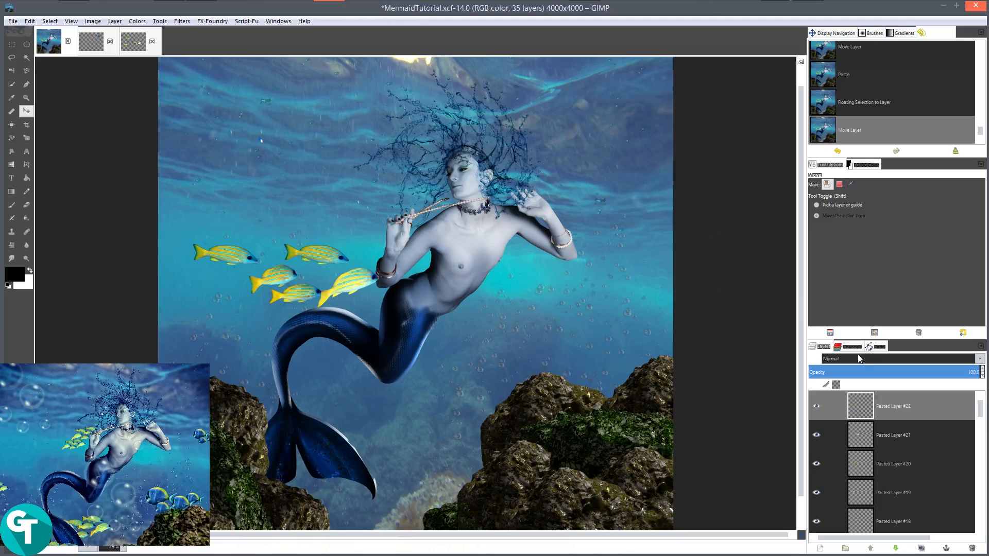
- Move the large slanted fish on Pasted Layer #21 to the far left end of the school, away from the mermaid
left_click(884, 438)
left_click(875, 406)
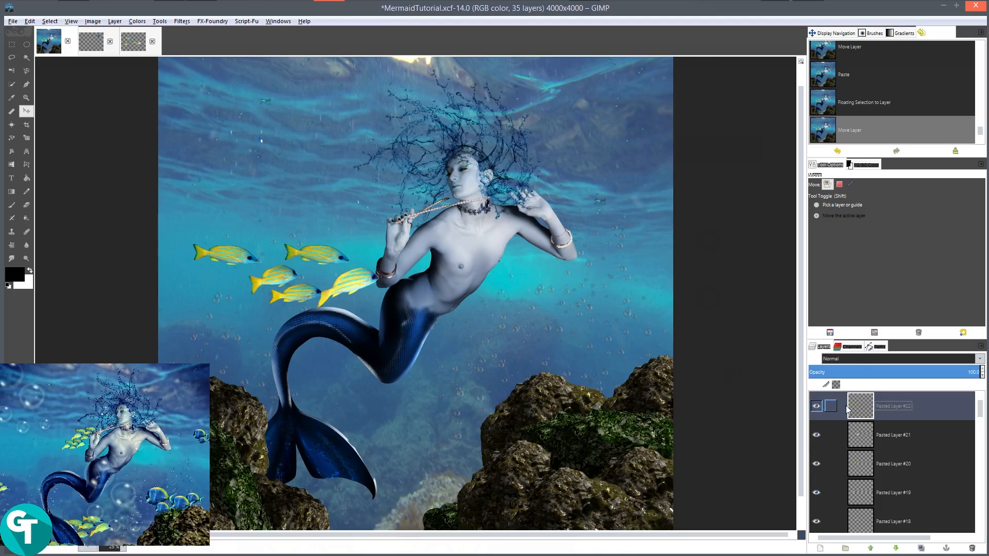
left_click(894, 436)
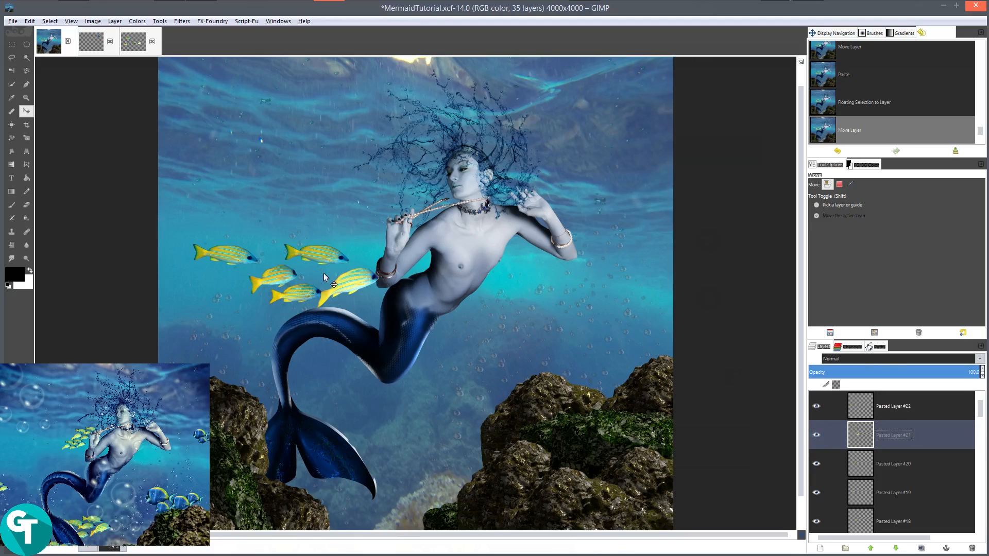
left_click_drag(355, 281, 216, 284)
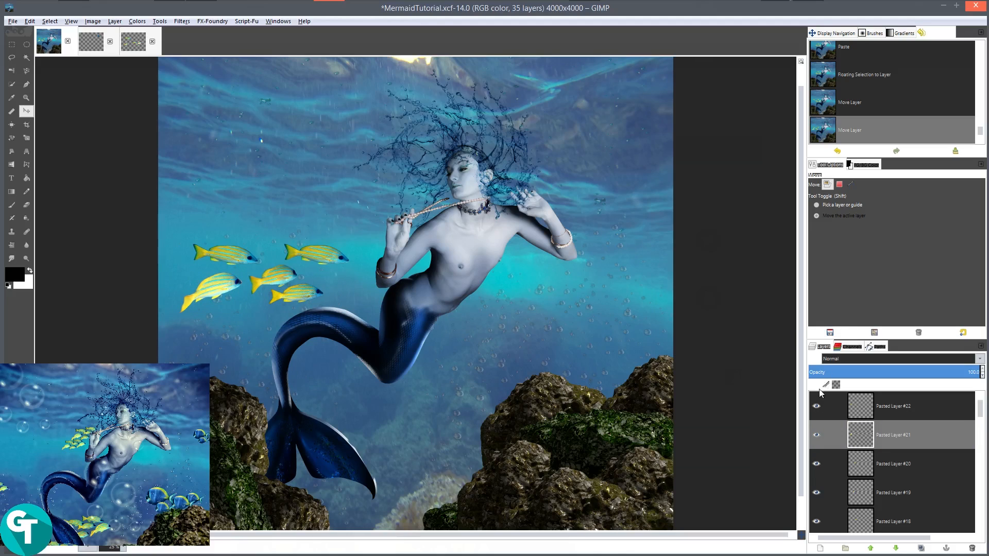
- Rearrange the two small yellow fish, moving Pasted Layer #20 up toward the mermaid's elbow and Pasted Layer #19 lower beside the slanted fish
left_click(888, 466)
left_click_drag(304, 305, 268, 311)
left_click(908, 487)
- Move the fish on Pasted Layer #18 left and slightly down, tighter into the yellow school
left_click(880, 519)
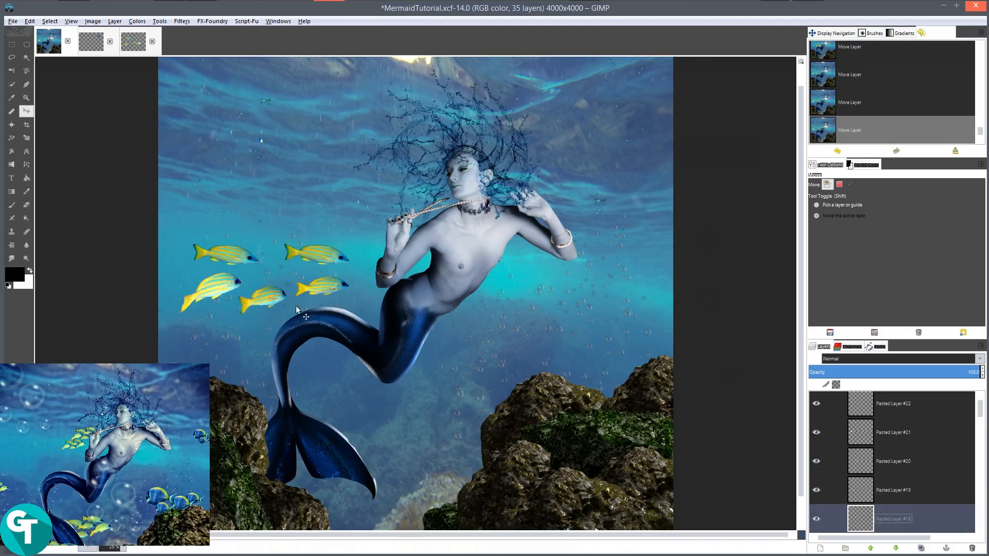
left_click_drag(260, 261, 218, 271)
left_click_drag(216, 265, 218, 261)
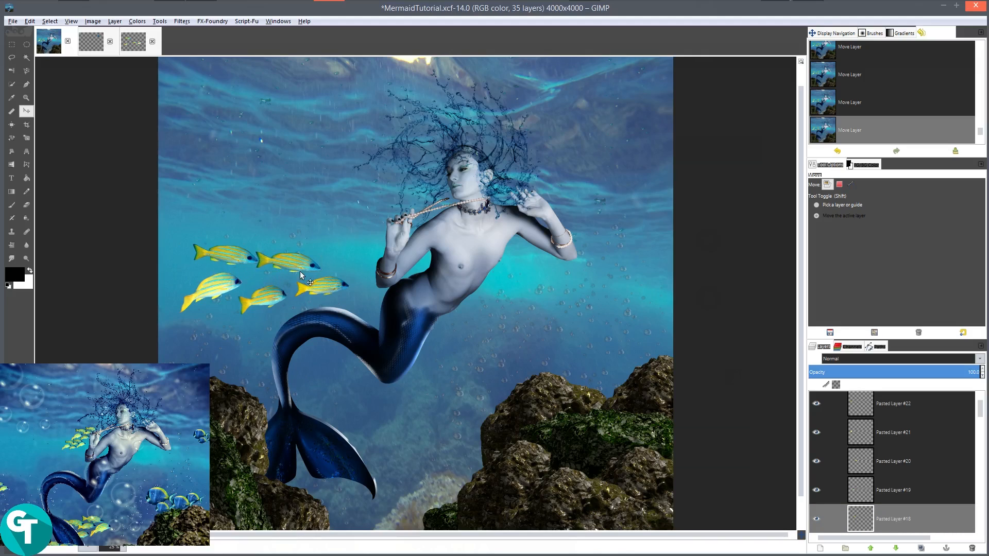
- Identify the extra upper-left fish by toggling its visibility, and delete its layer, Pasted Layer #22
left_click(896, 433)
left_click(816, 403)
left_click(816, 403)
left_click(894, 405)
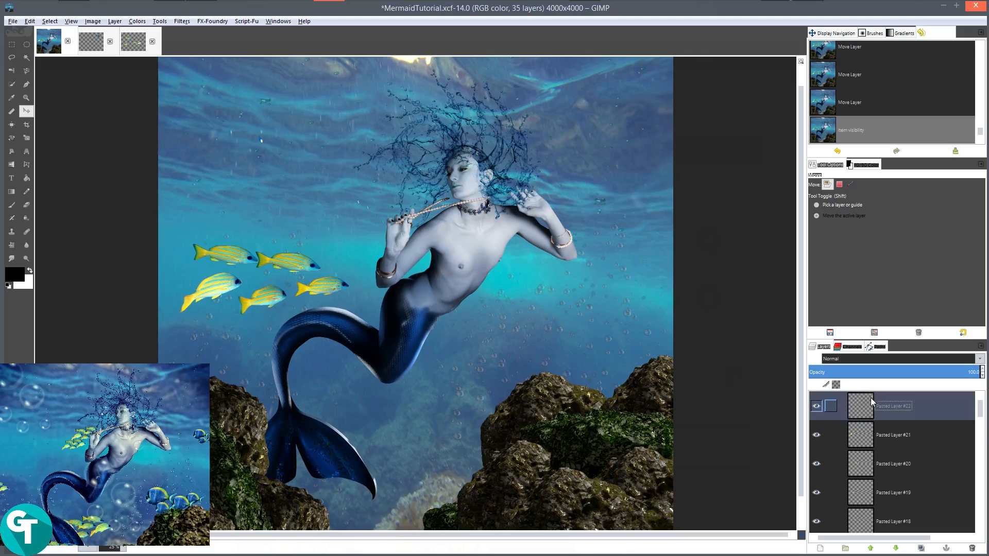
left_click(972, 548)
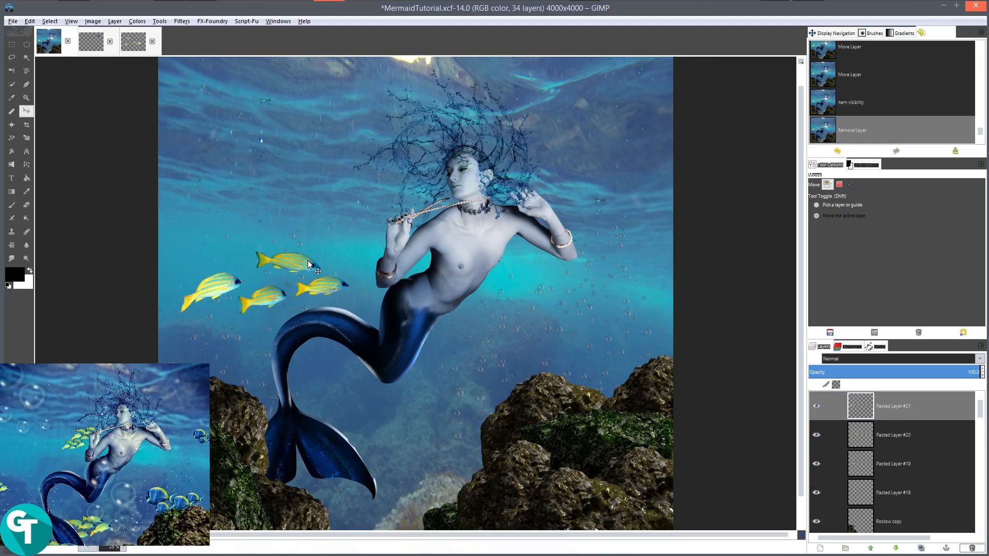
- Nudge the lower fish on Pasted Layer #19 slightly right and down, and move the upper fish on Pasted Layer #18 right toward the mermaid
left_click(880, 441)
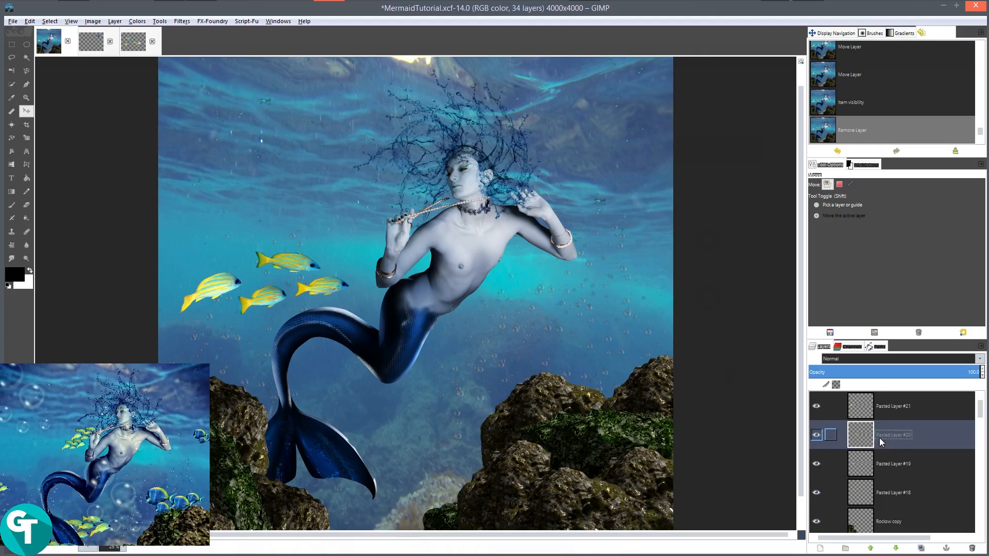
double_click(818, 437)
left_click(821, 463)
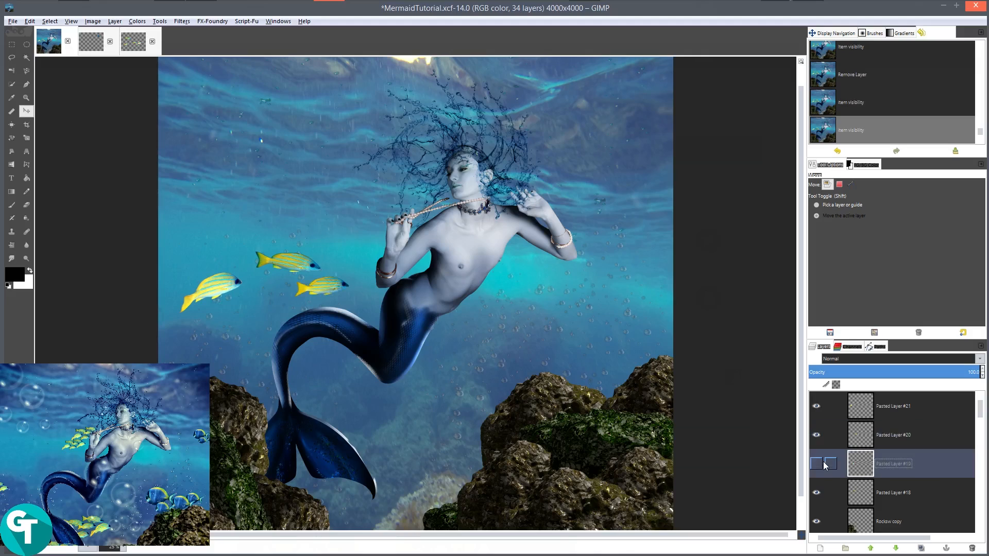
left_click(818, 463)
mouse_move(273, 295)
left_mouse_down()
mouse_move(282, 282)
mouse_move(279, 302)
left_mouse_up()
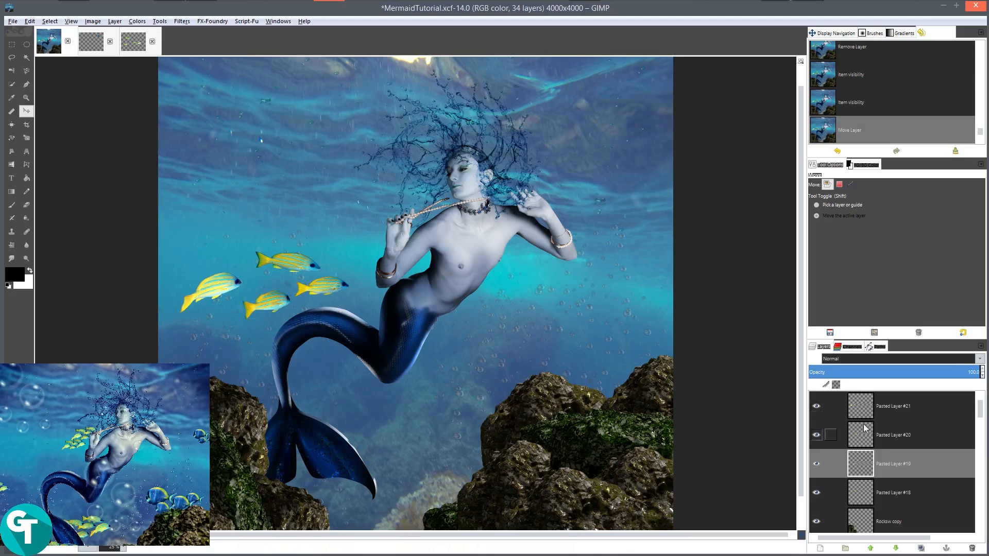
left_click(870, 492)
left_click_drag(222, 278, 258, 275)
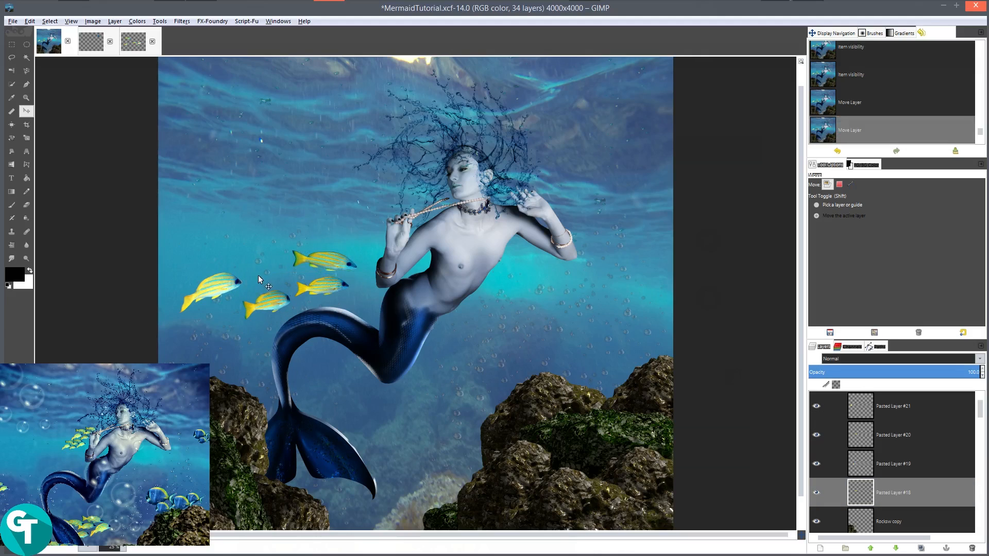
- Find the slanted fish's layer by toggling visibility, and move that fish on Pasted Layer #21 right, closer to the other three
left_click(857, 465)
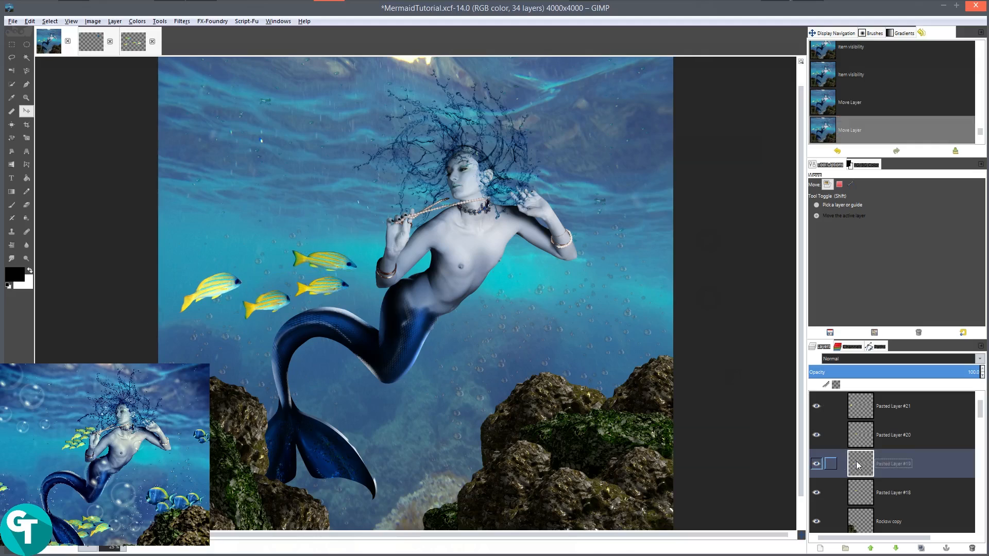
left_click(820, 466)
left_click(819, 466)
left_click(818, 407)
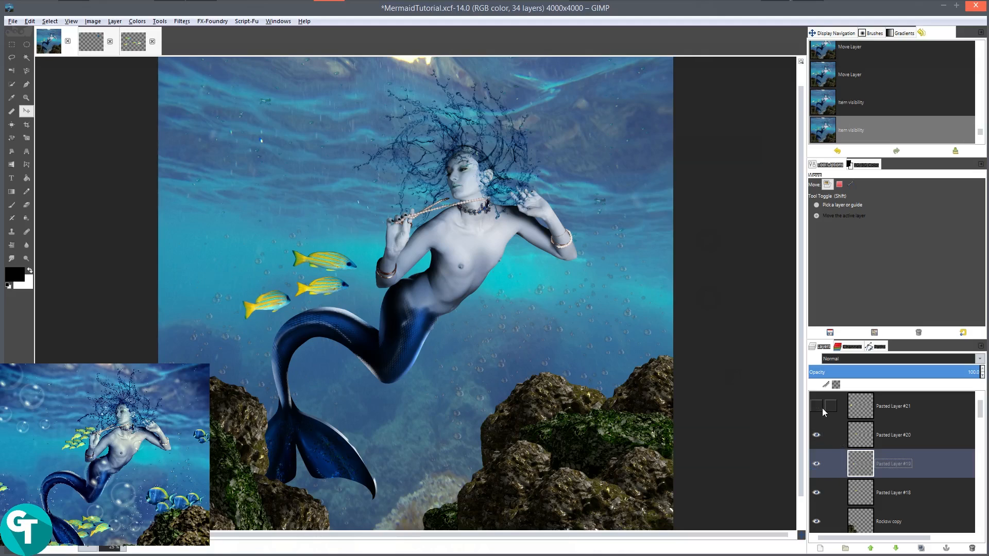
left_click(818, 407)
left_click(890, 407)
left_click_drag(223, 293, 251, 288)
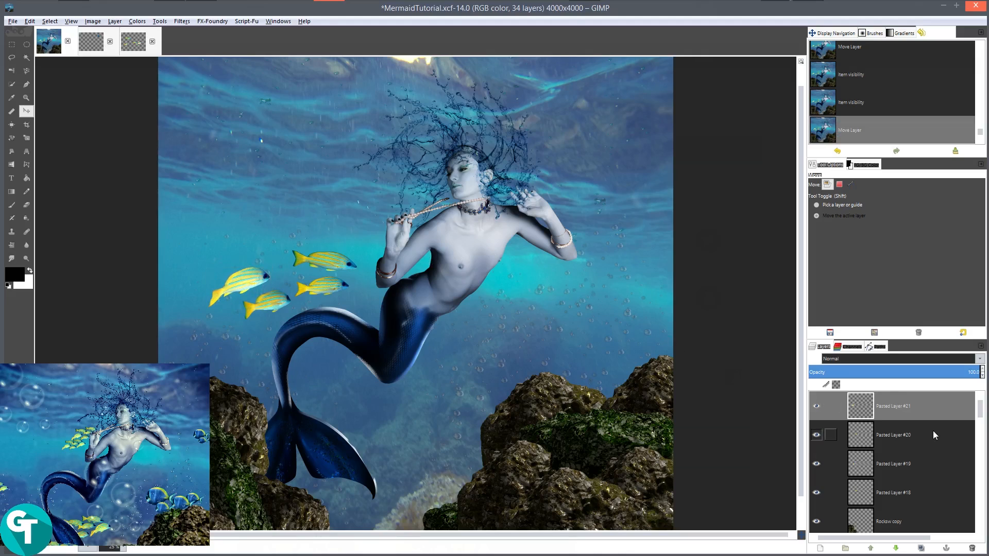
- Isolate the four yellow fish by leaving only Pasted Layers #21, #20, #19 and #18 visible
key("shift")
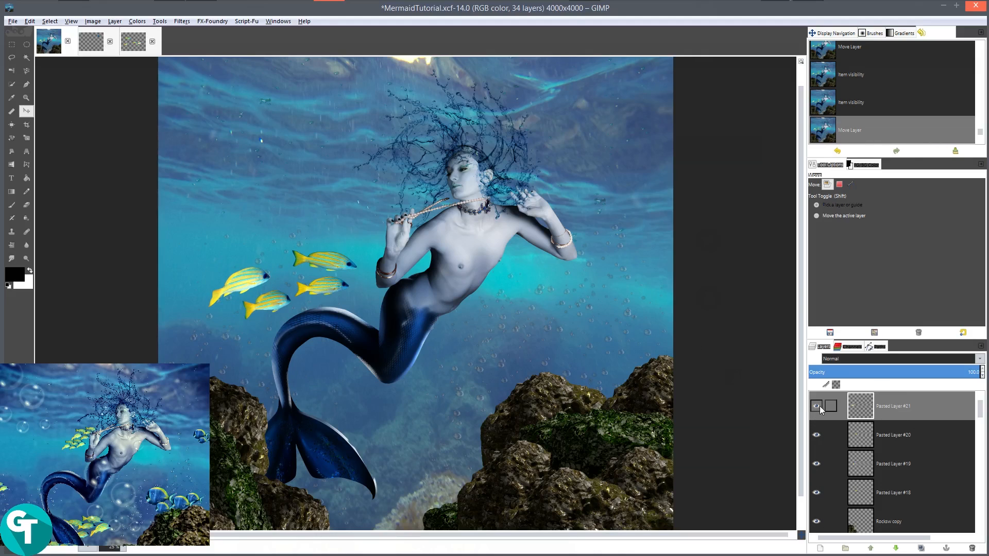
left_click(816, 406, "shift")
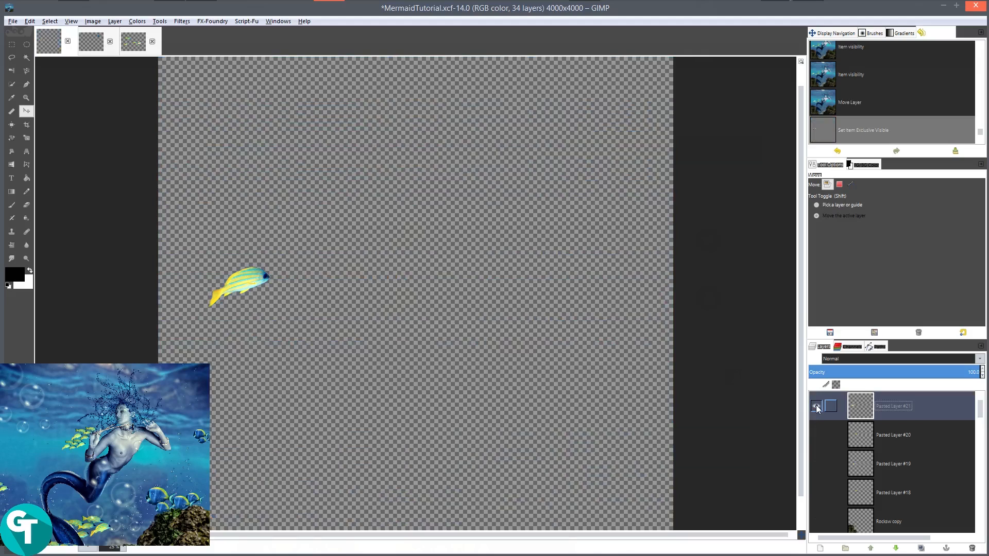
left_click(814, 434)
left_click(816, 442)
left_click(816, 442)
left_click(816, 456)
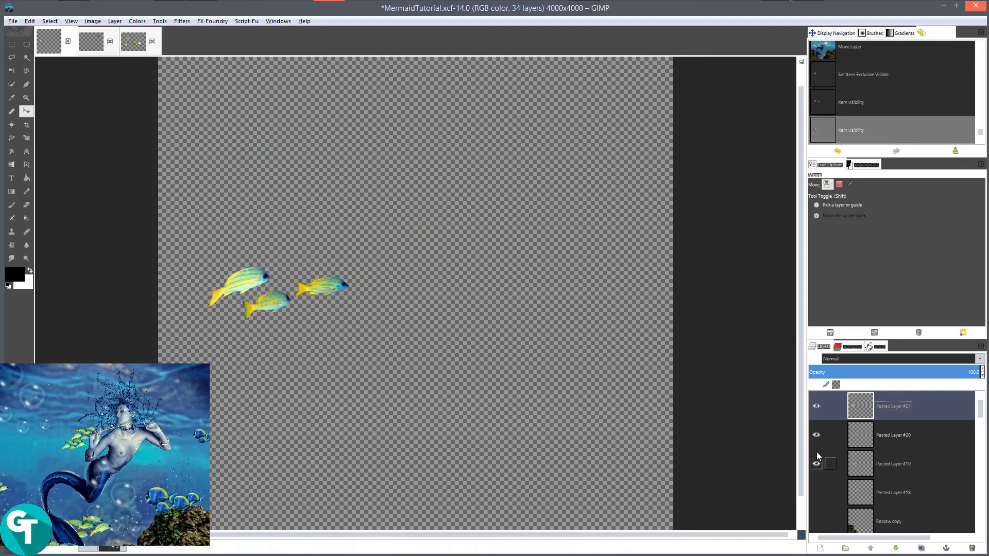
left_click(817, 493)
- Merge the visible fish layers into one layer and make all the other layers visible again
right_click(879, 413)
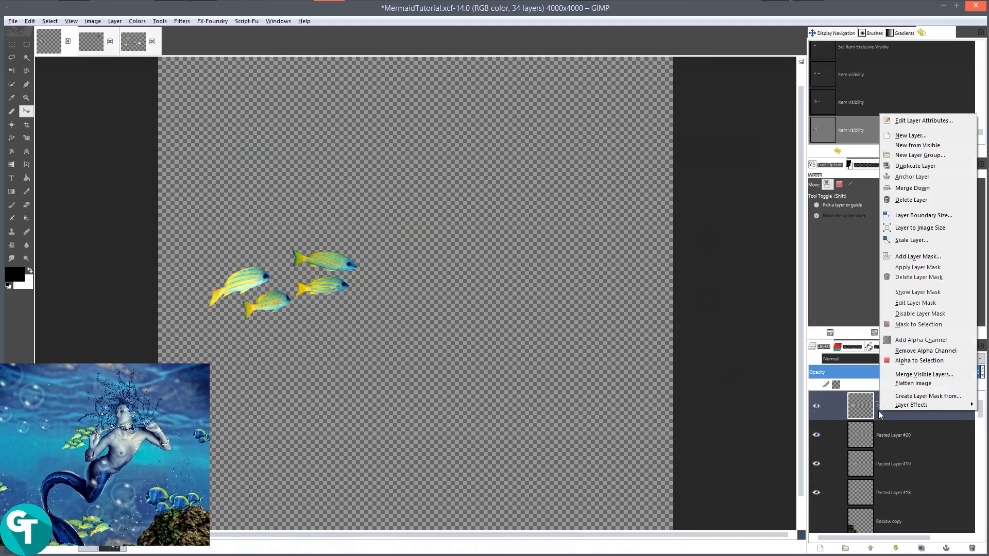
left_click(916, 376)
left_click(98, 151)
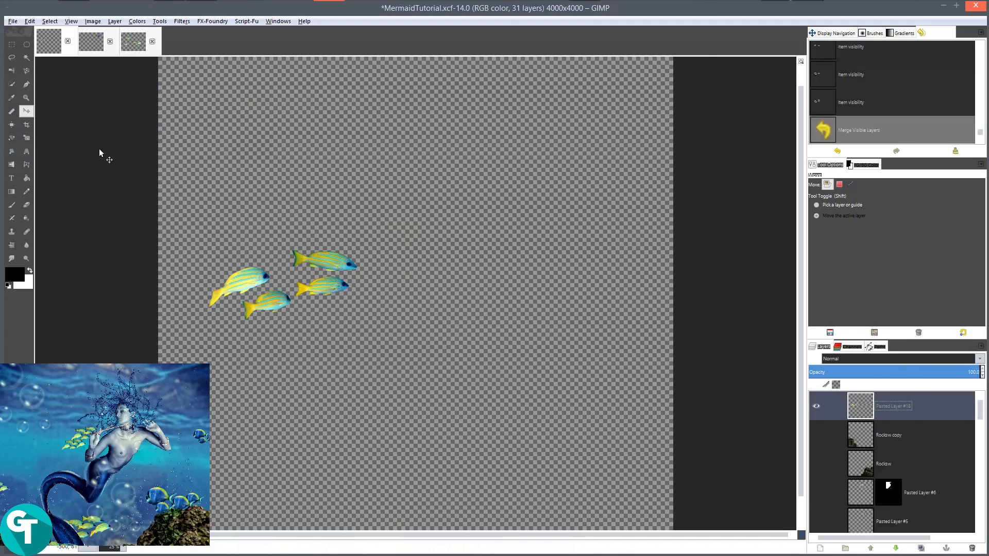
left_click(813, 406, "shift")
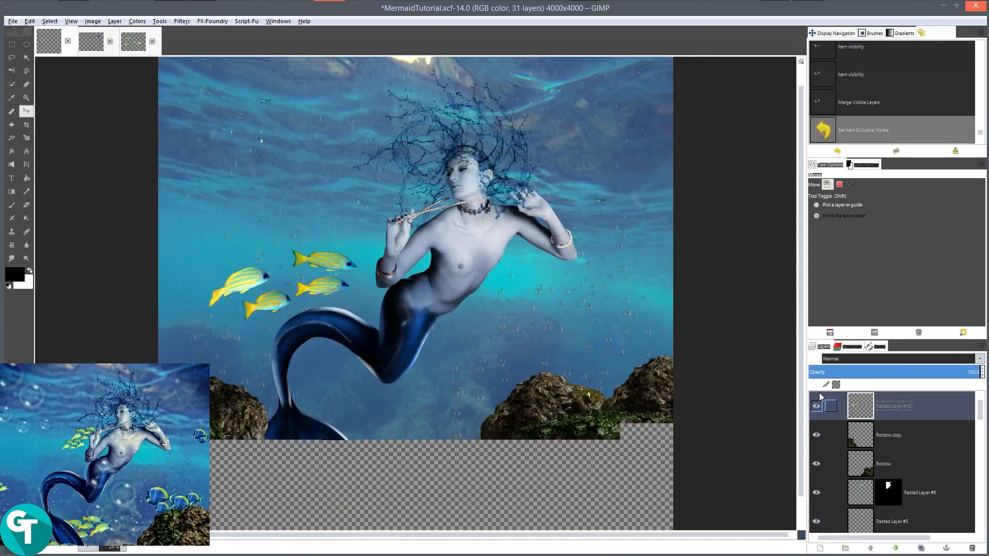
- Duplicate the merged four-fish layer, place the copy up and to the left of the original, and link both layers
left_click(922, 548)
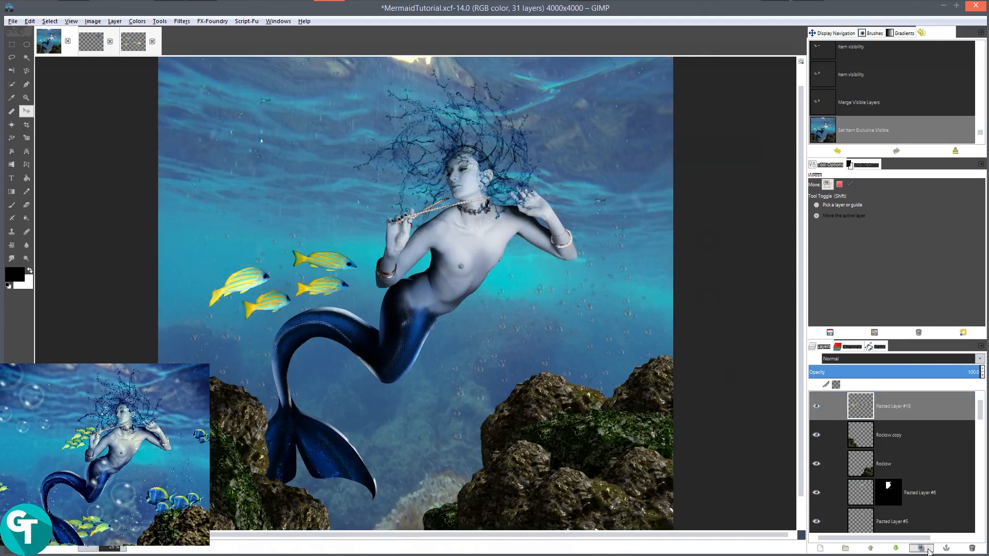
left_click_drag(315, 291, 243, 254)
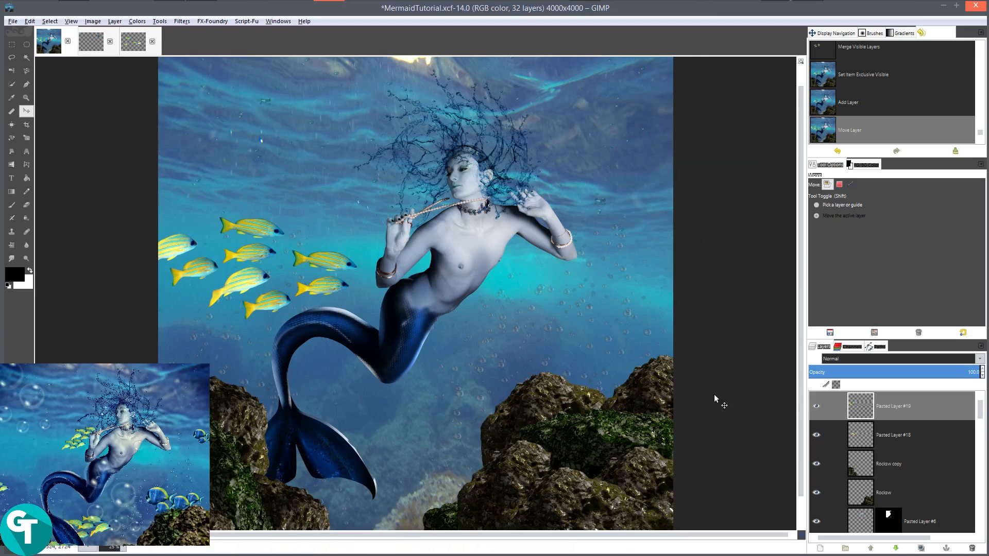
left_click(831, 407)
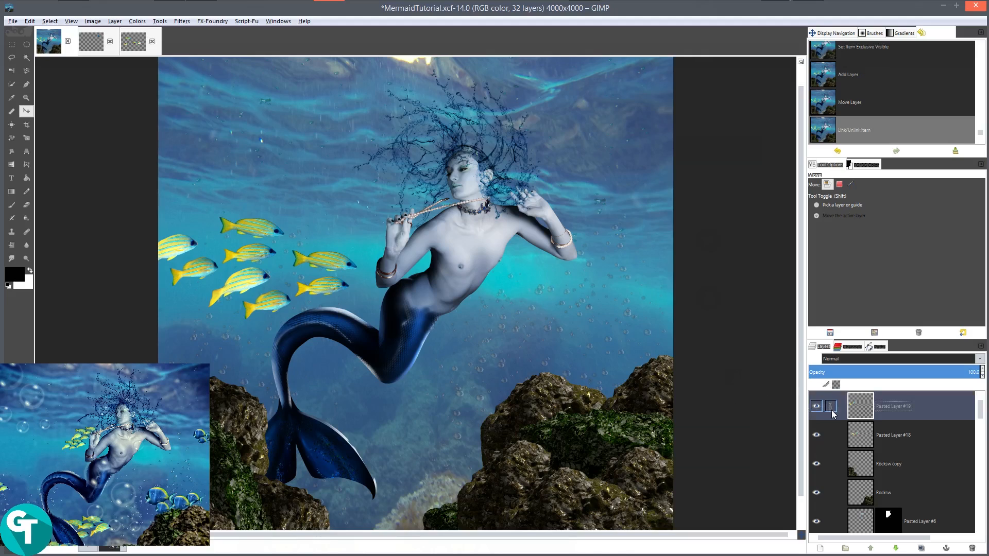
left_click(835, 436)
- Move the linked yellow school right toward the mermaid and scale it down, with the copy at 935 × 434 pixels
scroll(273, 270, "down", 2)
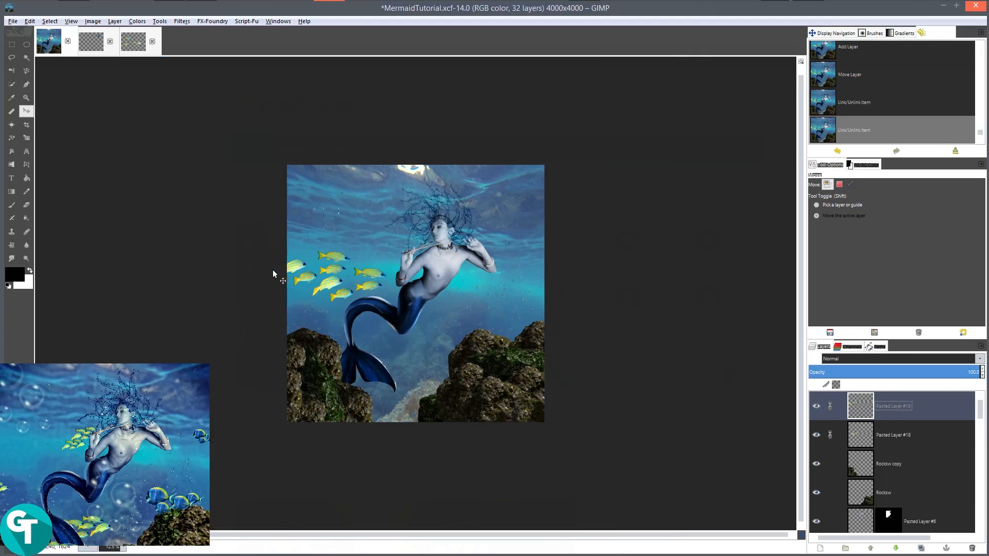
left_click_drag(343, 272, 374, 288)
key("shift+s")
left_click(407, 268)
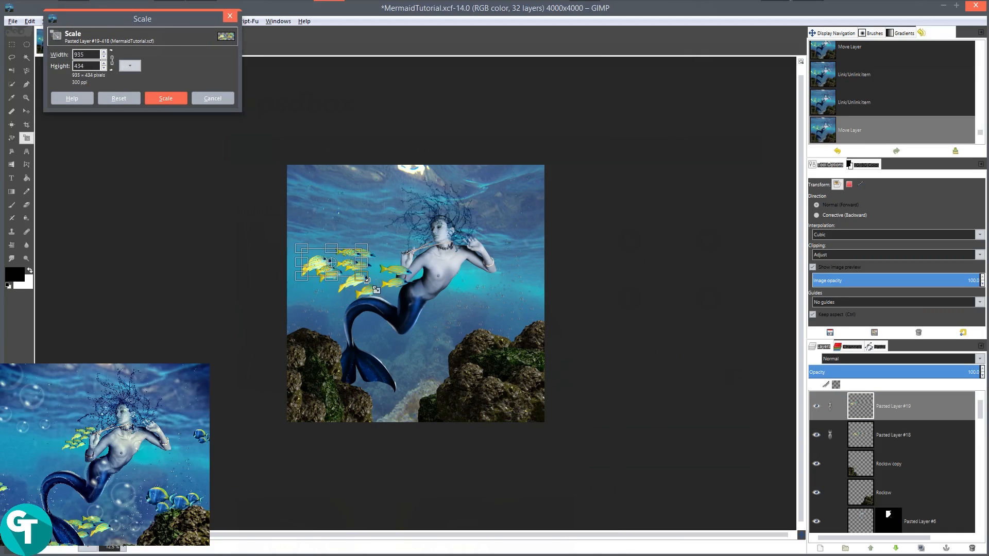
left_click(176, 97)
scroll(351, 268, "up", 3)
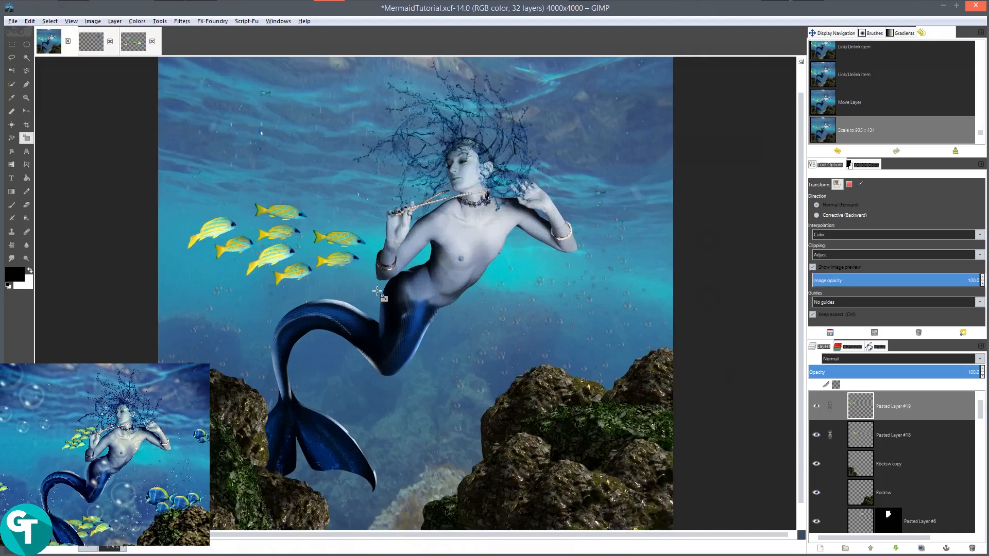
- Move the linked yellow school down over the mermaid's tail fin, between the rocks
scroll(351, 268, "down", 2)
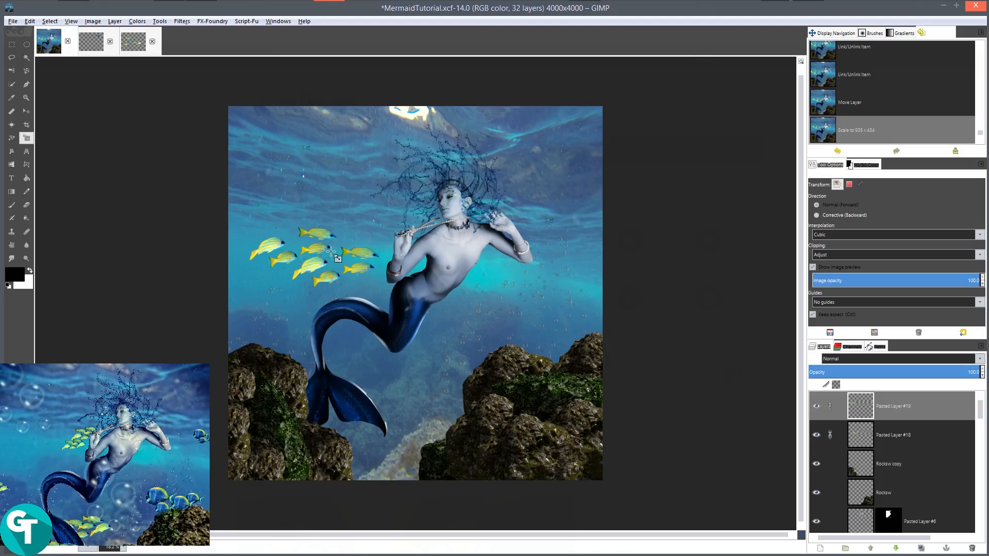
key("m")
left_click_drag(332, 253, 362, 396)
- Unlink the two school layers and merge the upper one down into Pasted Layer #18
left_click(830, 435)
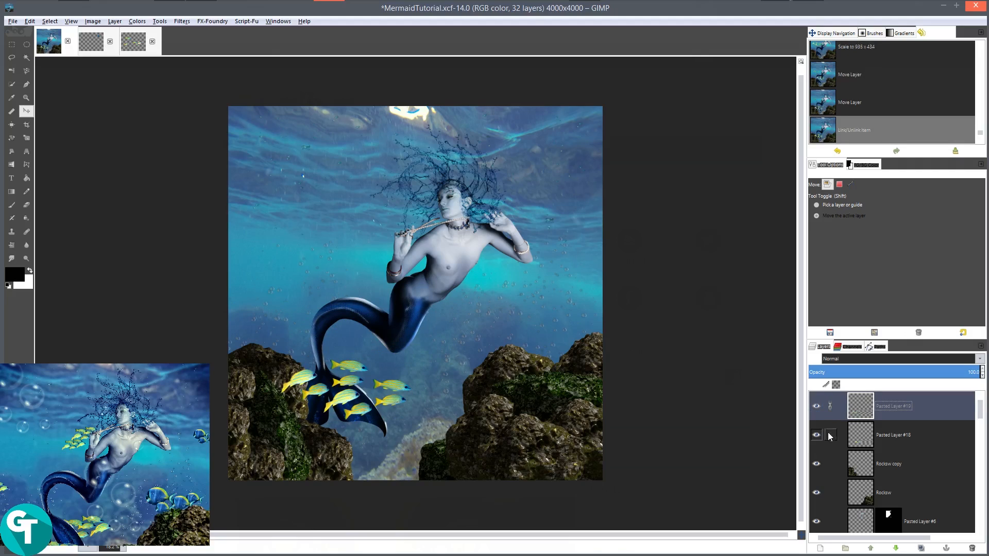
left_click(831, 406)
right_click(878, 406)
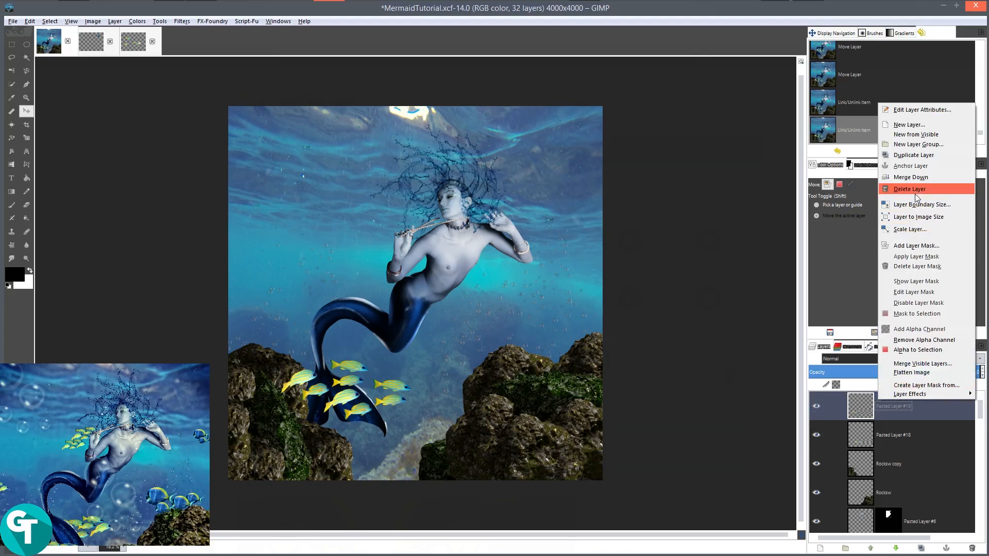
left_click(915, 180)
- Reorder the merged school below the rock layers and shift it slightly right and down over the tail fin
left_click_drag(910, 410, 882, 403)
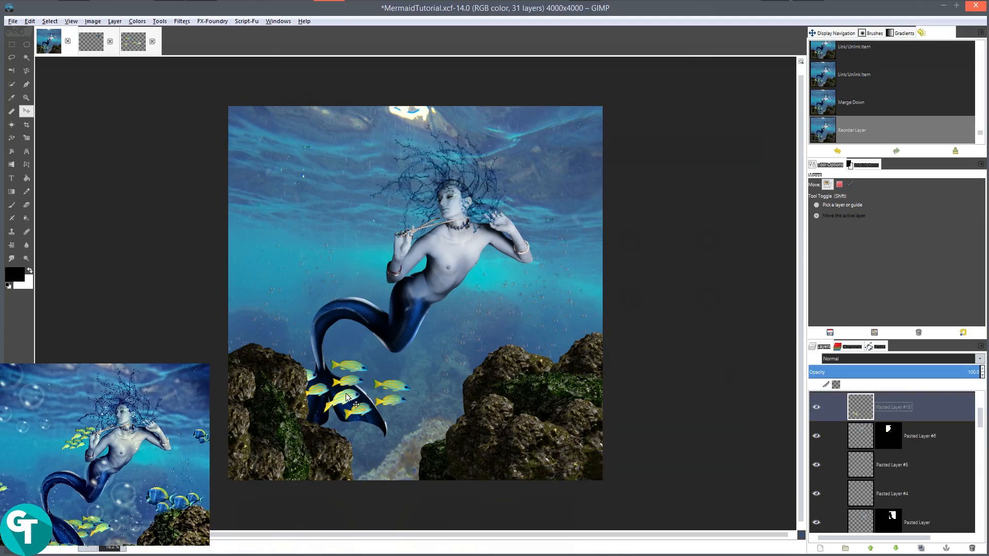
left_click_drag(345, 392, 360, 408)
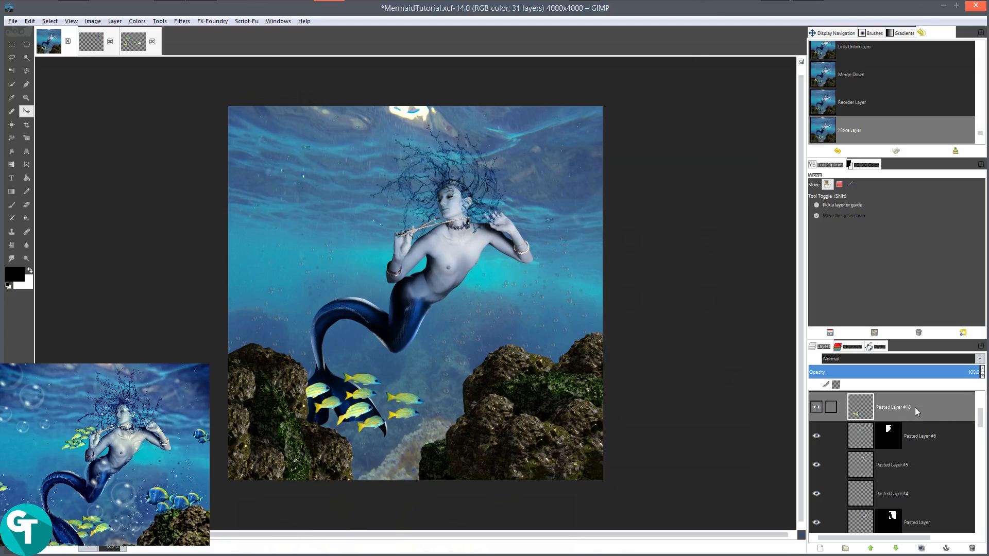
- Duplicate the school, reorder the copy directly below the mermaid layer, and move it up beside her bent arm
left_click(922, 548)
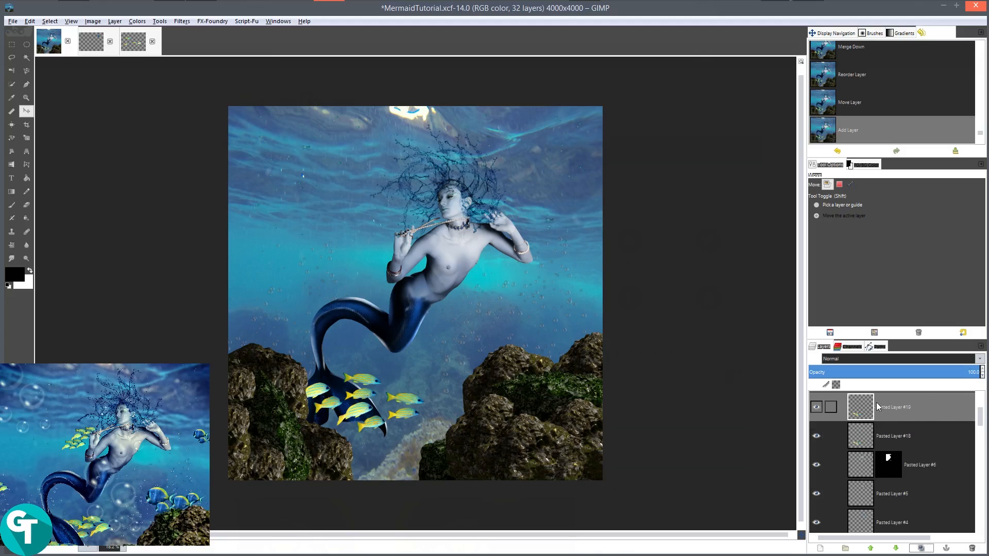
left_click_drag(908, 406, 901, 461)
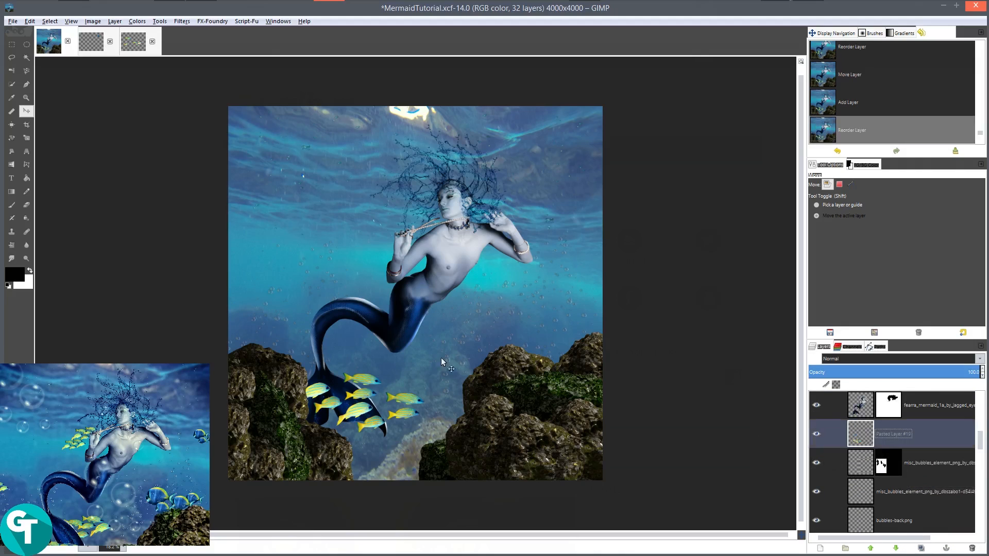
left_click_drag(359, 417, 382, 270)
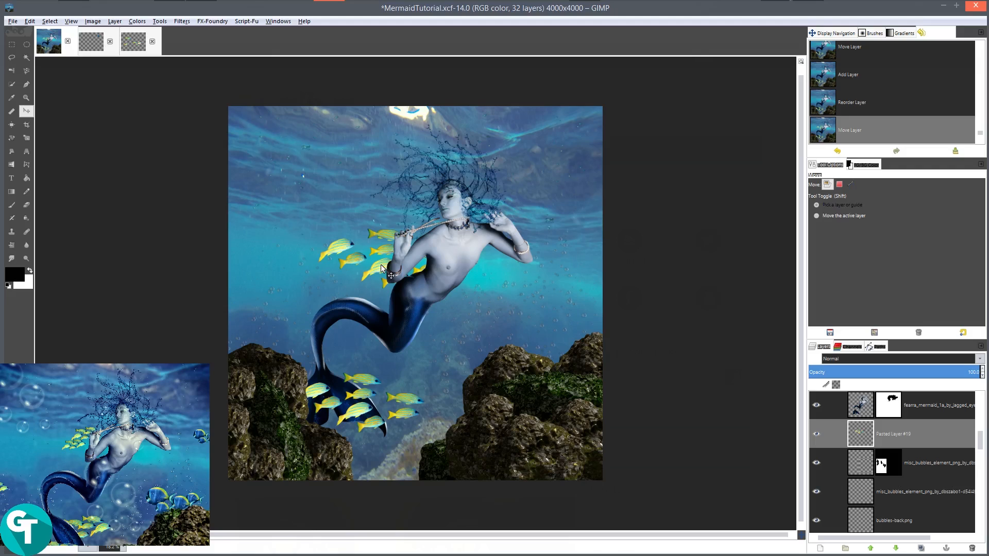
- Scale the copied school to 867 × 400 pixels and move it right so it swims partly behind the mermaid's arm and torso
key("shift+s")
left_click(382, 269)
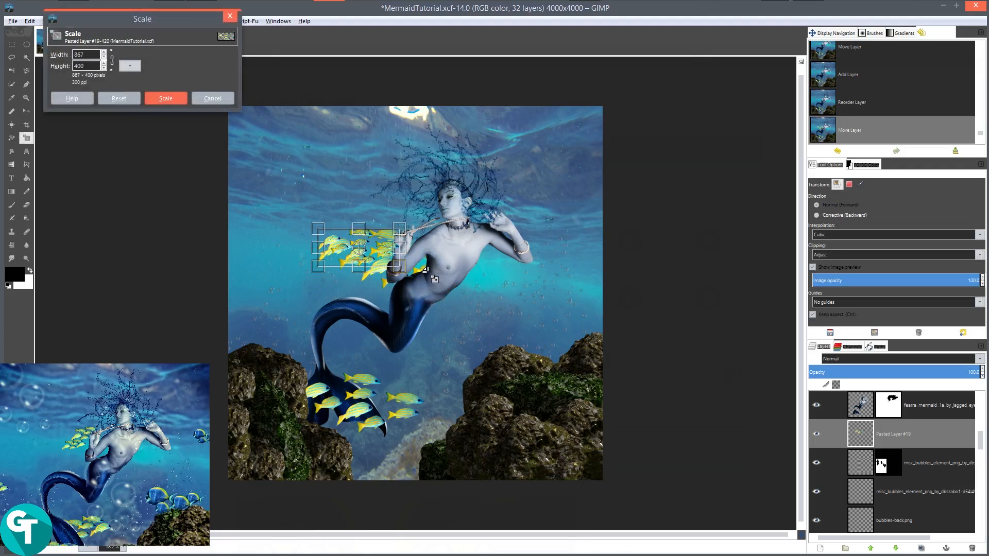
left_click(164, 101)
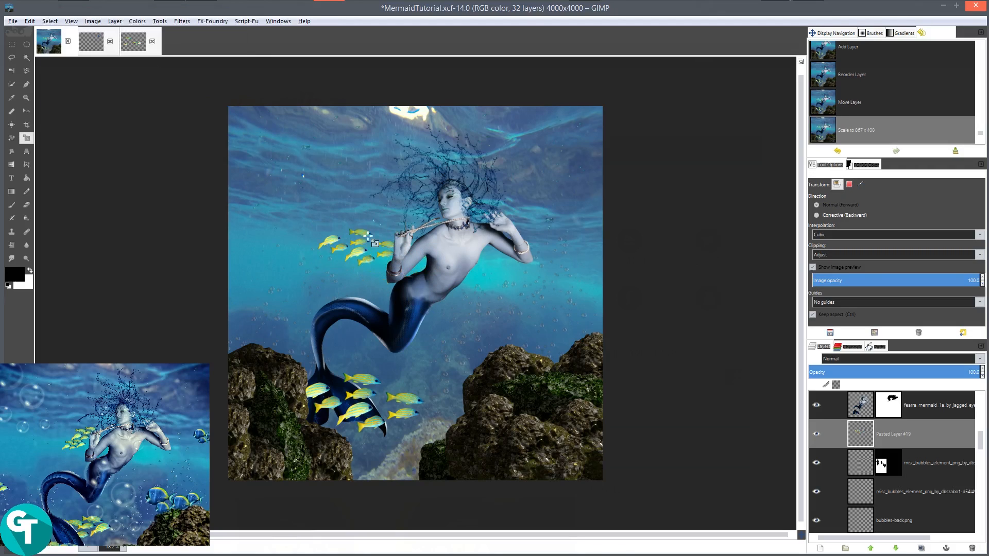
key("m")
left_click_drag(375, 249, 432, 255)
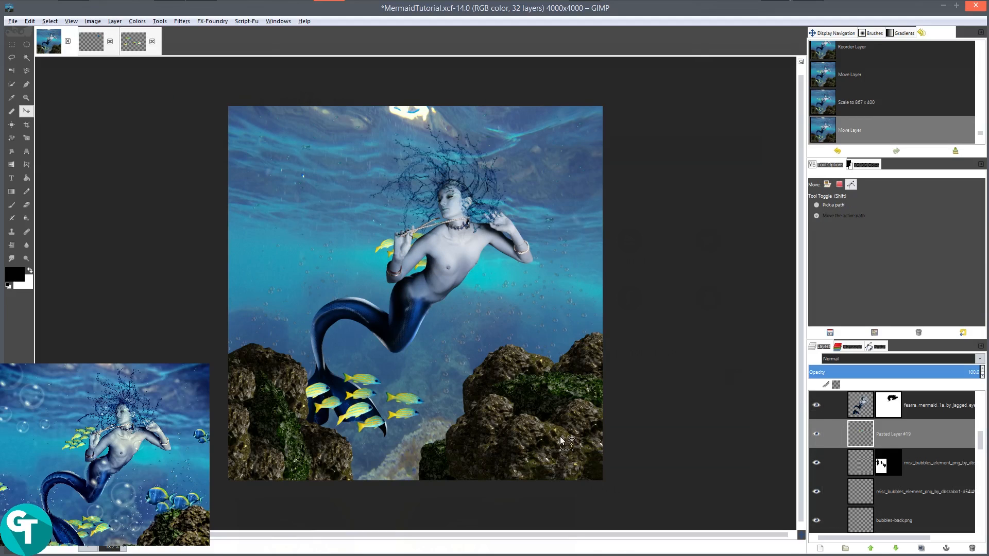
- Duplicate the small school behind the mermaid and move the copy left and slightly down, beside her elbow
key("ctrl+shift+d")
left_click_drag(420, 251, 380, 273)
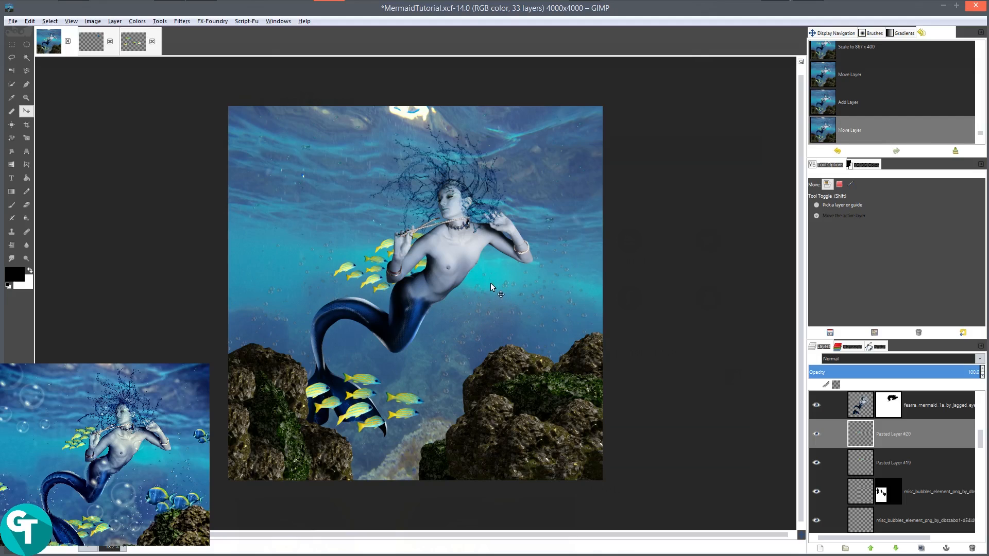
scroll(484, 284, "down", 2)
scroll(472, 300, "up", 2)
- Rename Pasted Layer #18, the yellow school over the tail fin, and delete that layer
scroll(907, 404, "up", 3)
scroll(907, 404, "up", 2)
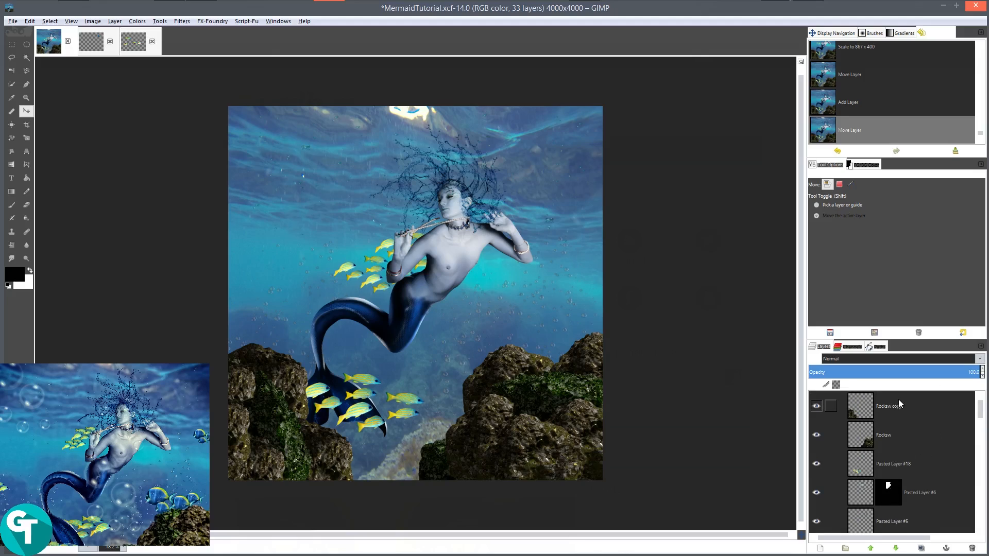
double_click(896, 464)
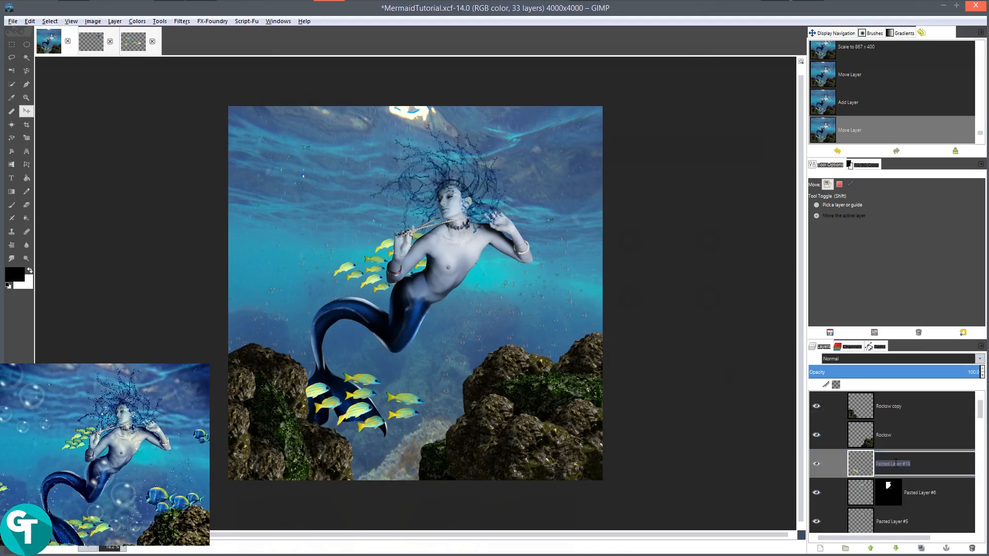
key("Return")
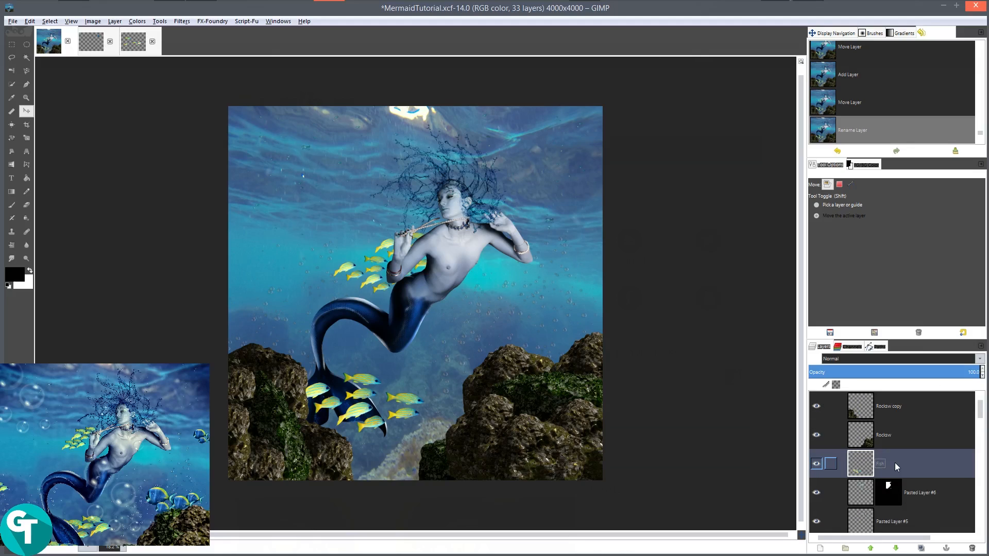
left_click(972, 549)
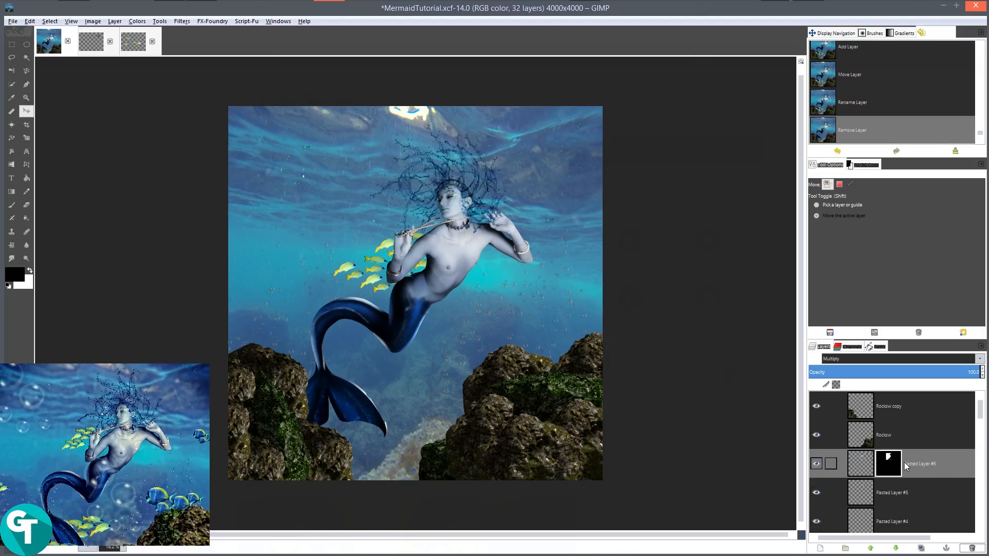
- Undo the deletion of the yellow Fish school, duplicate it, and move the copy to the canvas's left edge, just above the left rocks
key("ctrl+z")
left_click(922, 548)
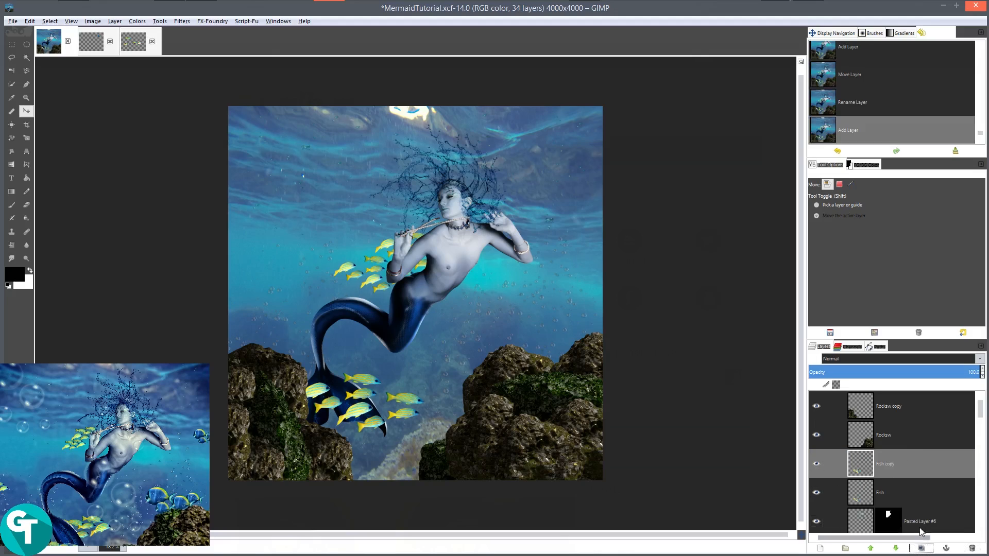
left_click_drag(392, 412, 247, 316)
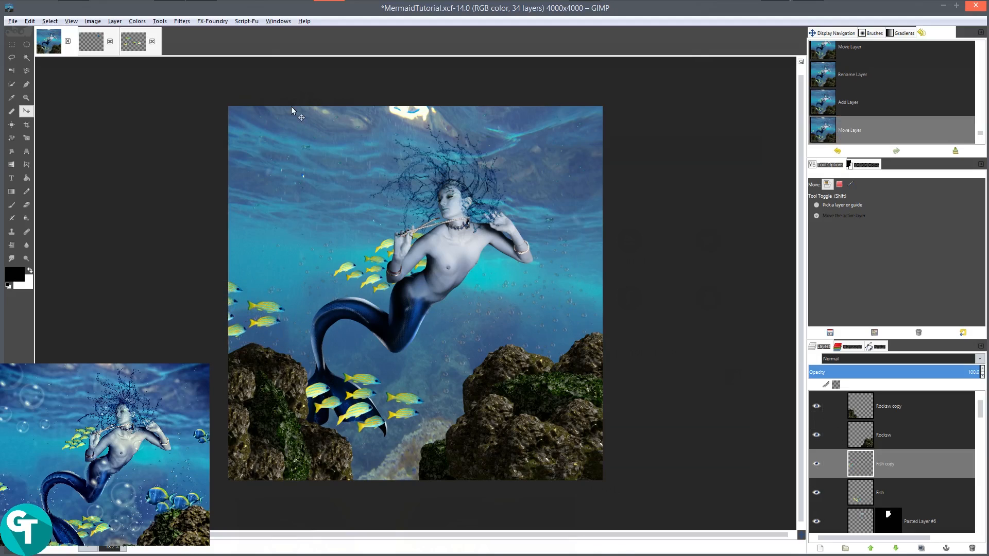
- Apply the Focus Blur filter to the Fish copy layer at the canvas's left edge
left_click(186, 23)
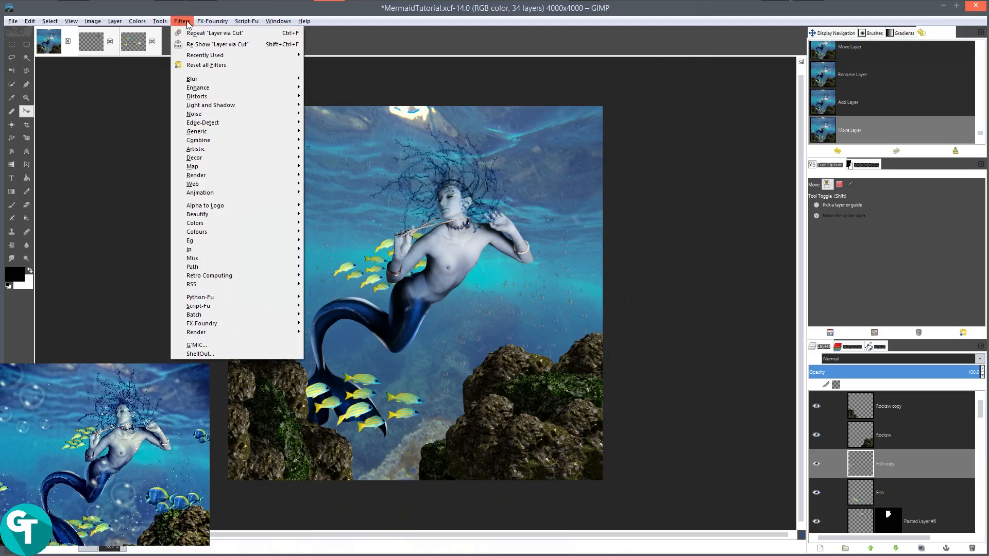
mouse_move(217, 80)
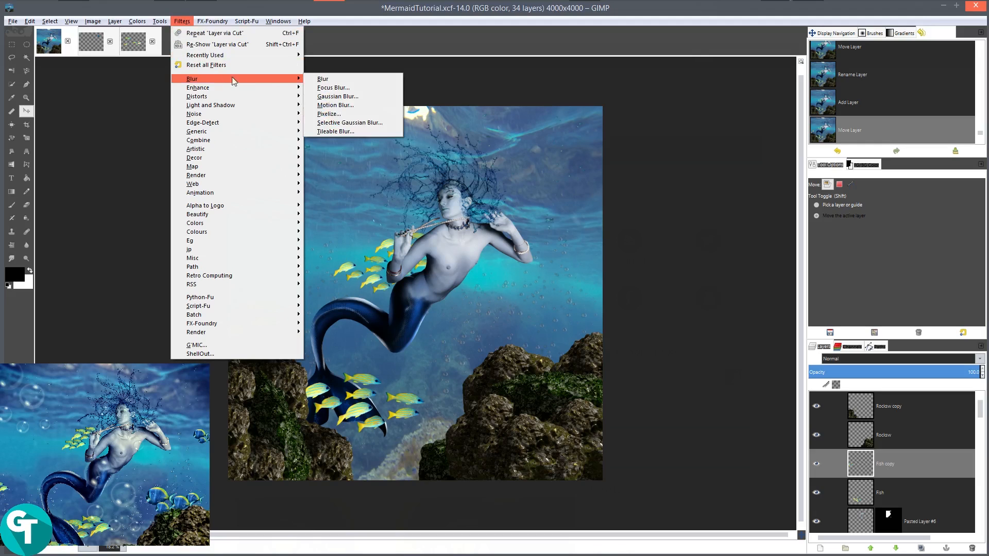
left_click(336, 88)
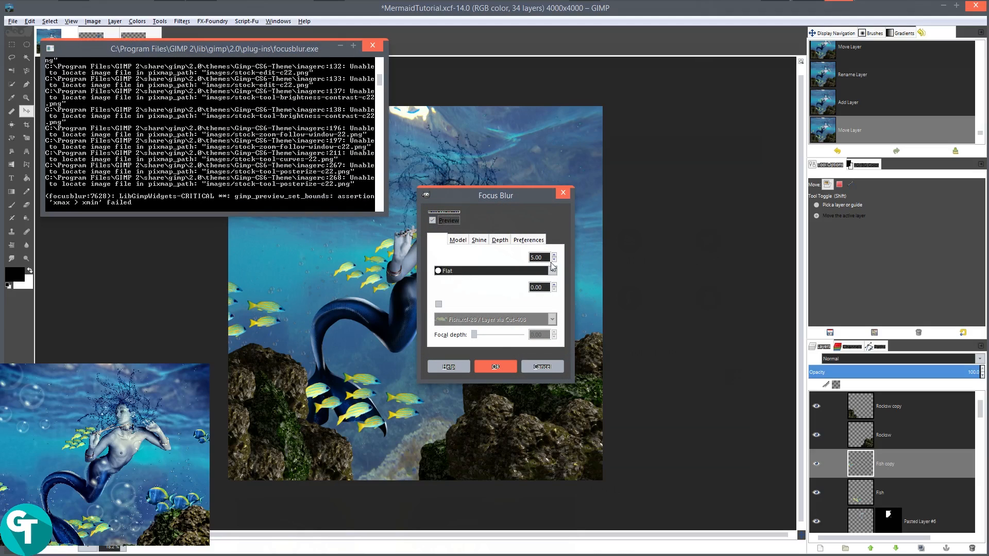
left_click(495, 367)
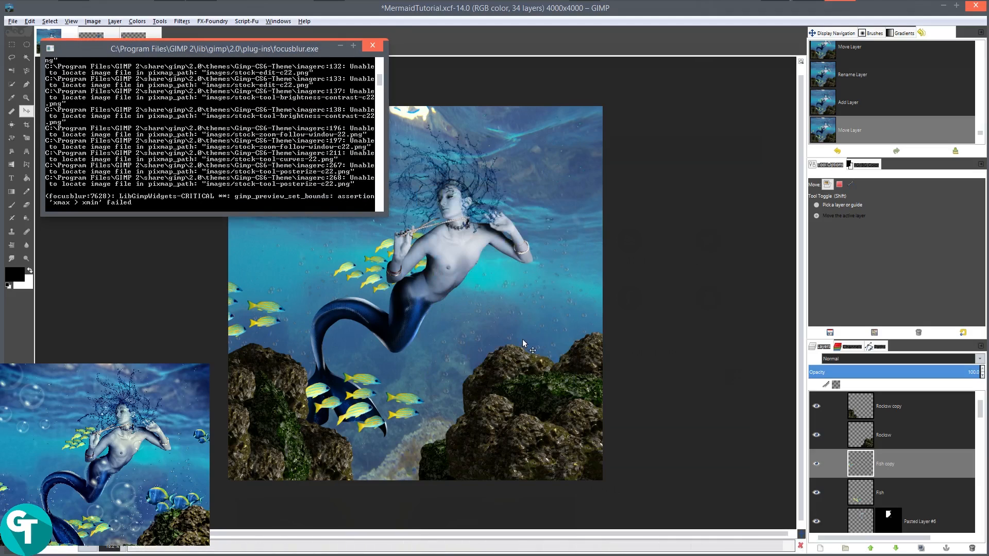
- Repeat the same Focus Blur on the Fish layer and on the two small schools behind the mermaid, Pasted Layer #20 and Pasted Layer #19
left_click(886, 497)
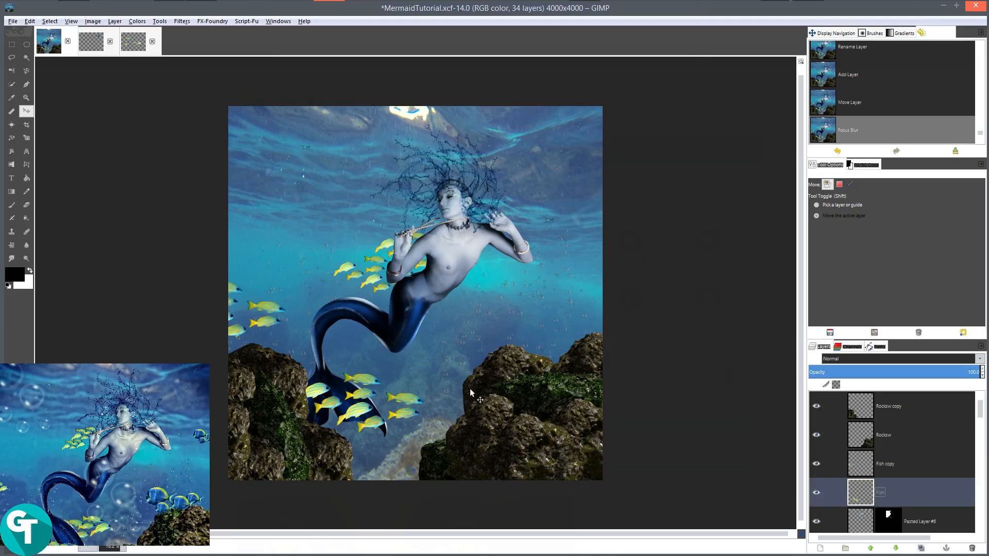
key("ctrl+f")
scroll(883, 436, "down", 5)
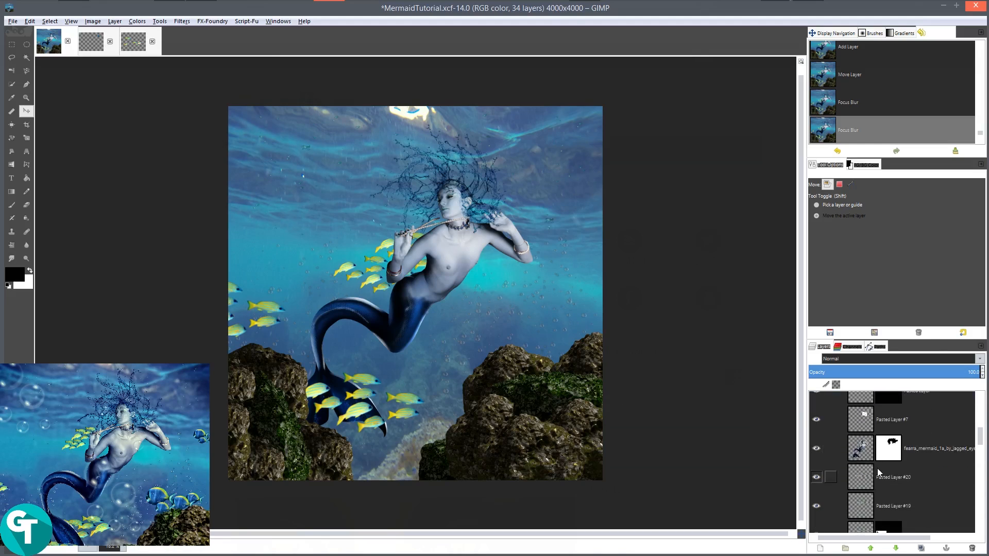
left_click(879, 472)
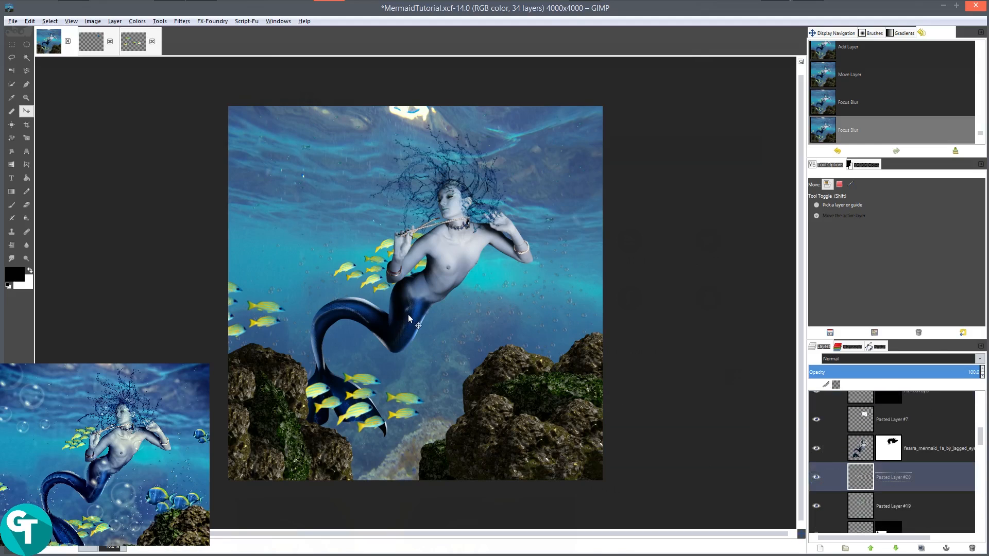
key("ctrl+f")
left_click(888, 501)
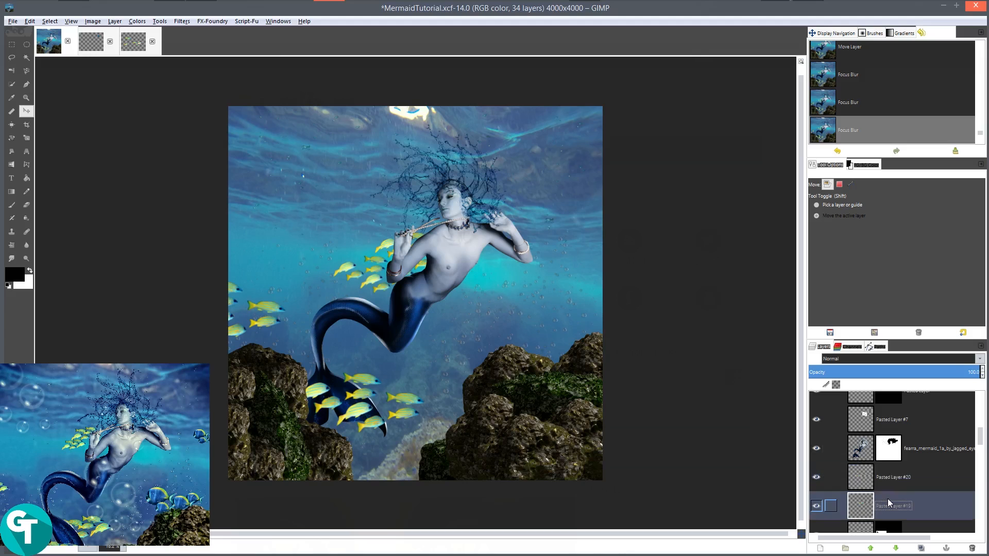
key("ctrl+f")
- Darken the small fish school on Pasted Layer #19 with Brightness-Contrast, setting the brightness to -7
scroll(394, 247, "up", 3)
scroll(334, 271, "up", 2)
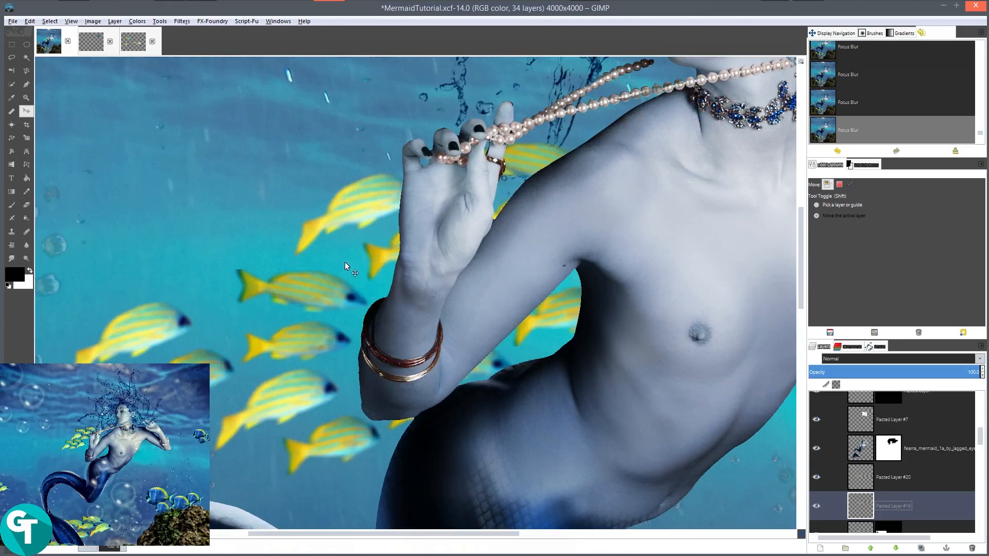
scroll(344, 262, "down", 4)
scroll(427, 406, "up", 3)
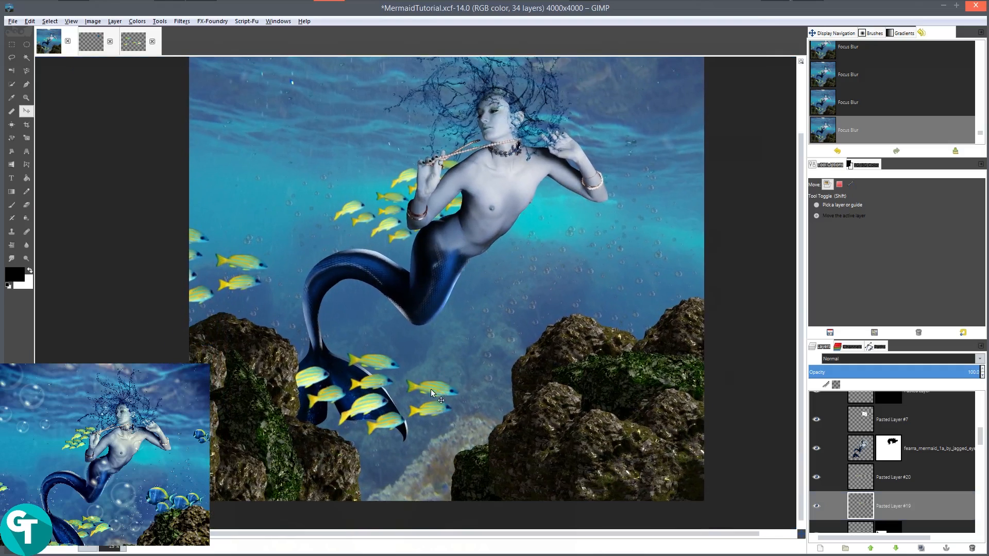
scroll(467, 284, "down", 4)
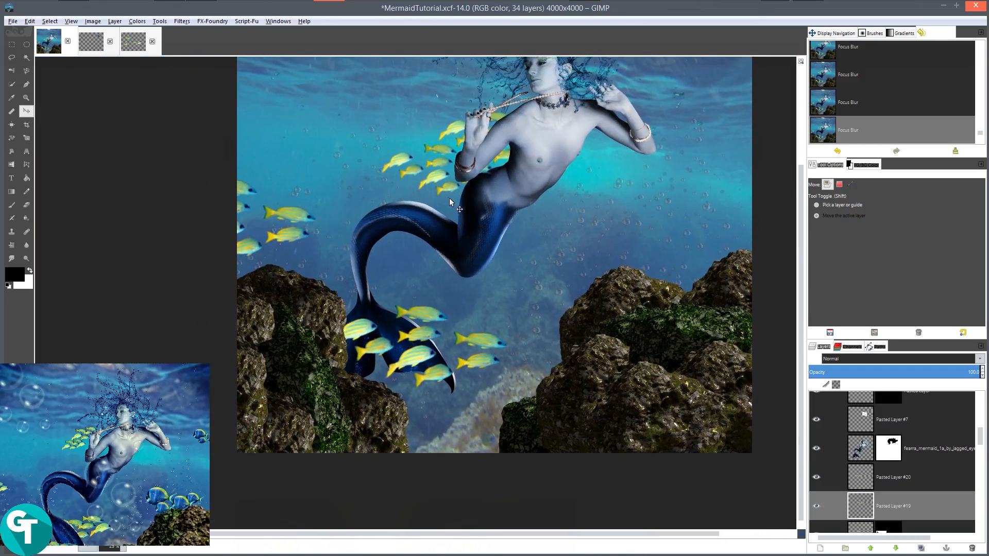
left_click(137, 21)
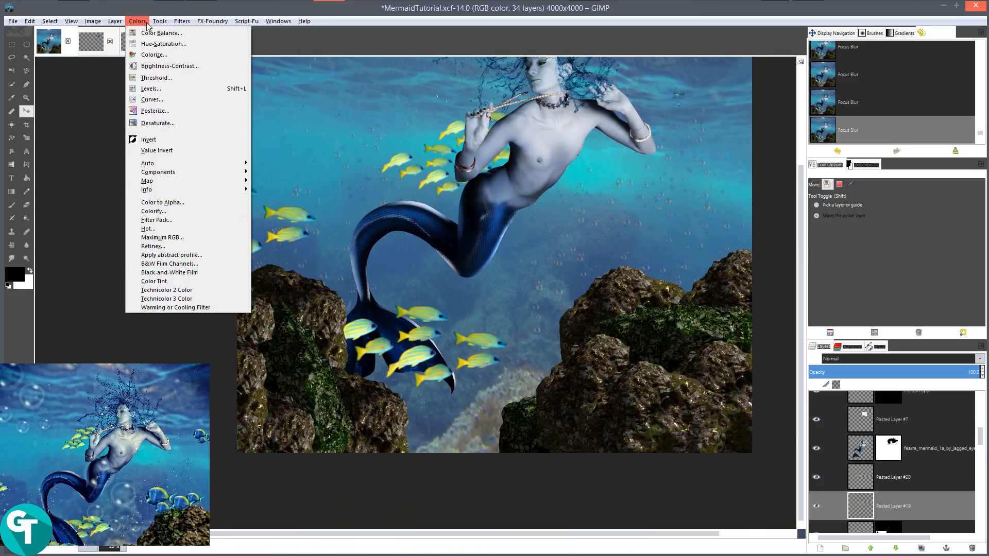
left_click(165, 67)
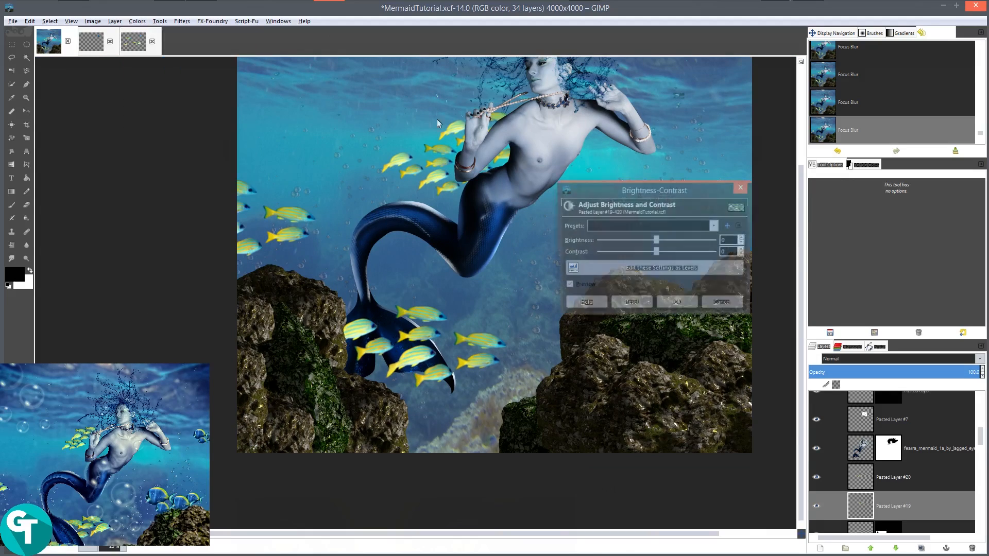
left_click_drag(659, 244, 657, 242)
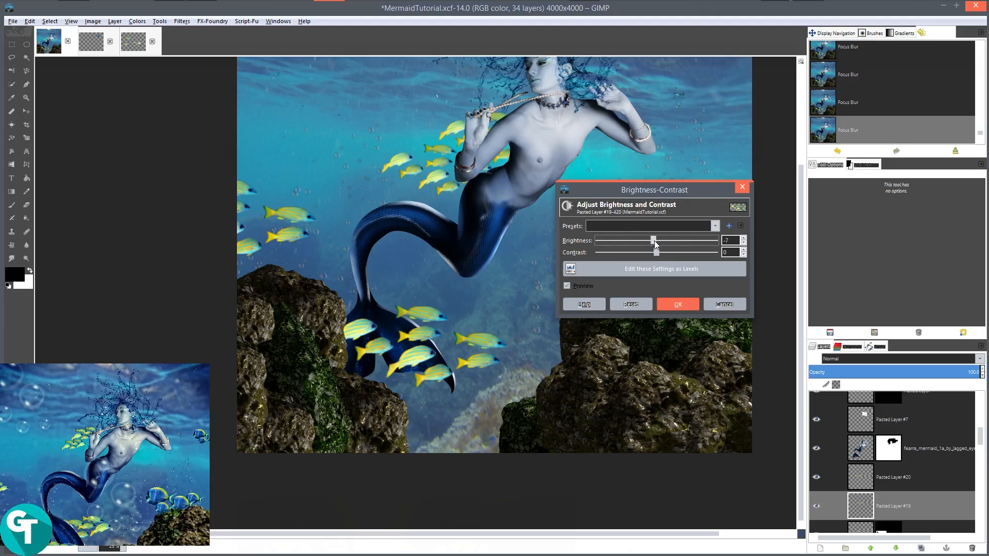
left_click(657, 252)
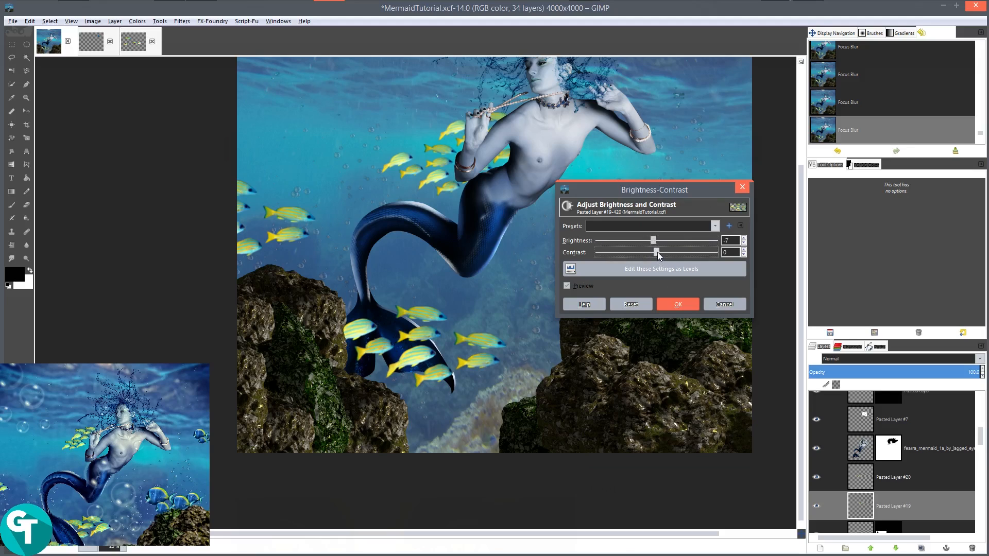
left_click(666, 306)
- Darken the small fish school on Pasted Layer #20 with Brightness-Contrast, setting the brightness to -2
left_click(893, 483)
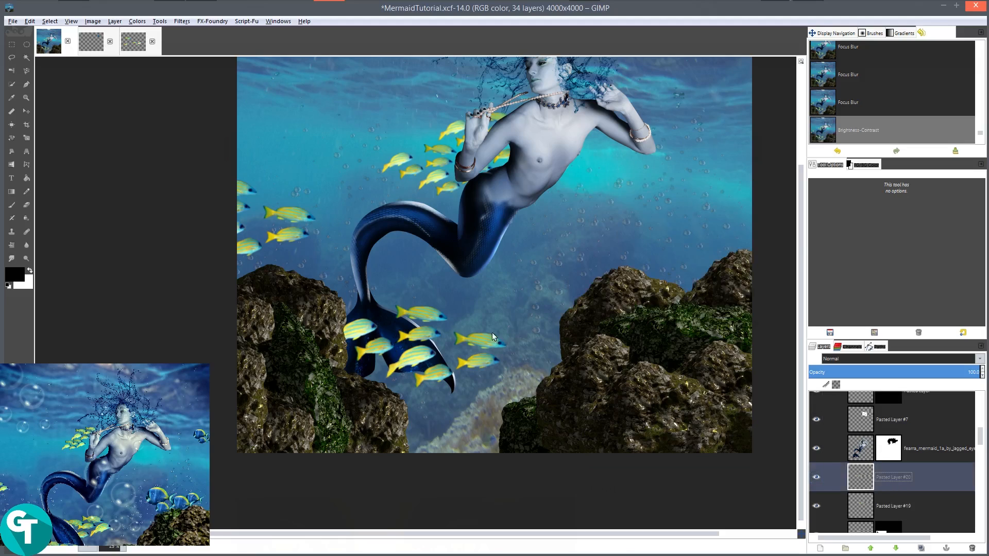
left_click(183, 21)
left_click(101, 62)
left_click(141, 22)
left_click(160, 66)
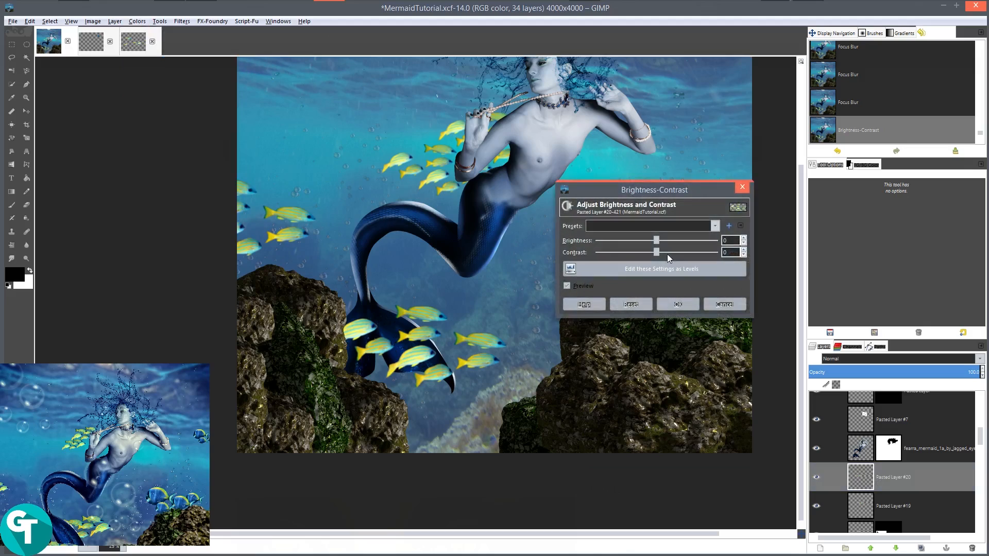
left_click(656, 244)
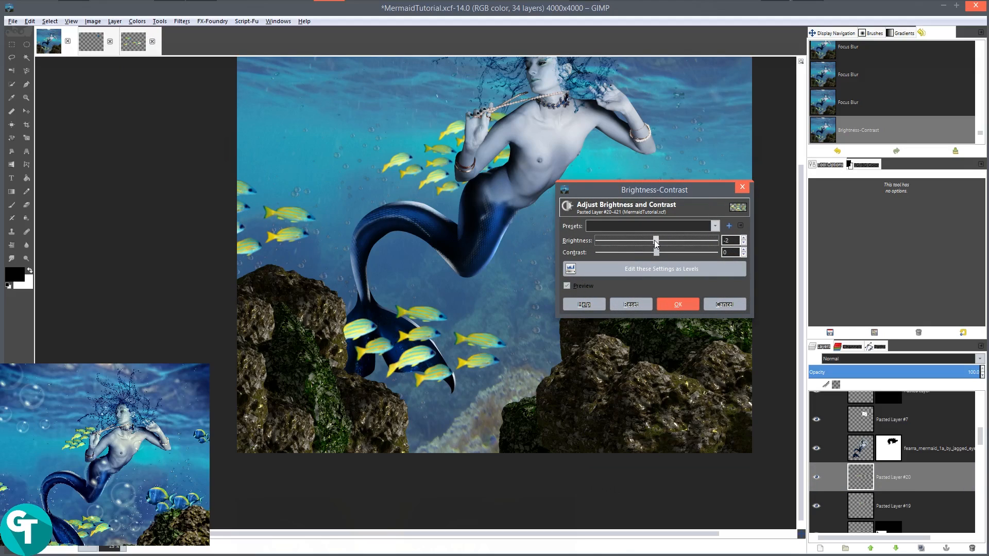
left_click(675, 304)
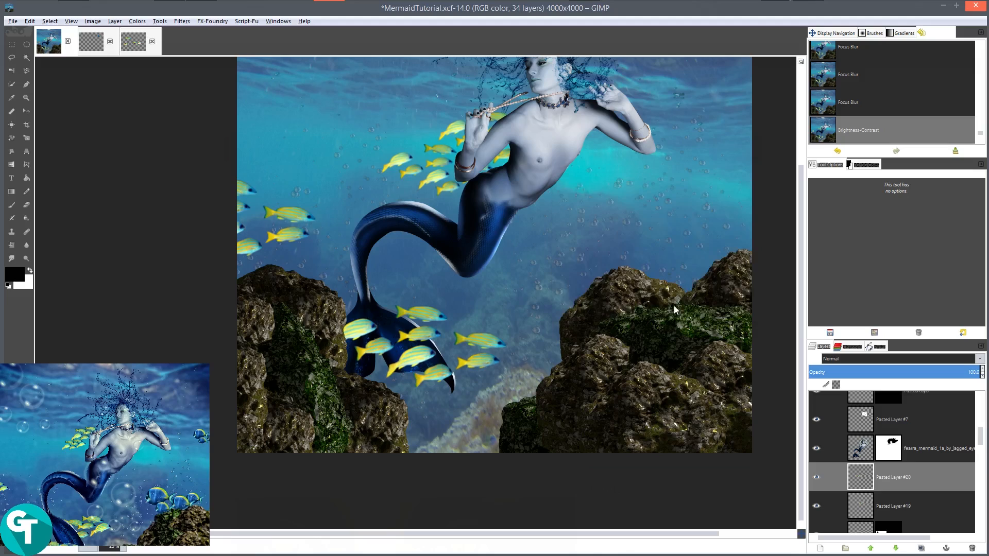
scroll(917, 423, "up", 5)
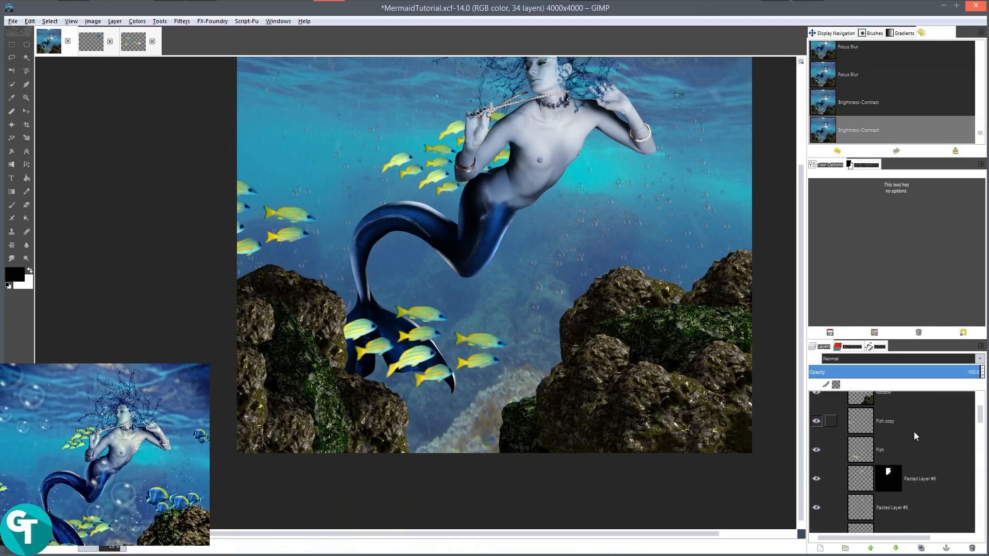
- Adjust the Fish layer with Brightness-Contrast, setting brightness to -5 and contrast to 1
left_click(884, 448)
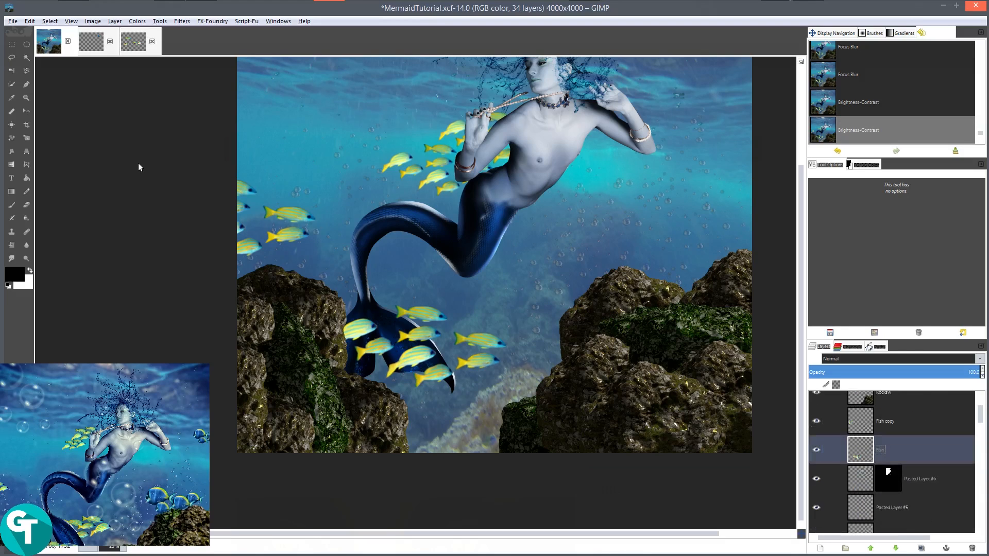
left_click(137, 21)
left_click(157, 66)
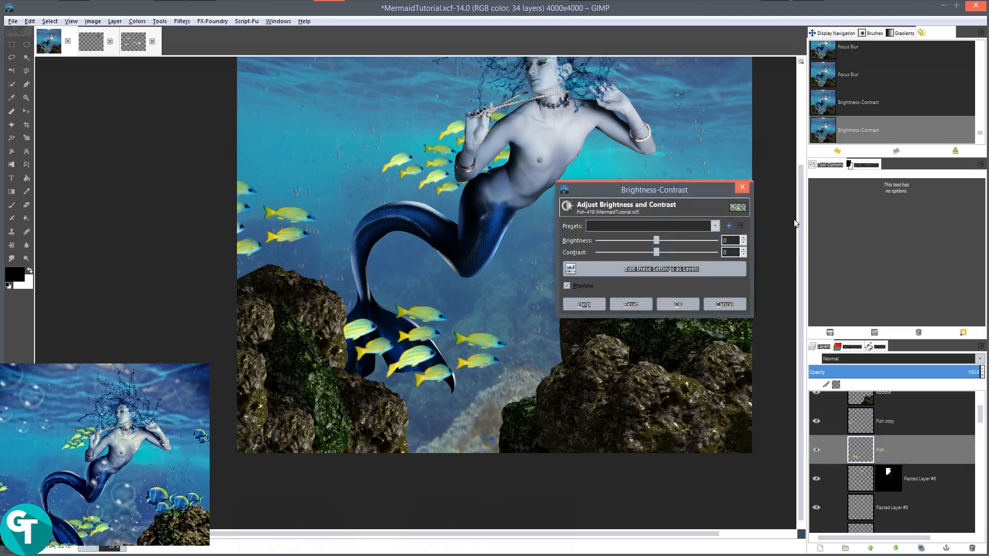
left_click(657, 241)
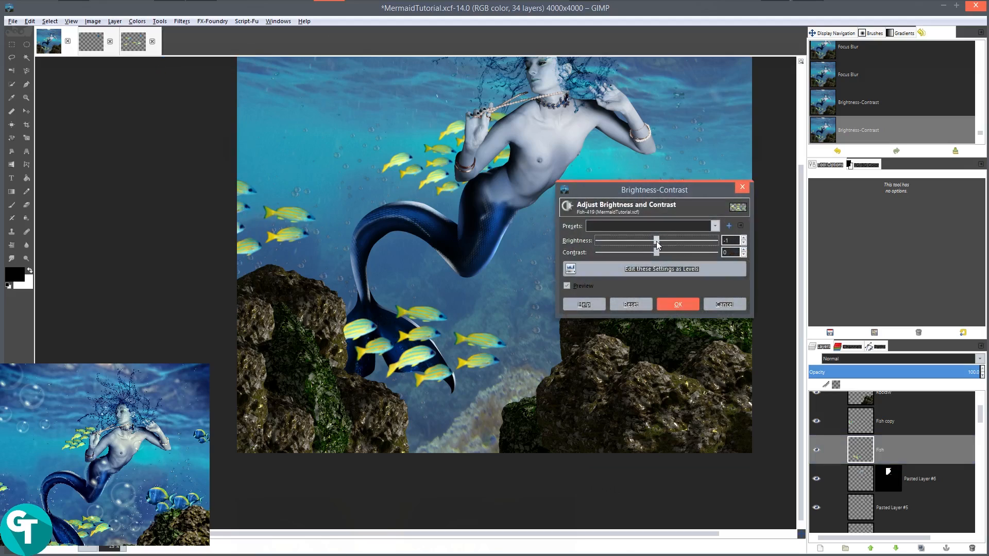
left_click(659, 253)
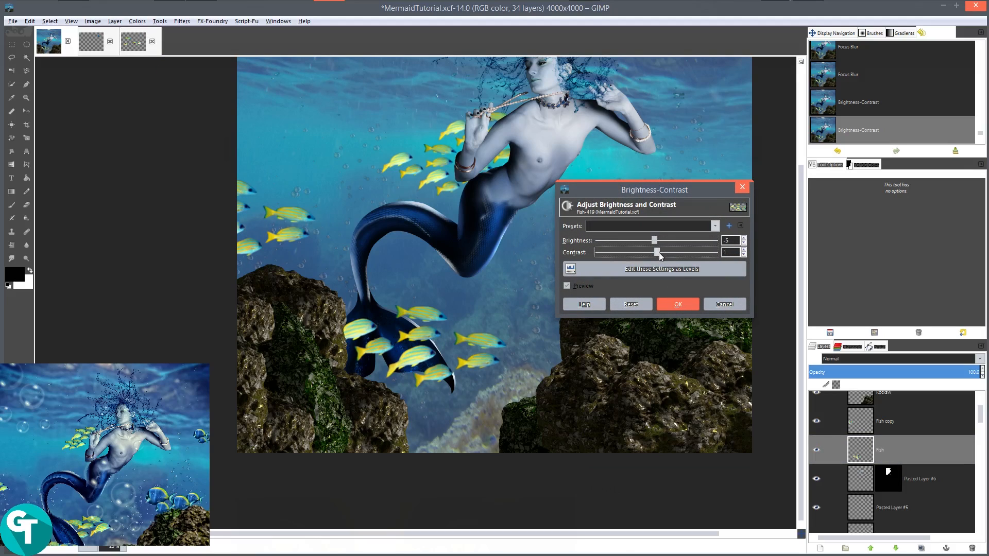
left_click(675, 304)
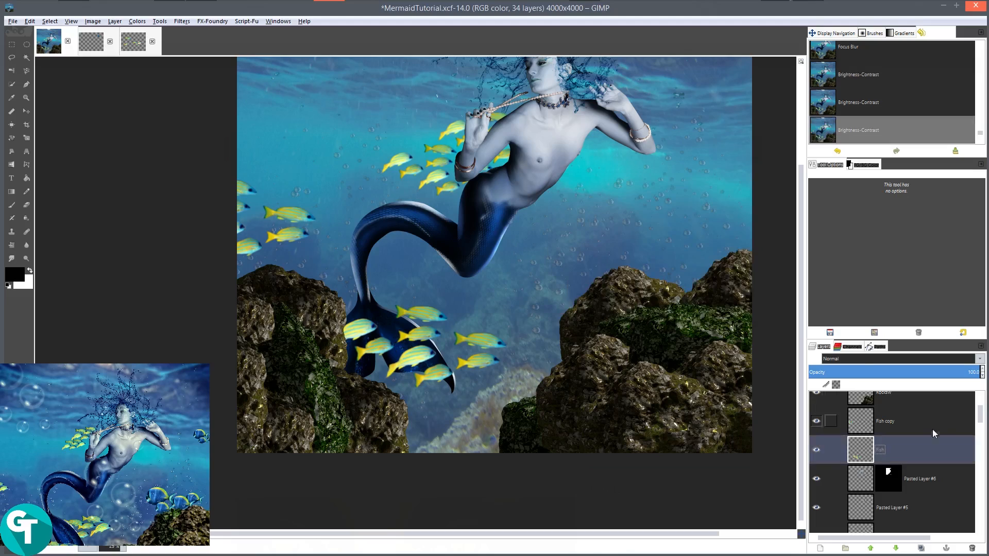
- Adjust the Fish copy layer with Brightness-Contrast, setting brightness to -4 and contrast to 2
left_click(911, 429)
left_click(137, 21)
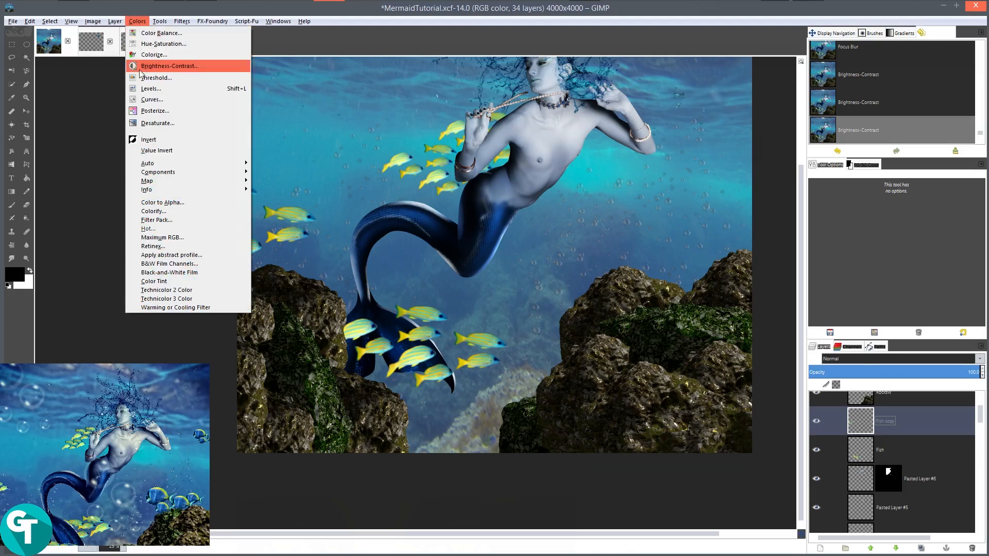
left_click(154, 66)
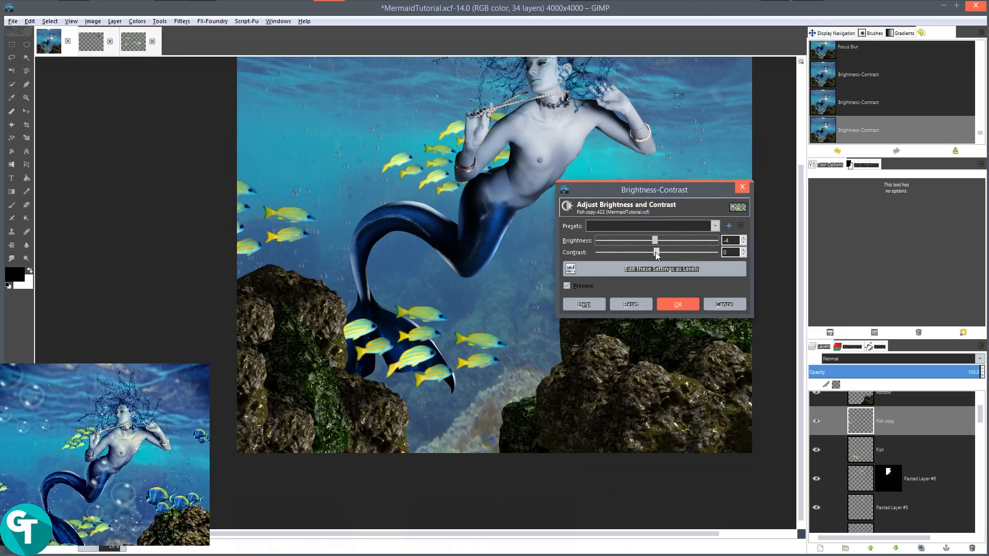
left_click_drag(656, 252, 658, 252)
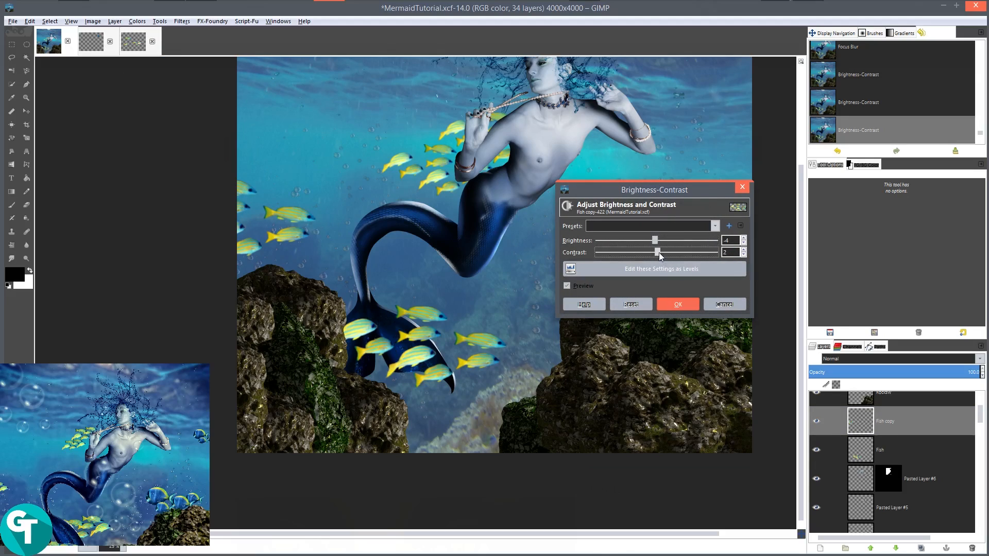
left_click(679, 302)
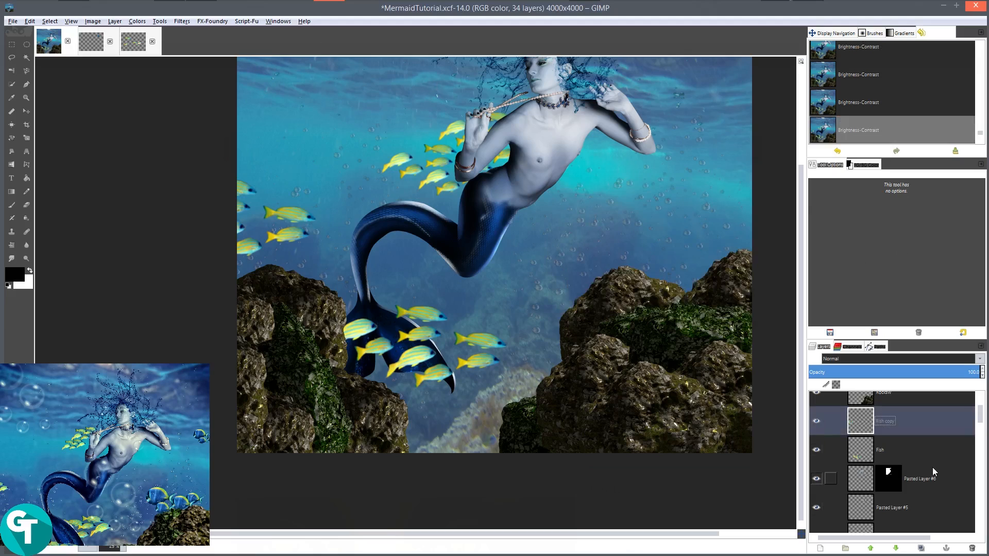
scroll(930, 458, "up", 2)
left_click(893, 407)
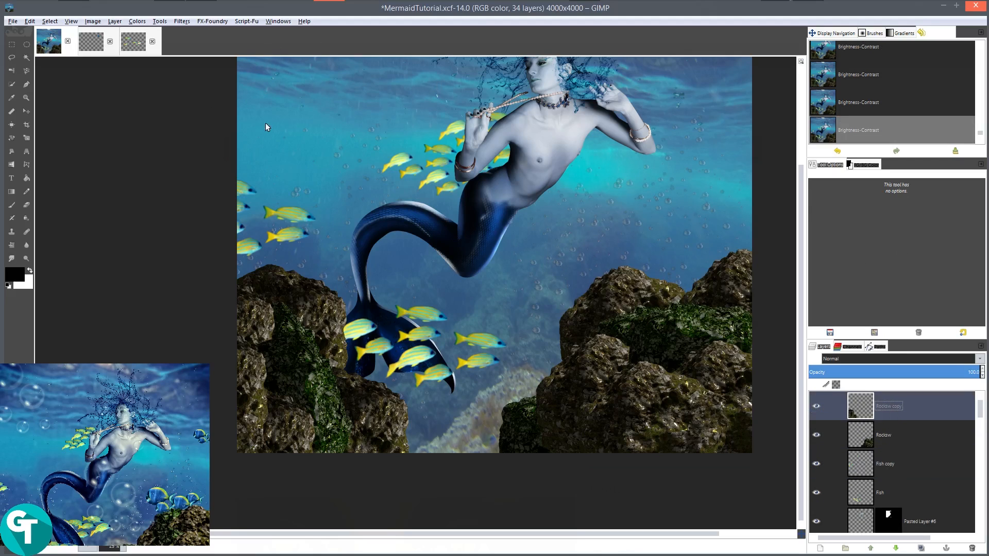
key("Down")
key("Down")
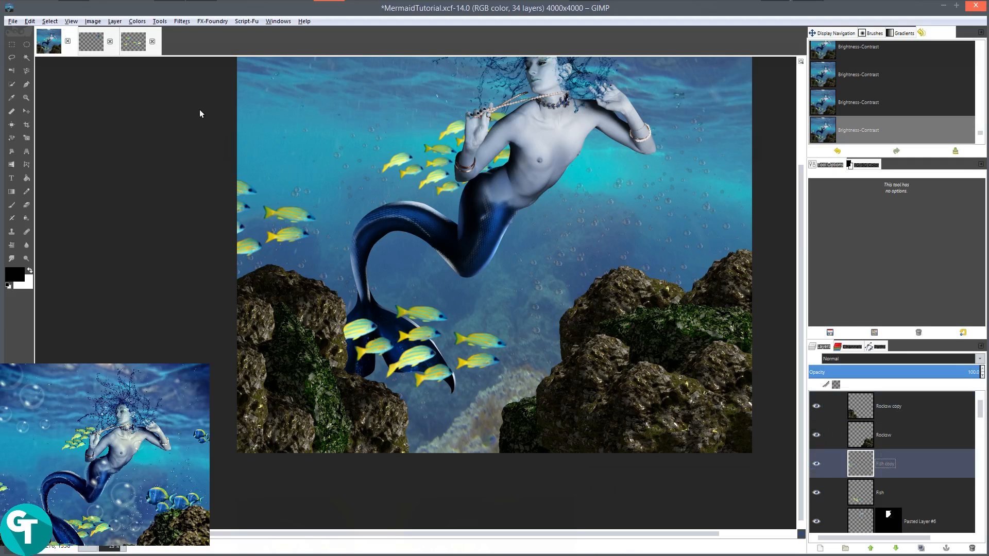
- Copy the cut-out blue fish from the Fish2 image and paste it into the mermaid image as a new layer
left_click(95, 52)
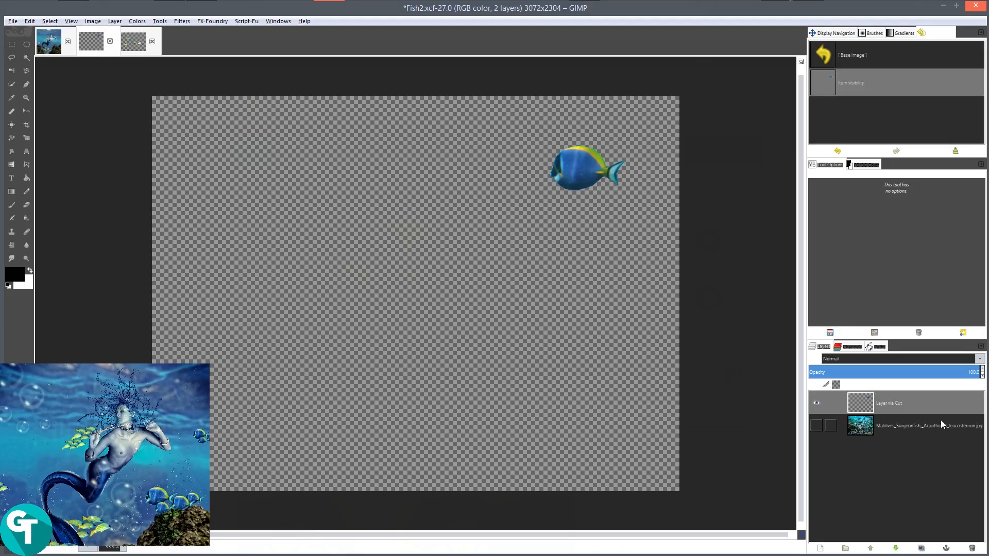
right_click(490, 191)
mouse_move(520, 212)
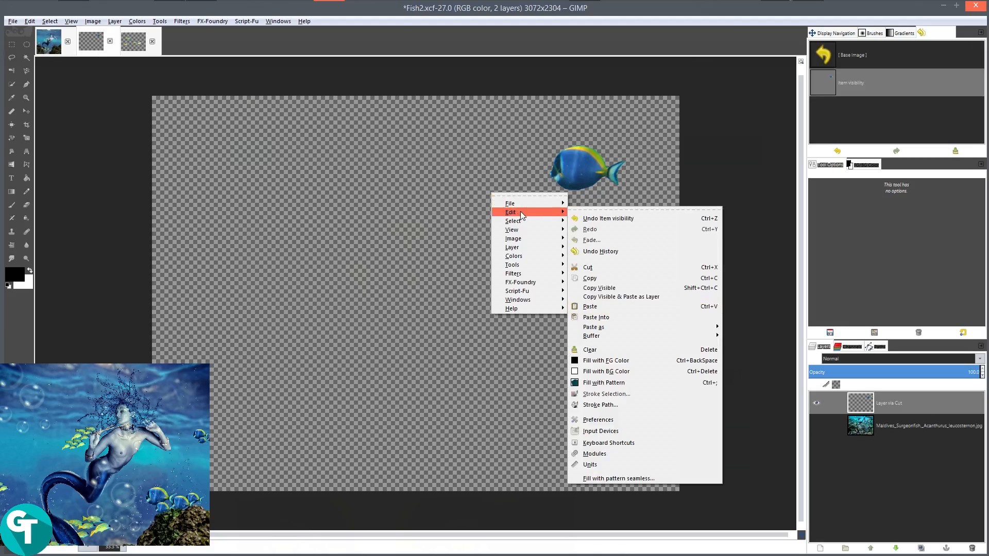
left_click(613, 280)
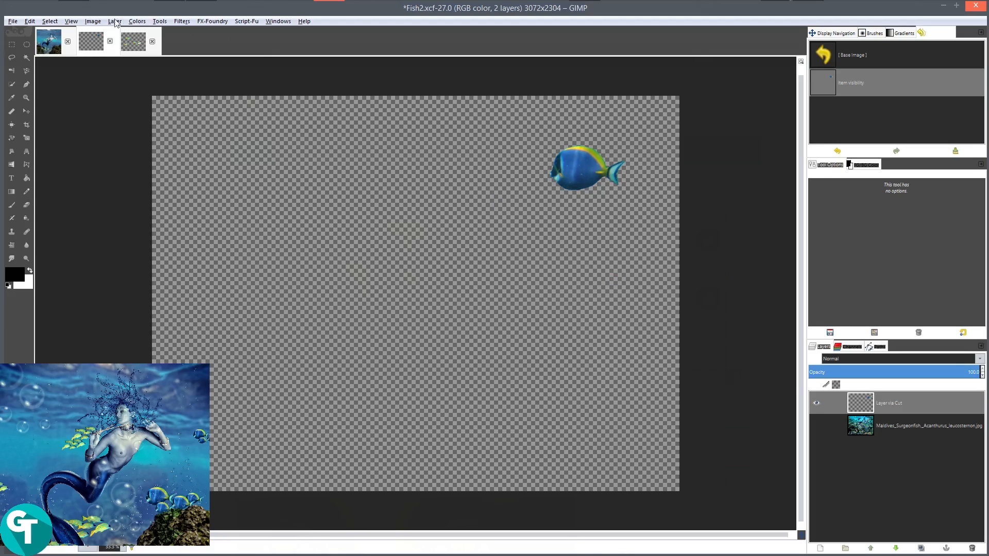
left_click(41, 40)
right_click(487, 262)
mouse_move(519, 282)
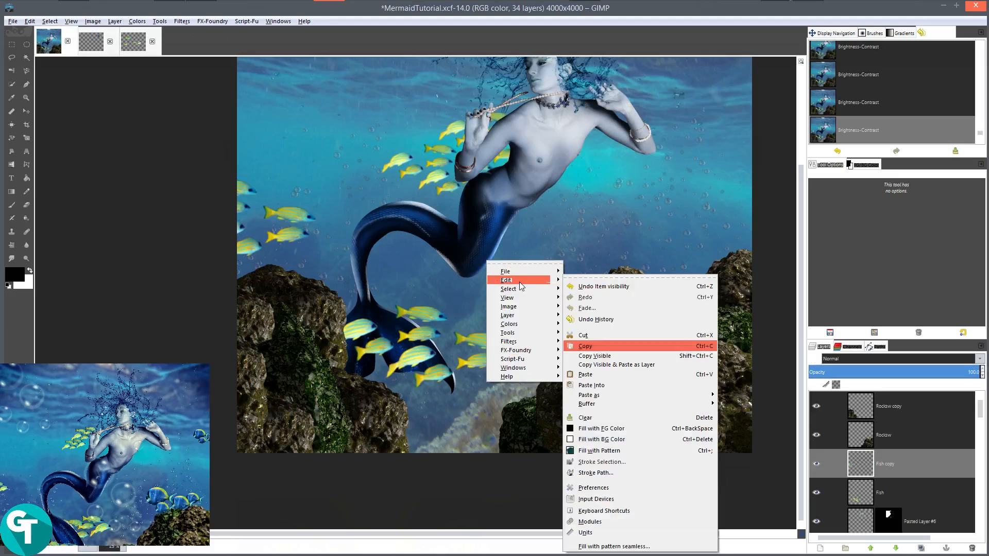
left_click(601, 375)
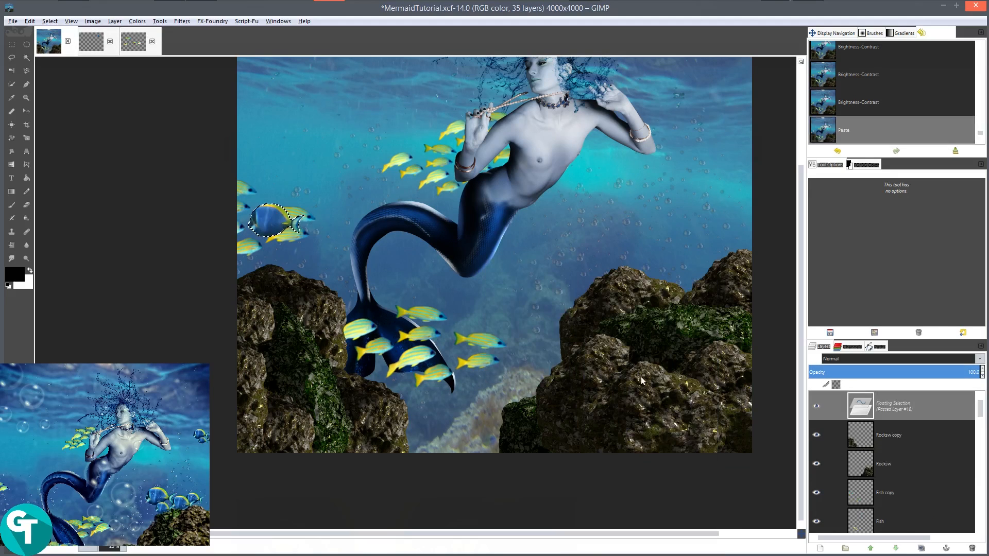
left_click(820, 548)
- Move the pasted blue fish to the right side of the scene, just above the right-hand rocks
key("m")
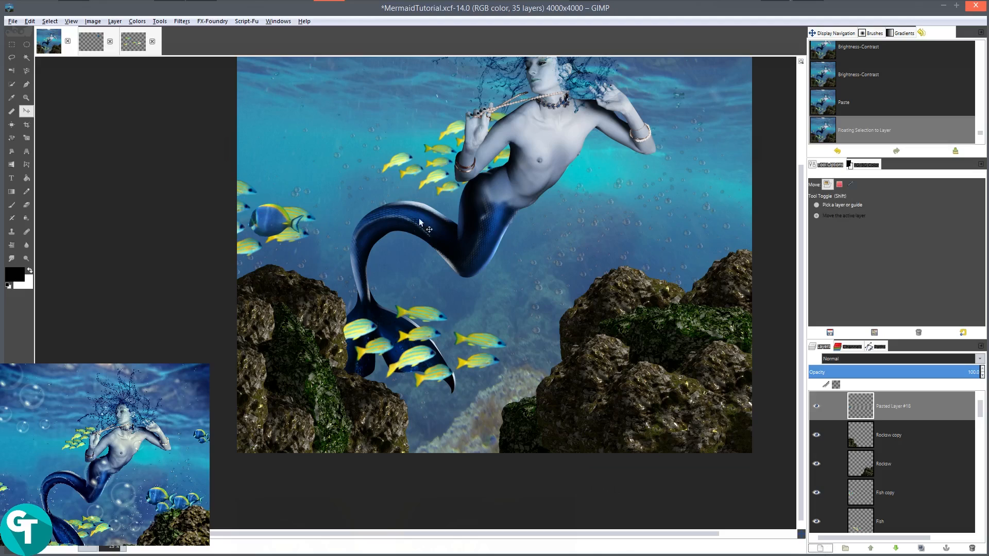
left_click_drag(292, 222, 718, 231)
scroll(570, 276, "down", 3)
left_click_drag(573, 313, 582, 309)
scroll(583, 310, "up", 3)
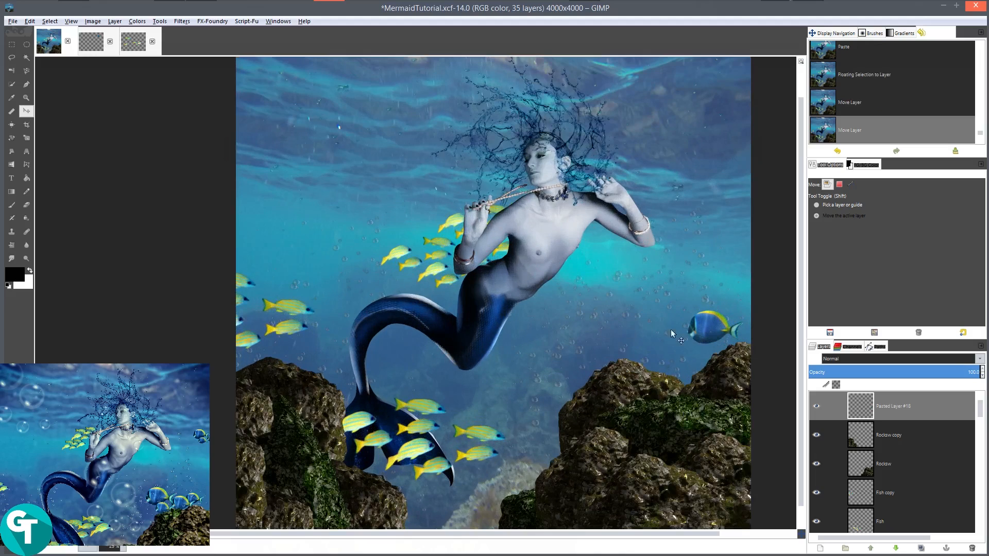
- Duplicate the blue fish twice and place the copies one above the other to the left of the original
left_click(921, 549)
left_click_drag(711, 327, 674, 319)
left_click(921, 549)
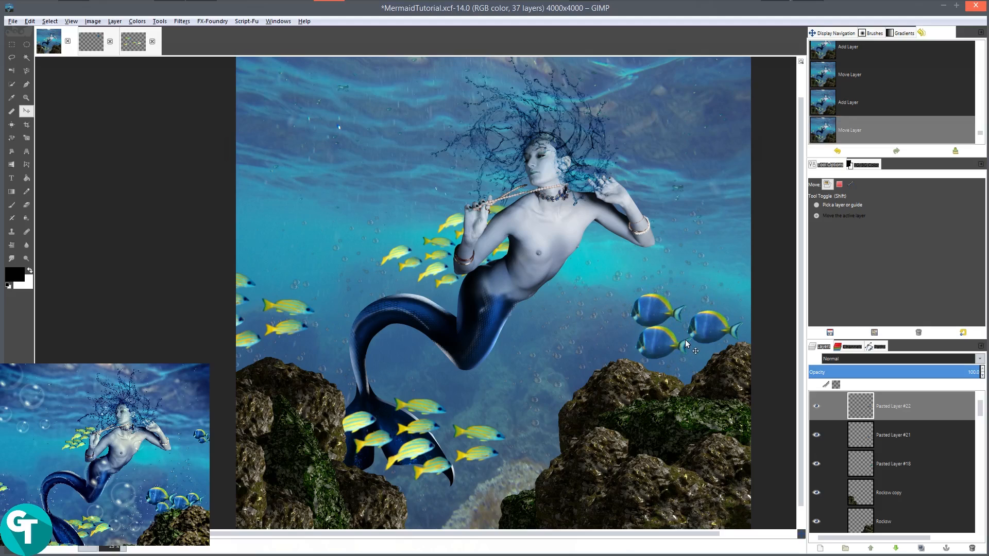
- Scale the upper blue fish copy down to 305 × 180 pixels and move it closer to the other two
key("shift")
key("shift+t")
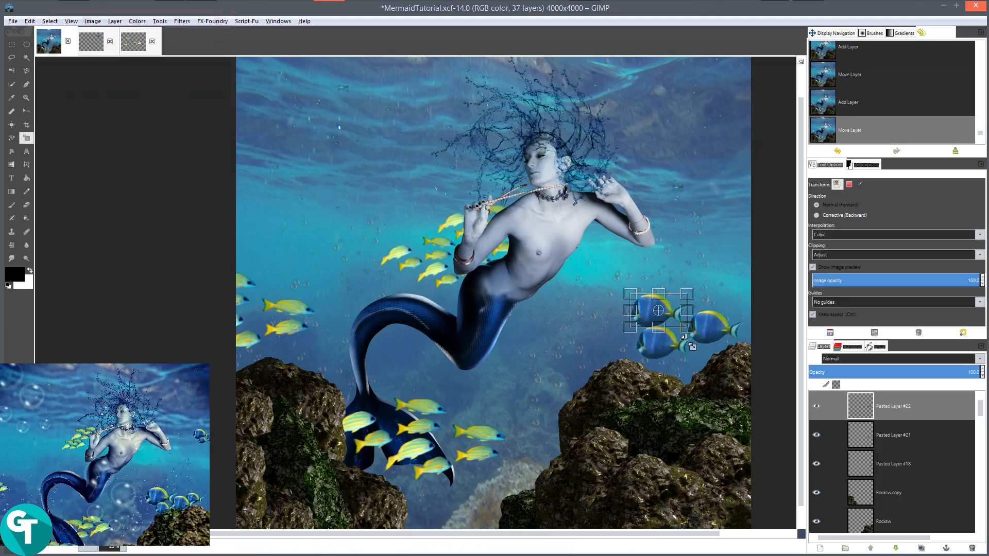
left_click(685, 339)
left_click_drag(687, 327, 680, 324)
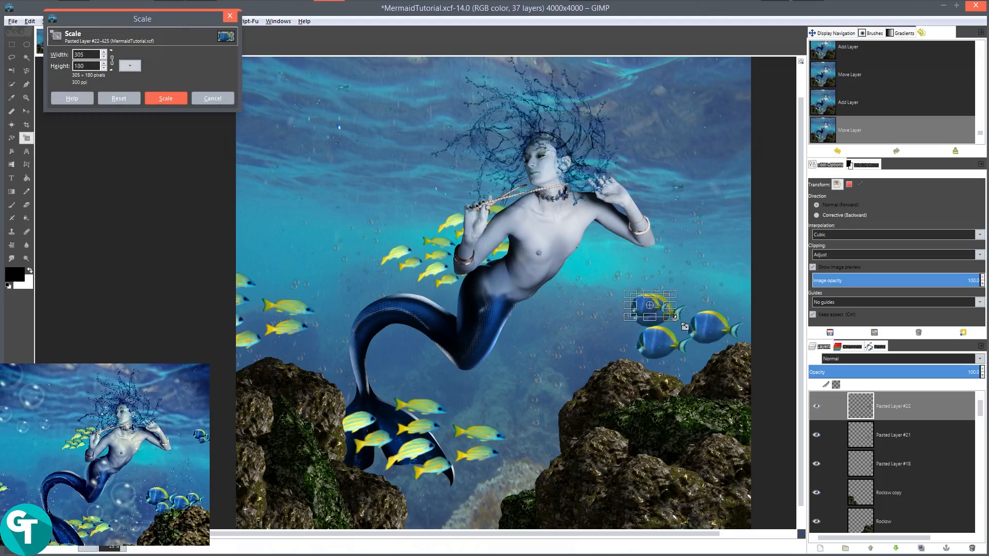
left_click(165, 98)
key("m")
left_click_drag(649, 284, 659, 295)
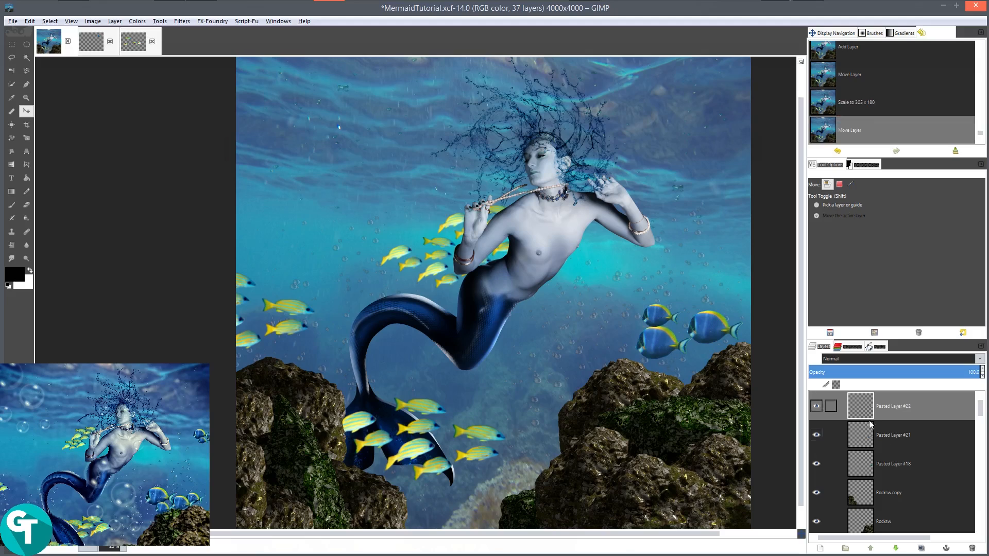
- Scale the lower blue fish copy to 388 × 229 pixels and reposition it beneath the smallest fish
left_click(867, 442)
left_click_drag(664, 348, 664, 348)
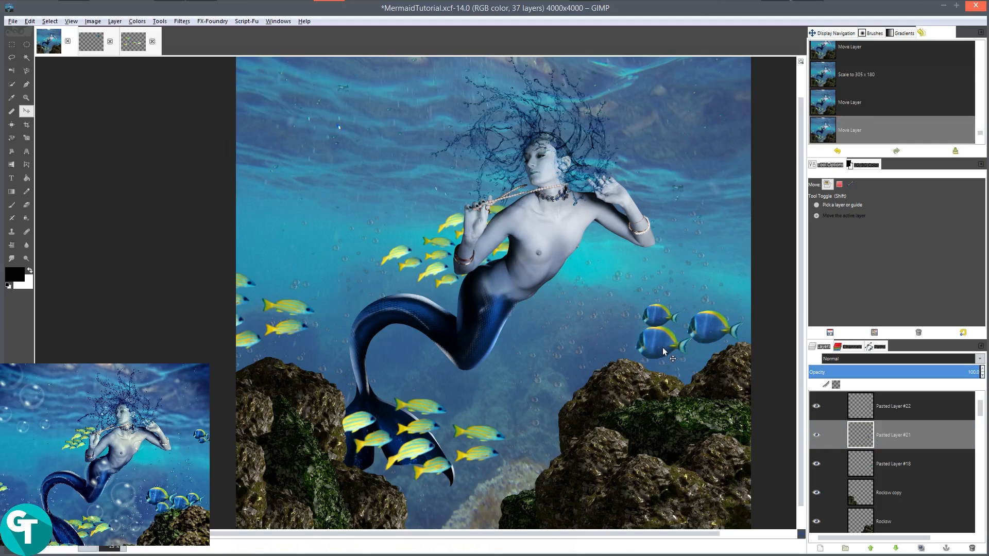
key("shift")
key("shift+s")
left_click(664, 351)
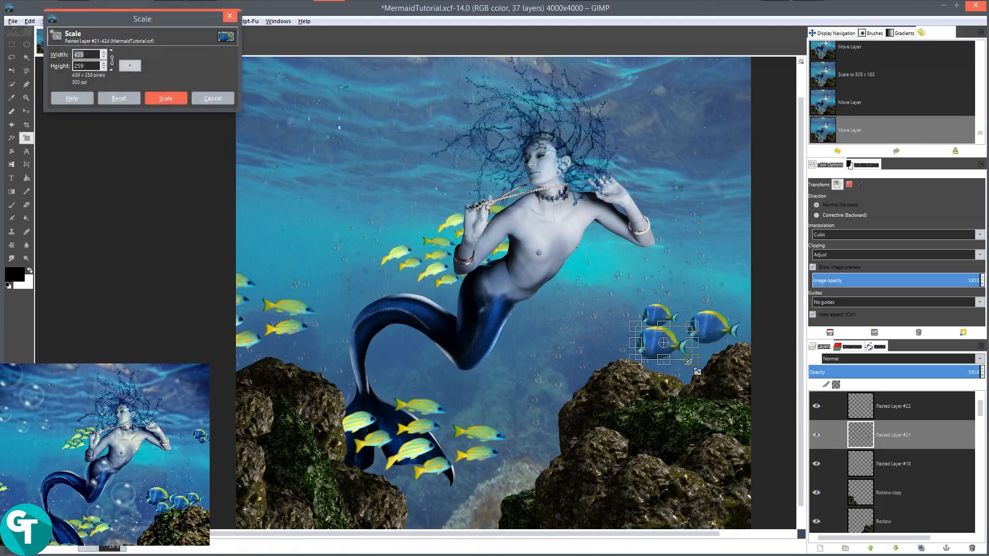
left_click(168, 99)
key("m")
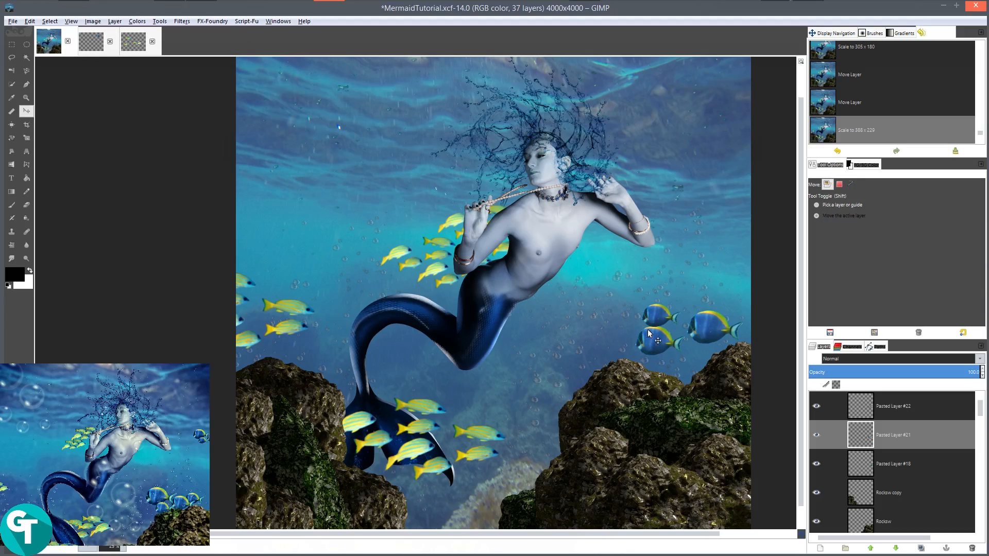
left_click_drag(656, 339, 657, 339)
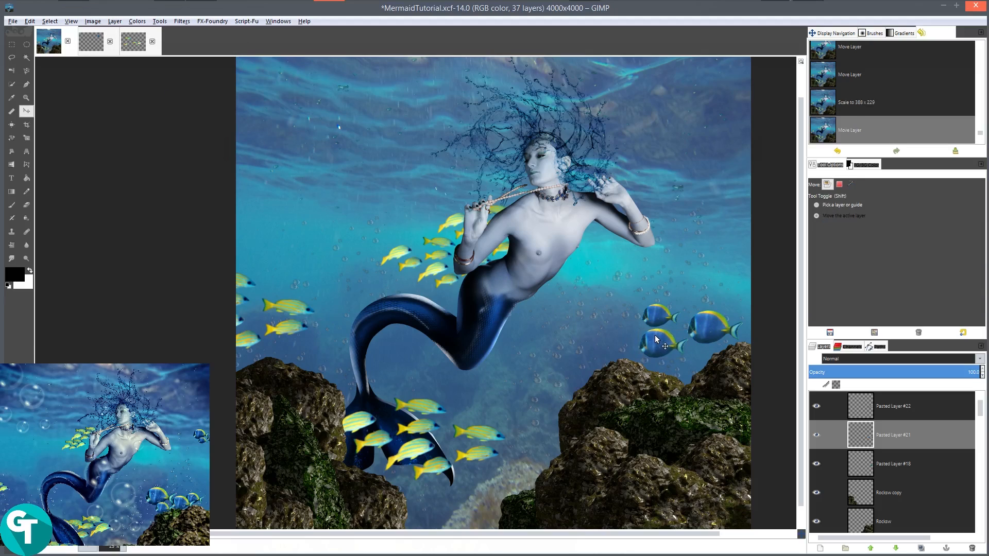
- Duplicate the smallest blue fish and place the copy below the largest one, over the right-hand rocks
left_click(884, 408)
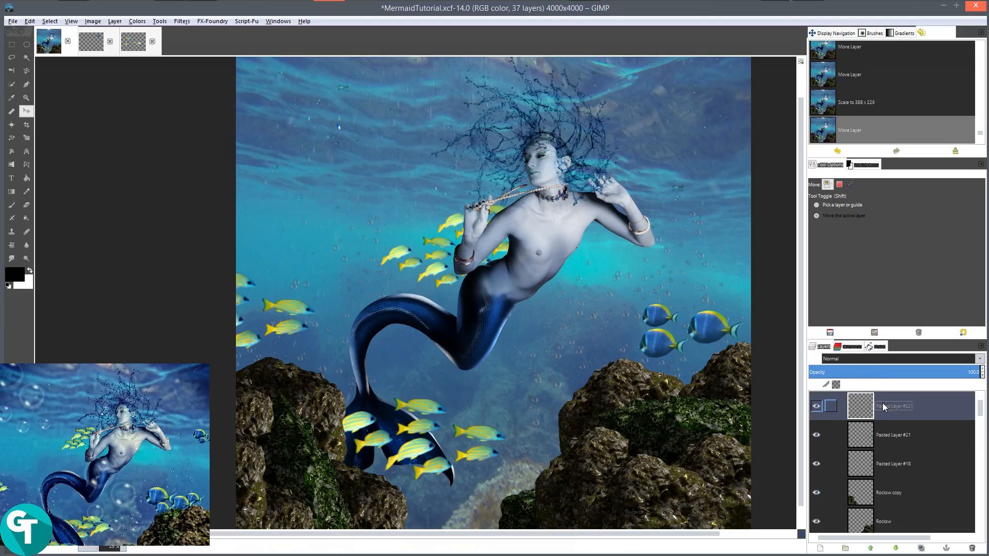
left_click(922, 549)
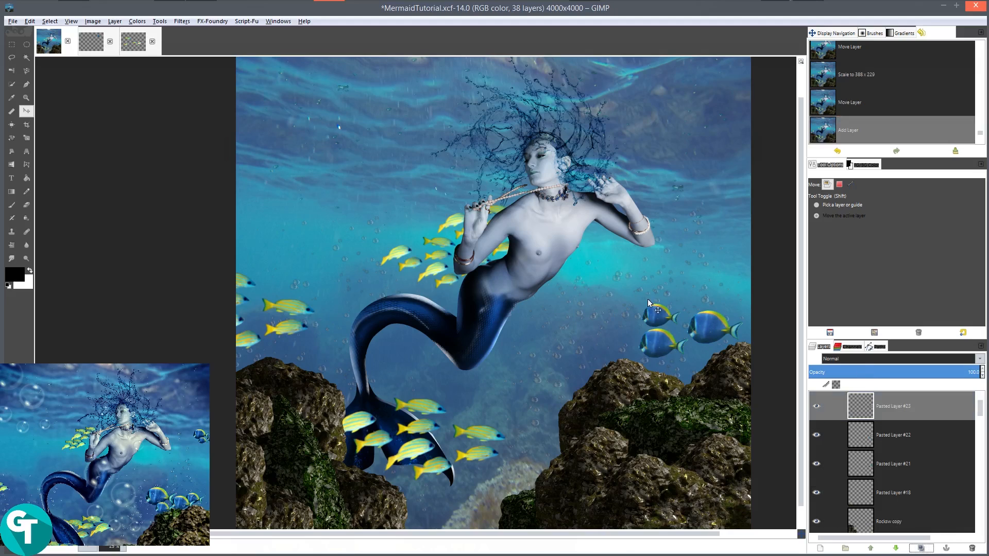
left_click_drag(659, 316, 706, 359)
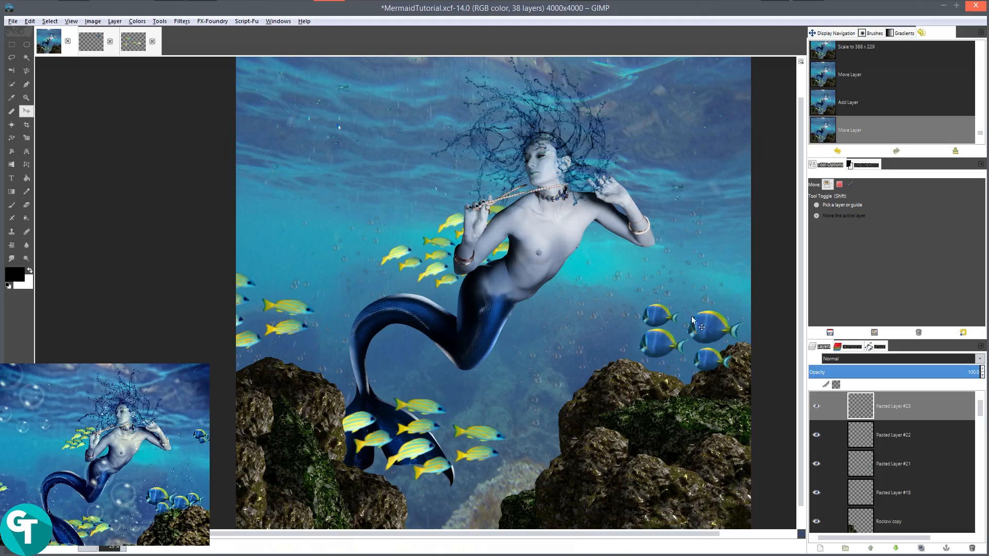
- Show only the four blue fish layers and merge the visible layers into one
left_click(816, 407, "shift")
left_click(816, 436)
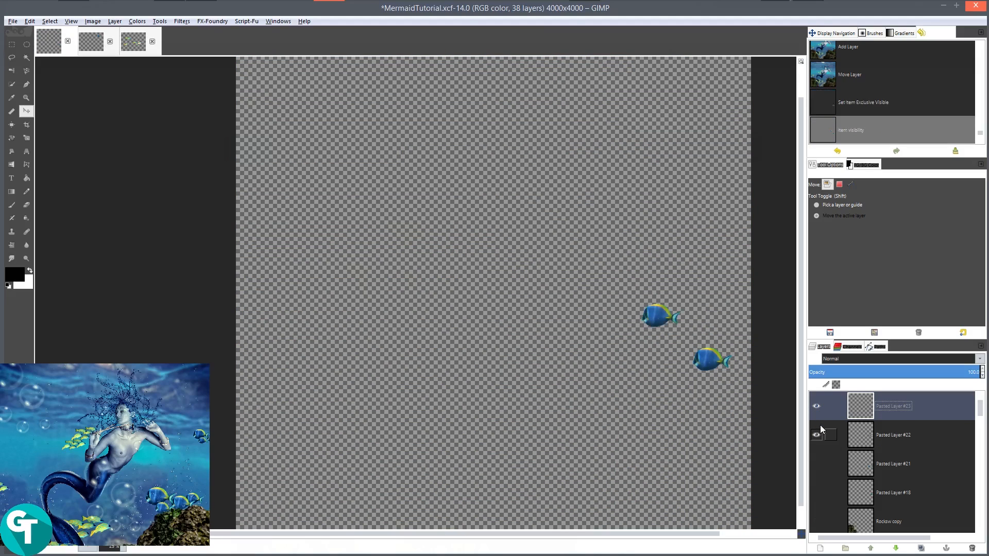
left_click(817, 464)
left_click(814, 476)
left_click(817, 477)
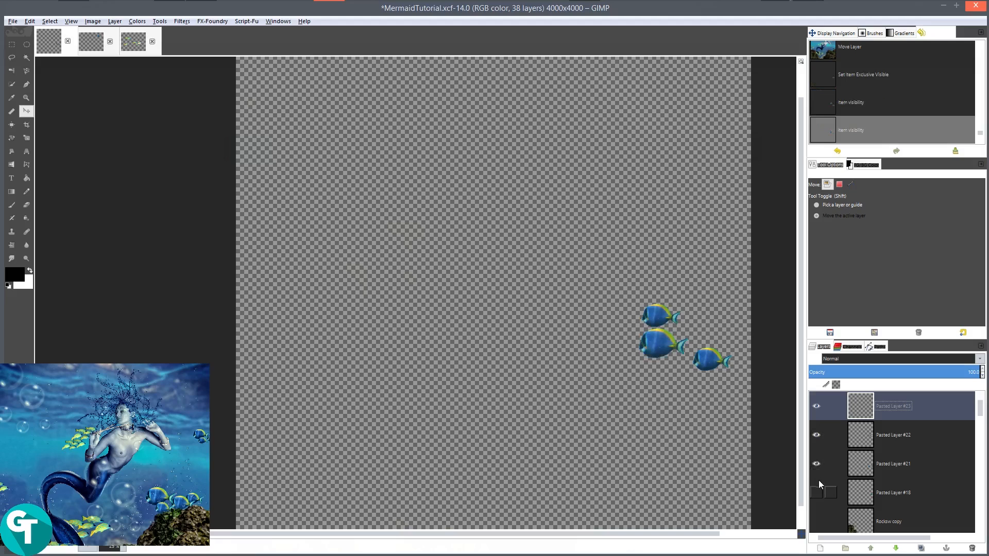
left_click(817, 484)
right_click(907, 409)
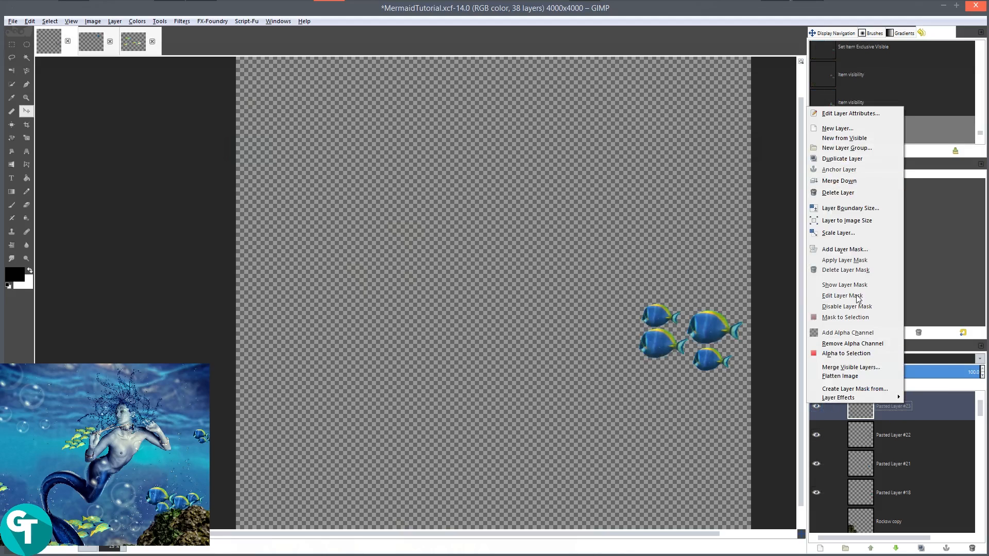
left_click(855, 366)
left_click(103, 176)
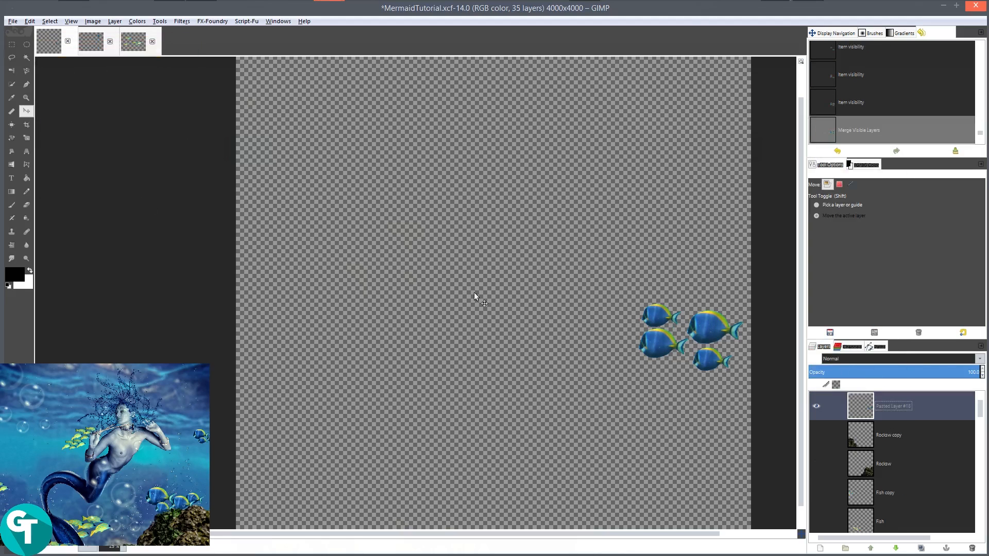
- Show all layers again and move the merged blue fish layer beneath both rock layers
left_click(818, 407, "shift")
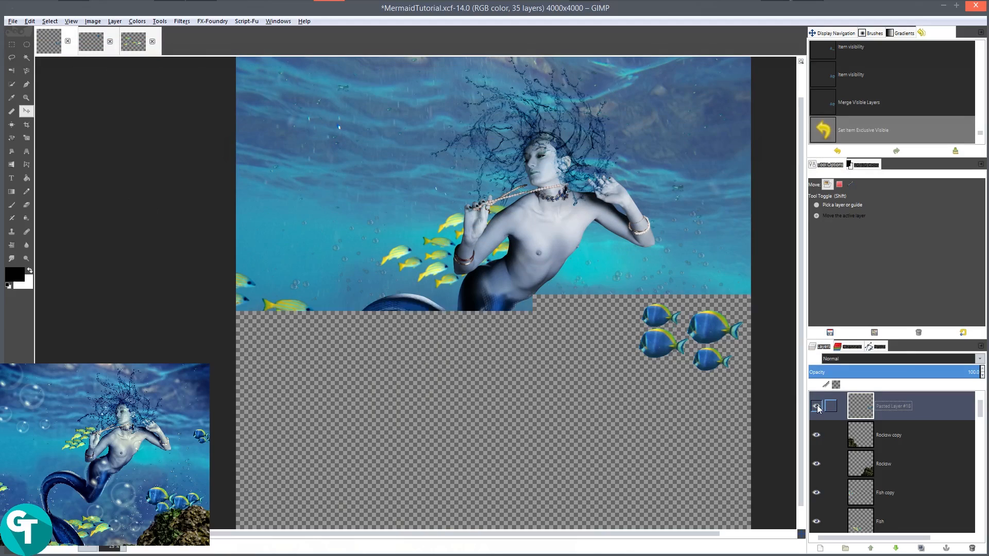
left_click_drag(899, 408, 888, 466)
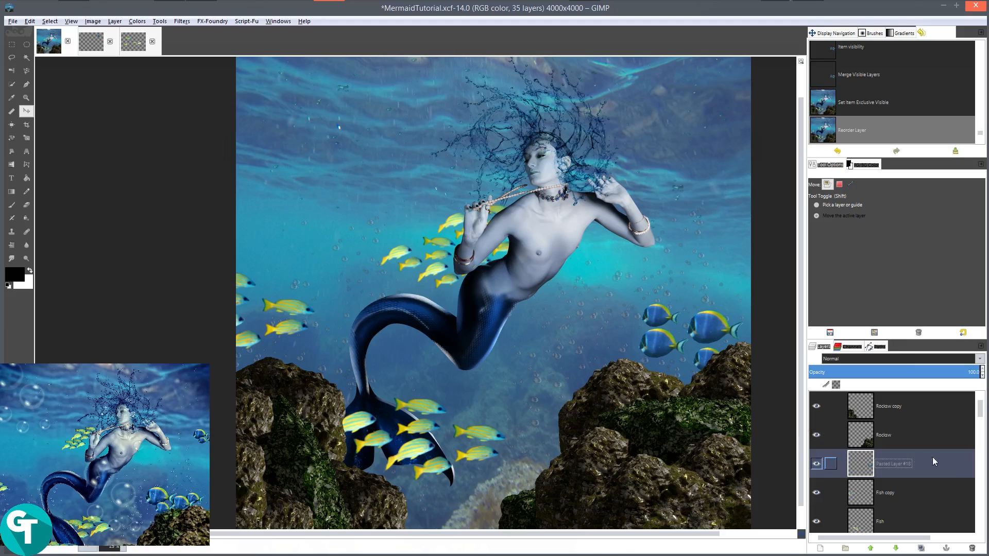
- Apply the last-used Focus Blur to the merged blue fish layer
left_click(182, 21)
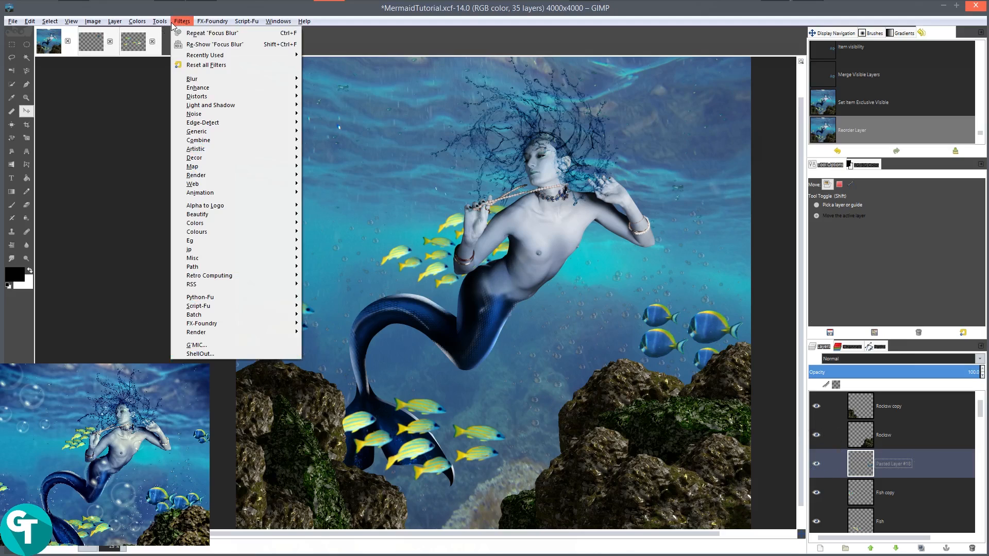
left_click(206, 41)
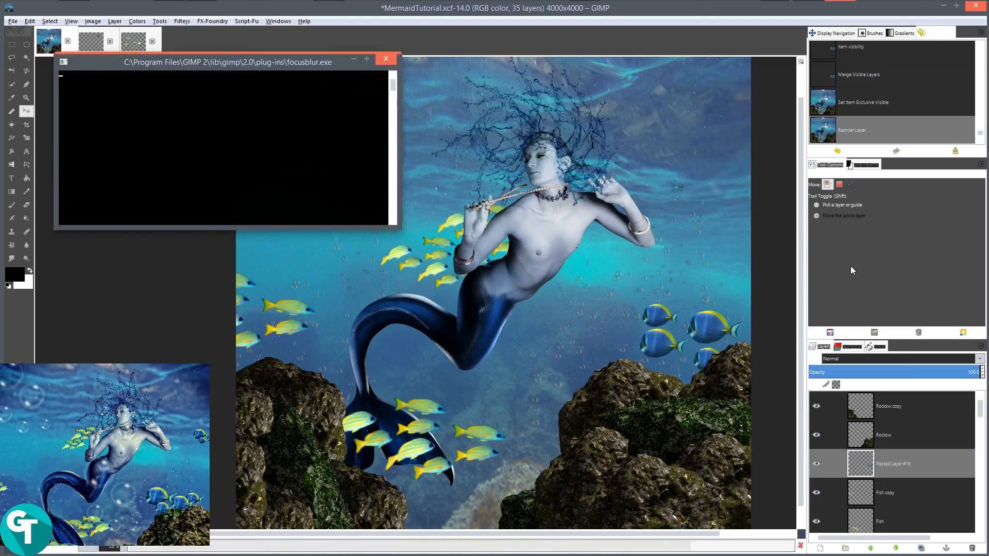
scroll(748, 295, "down", 1)
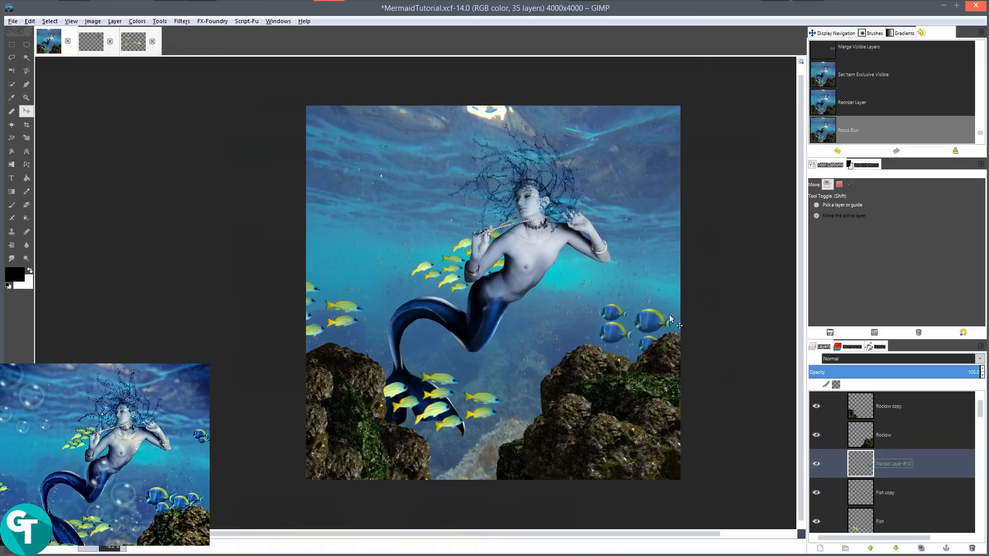
- Adjust the blue fish layer with Curves, pulling the Blue channel's midtones and highlights slightly below the diagonal
left_click(137, 22)
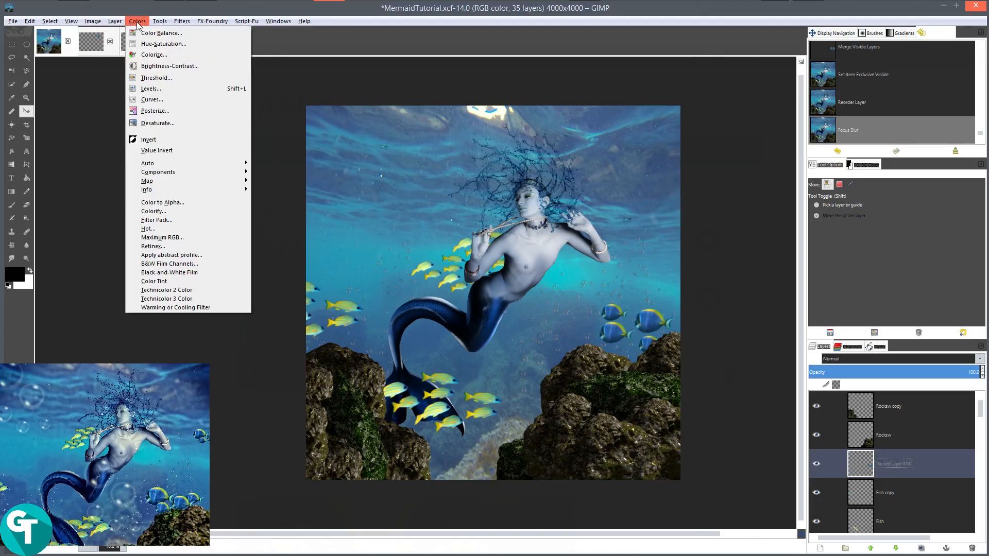
left_click(163, 99)
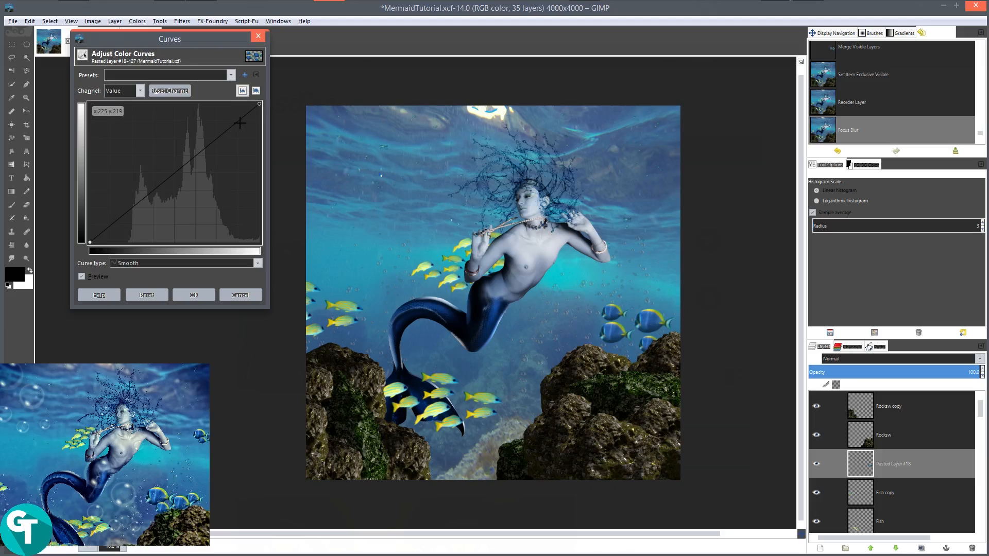
left_click(139, 91)
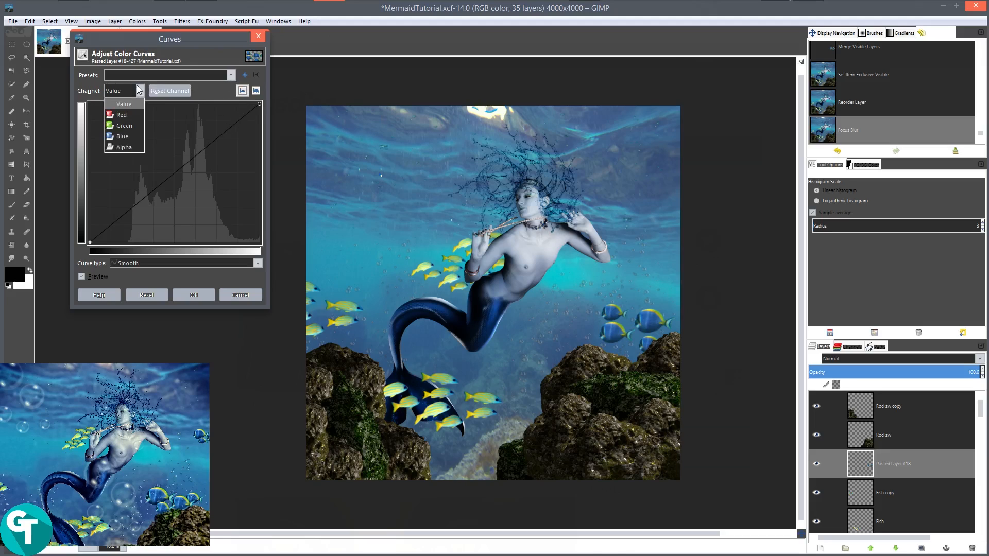
left_click(123, 136)
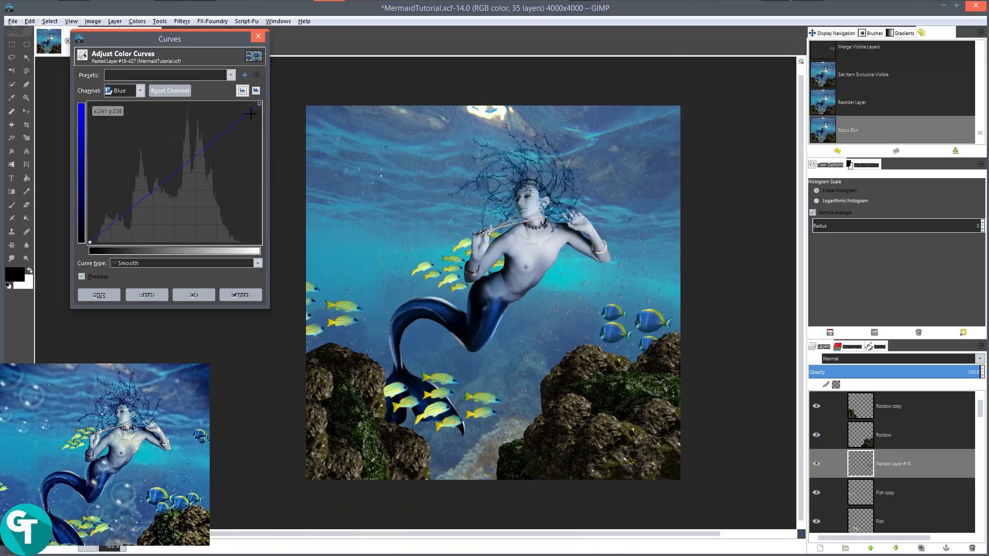
left_click_drag(251, 113, 240, 108)
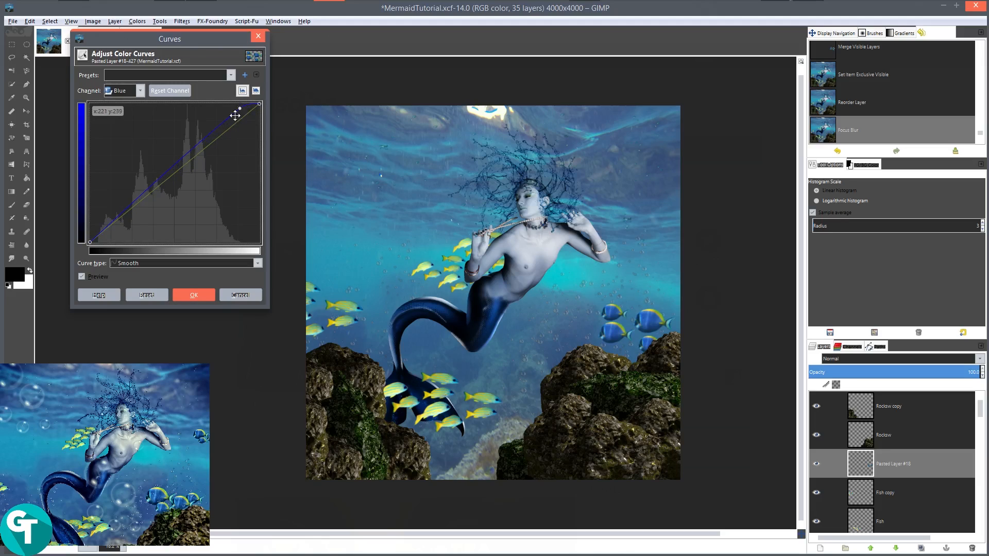
left_click_drag(150, 189, 156, 196)
mouse_move(238, 108)
left_mouse_down()
mouse_move(250, 130)
mouse_move(244, 124)
left_mouse_up()
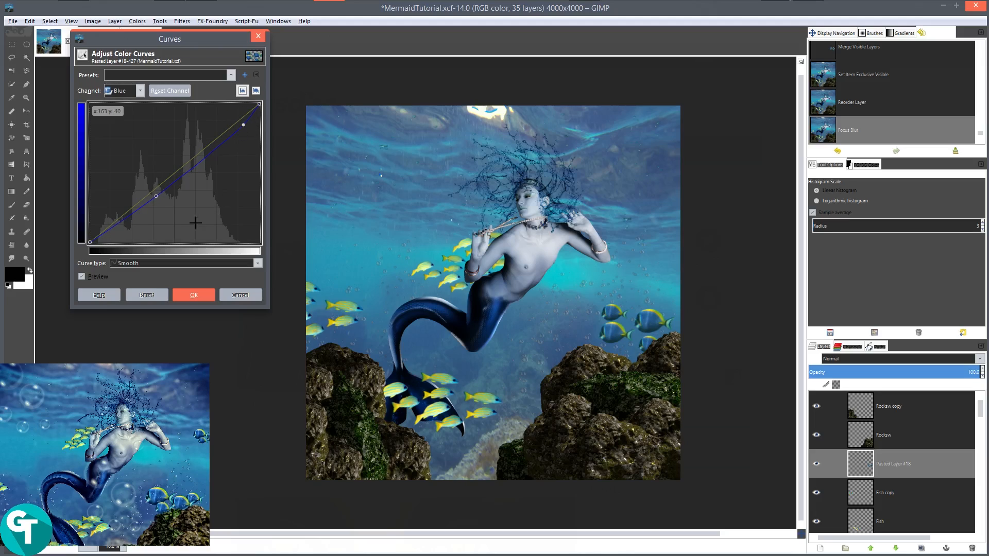
left_click(194, 295)
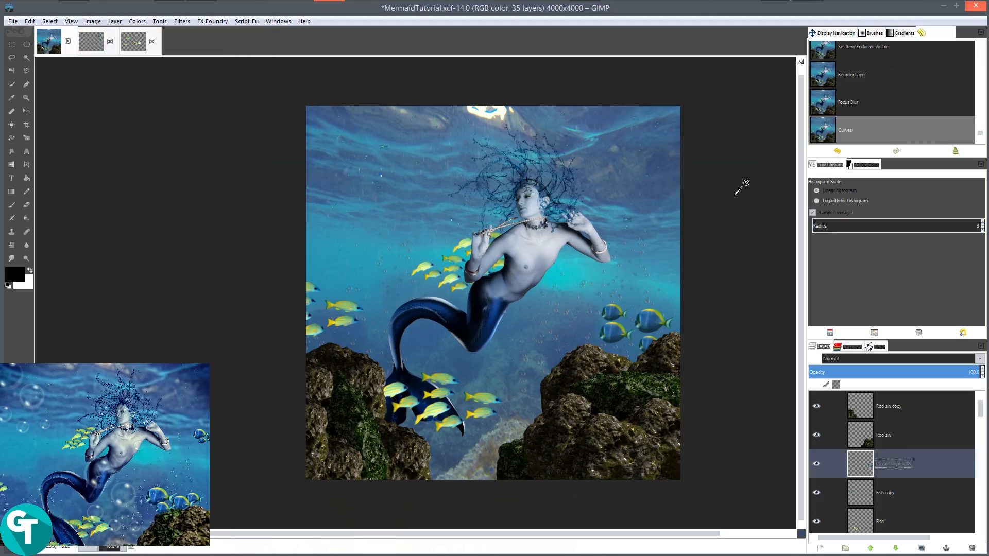
- Shift the blue fish layer's midtones toward blue with Color Balance, setting the Yellow–Blue level to 7
left_click(137, 21)
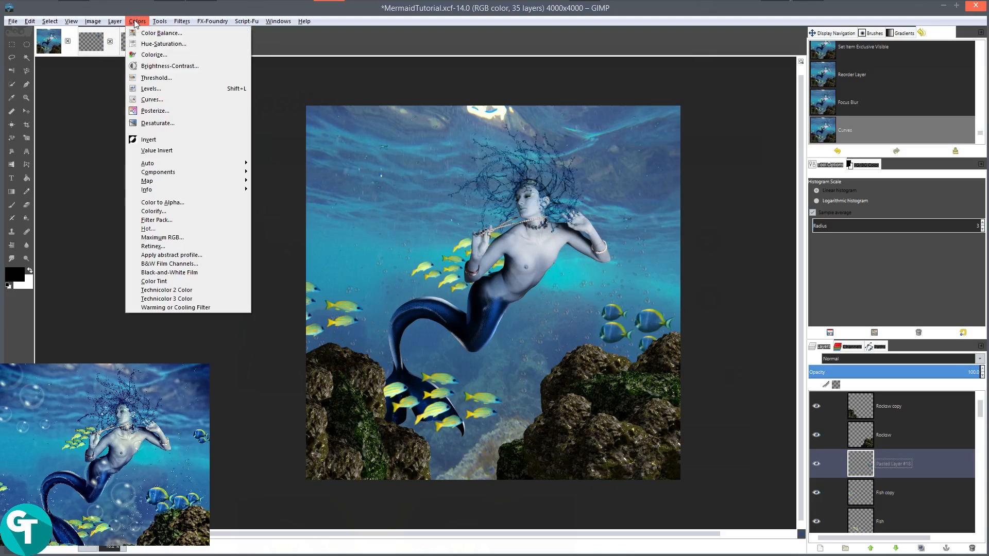
left_click(150, 31)
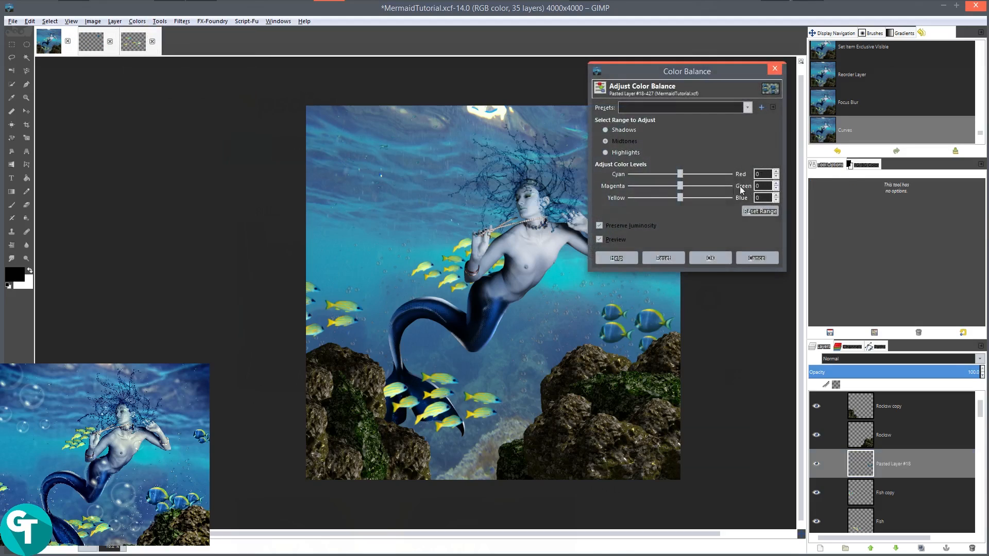
left_click_drag(680, 198, 683, 200)
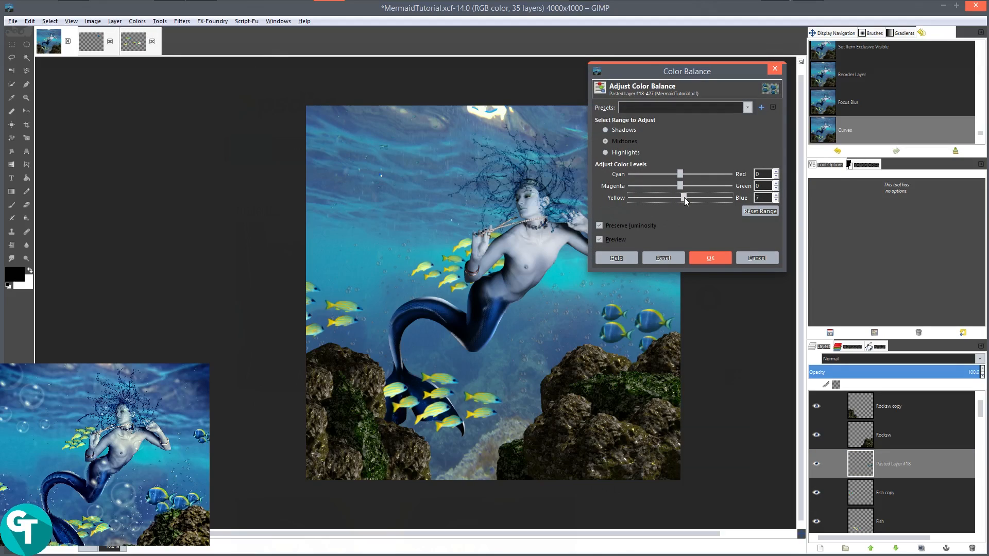
left_click(714, 261)
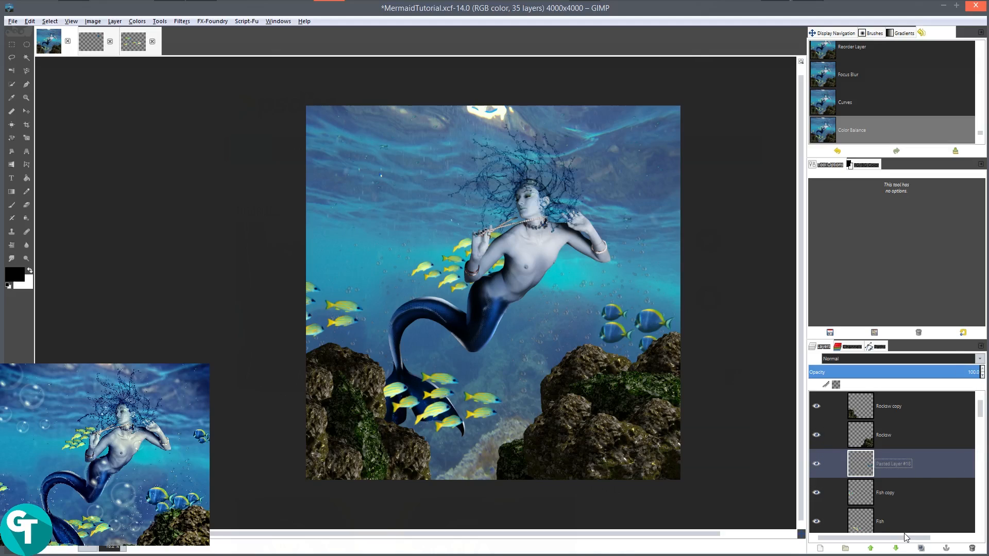
- Duplicate the blue fish group and move the copy up to the image's right edge, level with the mermaid's head and hand
left_click(922, 549)
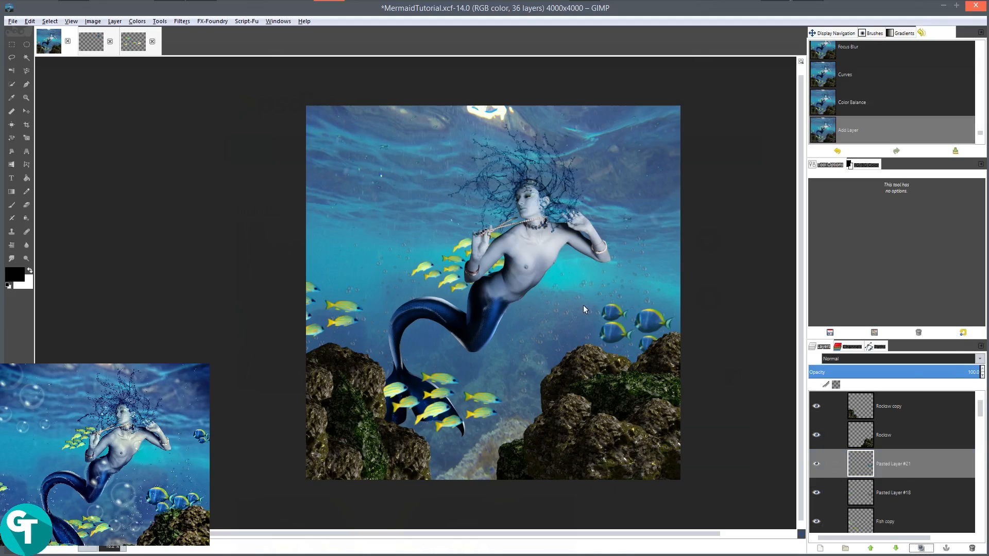
key("m")
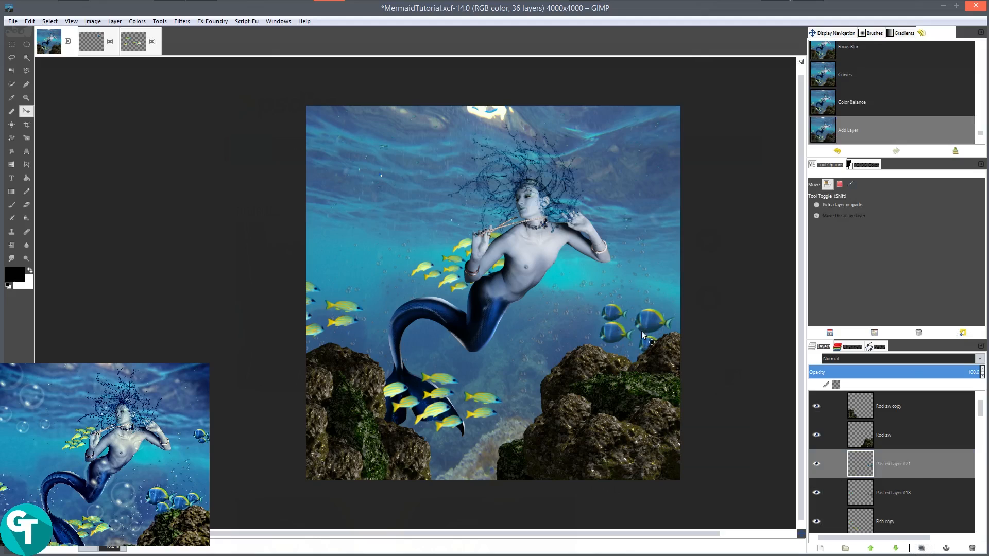
left_click_drag(647, 338, 684, 222)
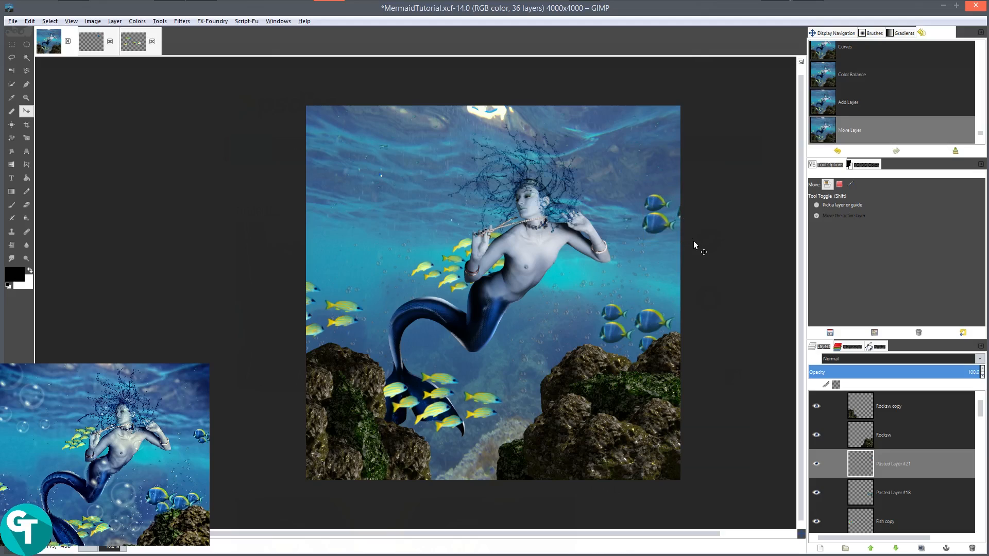
- Scale the copied blue fish group down to 452 × 289 pixels
key("shift+s")
left_click(706, 240)
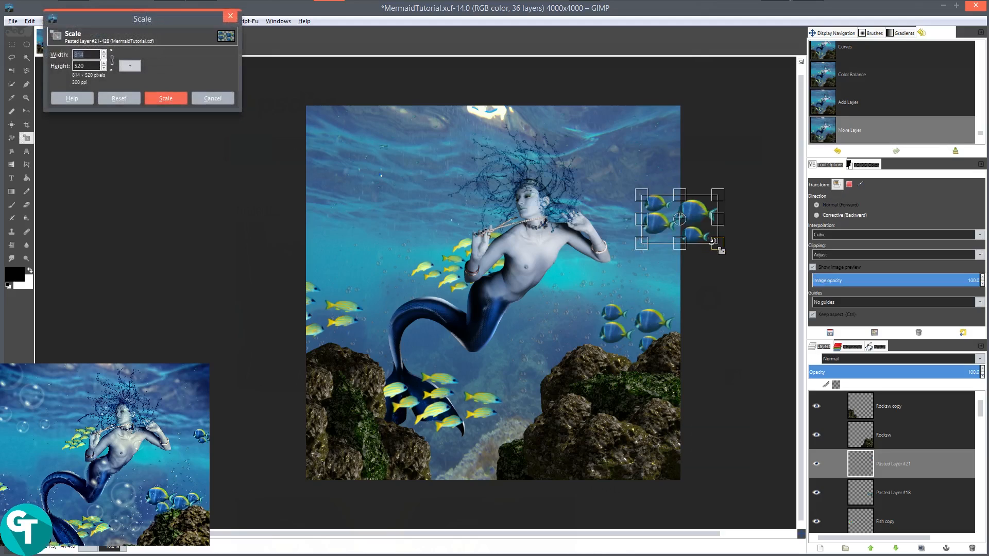
left_click_drag(709, 234, 696, 221)
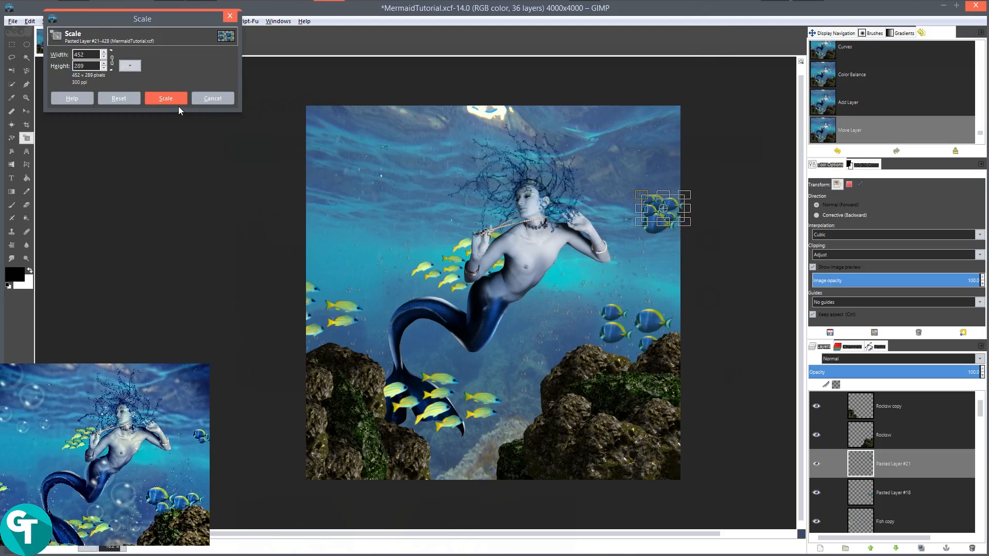
left_click(167, 99)
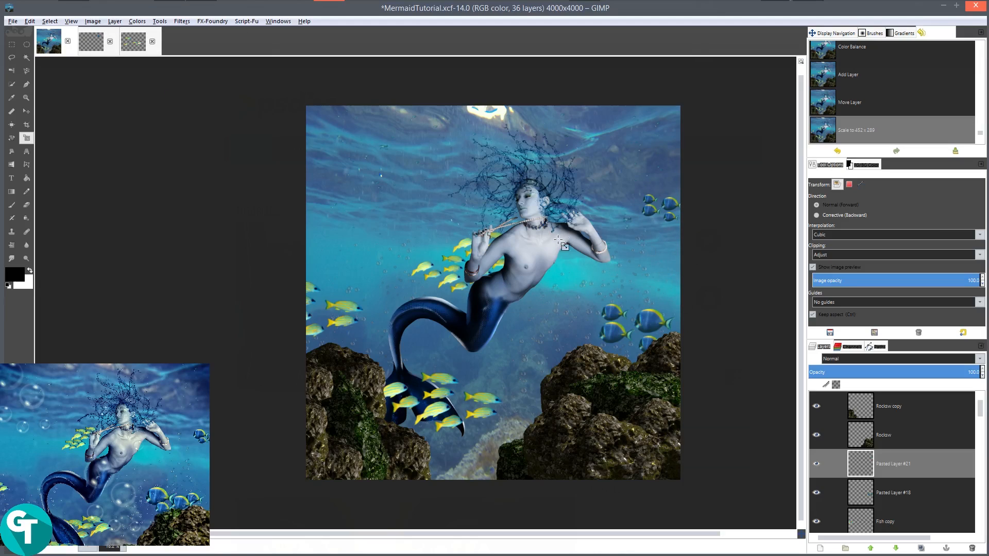
key("minus")
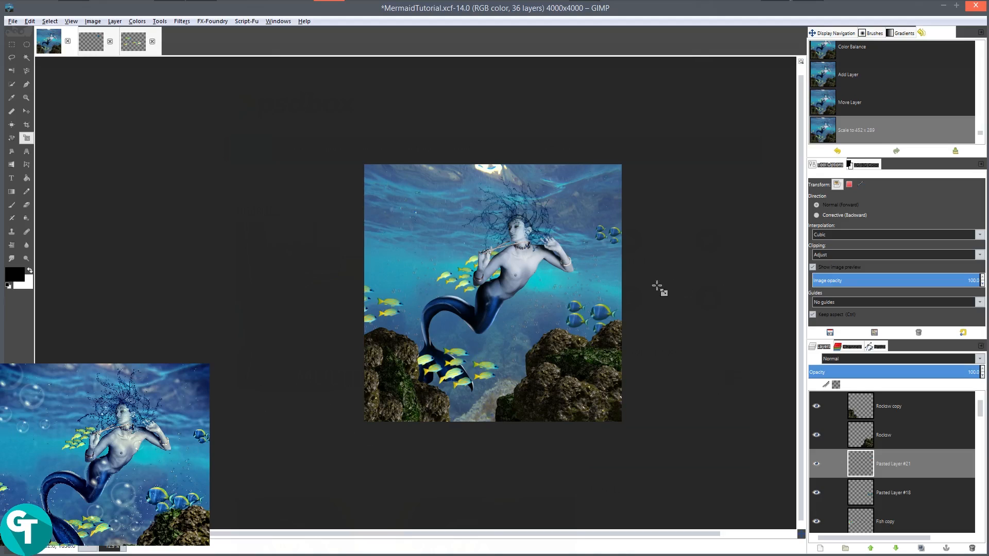
key("plus")
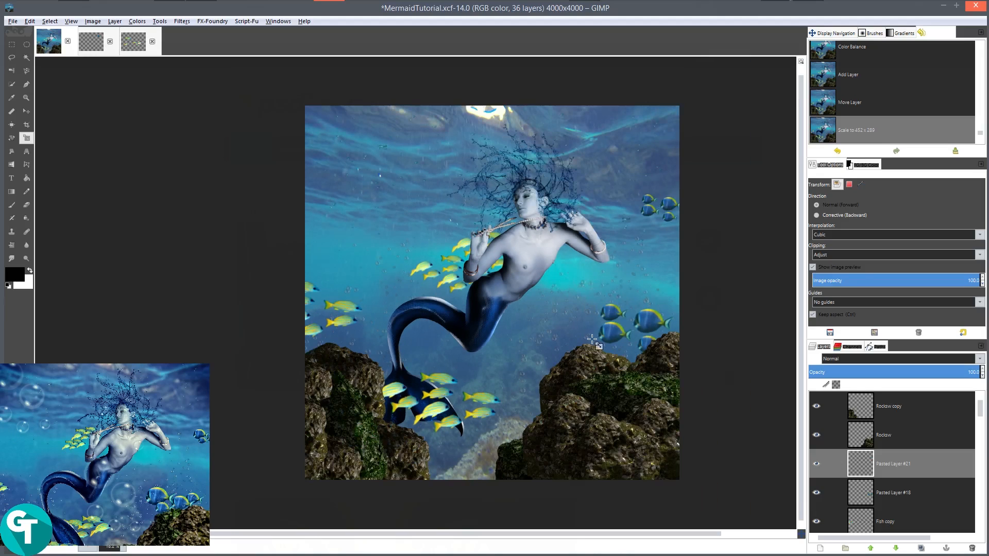
- Load the big_bubble PNG from the Mermaid Assets folder as a new layer above the topmost rock layer
left_click(133, 454)
scroll(133, 453, "down", 2)
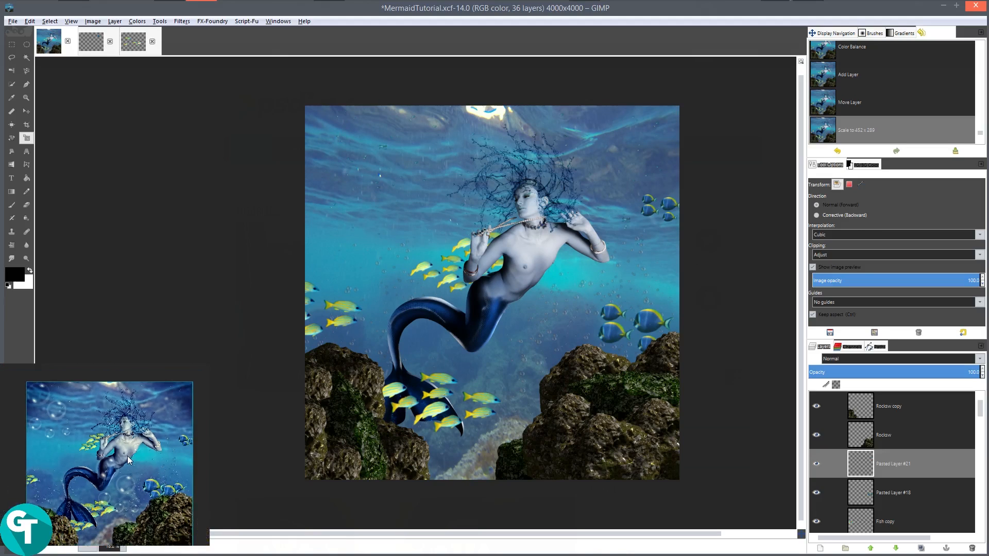
scroll(131, 453, "up", 1)
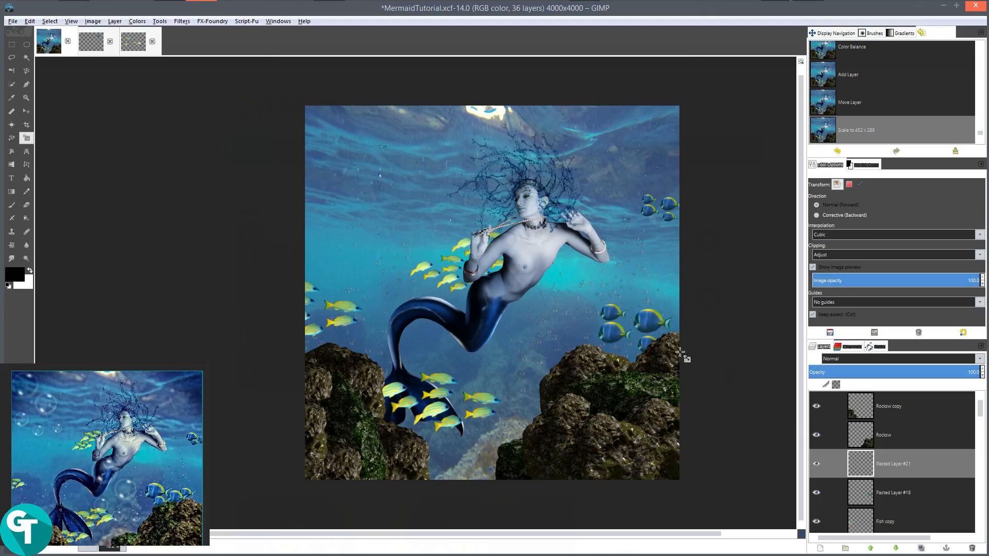
left_click(910, 406)
left_click(13, 22)
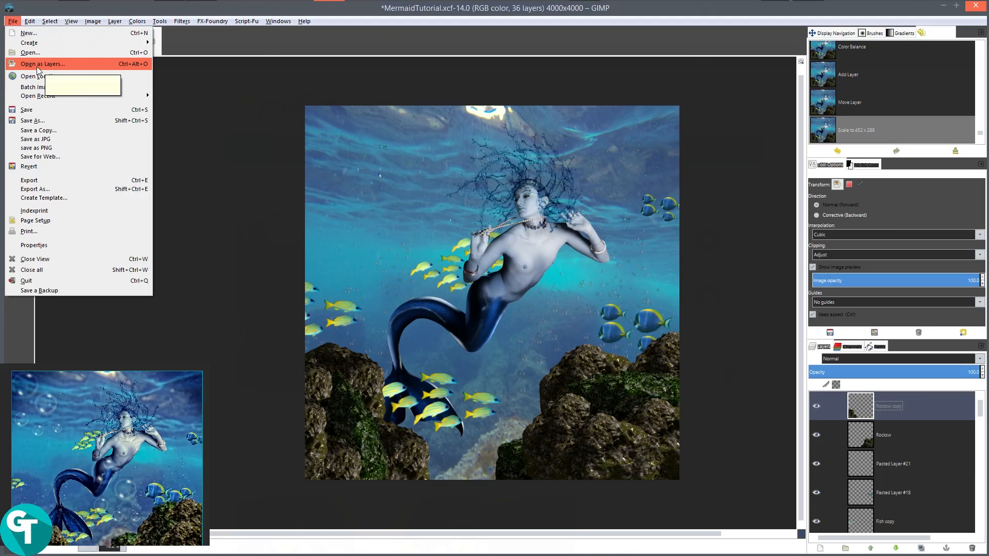
left_click(31, 52)
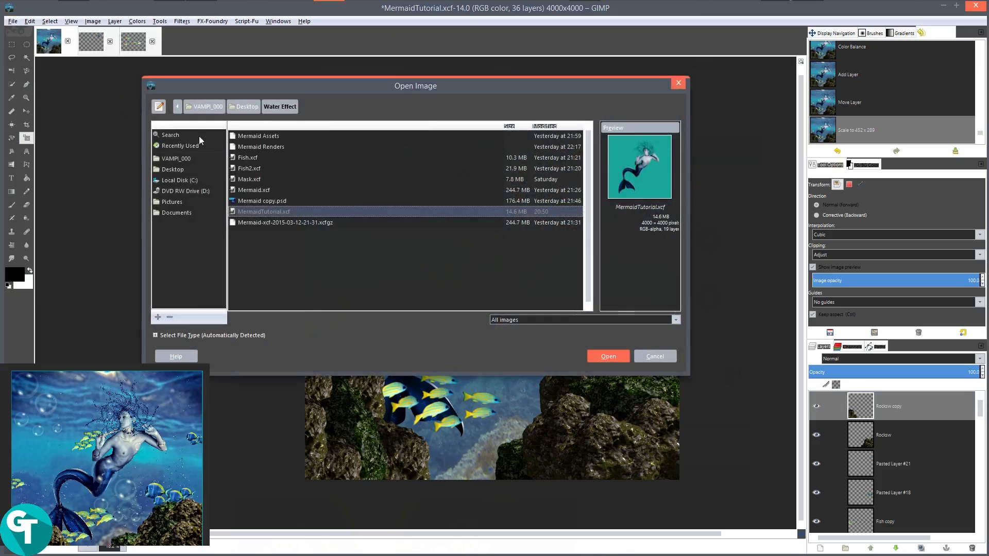
double_click(243, 136)
left_click(264, 168)
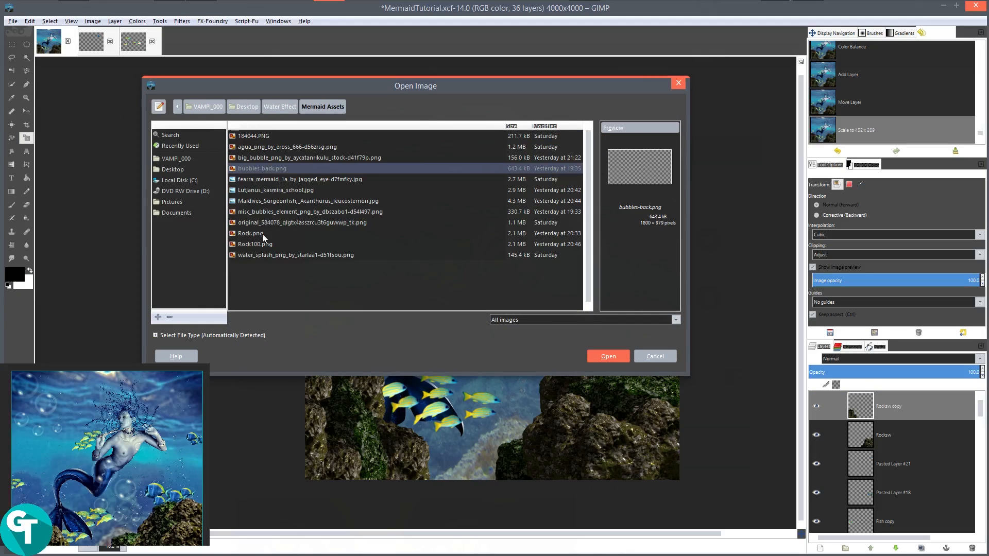
left_click(245, 157)
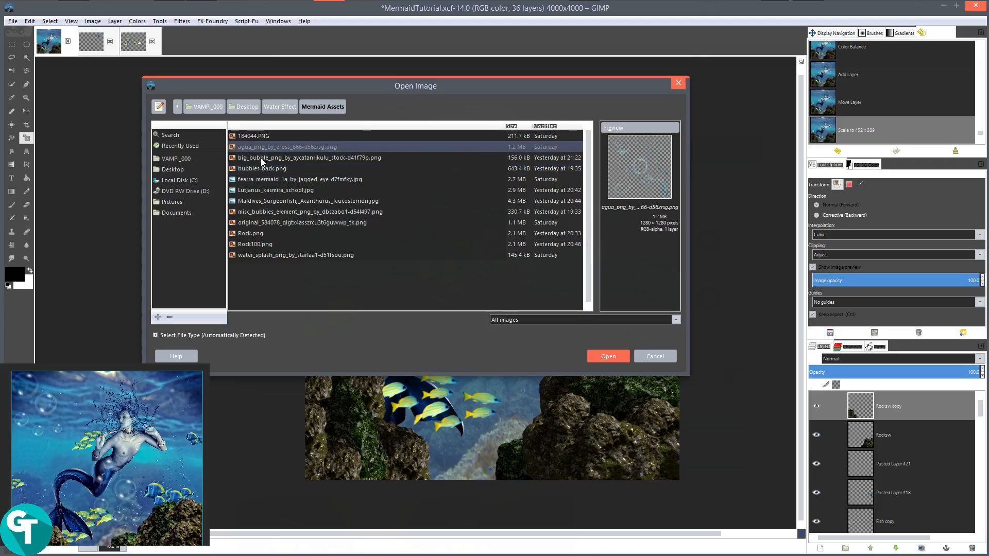
left_click(606, 357)
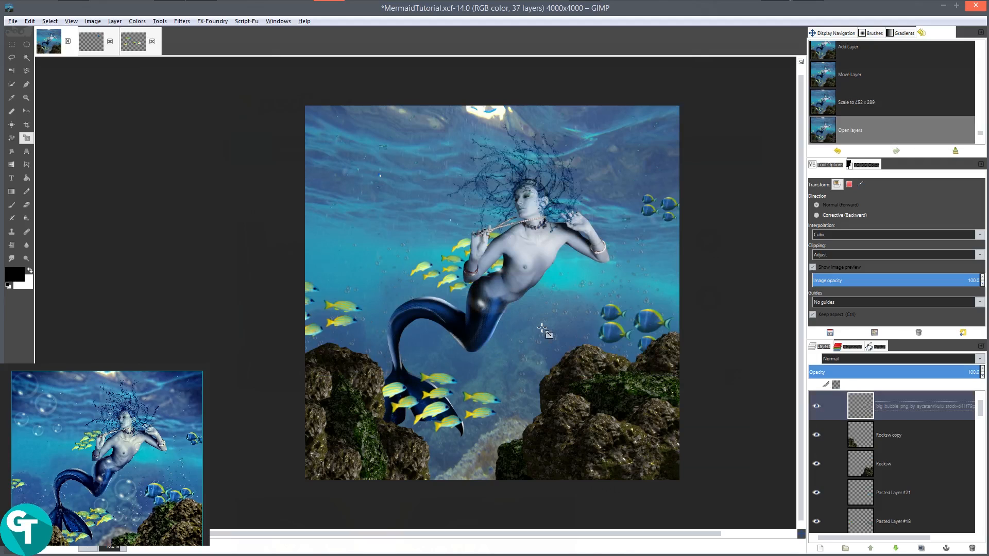
- Move the big bubble from the mermaid's hip to the upper-left area of the image
key("m")
left_click_drag(483, 298, 339, 156)
scroll(357, 189, "up", 2)
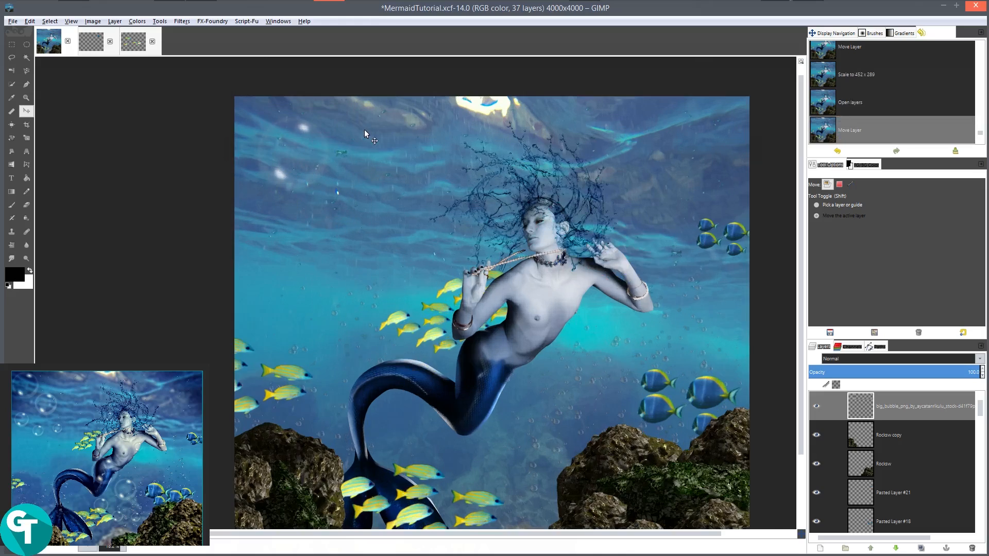
left_click_drag(230, 153, 227, 157)
scroll(453, 174, "down", 1)
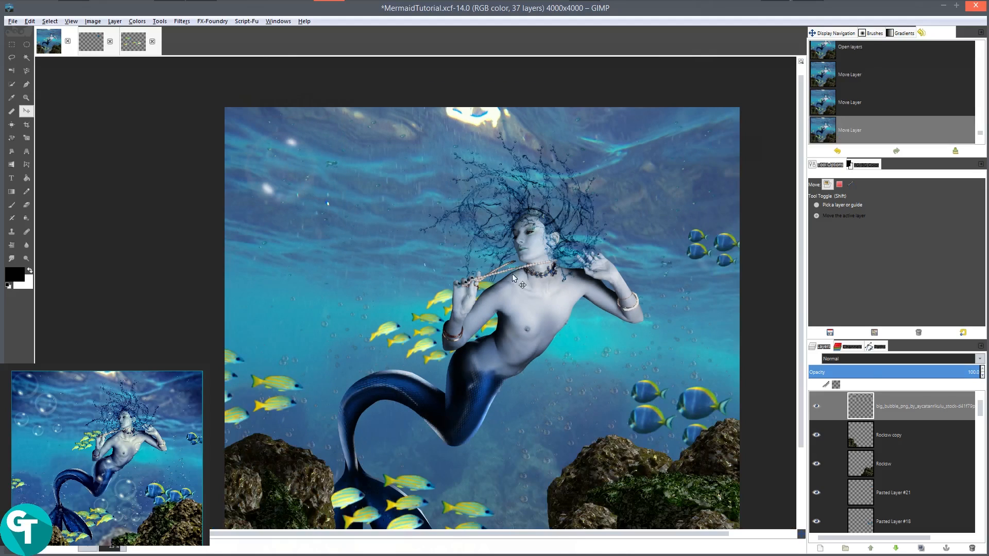
- Duplicate the big bubble, place the copy just right of and below the original, and scale it to 740 × 740 pixels
left_click(922, 548)
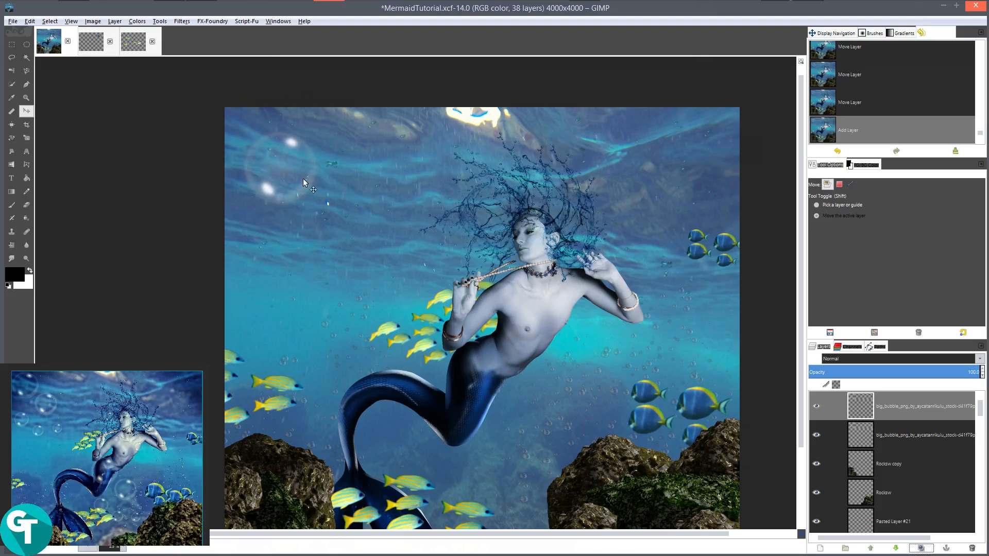
left_click_drag(303, 178, 387, 206)
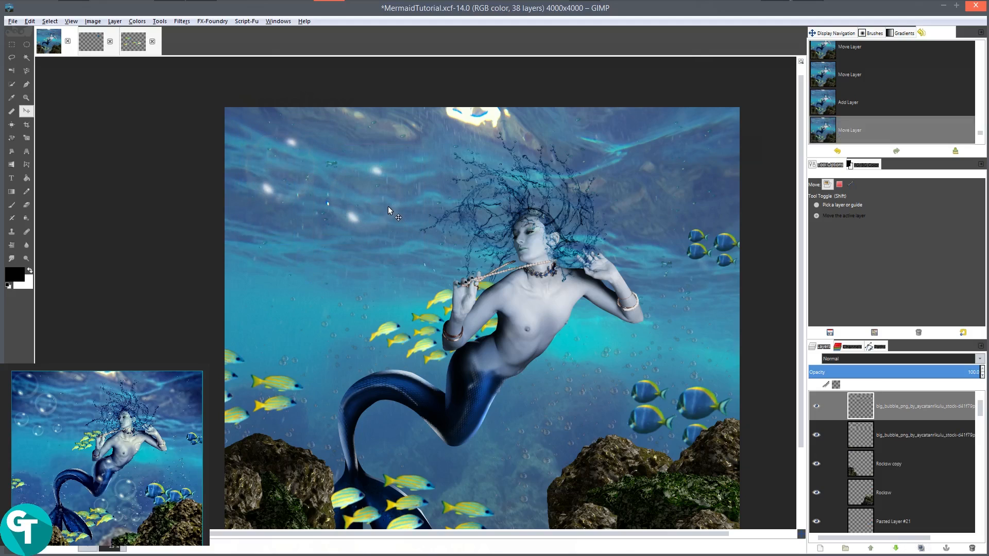
key("shift+s")
left_click(388, 206)
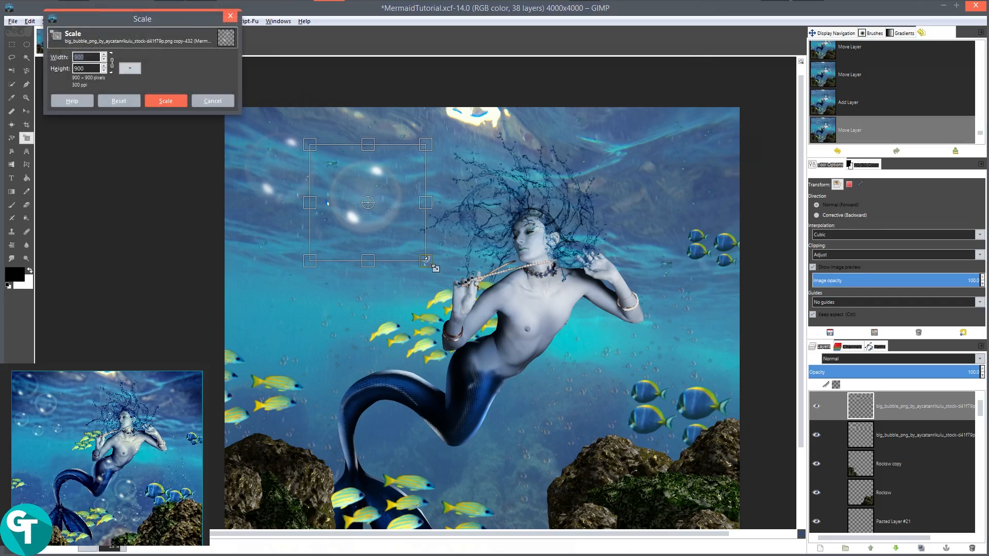
left_click_drag(426, 260, 406, 239)
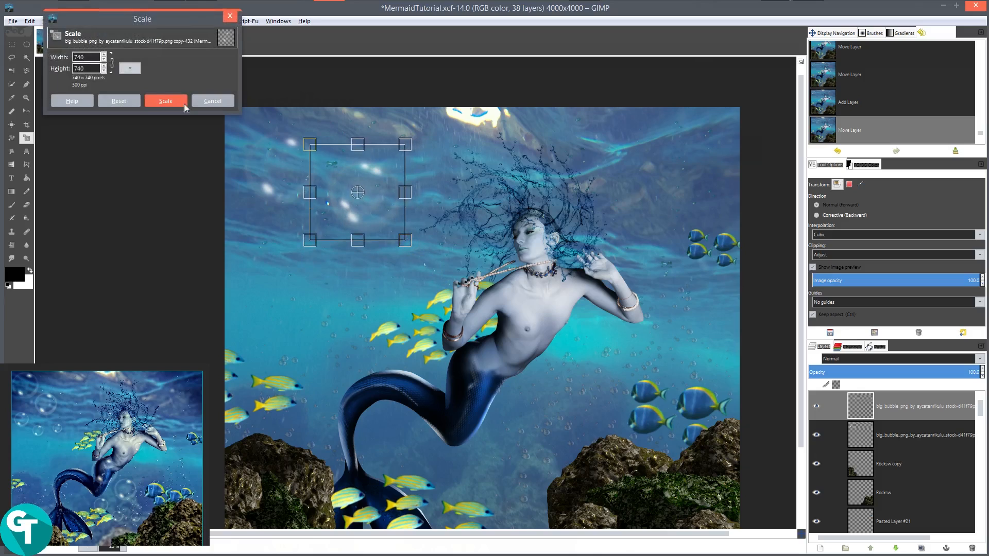
left_click(160, 99)
key("m")
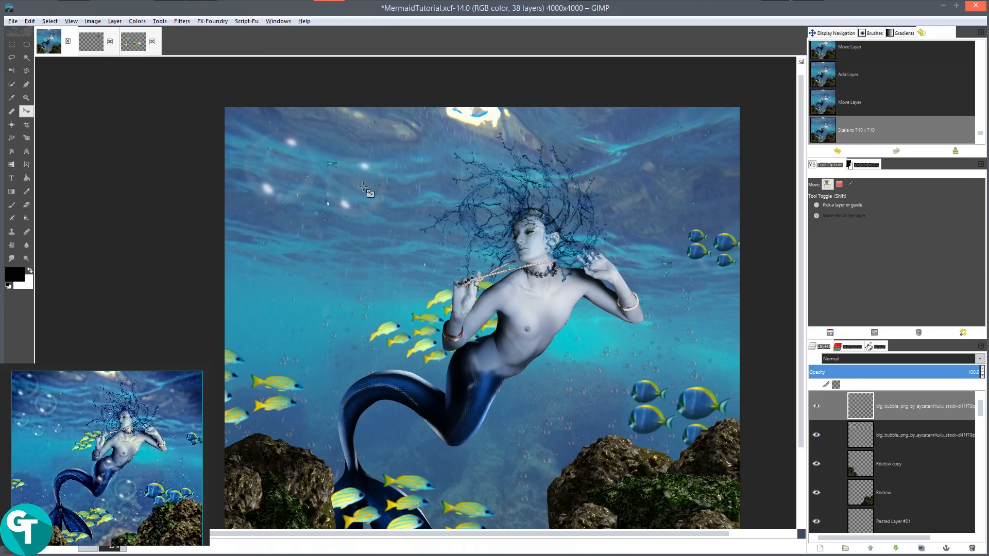
left_click_drag(364, 187, 367, 194)
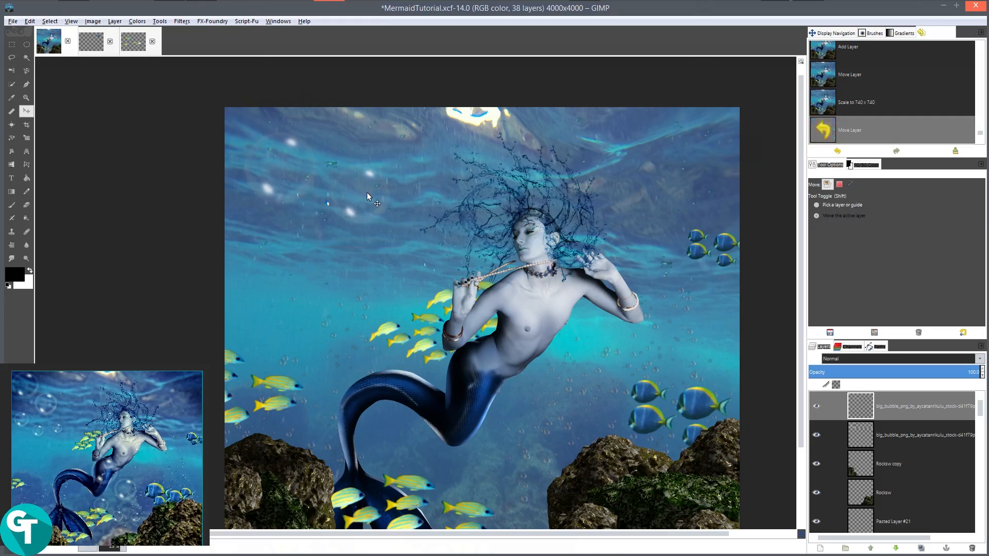
- Duplicate the second bubble, move the copy below the first bubble, and scale it to 590 × 590 pixels
key("shift+ctrl+d")
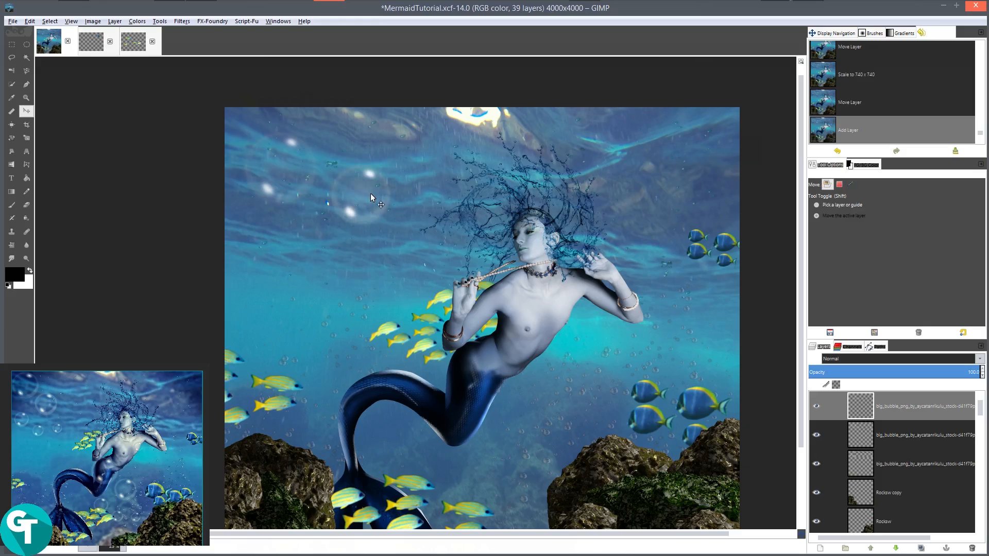
left_click_drag(371, 191, 310, 260)
key("shift+s")
left_click(332, 279)
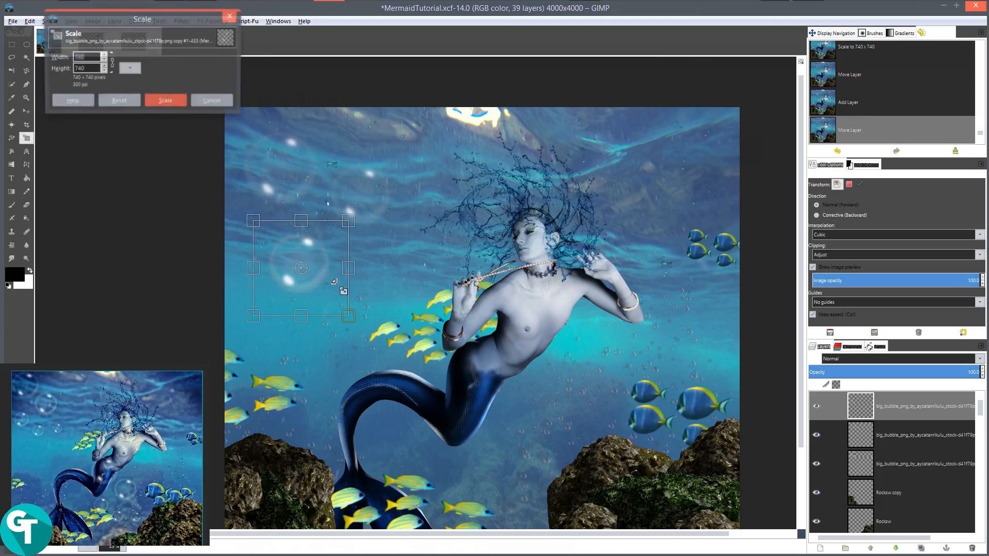
left_click_drag(347, 315, 329, 297)
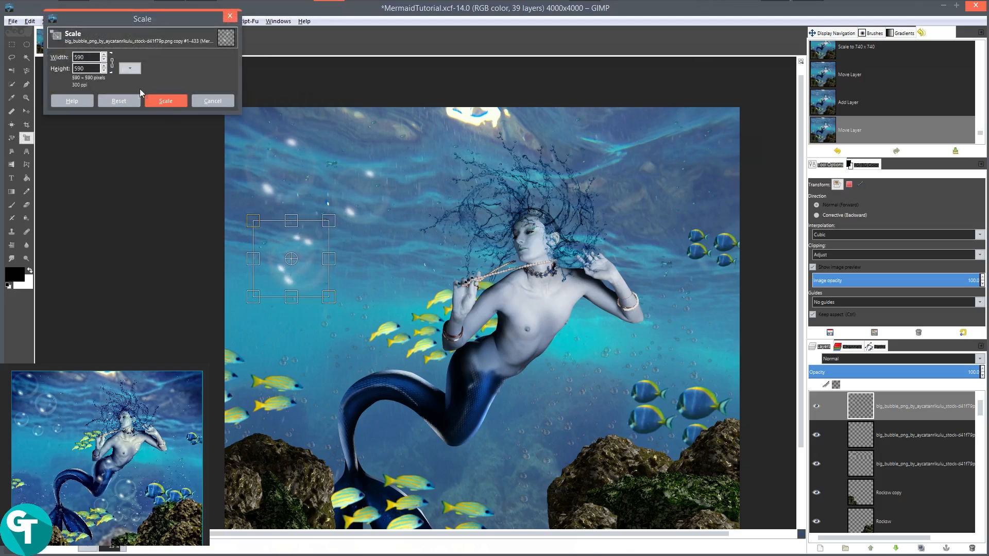
left_click(166, 101)
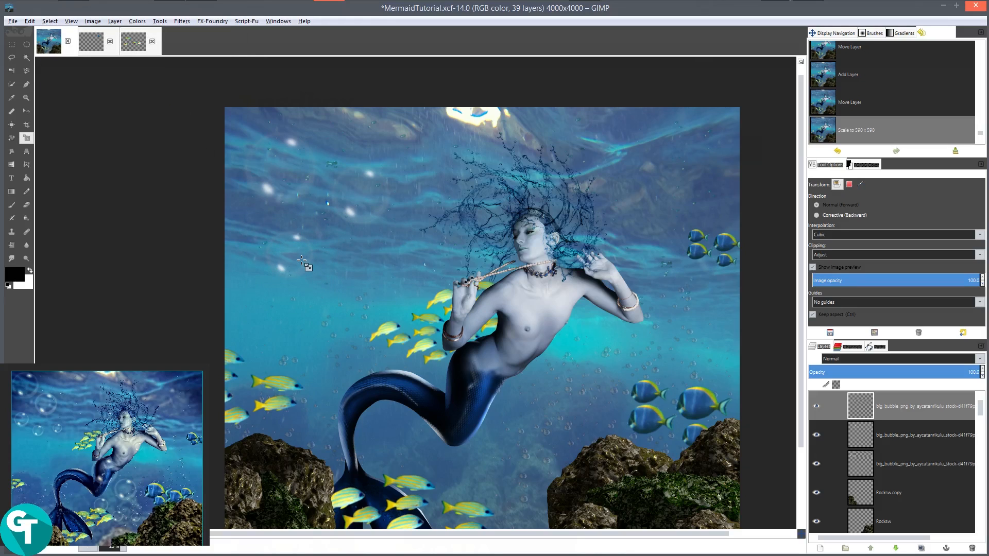
- Duplicate the third bubble, scale the copy to 445 × 445 pixels, and place it just to the third bubble's right
key("shift+ctrl+d")
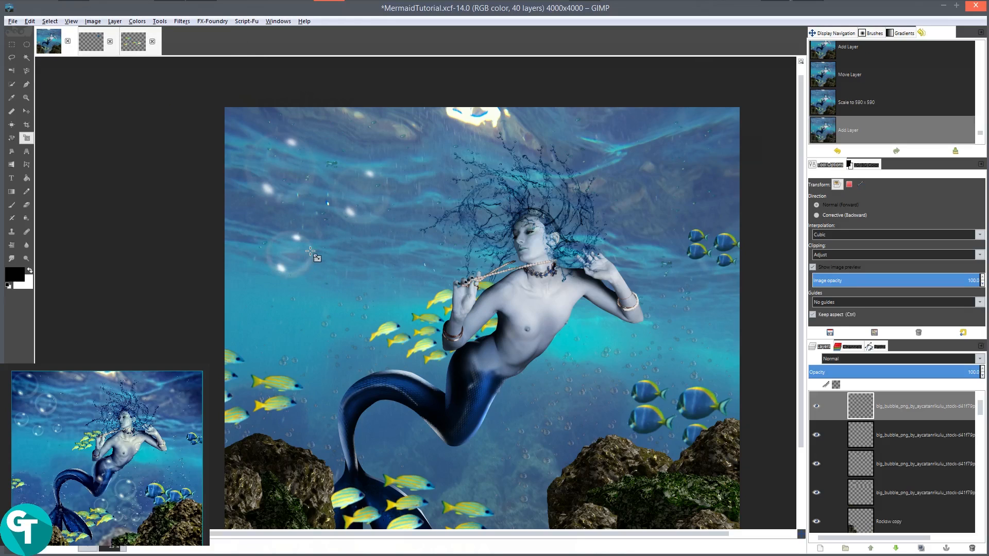
key("m")
left_click_drag(301, 258, 339, 282)
key("shift+s")
left_click(339, 280)
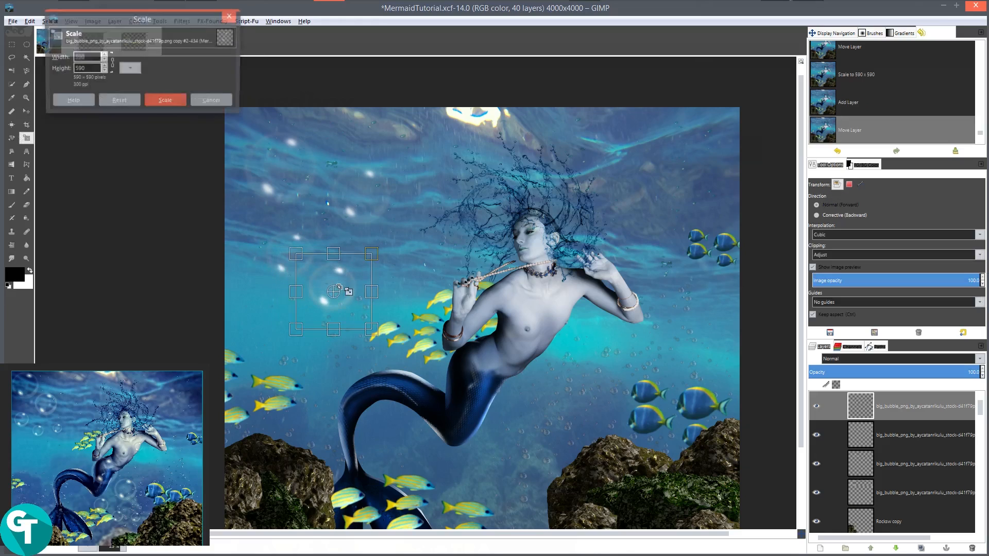
left_click_drag(365, 313, 362, 310)
left_click(165, 102)
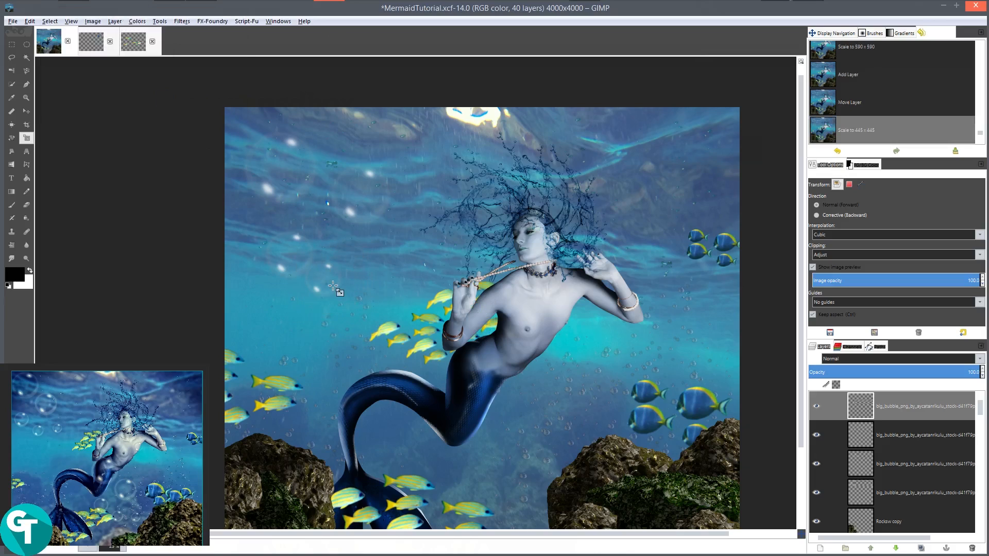
key("m")
left_click_drag(328, 277, 344, 272)
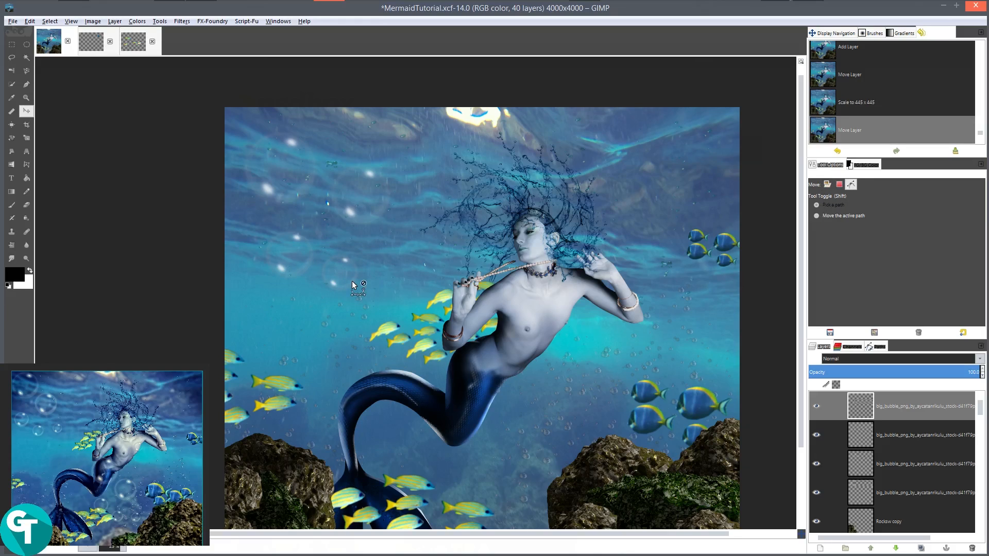
- Duplicate the fourth bubble, scale the copy to 342 × 342 pixels, and place it to the right, toward the mermaid's hand
key("shift+ctrl+d")
left_click_drag(345, 271, 403, 262)
key("shift+s")
left_click(402, 262)
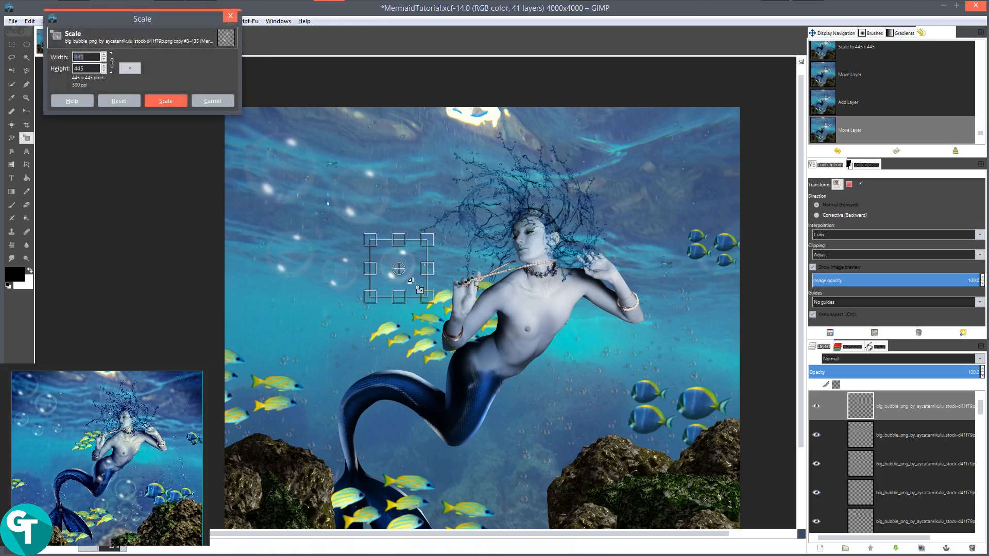
left_click_drag(426, 297, 422, 292)
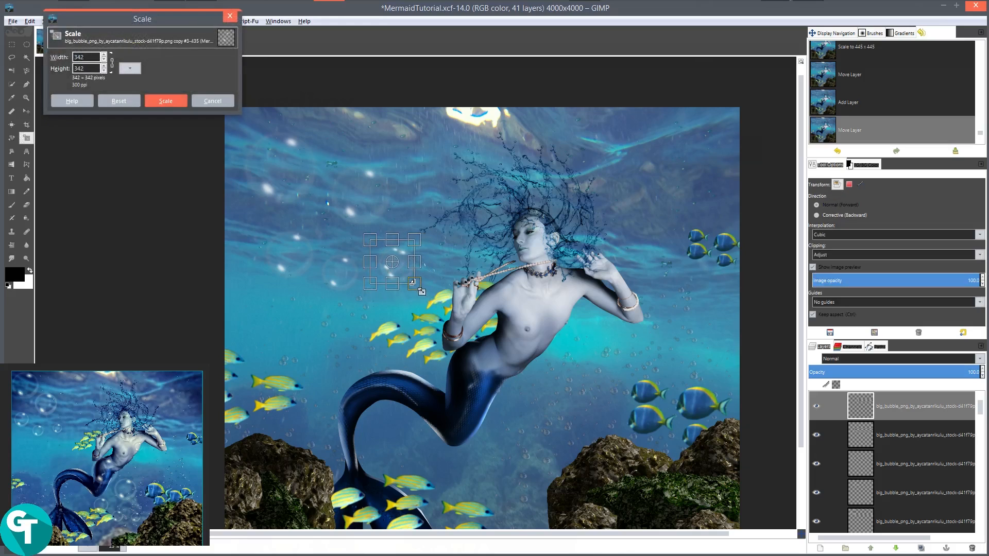
left_click(165, 101)
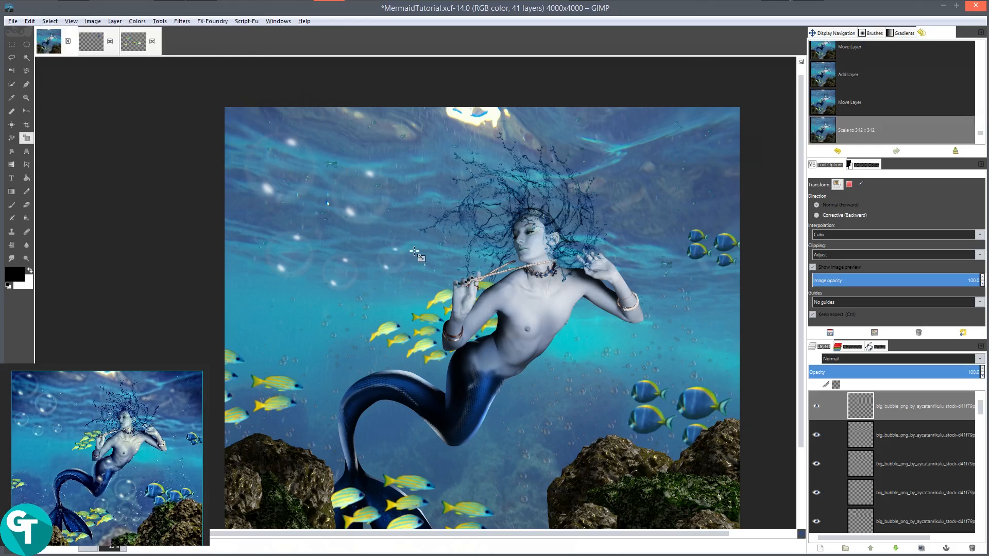
key("m")
left_click_drag(397, 261, 399, 261)
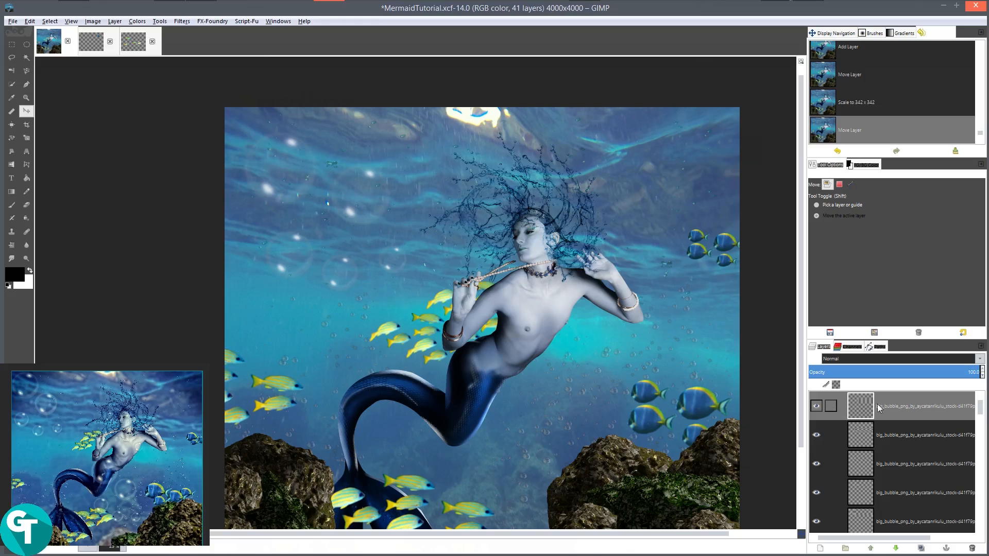
- Duplicate the original, largest bubble layer directly above the Rocks layers to have a spare
scroll(892, 465, "down", 2)
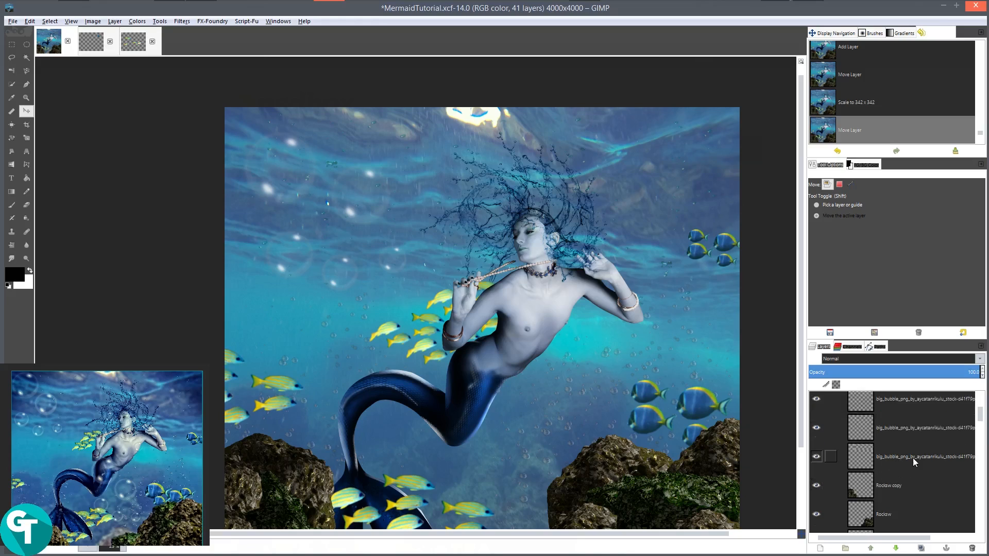
left_click(913, 459)
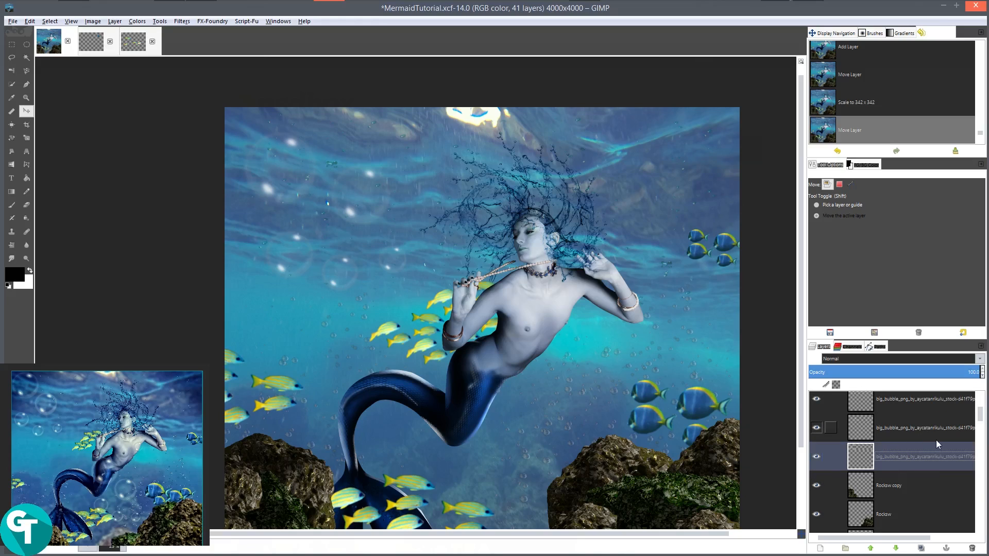
left_click(921, 548)
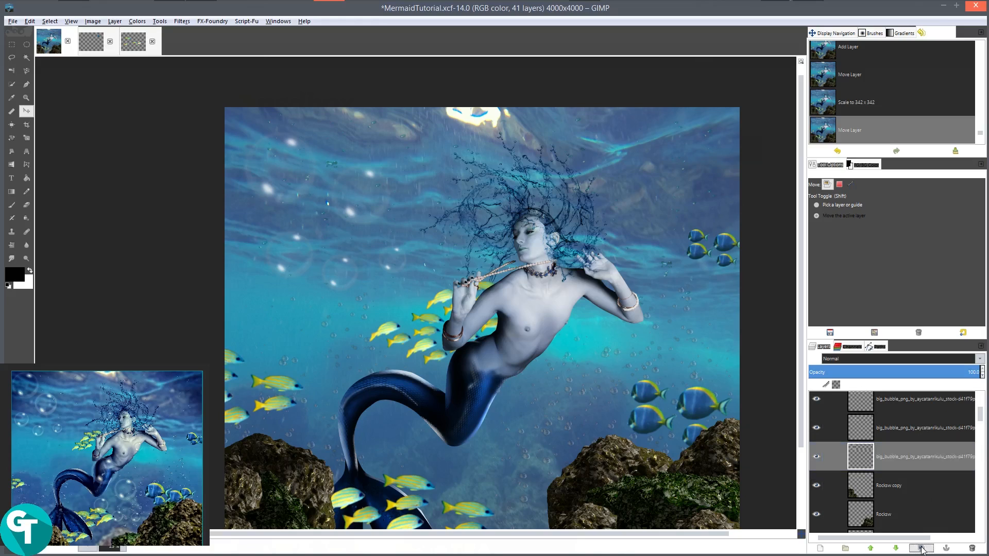
- Hide every layer except the new copy of the largest bubble and the four smaller bubbles above it
left_click(817, 458, "shift")
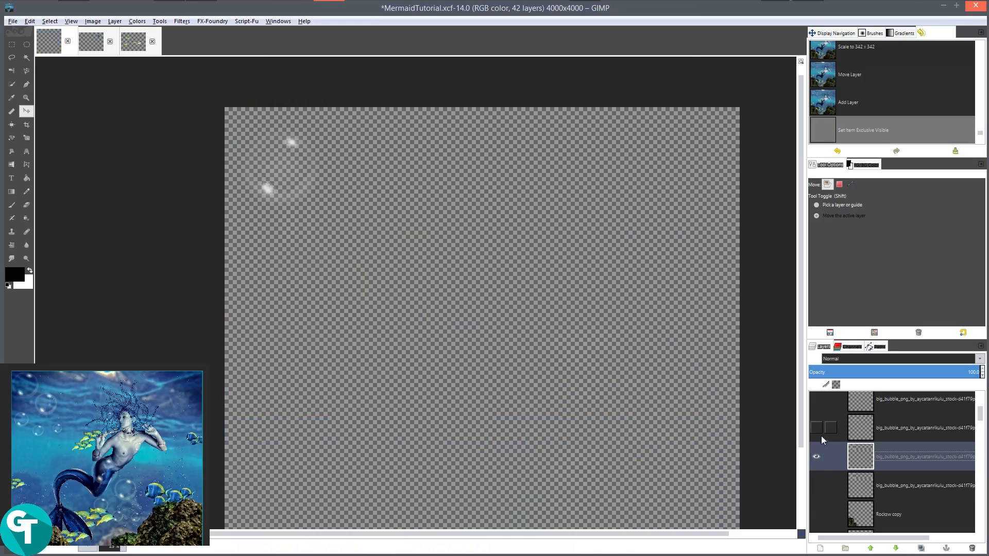
left_click(818, 430)
left_click(817, 407)
scroll(821, 403, "up", 2)
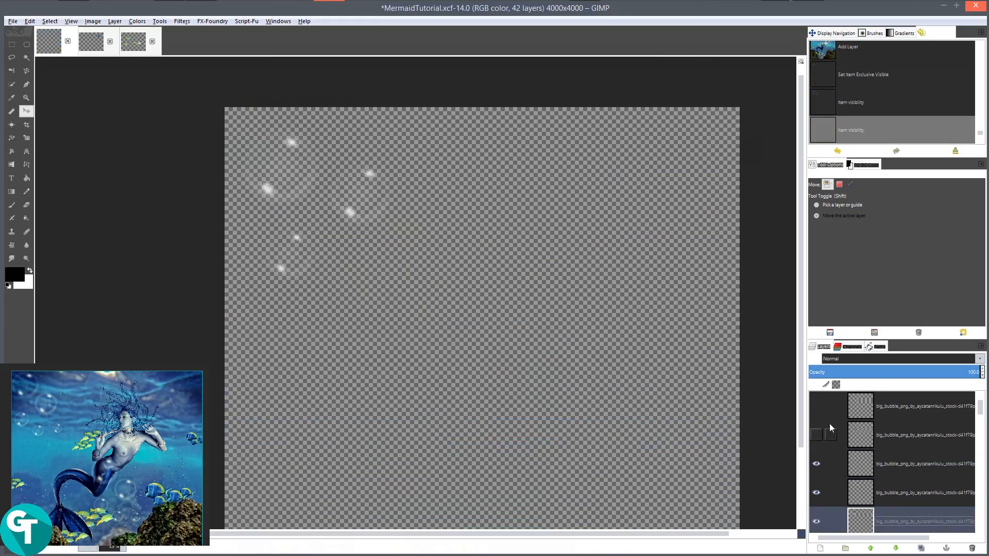
left_click(816, 439)
left_click(818, 405)
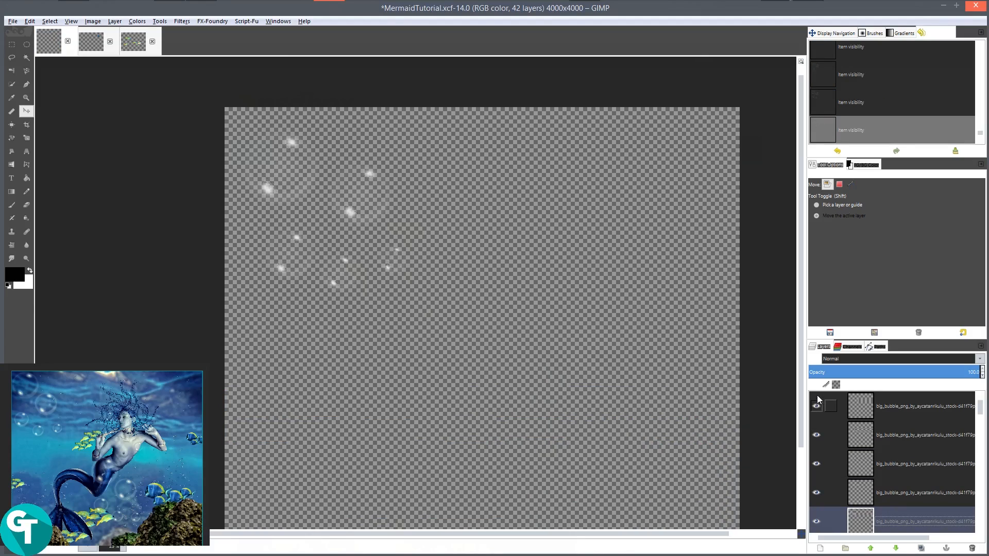
- Merge the visible bubble layers into one, expanded as necessary, and show all the other layers again
left_click(877, 403)
right_click(877, 403)
left_click(922, 368)
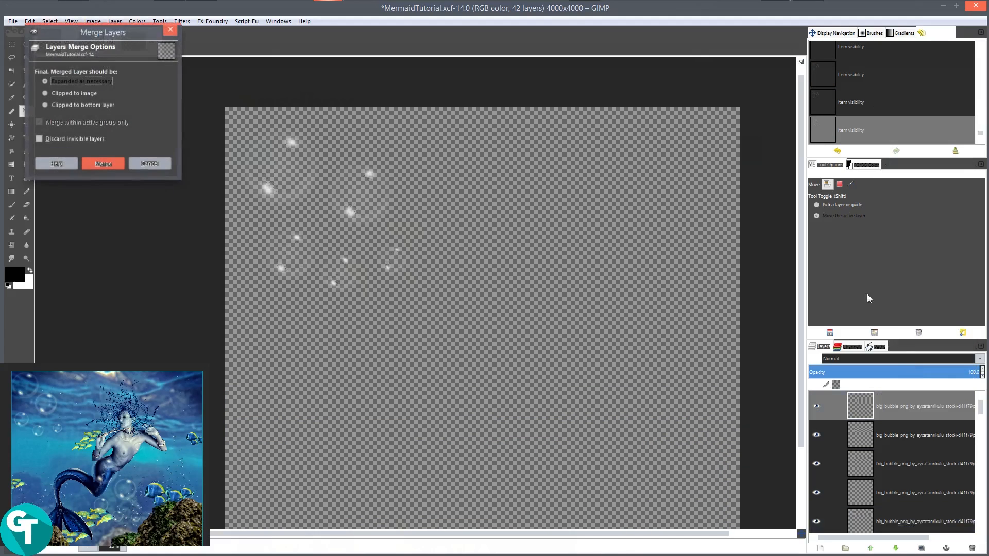
left_click(99, 163)
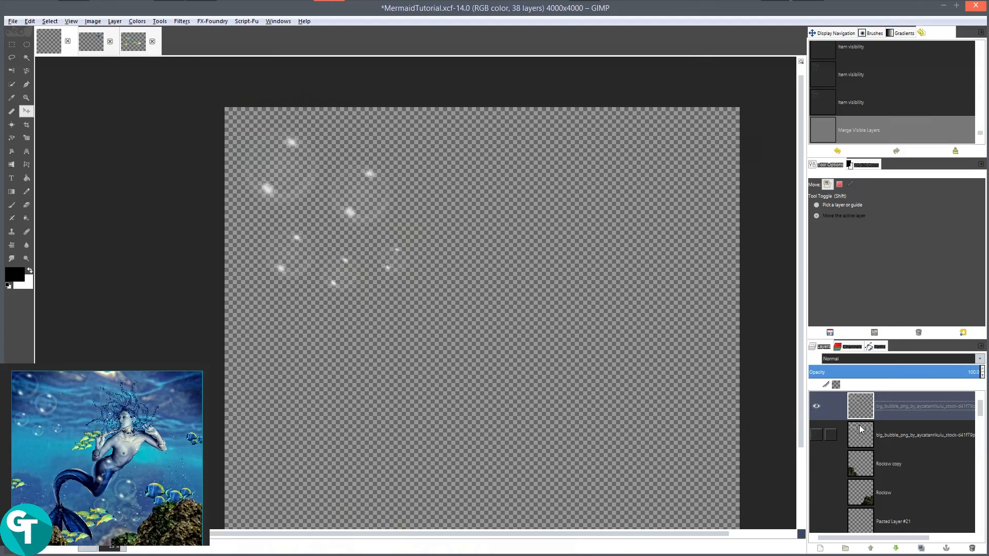
left_click(814, 408, "shift")
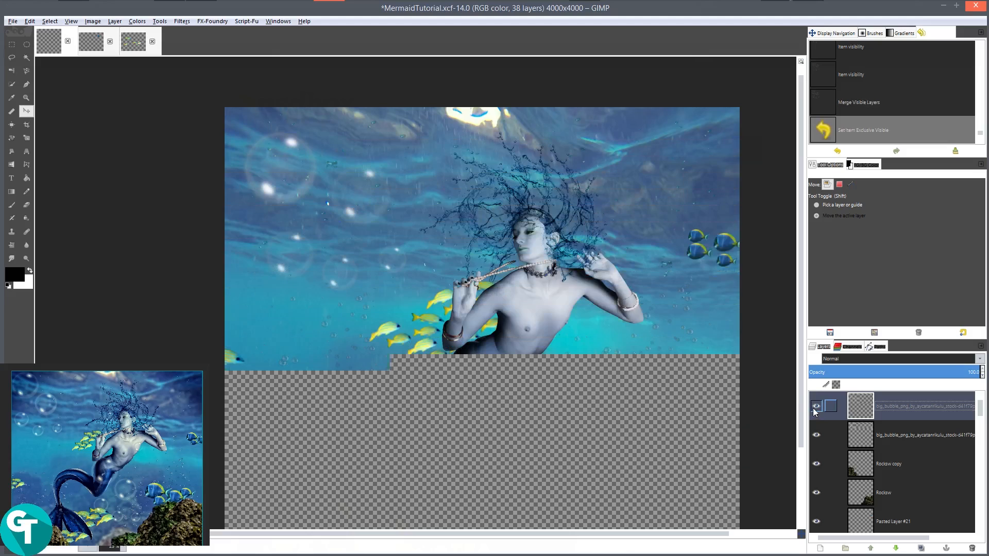
- Move the spare big bubble down to just above the yellow fish near the image's left edge
left_click(903, 438)
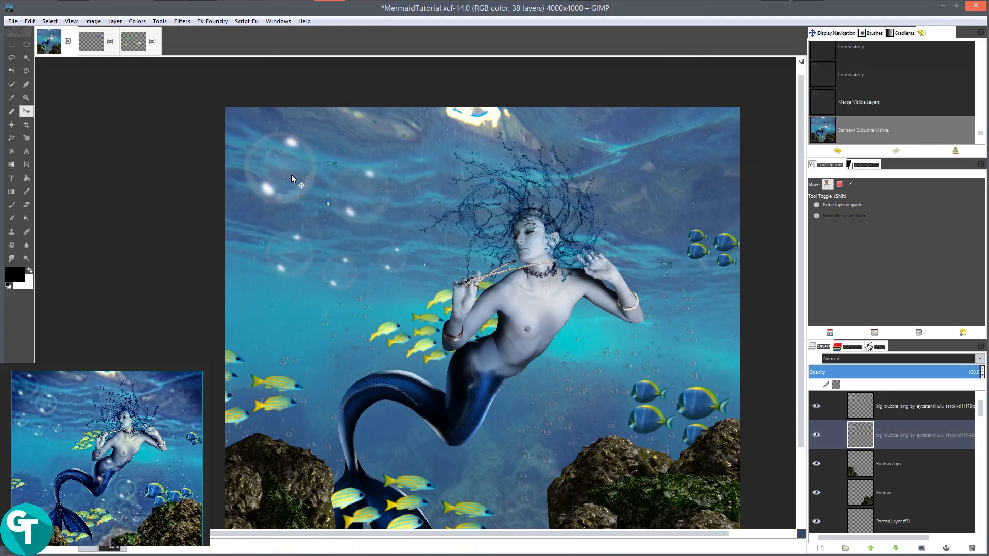
left_click_drag(283, 230, 261, 360)
- Rename the merged bubble layer as bubble
left_click(895, 407)
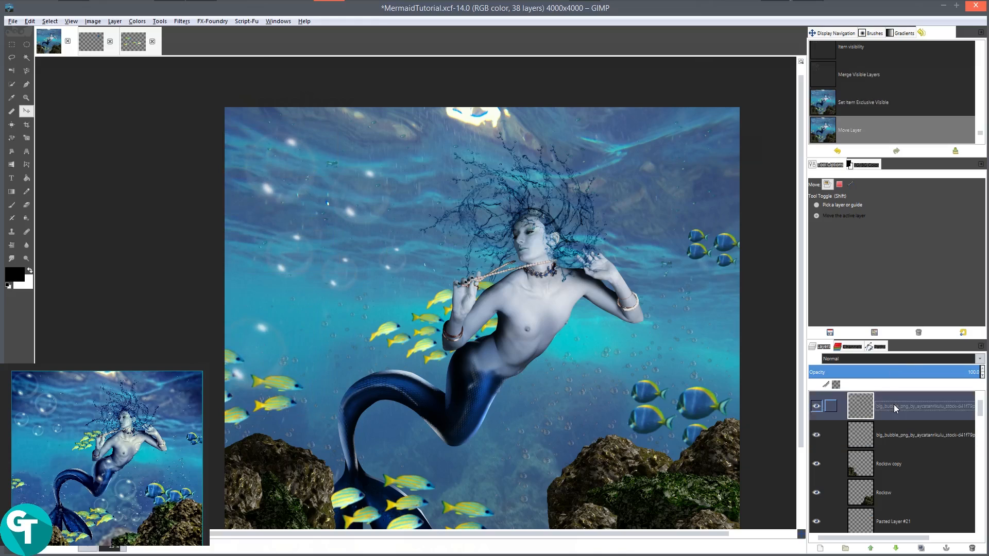
double_click(916, 409)
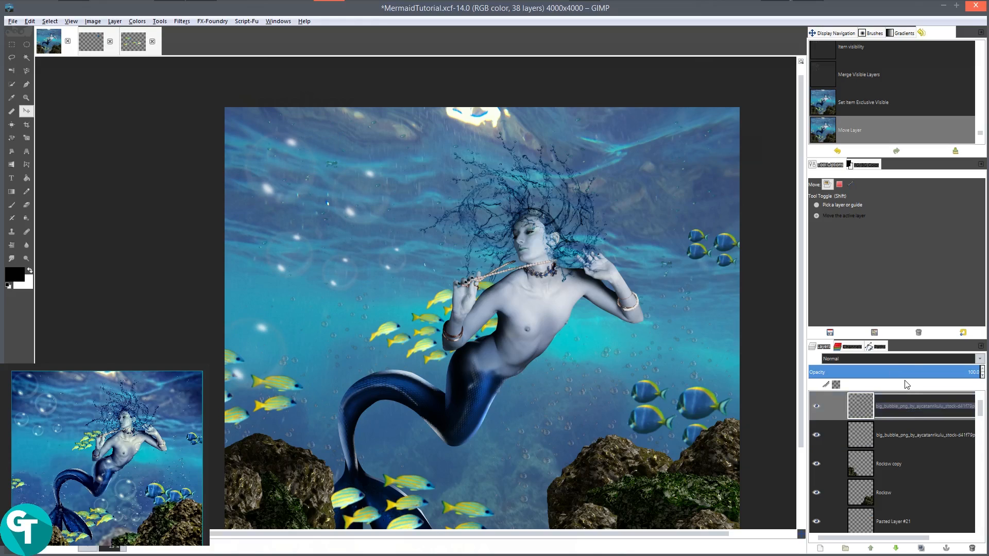
type("bubble")
key("Return")
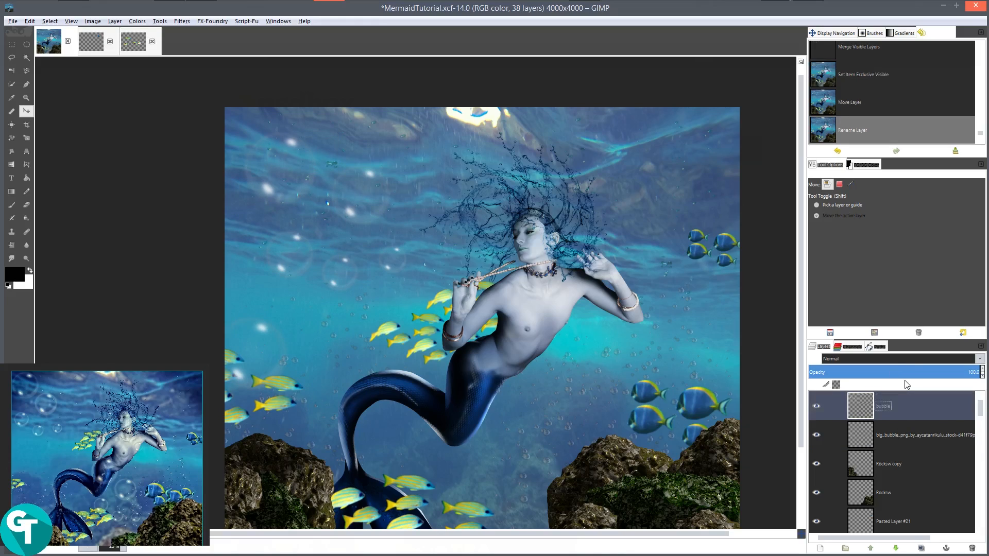
- Duplicate the bubble layer and move the copy down over the mermaid's lower body and the water beside the large rock
left_click(921, 548)
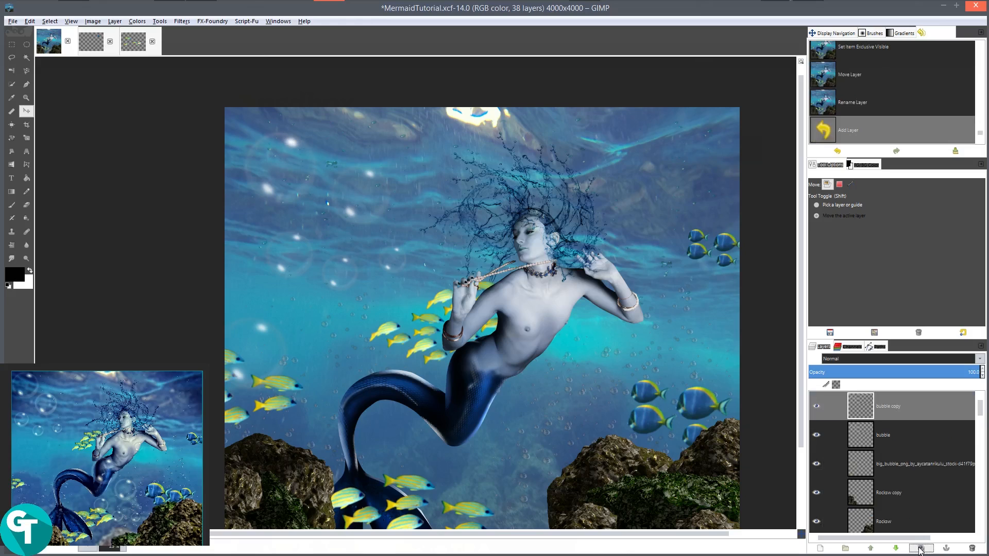
scroll(453, 255, "down", 1)
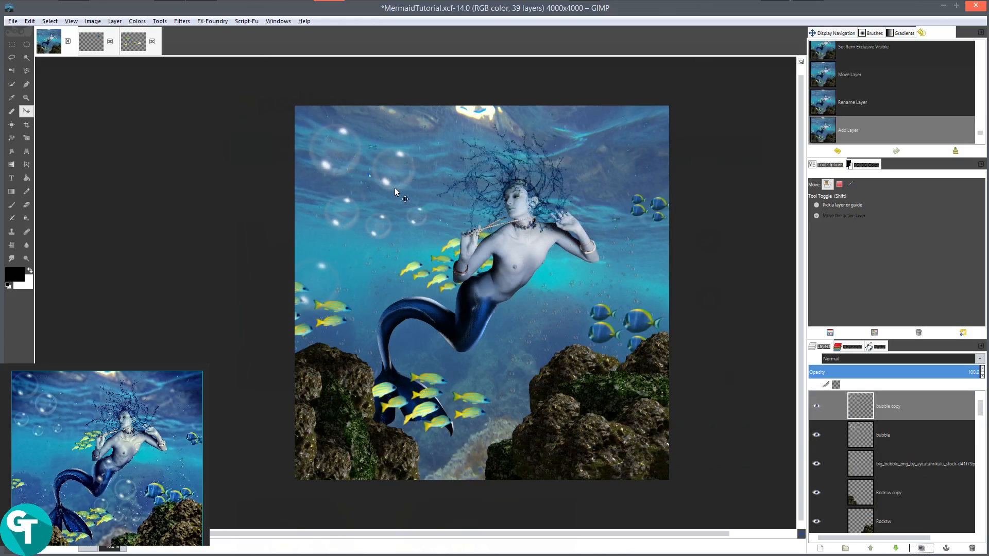
left_click_drag(395, 188, 540, 357)
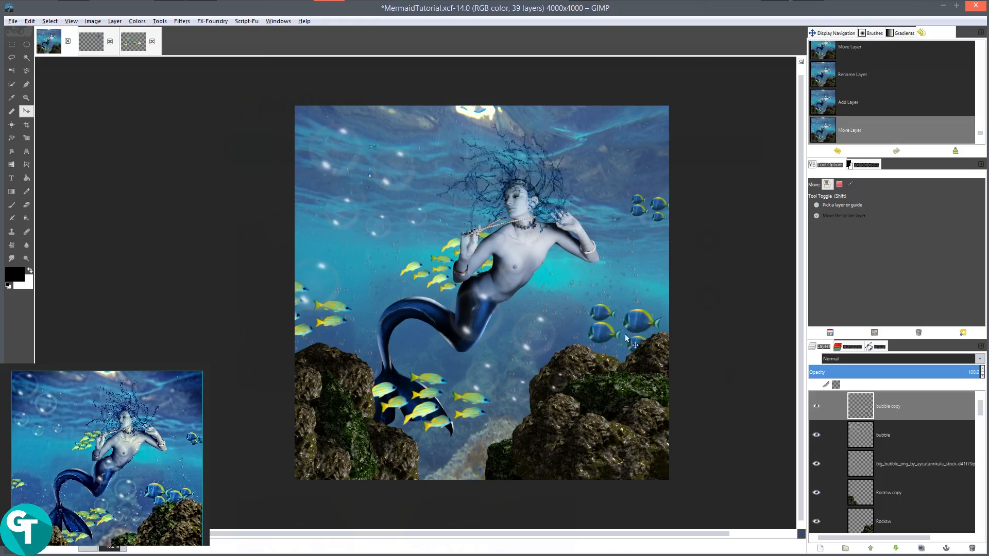
left_click(903, 444)
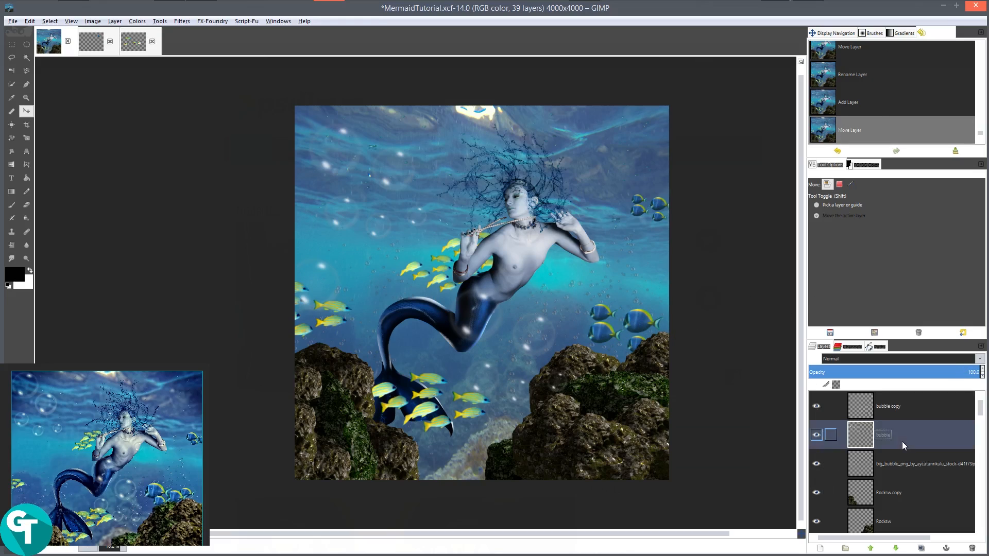
left_click_drag(313, 297, 362, 297)
key("ctrl+z")
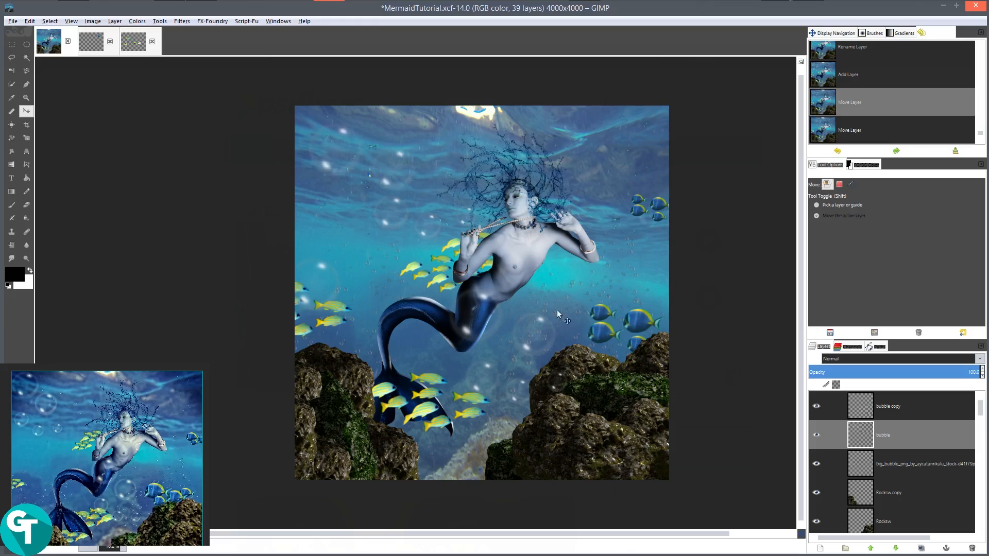
- Move the spare big bubble above the small blue fish in the upper-right water and place a duplicate of it over the mermaid's bent arm
left_click(895, 461)
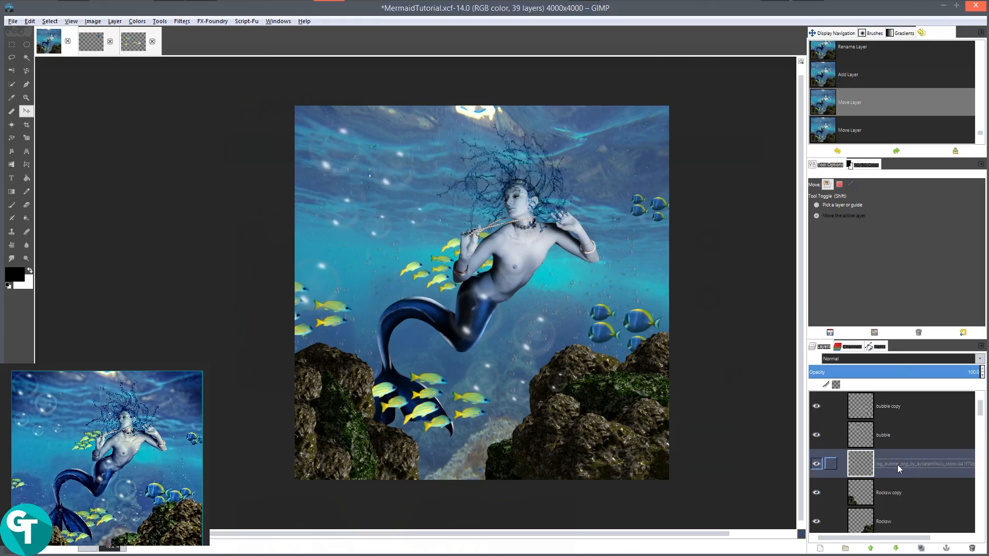
left_click_drag(312, 292, 624, 185)
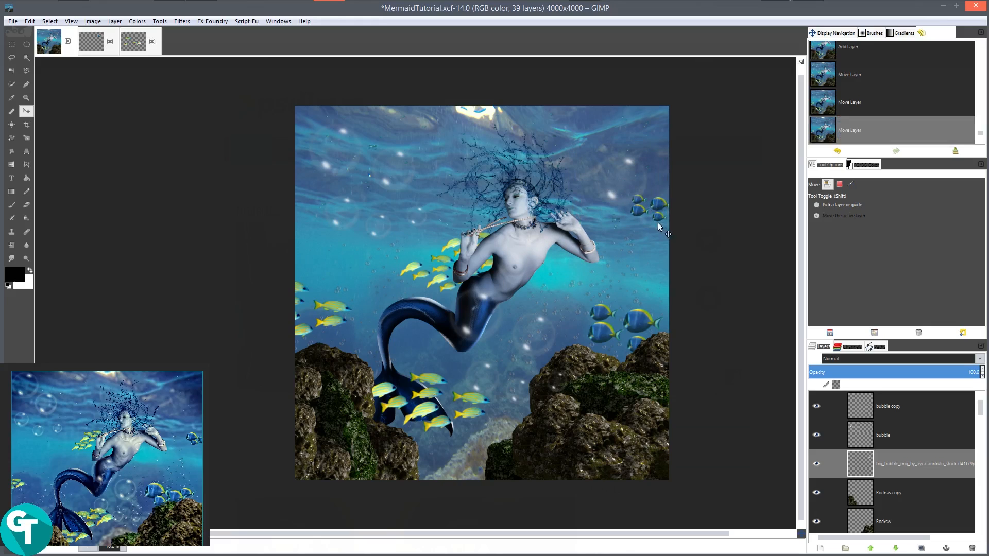
key("shift+ctrl+d")
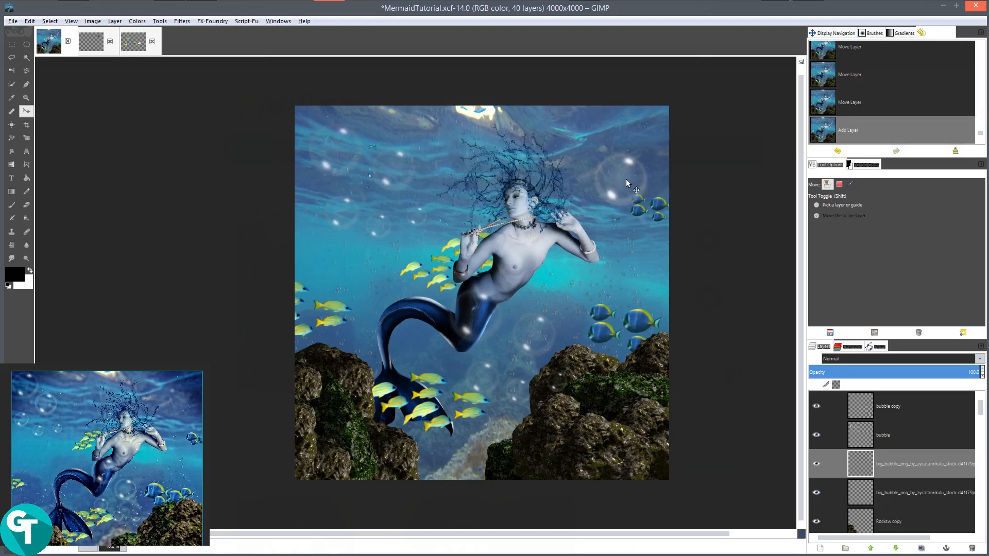
left_click_drag(651, 227, 580, 249)
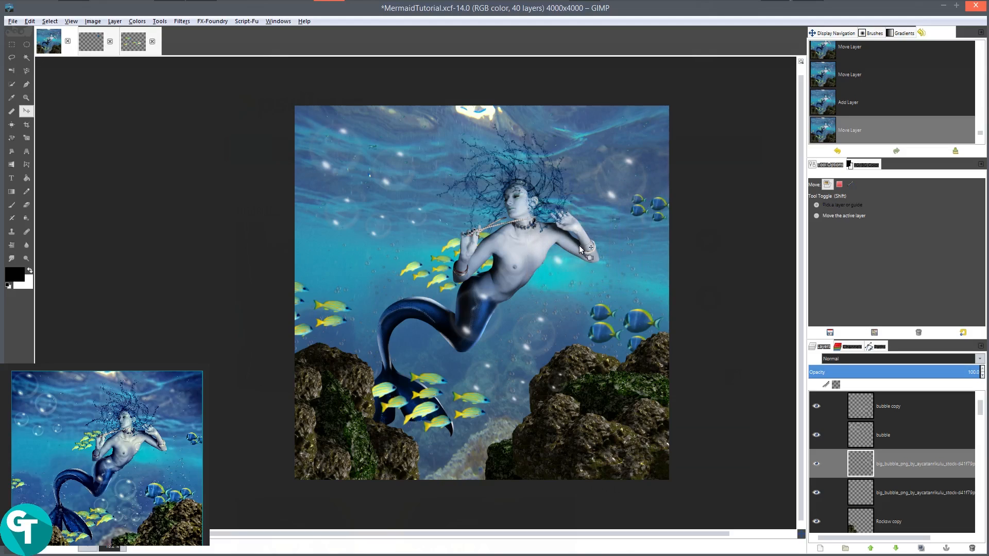
- Scale the duplicated big bubble down to 560 × 560 pixels
key("shift+s")
left_click(582, 245)
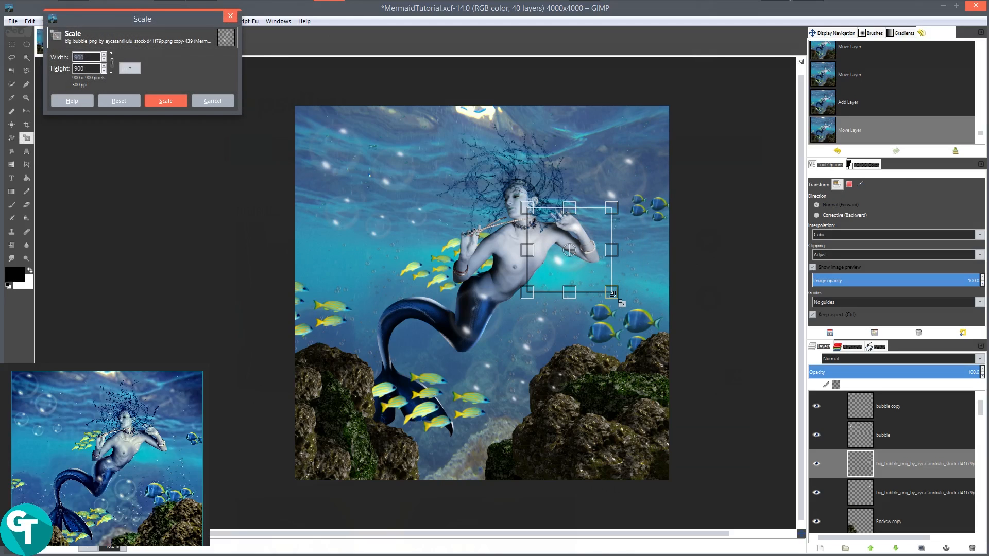
left_click_drag(621, 302, 592, 270)
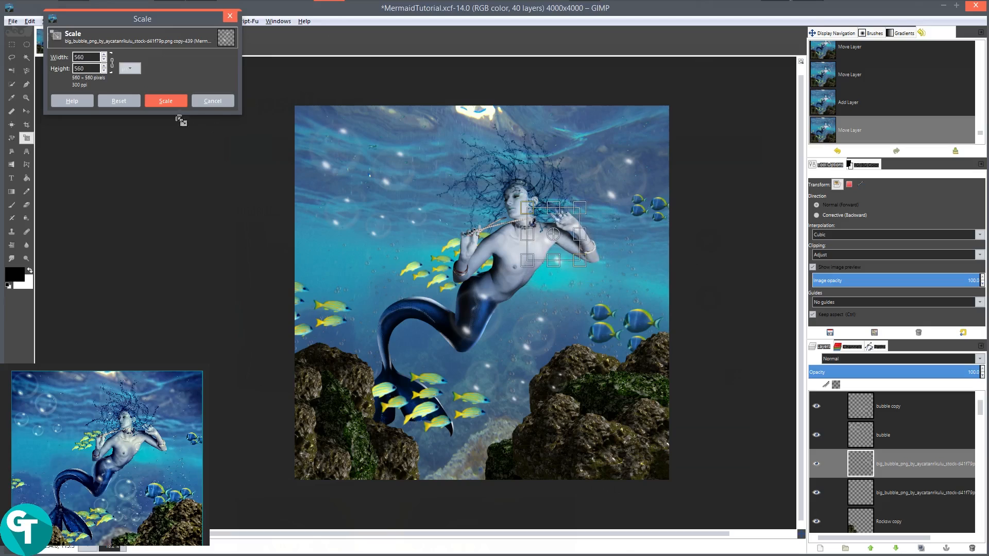
left_click(165, 101)
- Duplicate the reduced bubble, move the copy up onto the mermaid's hair and scale it to 390 × 390 pixels
key("shift+ctrl+d")
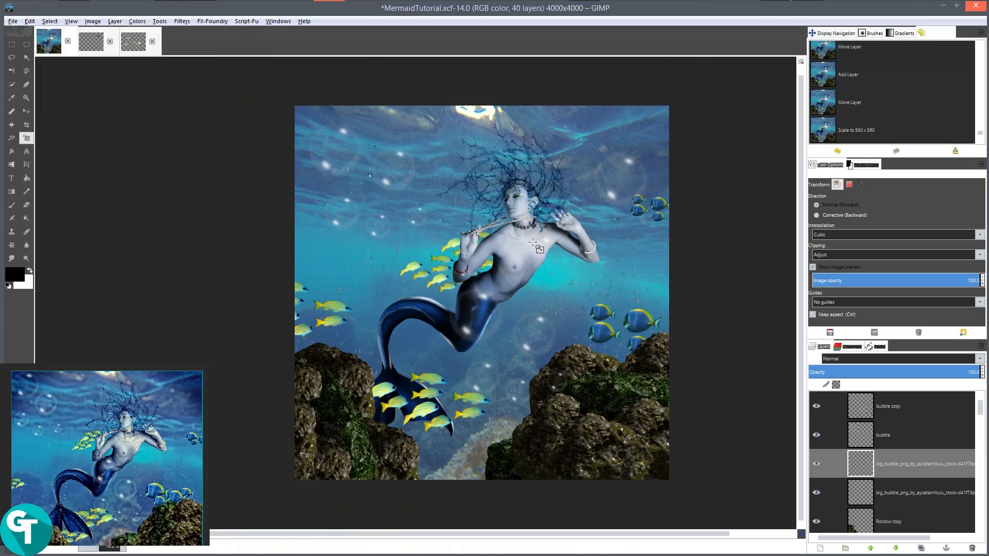
key("m")
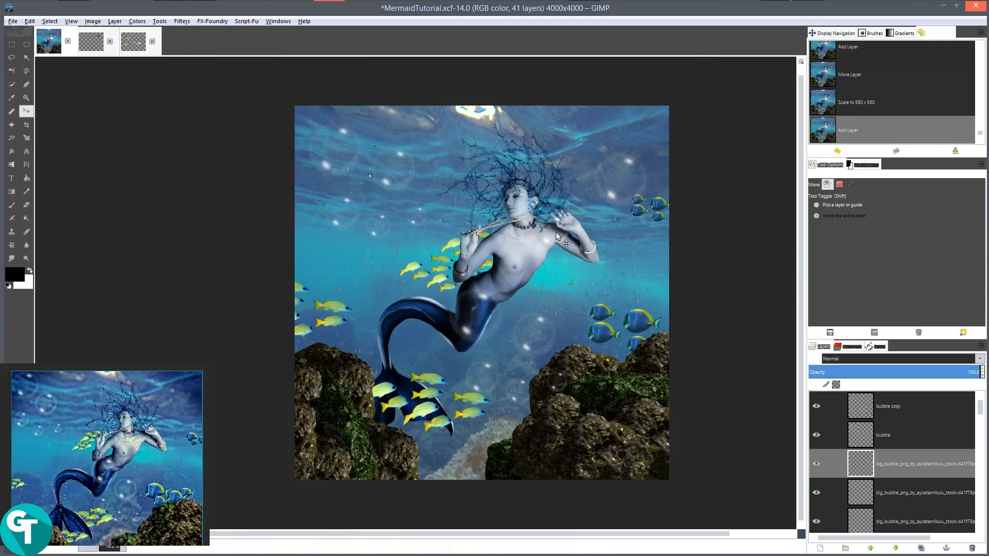
left_click_drag(558, 234, 507, 196)
key("shift+s")
left_click(531, 219)
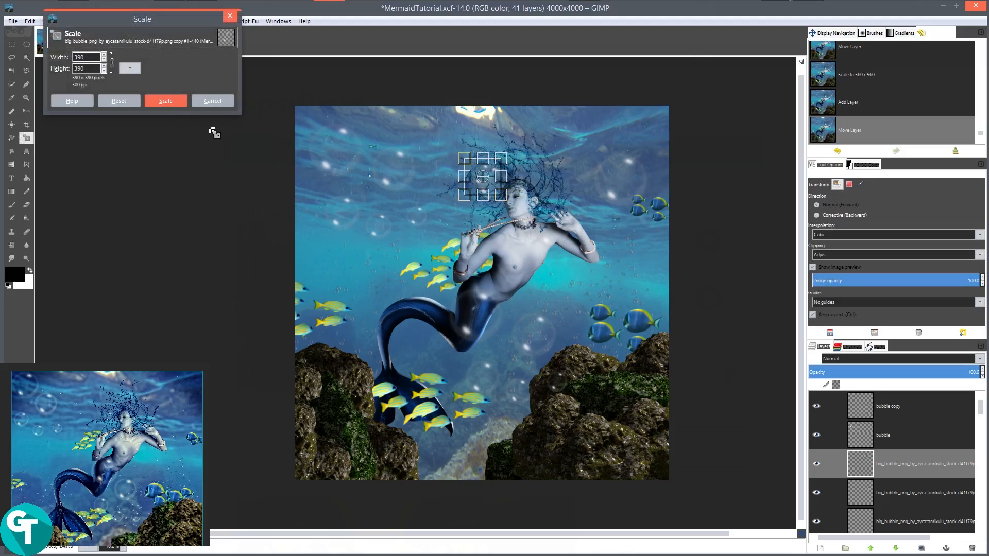
left_click(175, 102)
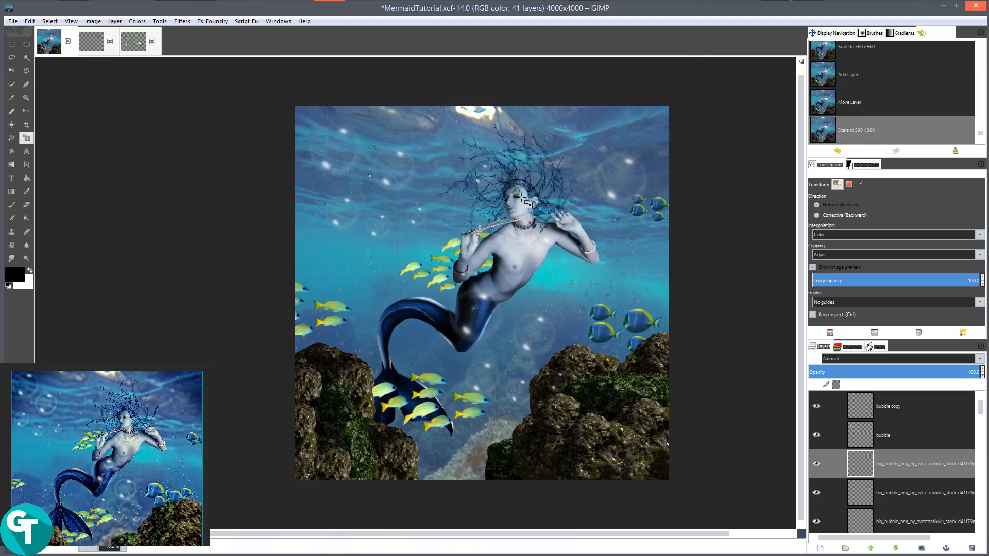
- Duplicate the hair bubble and move the copy down onto the mermaid's torso
key("shift+ctrl+d")
key("m")
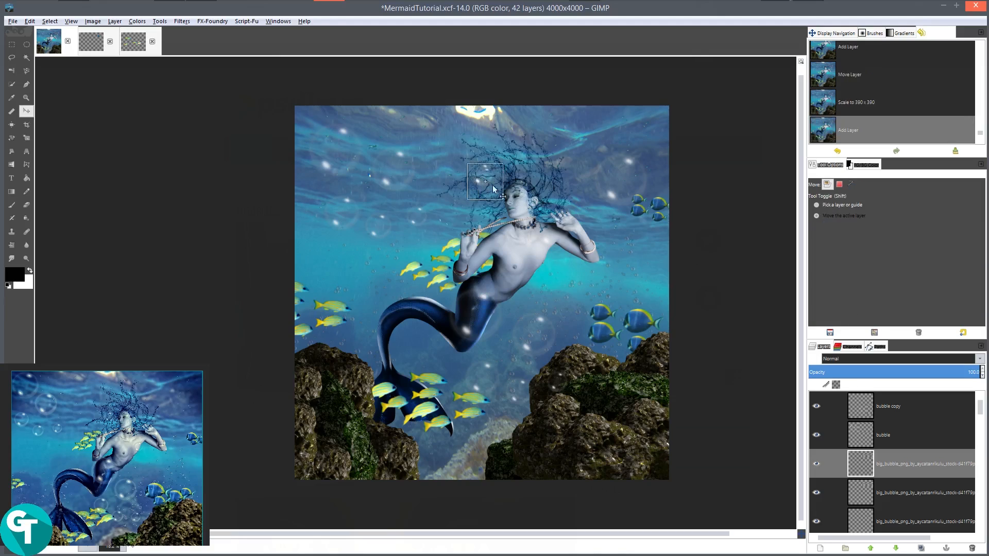
left_click_drag(494, 189, 499, 259)
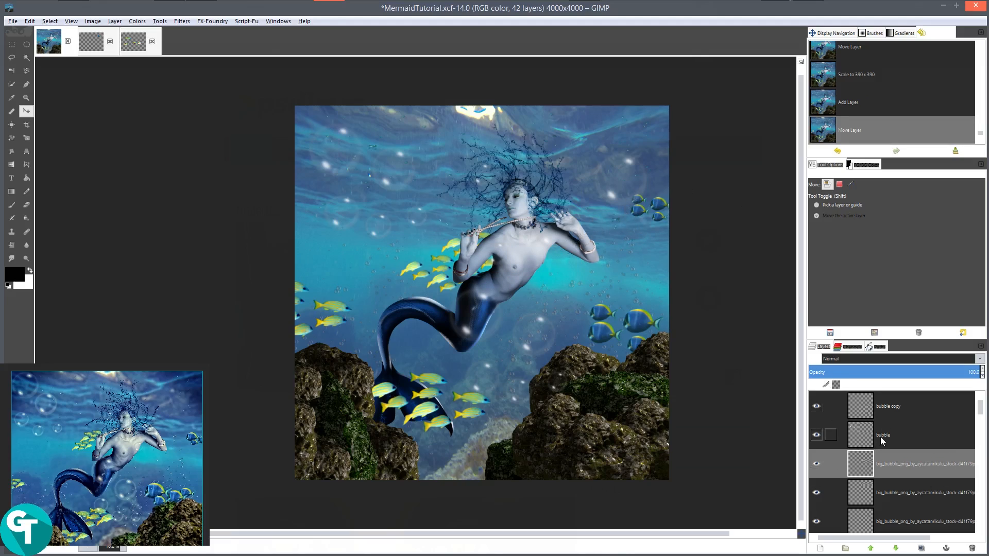
- Duplicate the small bubble three more times, moving copies down toward the mermaid's tail and the lower-left rock
scroll(920, 443, "down", 3)
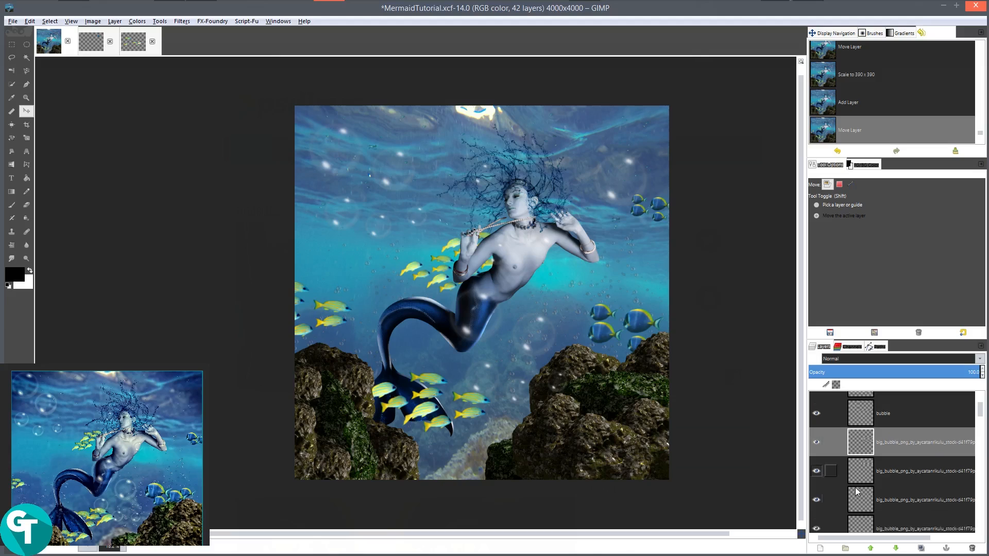
key("ctrl")
key("ctrl+shift+d")
left_click_drag(488, 278, 387, 455)
key("ctrl+shift+d")
key("ctrl+shift+d")
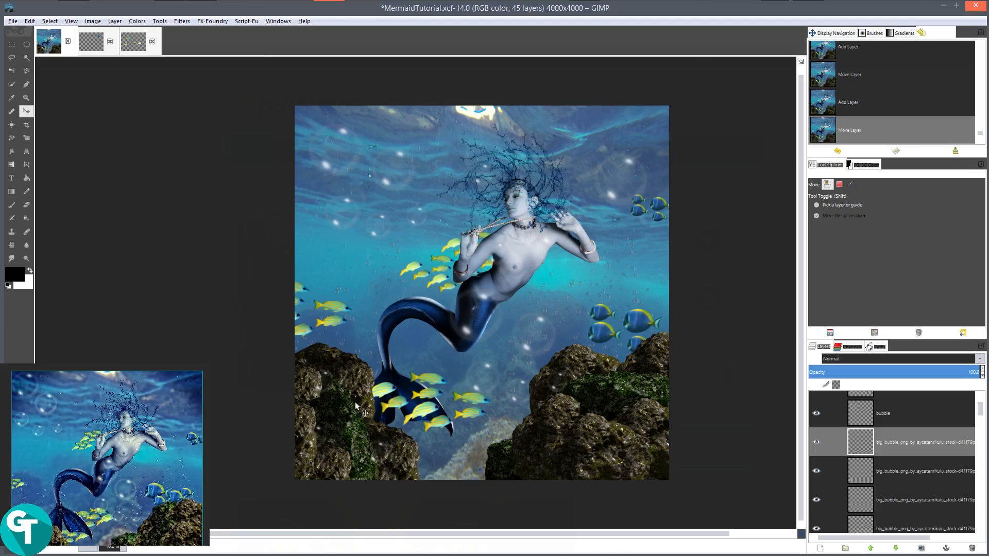
- Enlarge the bubble on the lower-left rock to 510 × 510 pixels
key("shift+s")
left_click(383, 437)
left_click_drag(361, 437, 348, 425)
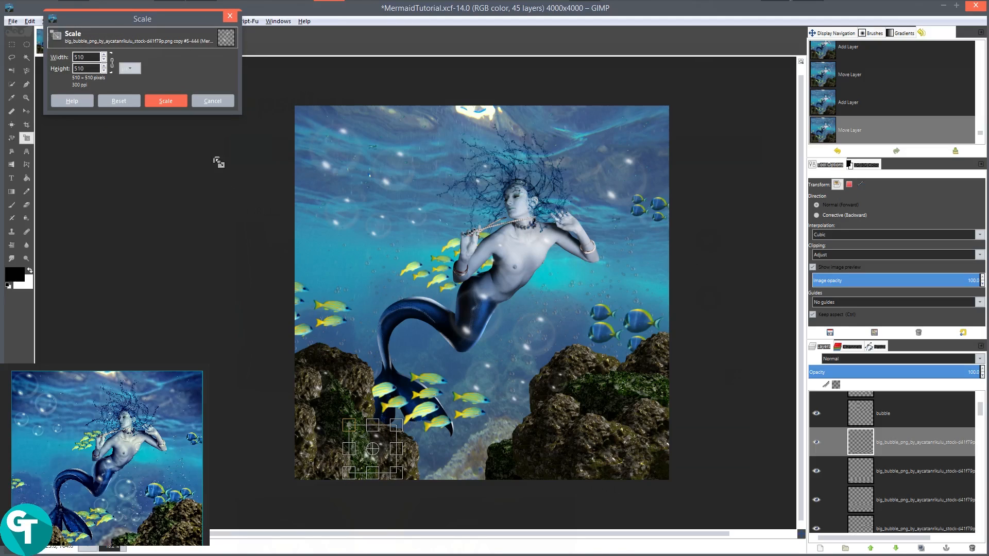
left_click(166, 101)
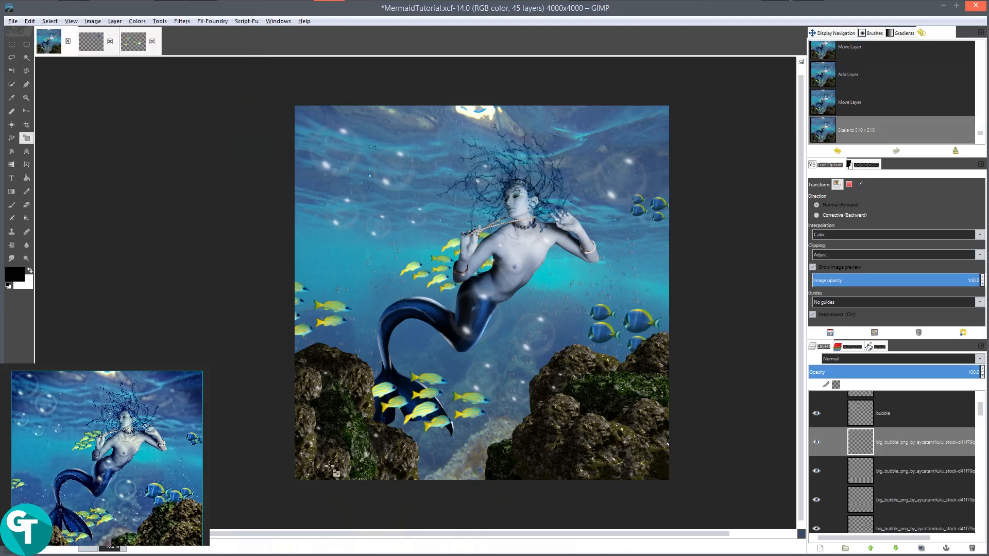
- Duplicate the lower-left rock's bubble, move the copy onto the large right-hand rock and scale it to 570 × 570 pixels
key("ctrl")
key("ctrl+shift+d")
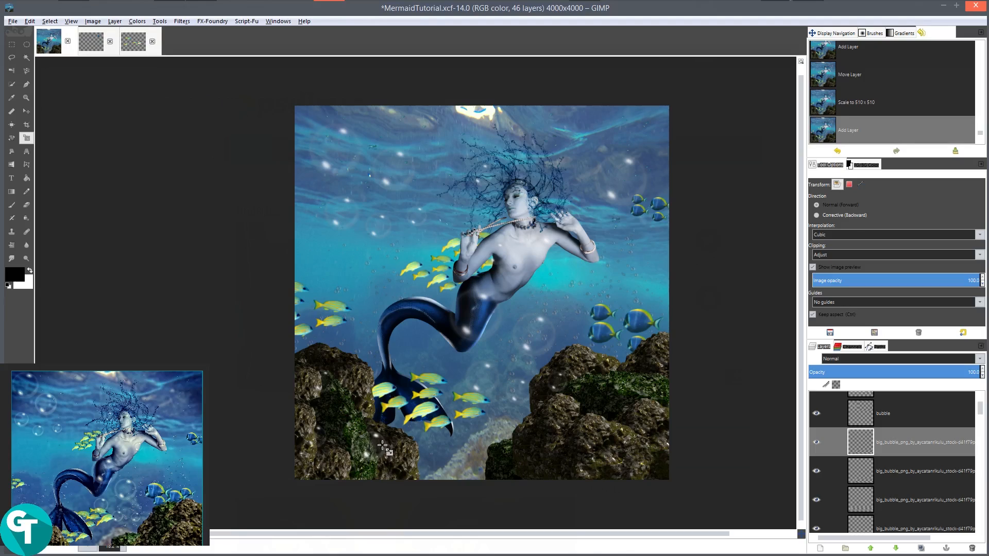
key("m")
left_click_drag(383, 442, 597, 408)
key("shift+s")
left_click(634, 450)
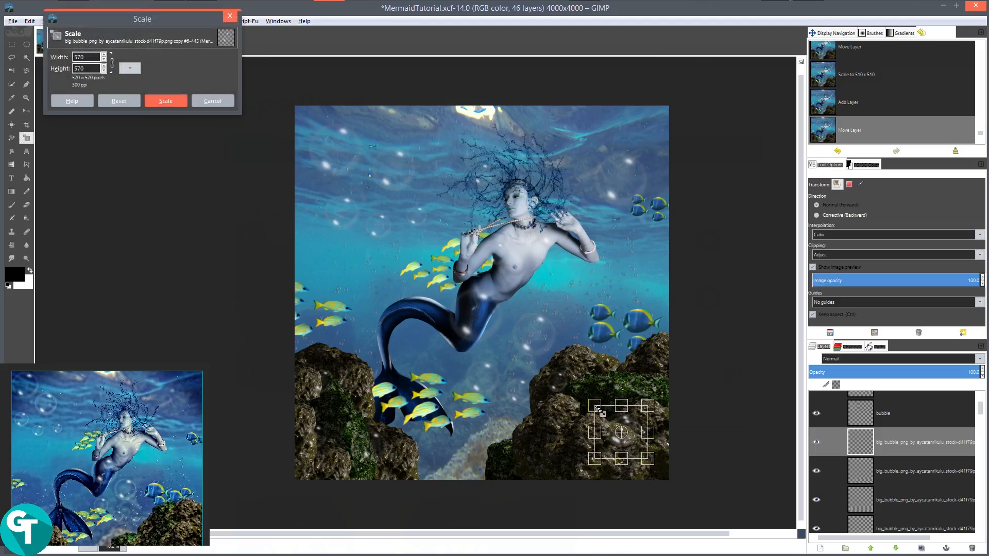
left_click(164, 101)
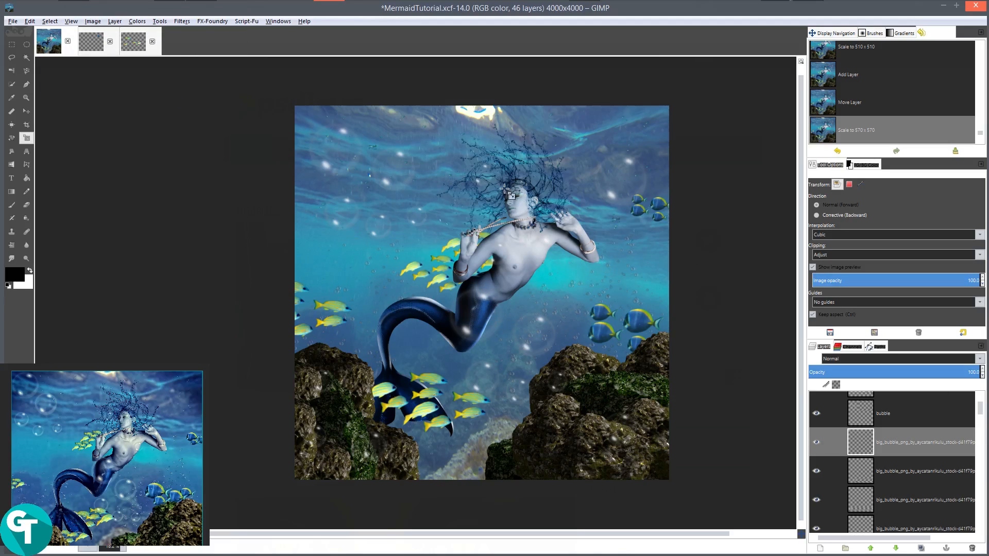
- Rename the masked mermaid layer as Mermaid
scroll(563, 259, "down", 2)
scroll(504, 288, "up", 4)
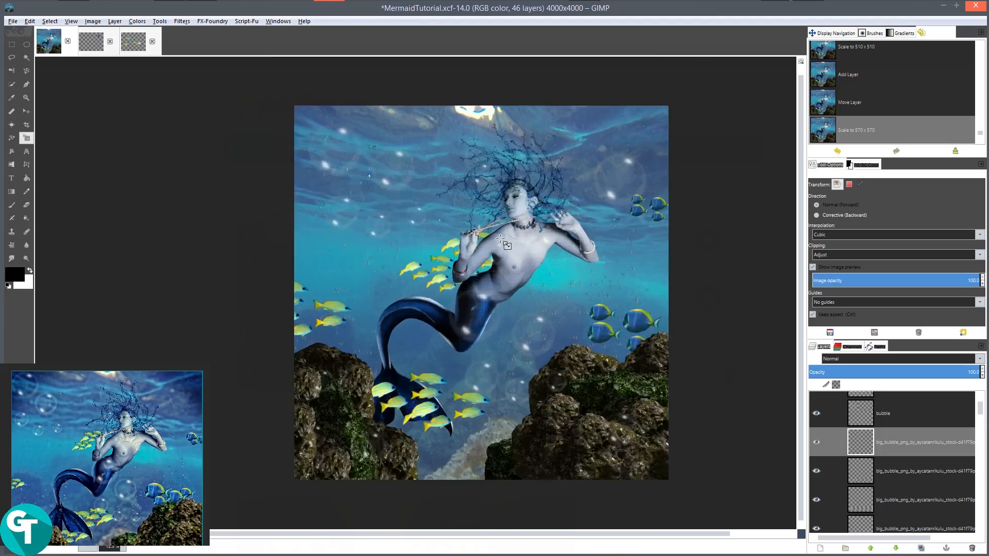
scroll(527, 220, "down", 1)
scroll(563, 256, "down", 1)
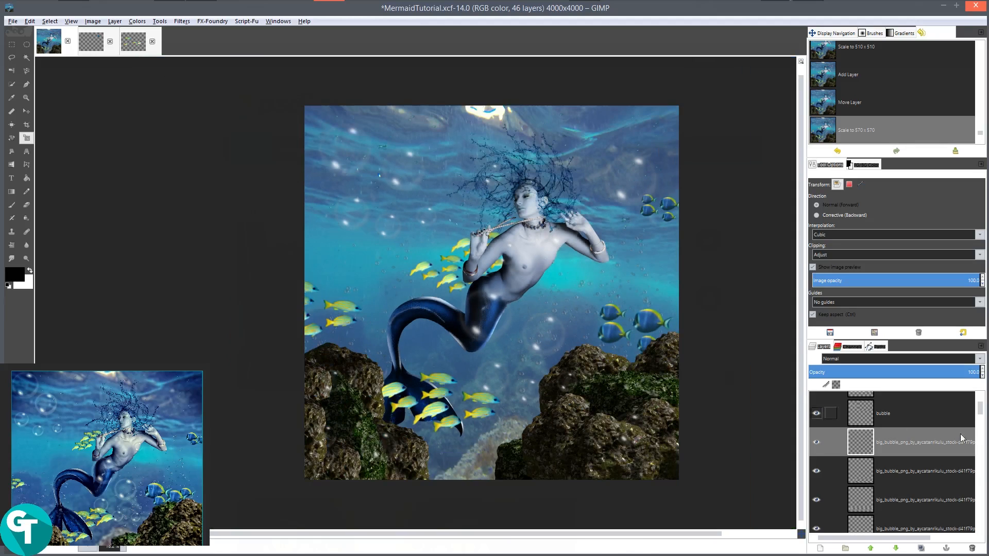
left_click_drag(980, 411, 981, 463)
left_click(861, 432)
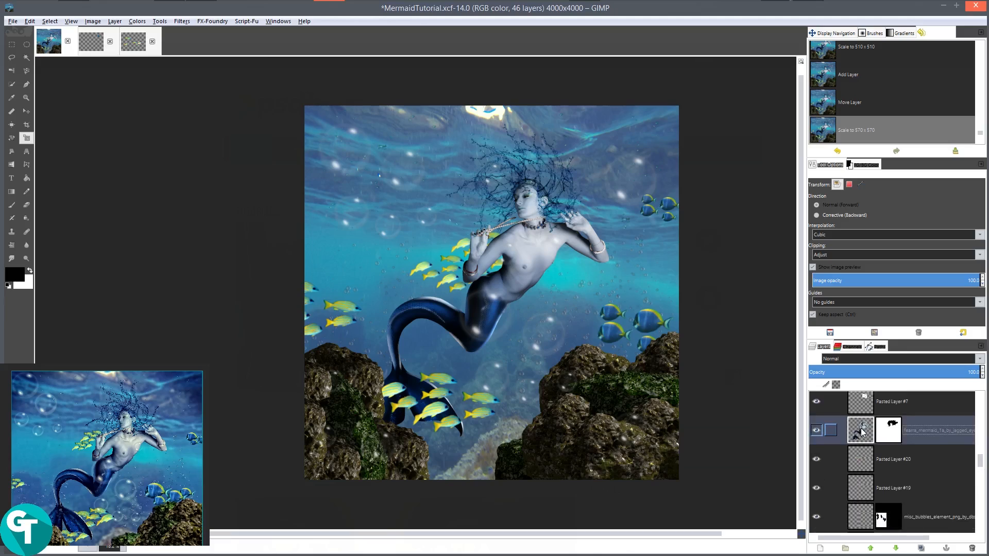
double_click(942, 435)
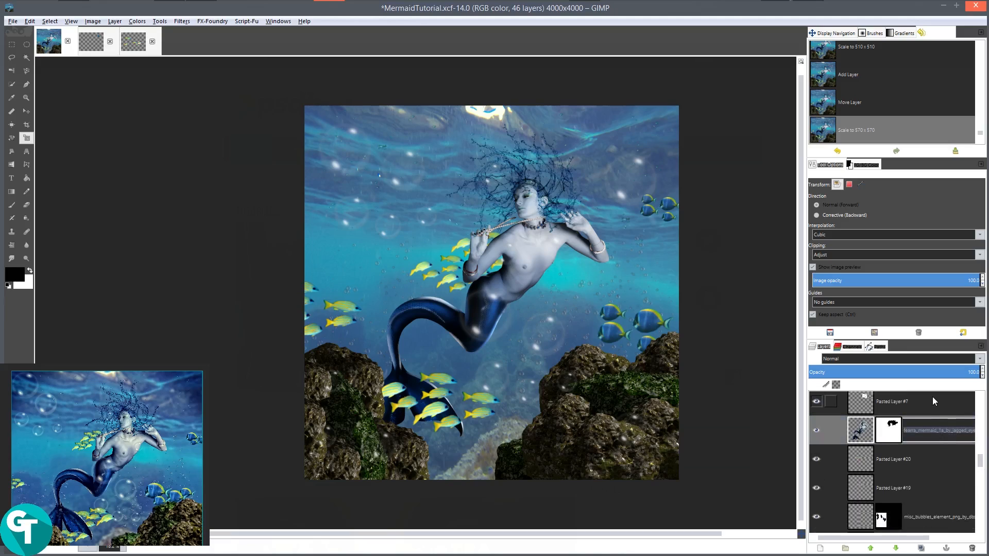
type("Mermaid")
key("Return")
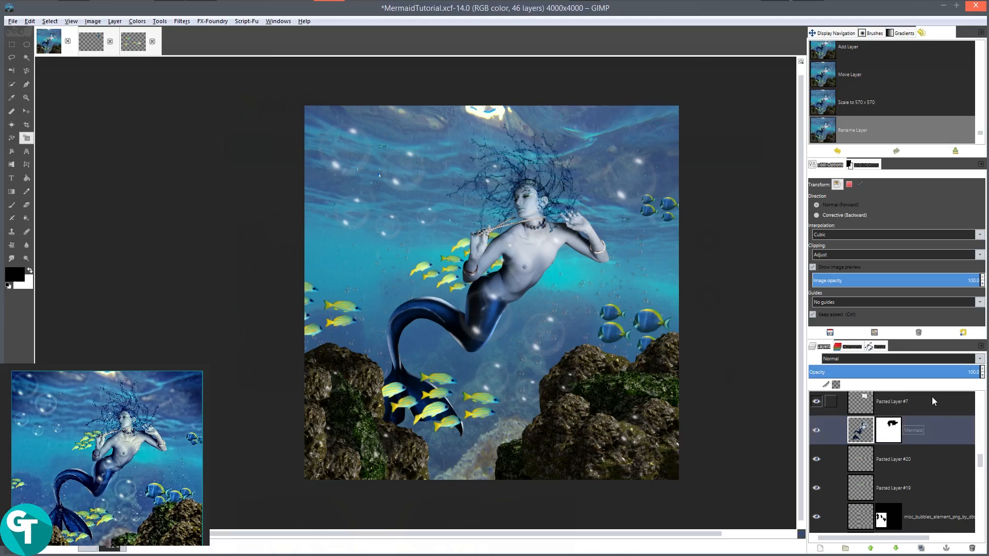
- Add a transparent 4000 × 4000 pixel layer named Darken above the Mermaid layer
left_click(819, 547)
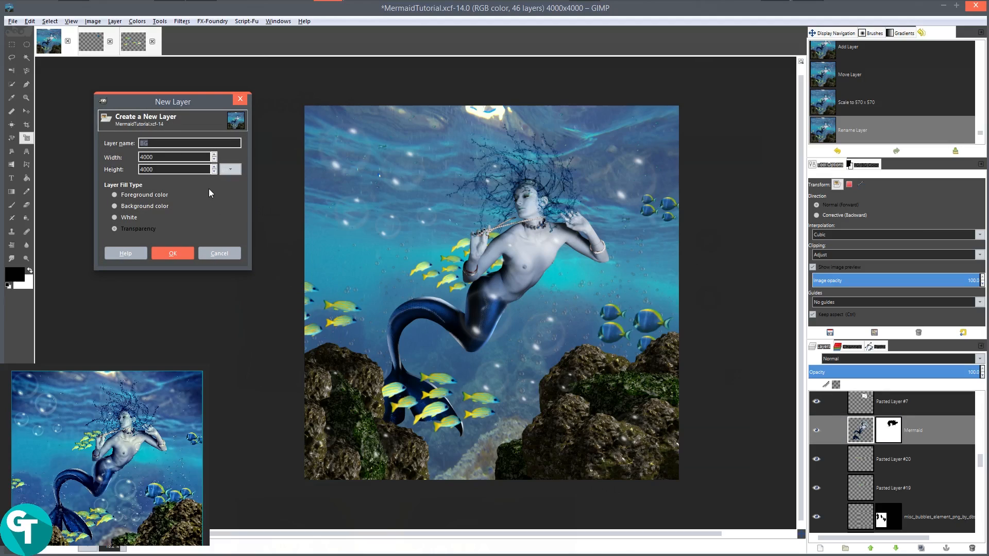
type("Darken\\")
key("Return")
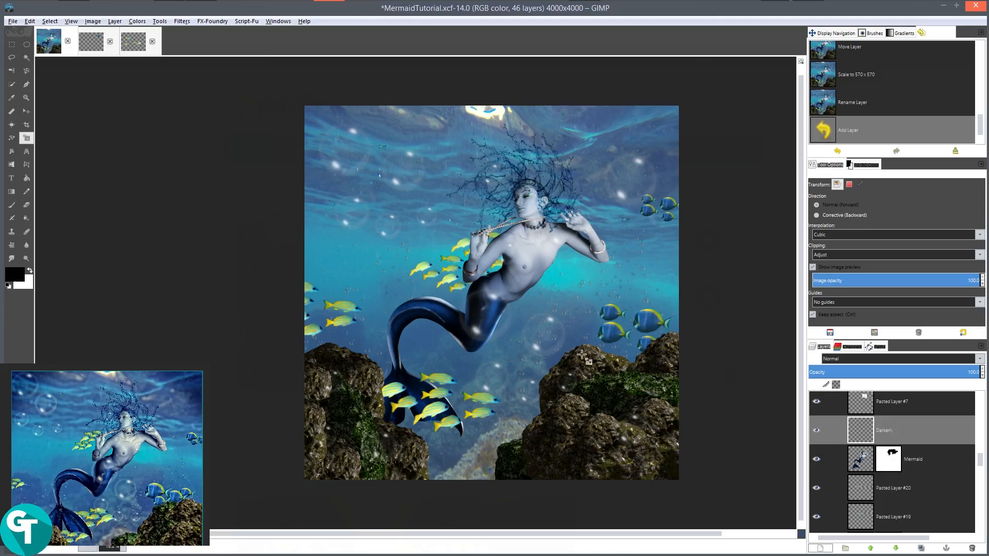
- Create a selection from the Mermaid layer's alpha channel
left_click(867, 464)
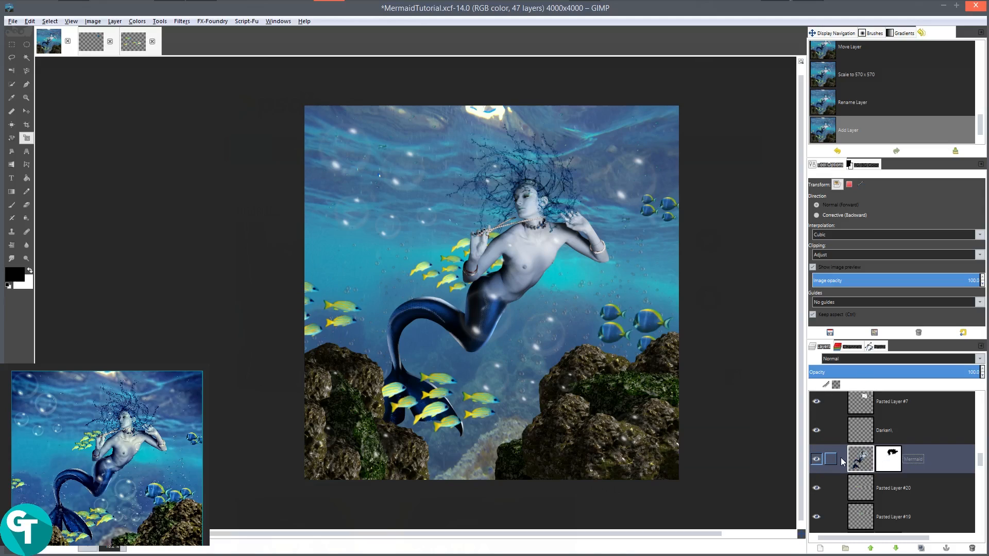
right_click(862, 458)
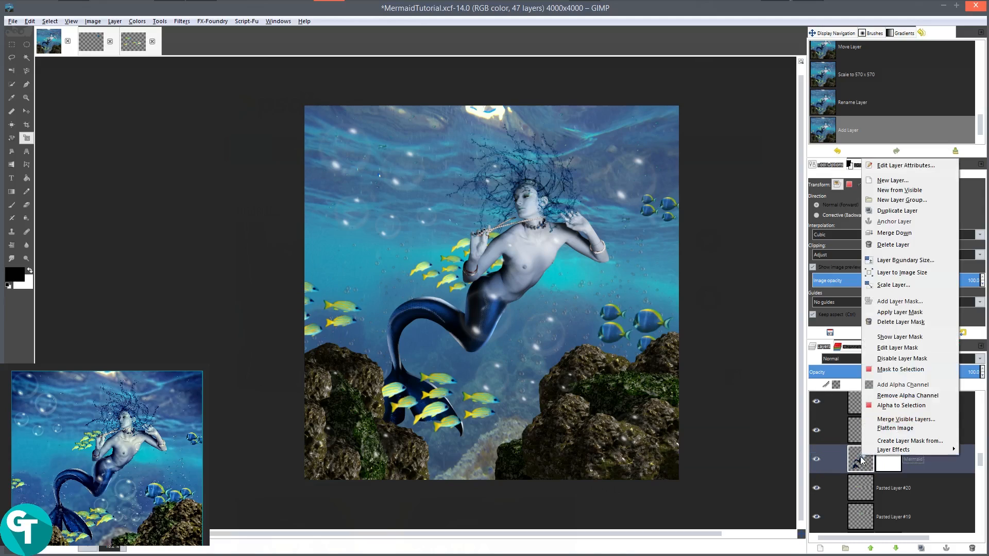
left_click(900, 407)
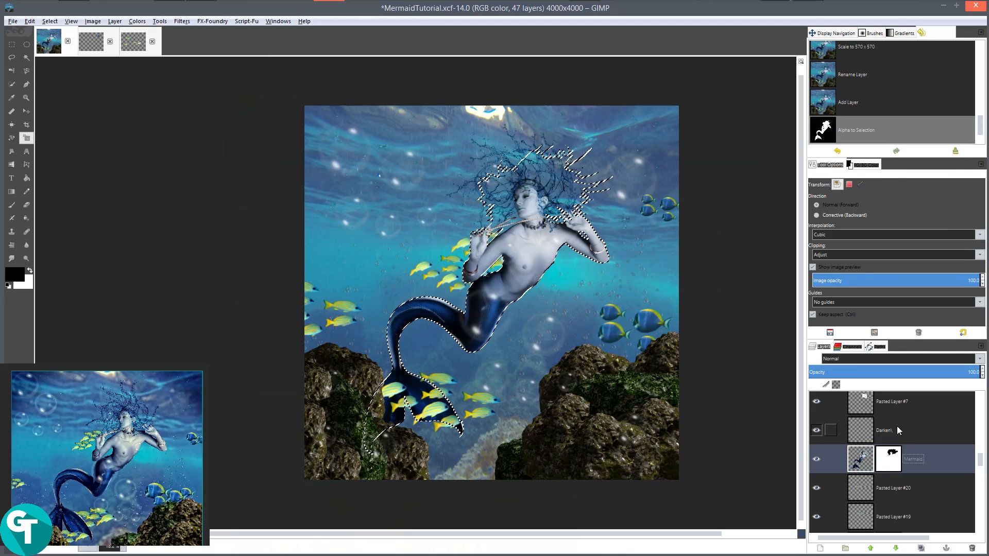
- On the Darken layer, paint black shading with a soft brush at 9.8 opacity along the upper edge of the mermaid's tail
left_click(899, 430)
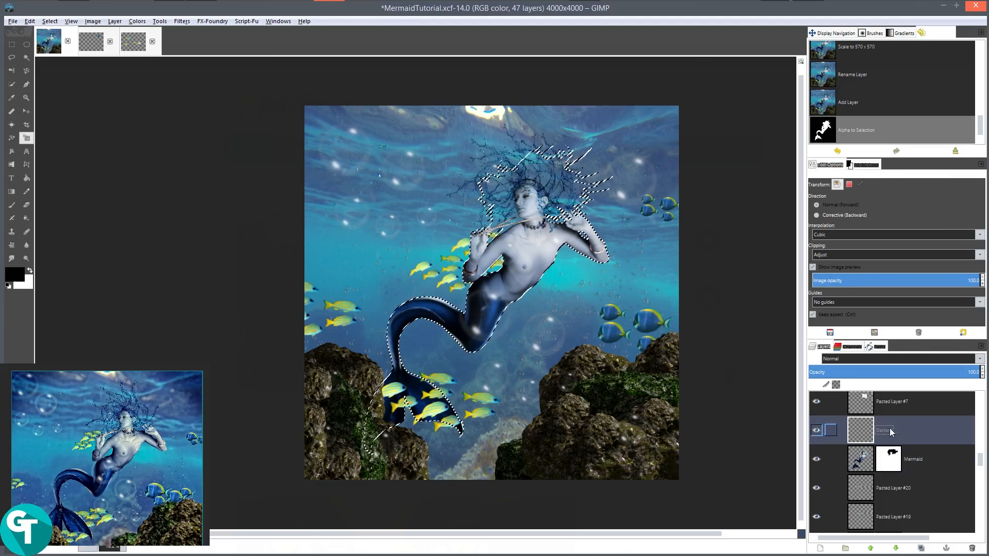
left_click(11, 205)
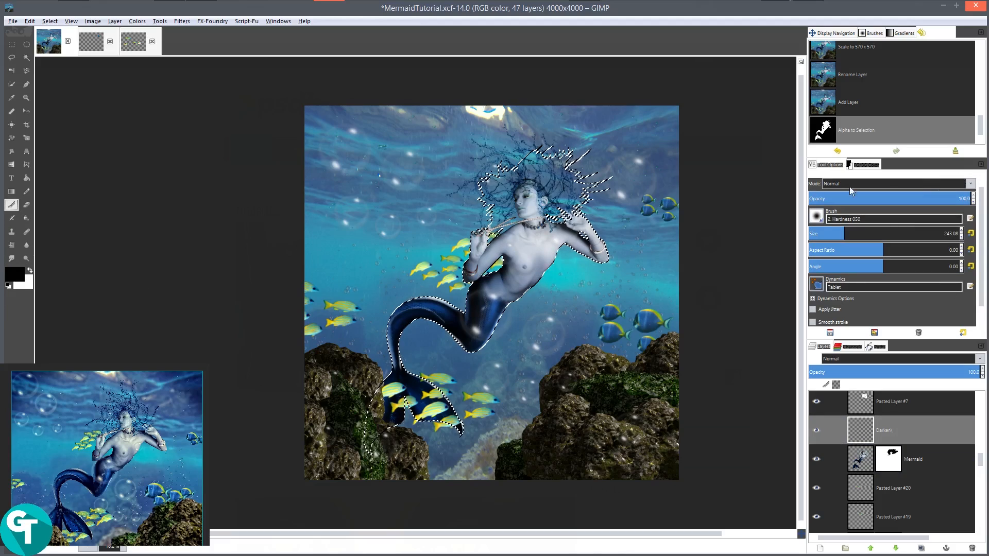
left_click_drag(871, 198, 825, 197)
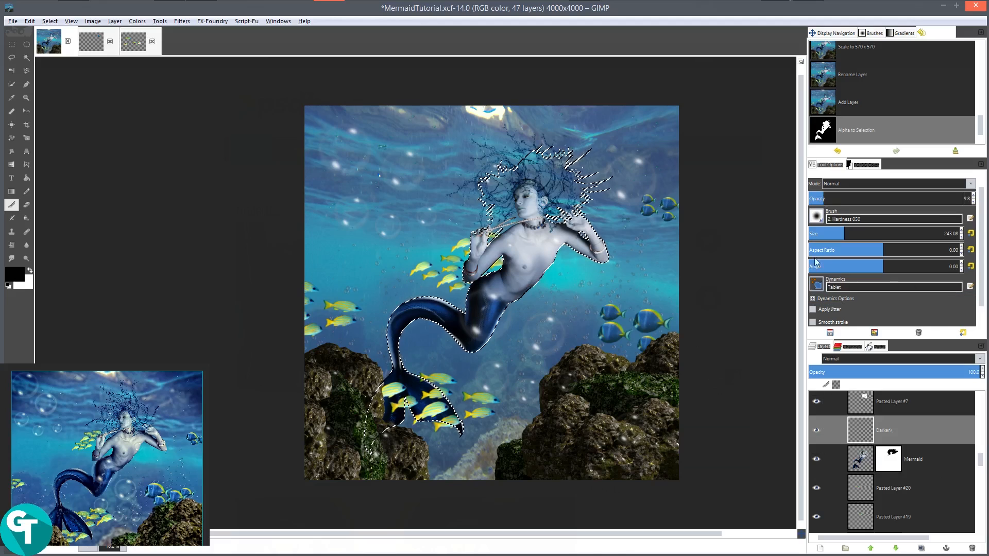
scroll(421, 329, "up", 4)
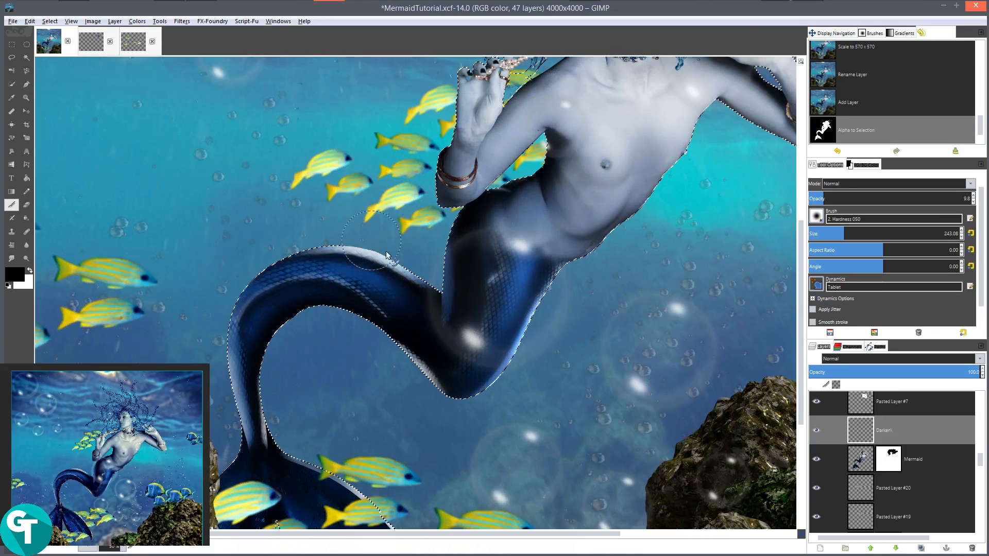
left_click_drag(412, 263, 288, 246)
left_click_drag(406, 283, 252, 239)
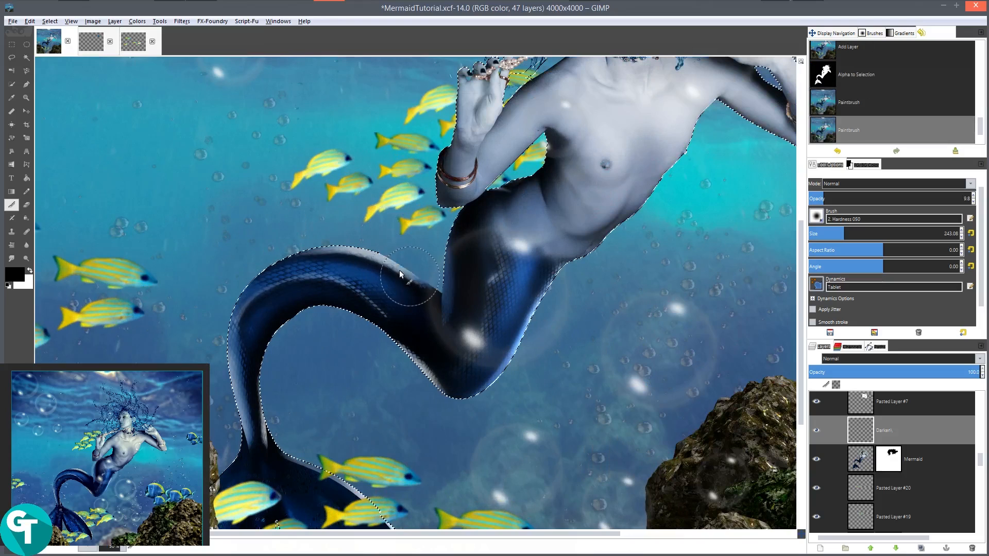
left_click_drag(411, 277, 329, 251)
- Darken the inner edge of the tail's curve and the narrow section above the tail fin with low-opacity black strokes
left_click_drag(436, 378, 326, 308)
mouse_move(420, 375)
left_mouse_down()
mouse_move(395, 349)
mouse_move(438, 379)
left_mouse_up()
left_click_drag(241, 306, 249, 426)
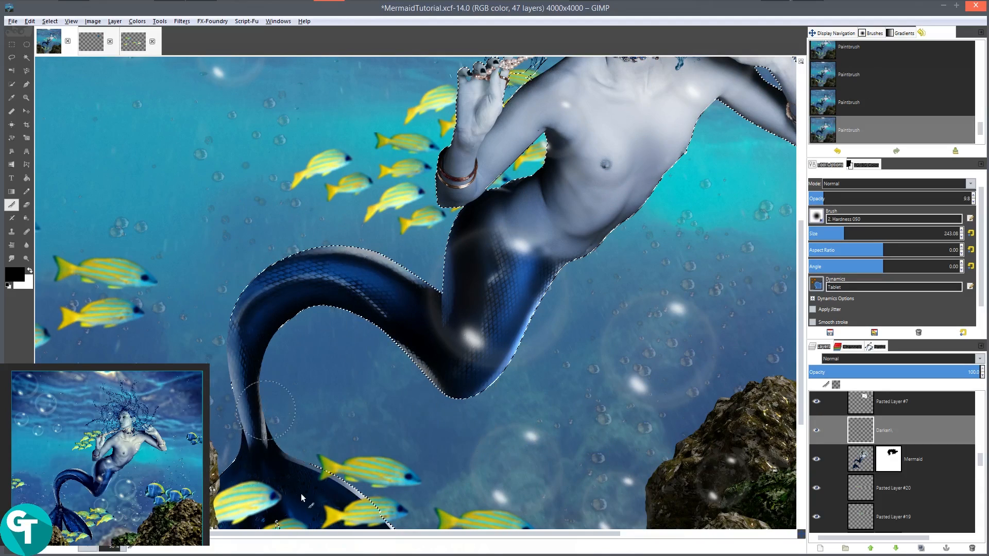
mouse_move(574, 273)
left_mouse_down()
mouse_move(475, 387)
mouse_move(473, 417)
mouse_move(445, 404)
mouse_move(480, 313)
mouse_move(525, 260)
left_mouse_up()
scroll(412, 389, "down", 1)
mouse_move(358, 314)
left_mouse_down()
mouse_move(444, 374)
mouse_move(400, 322)
mouse_move(357, 315)
left_mouse_up()
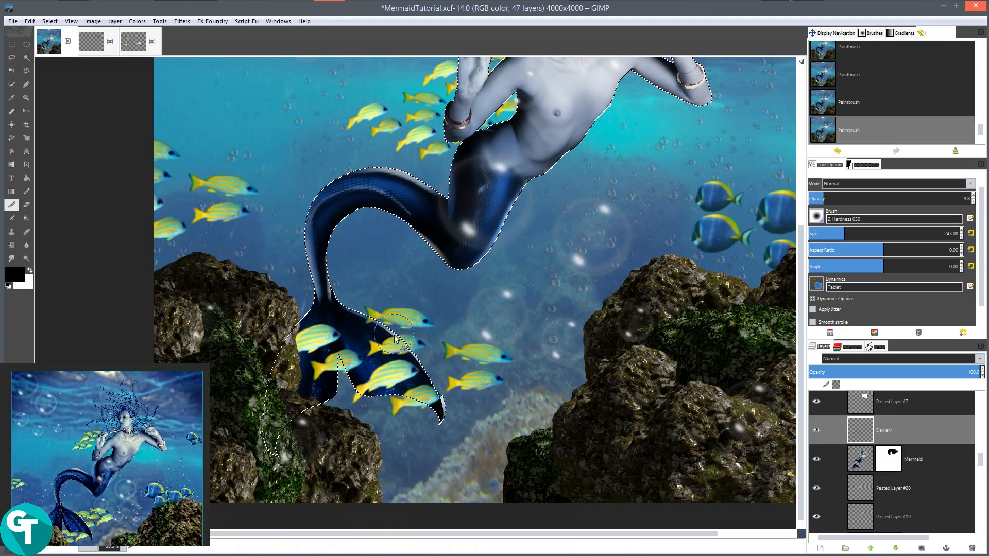
- Paint low-opacity black shading over the mermaid's tail fin behind the yellow fish
mouse_move(528, 304)
left_mouse_down()
mouse_move(471, 397)
mouse_move(680, 270)
left_mouse_up()
left_click_drag(353, 307, 394, 270)
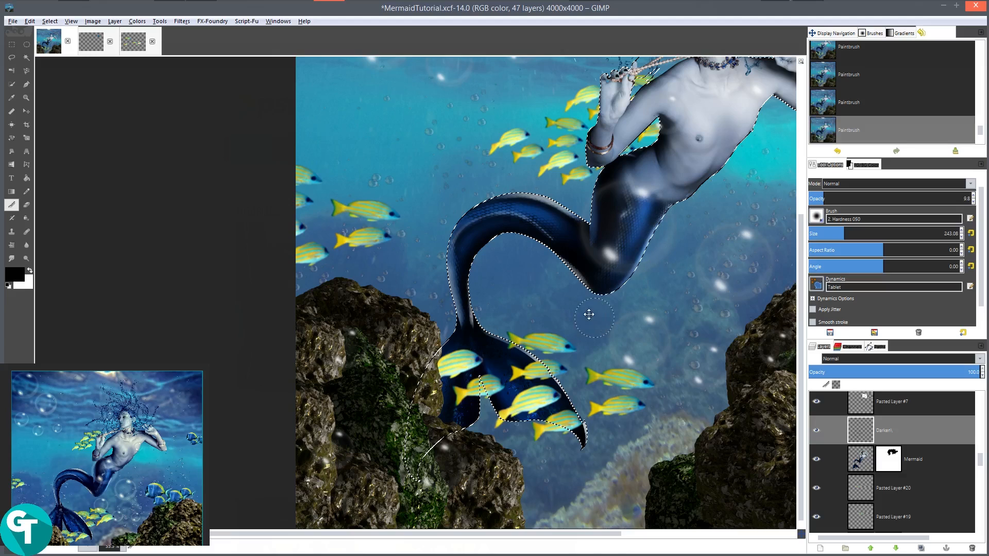
left_click_drag(588, 314, 529, 229)
mouse_move(437, 255)
left_mouse_down()
mouse_move(465, 271)
mouse_move(523, 360)
left_mouse_up()
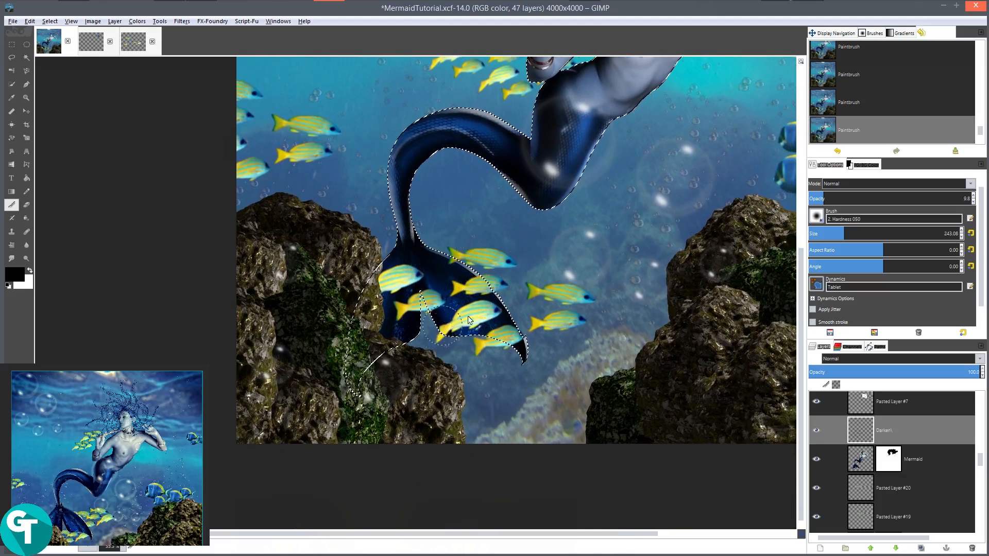
left_click_drag(470, 321, 485, 312)
left_click_drag(436, 285, 416, 332)
- Clear the mermaid-shaped selection after checking the shaded figure
scroll(541, 279, "down", 2)
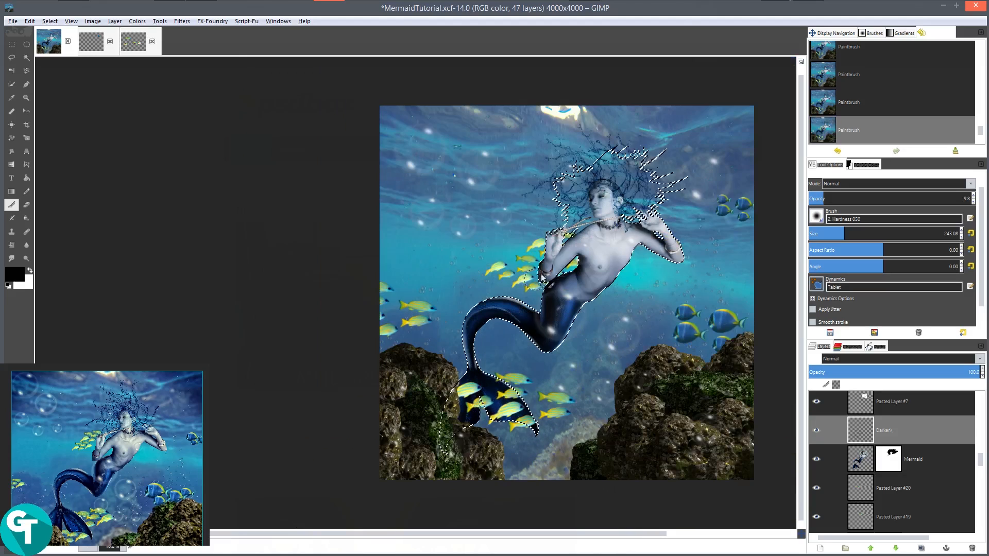
scroll(542, 278, "up", 4)
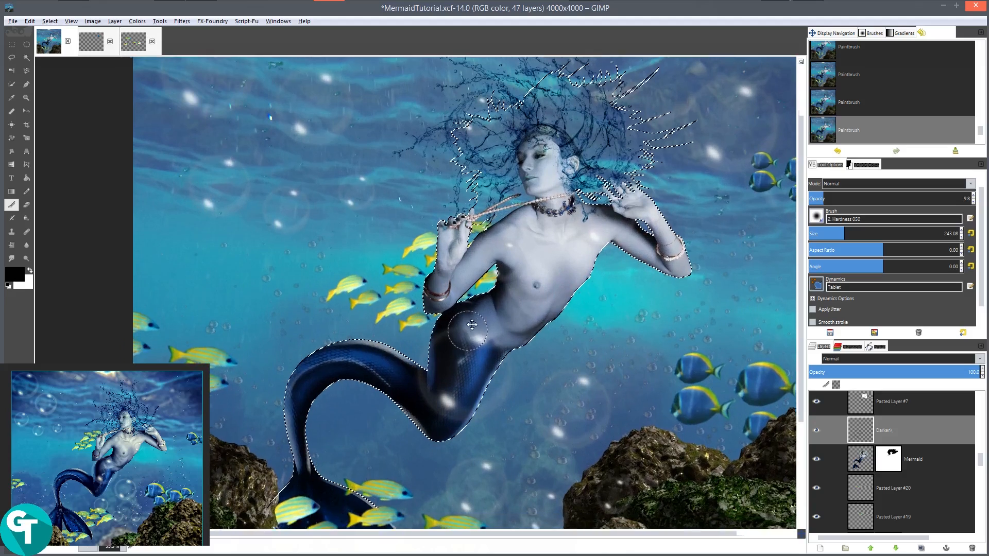
left_click_drag(472, 324, 478, 303)
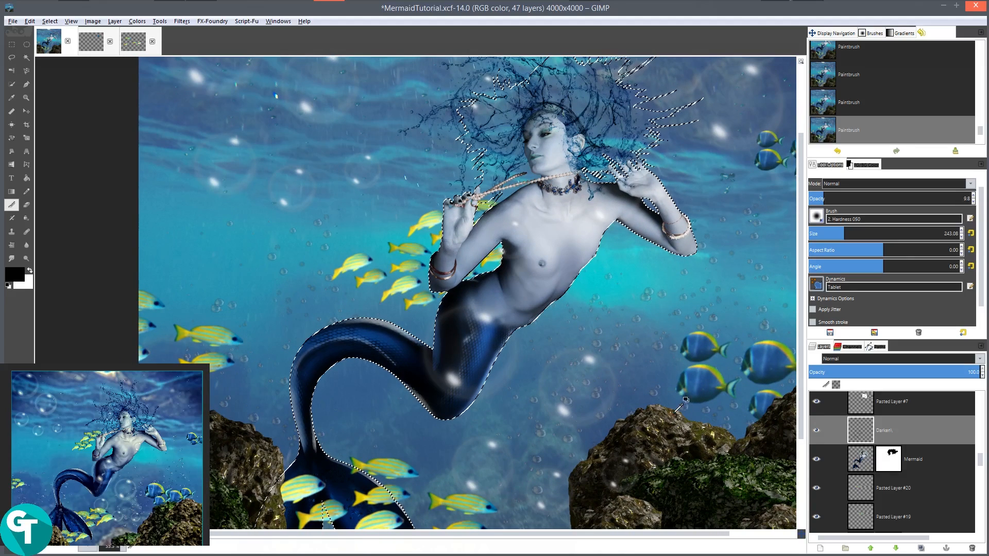
key("ctrl+shift+a")
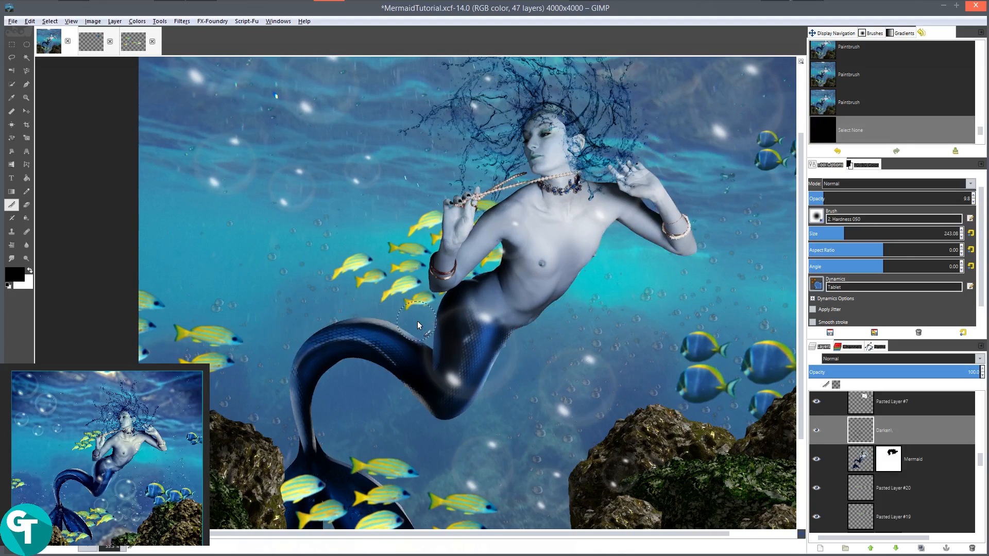
- Examine the mermaid's face, torso and tail shading up close and within the whole composition
scroll(417, 324, "down", 2)
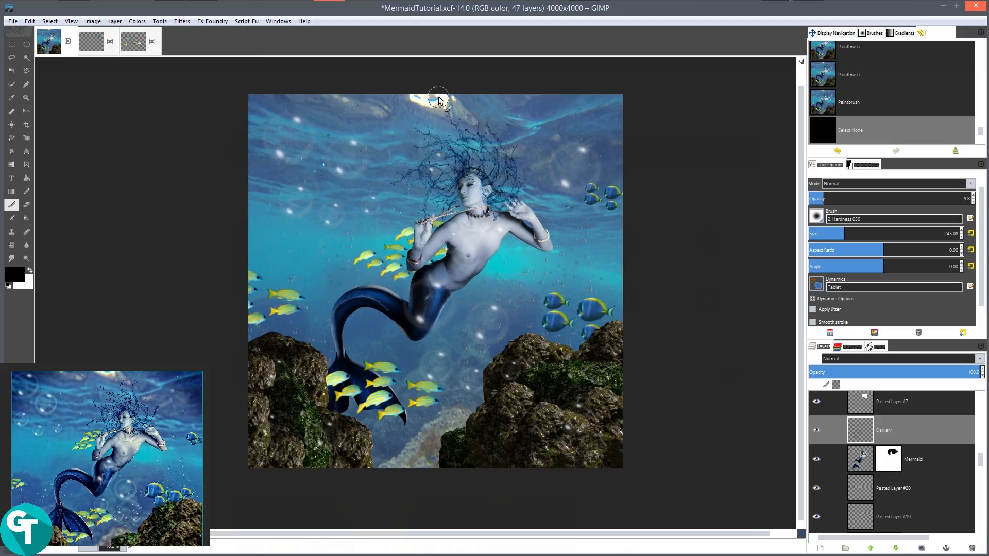
scroll(489, 265, "up", 2)
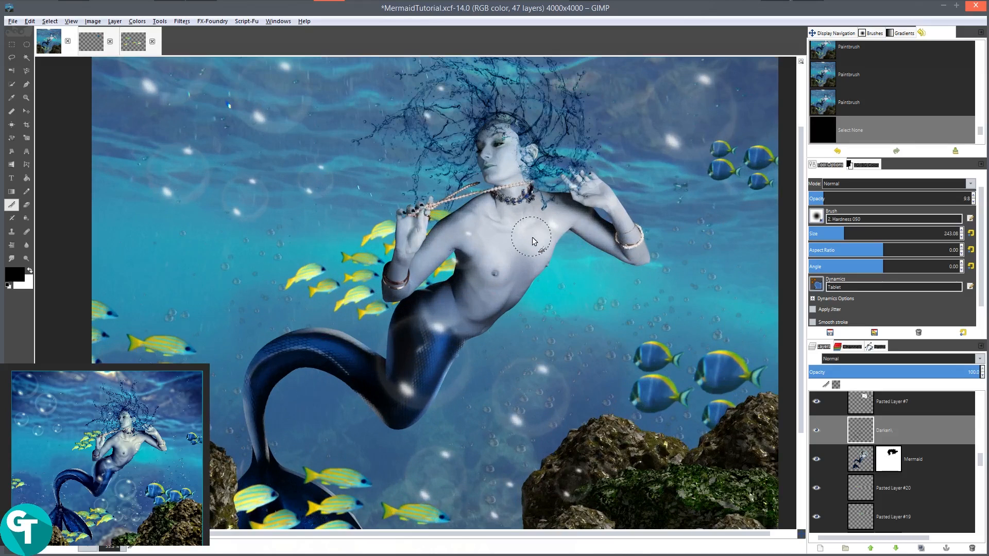
scroll(510, 227, "up", 2)
scroll(519, 179, "up", 2)
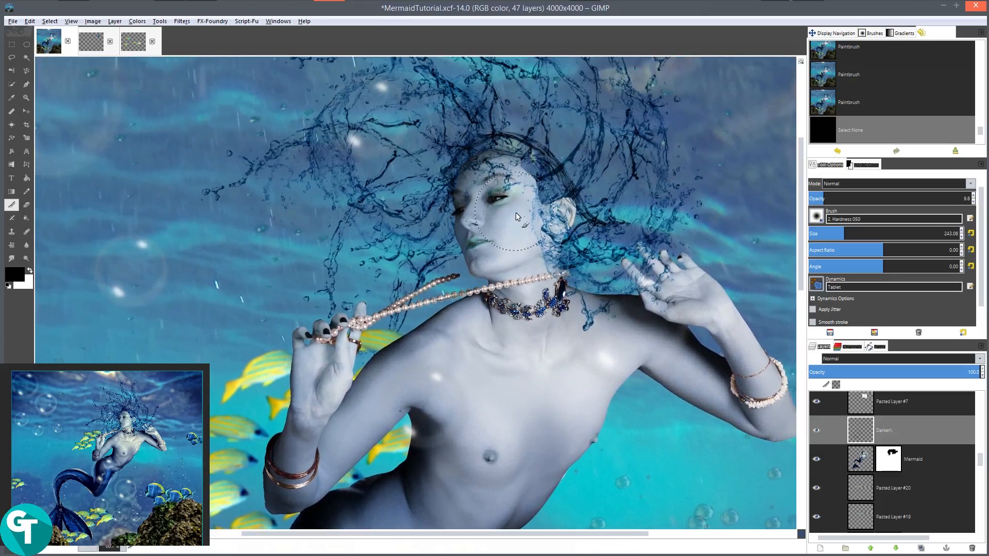
scroll(516, 212, "up", 2)
scroll(556, 229, "up", 2)
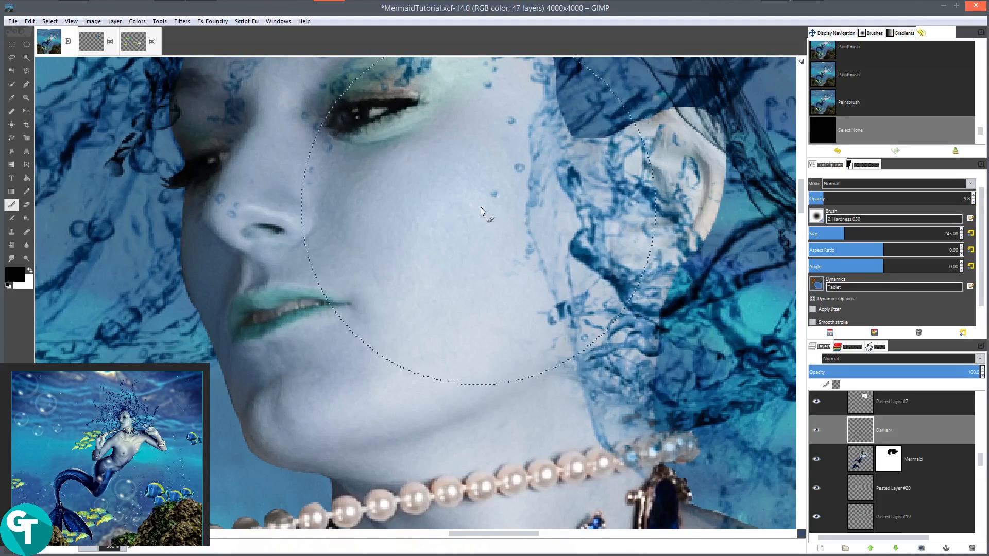
scroll(481, 207, "down", 2)
scroll(508, 326, "down", 3)
scroll(507, 326, "down", 2)
scroll(502, 414, "down", 3)
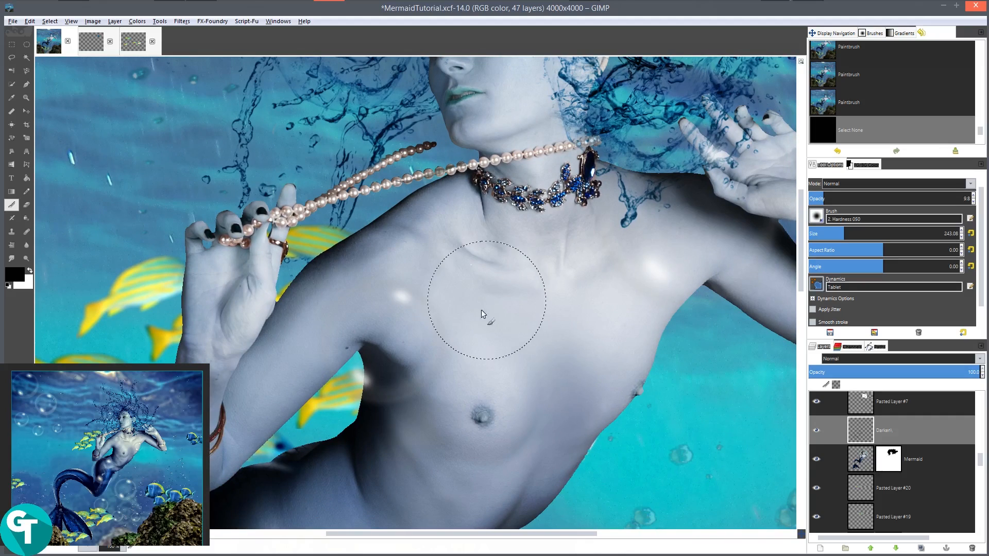
scroll(500, 407, "down", 2)
scroll(499, 407, "down", 3)
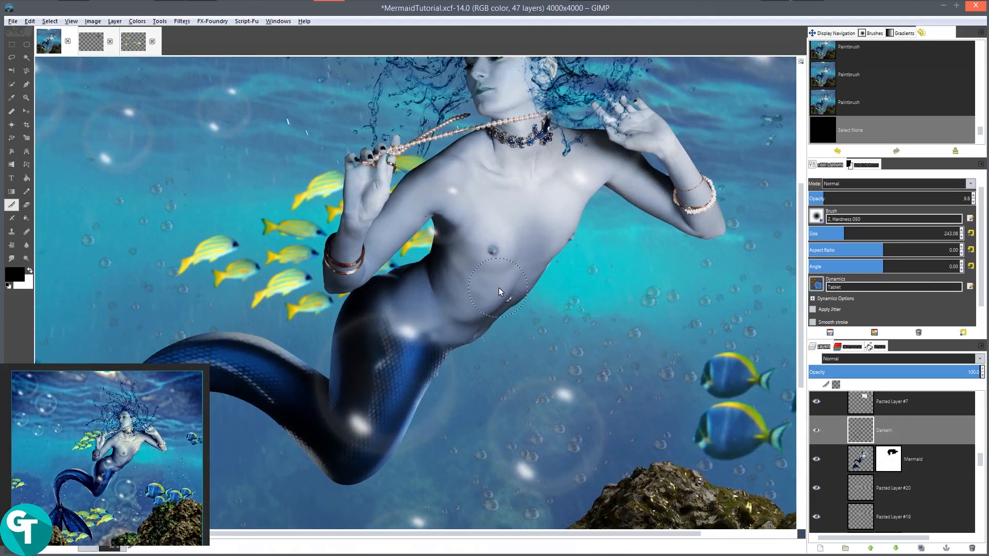
scroll(461, 273, "down", 1)
left_click_drag(460, 273, 478, 237)
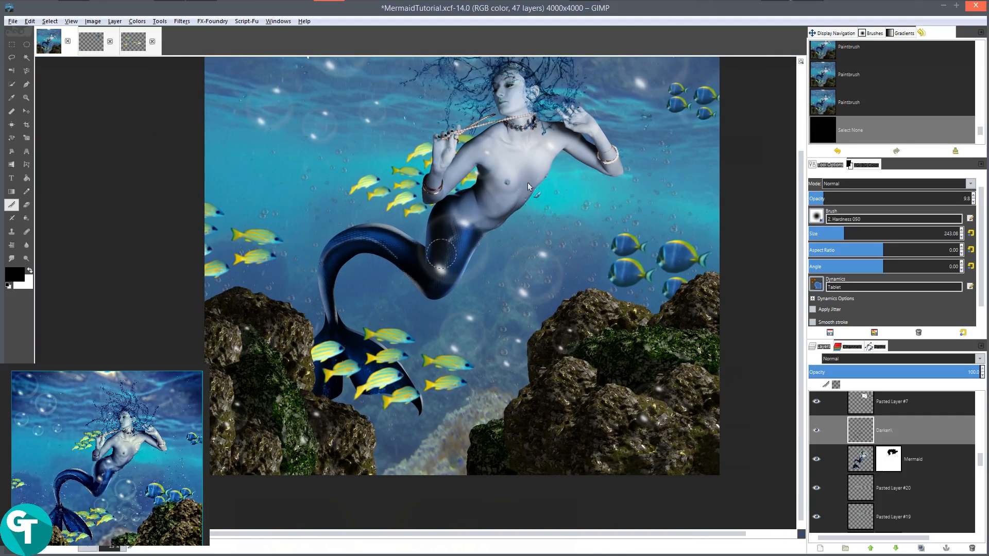
left_click_drag(526, 102, 501, 203)
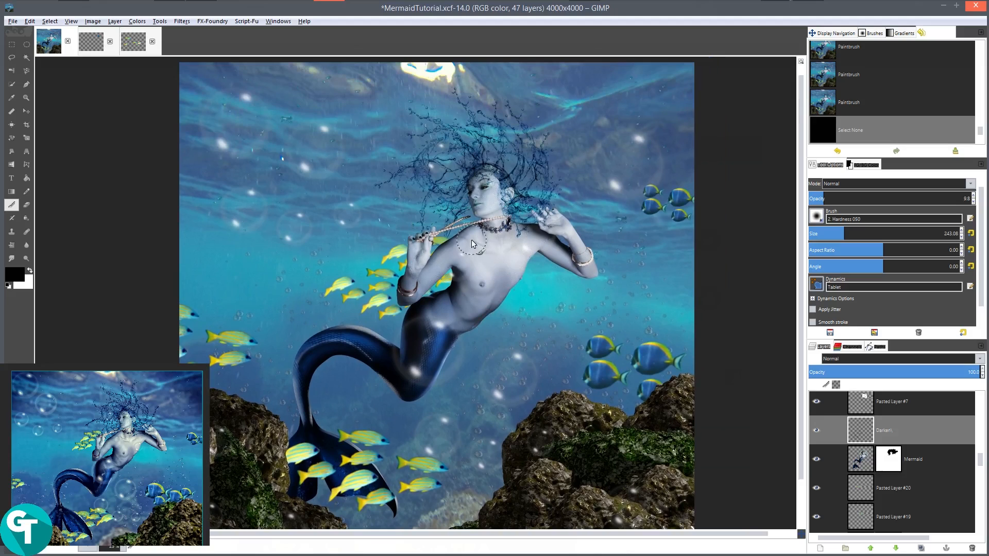
scroll(463, 197, "down", 2)
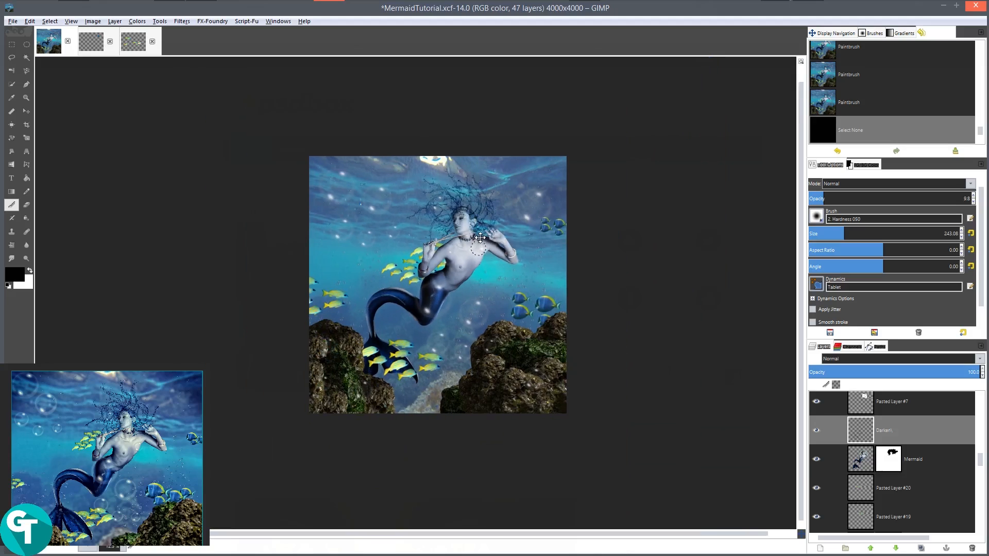
scroll(523, 287, "up", 1)
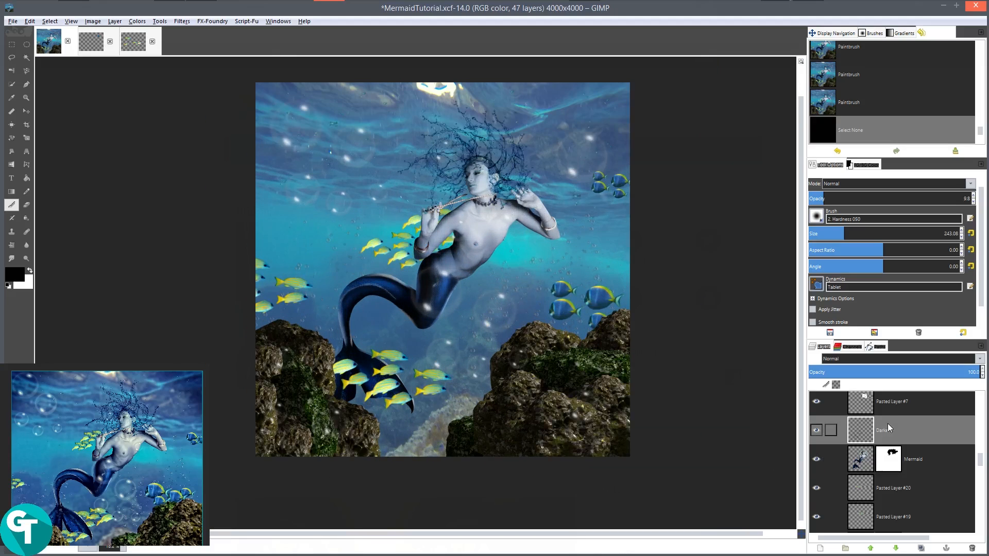
- Apply a Gaussian Blur with a 20-pixel horizontal and vertical radius to the large right-hand rock layer
scroll(914, 421, "up", 6)
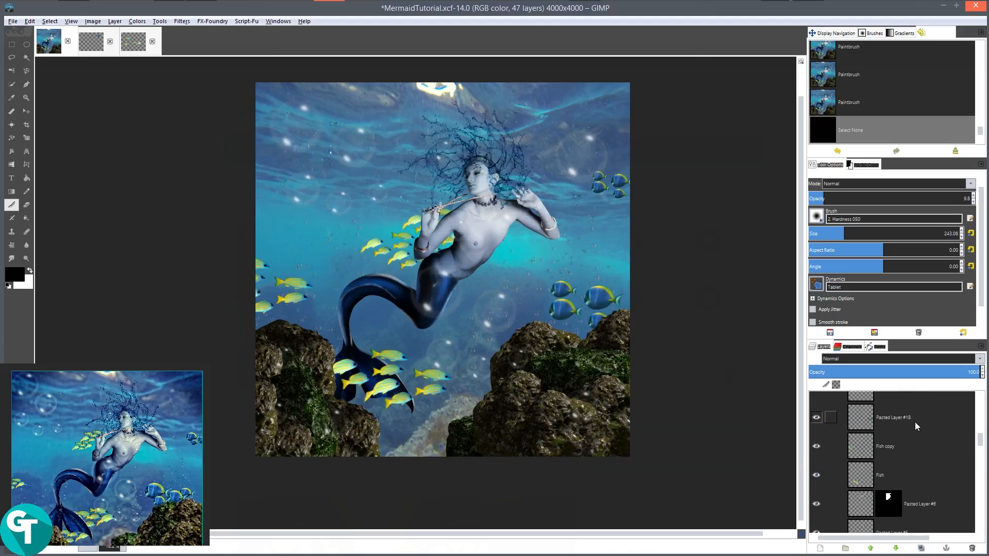
scroll(915, 422, "up", 3)
left_click(898, 444)
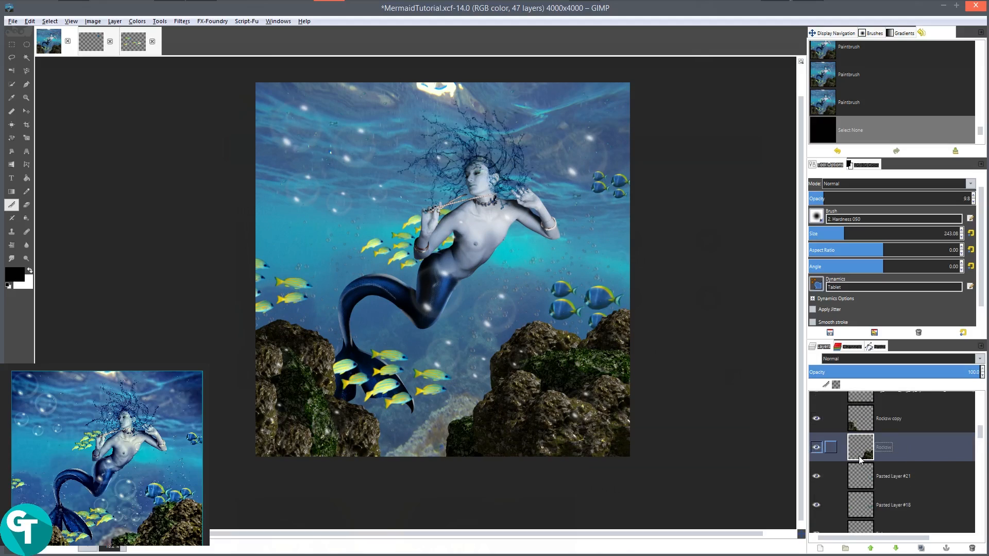
left_click(182, 22)
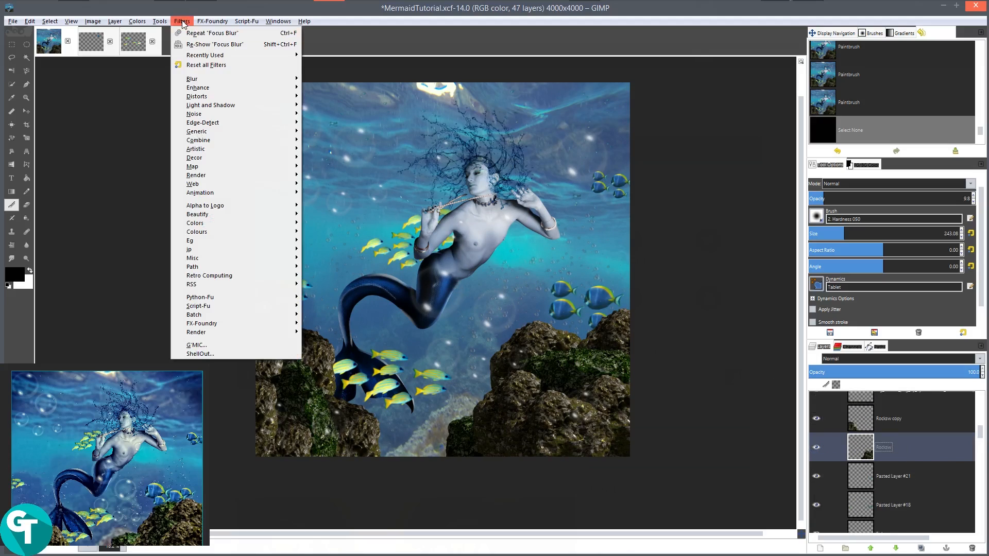
mouse_move(201, 80)
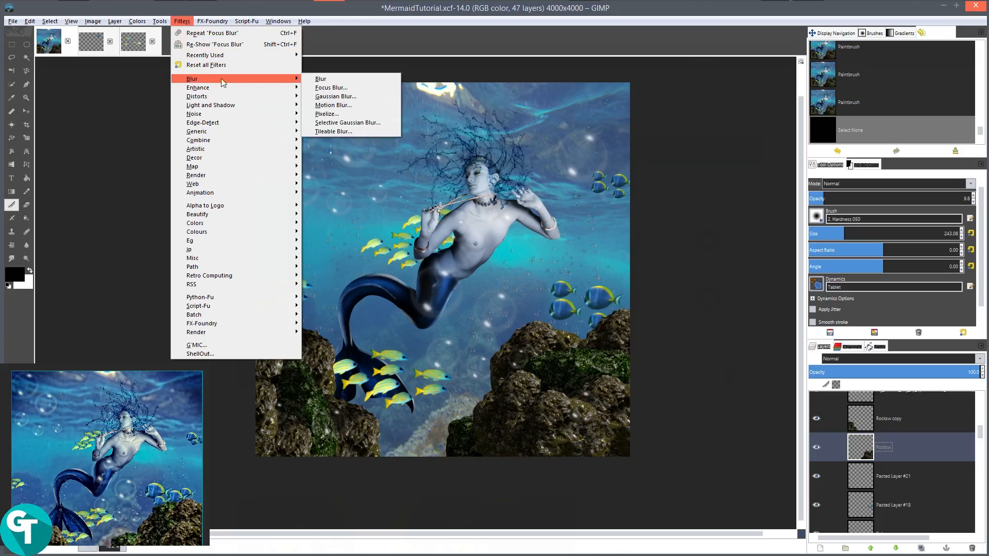
left_click(330, 97)
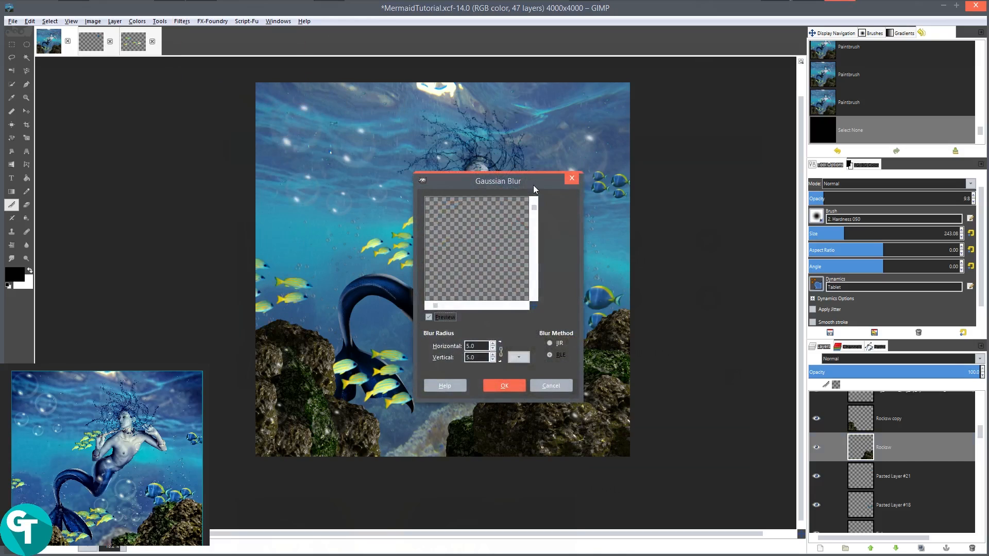
left_click_drag(518, 274, 278, 27)
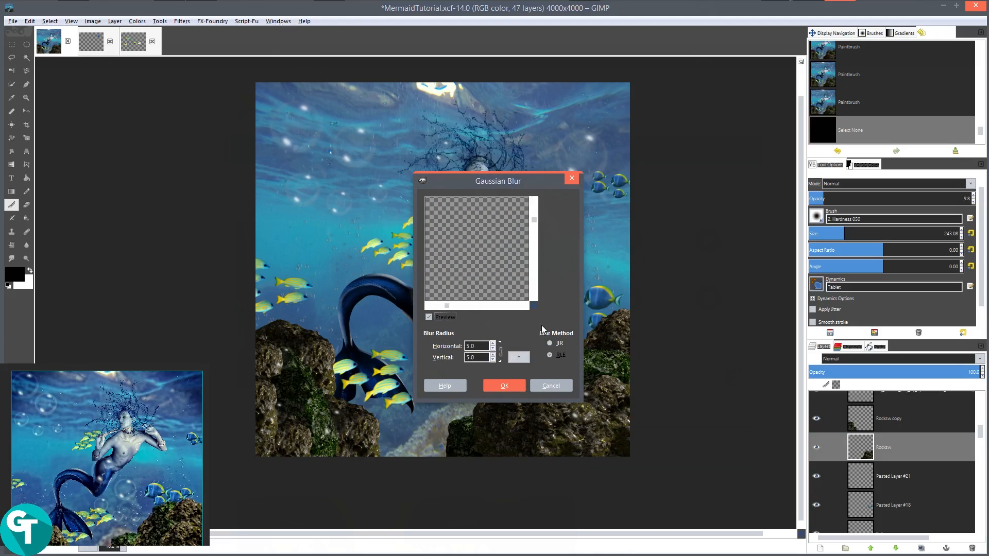
left_click_drag(534, 308, 549, 328)
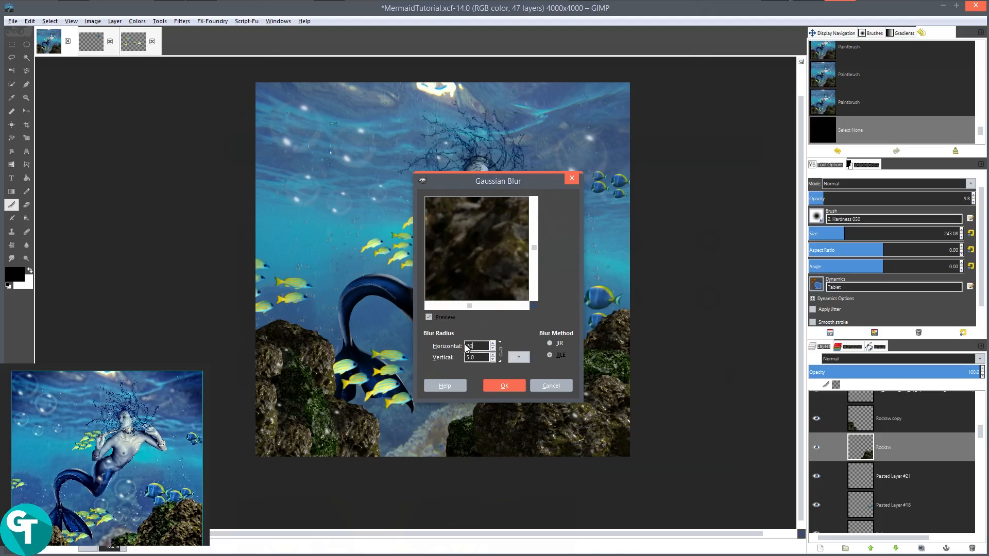
left_click(481, 357)
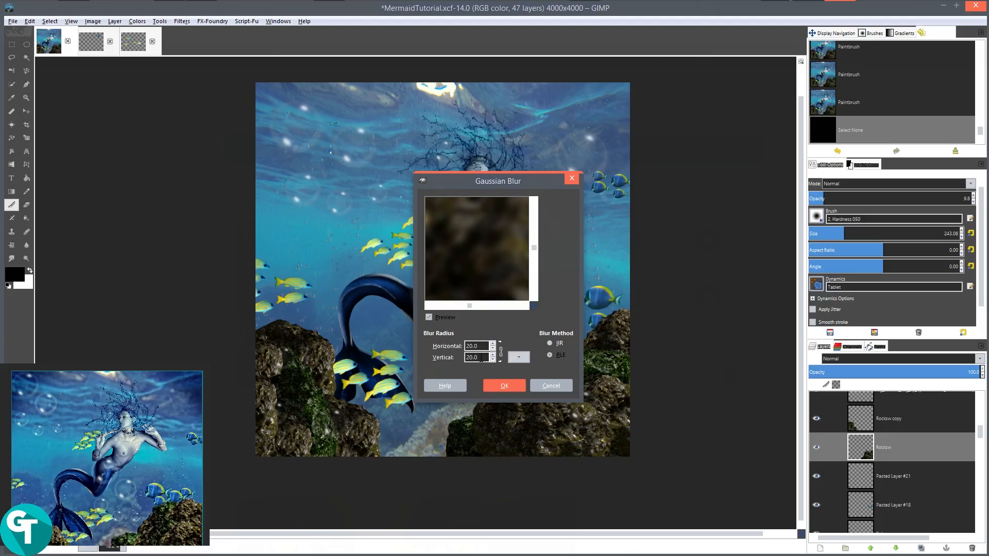
left_click(510, 387)
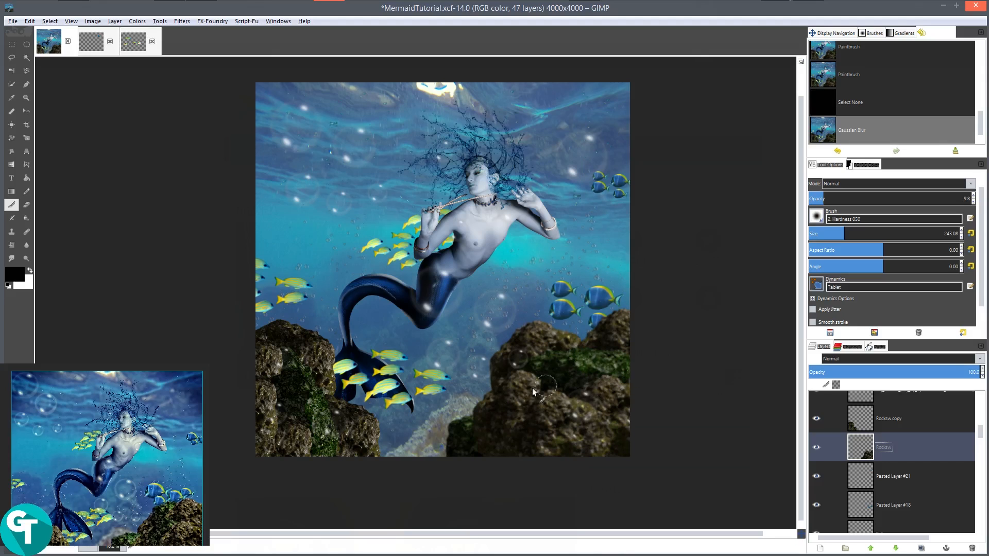
scroll(591, 399, "up", 2)
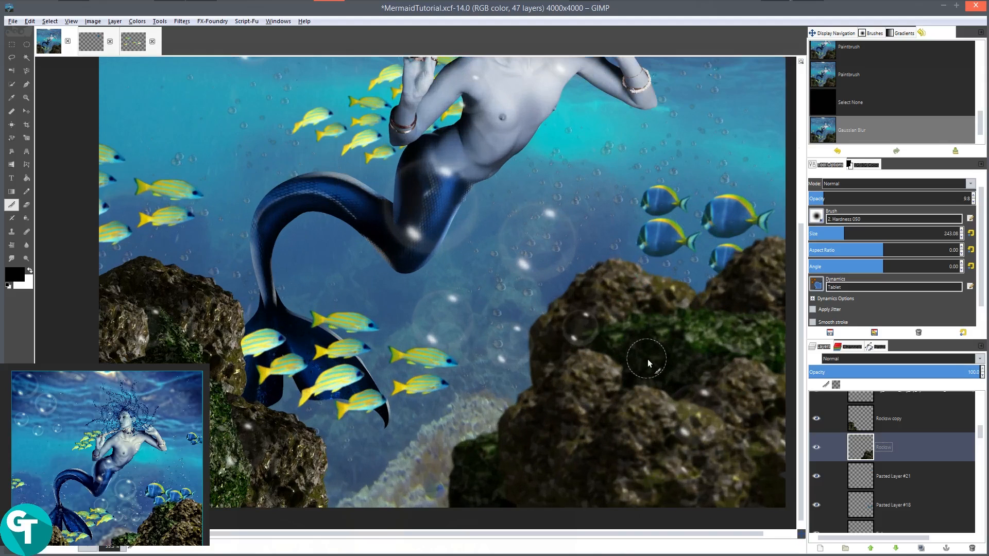
scroll(648, 360, "up", 1)
scroll(675, 324, "down", 2)
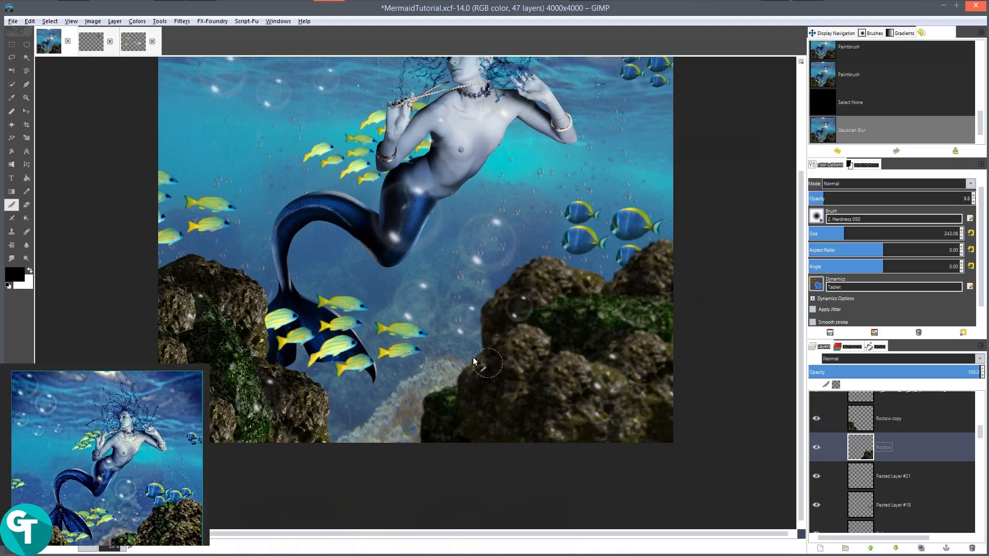
scroll(546, 347, "up", 2)
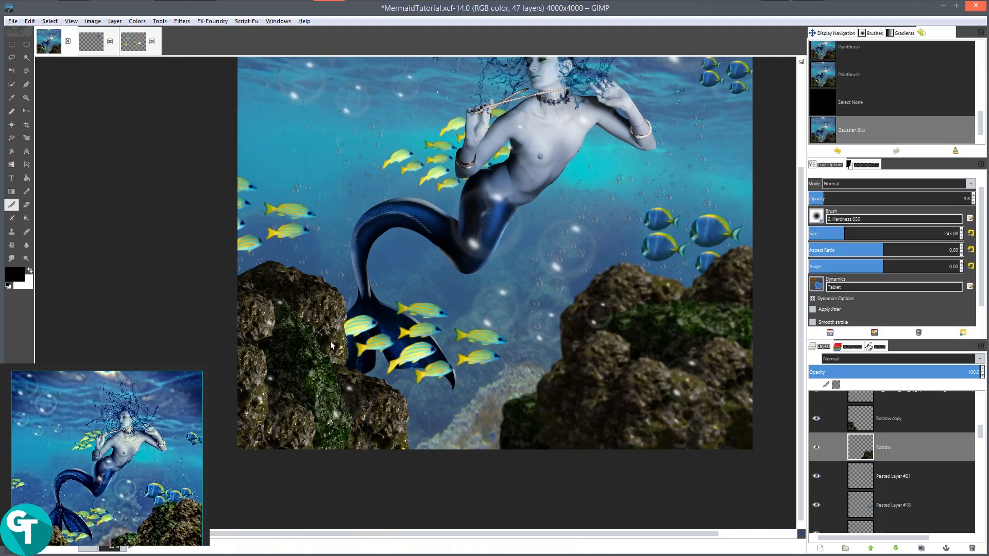
- Apply the same Gaussian Blur to the left-hand rock layer, Rocksw copy
scroll(606, 320, "down", 2)
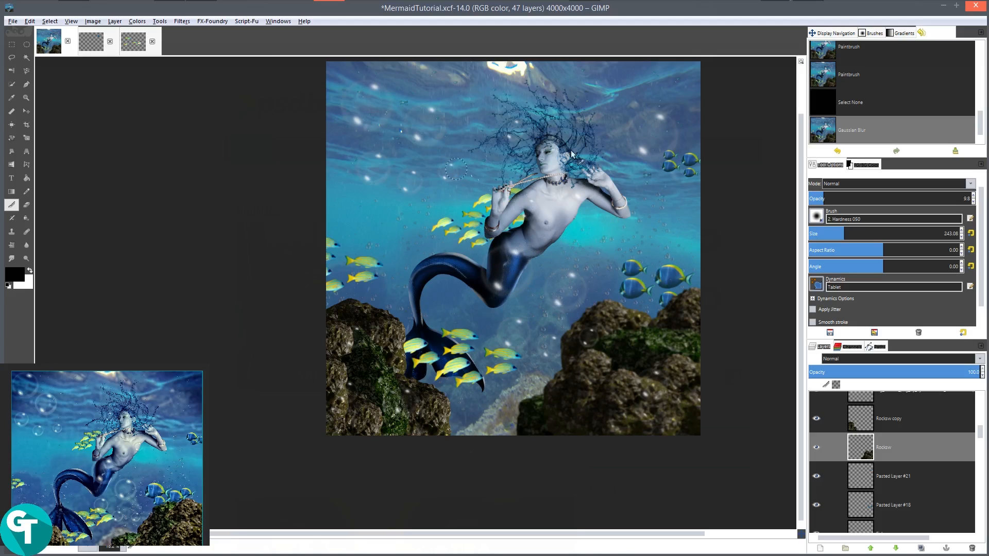
scroll(548, 179, "up", 1)
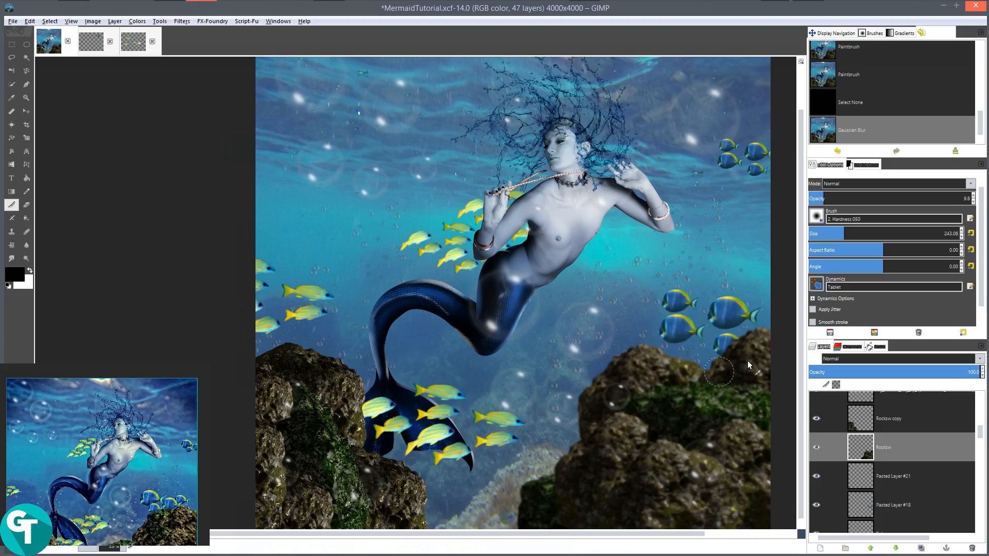
left_click(883, 446)
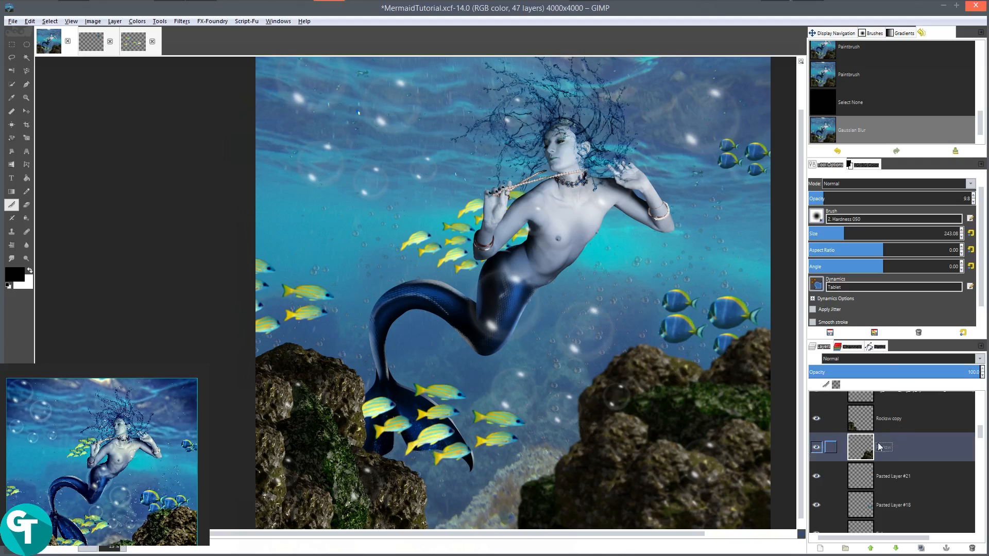
scroll(549, 325, "down", 2)
left_click(882, 422)
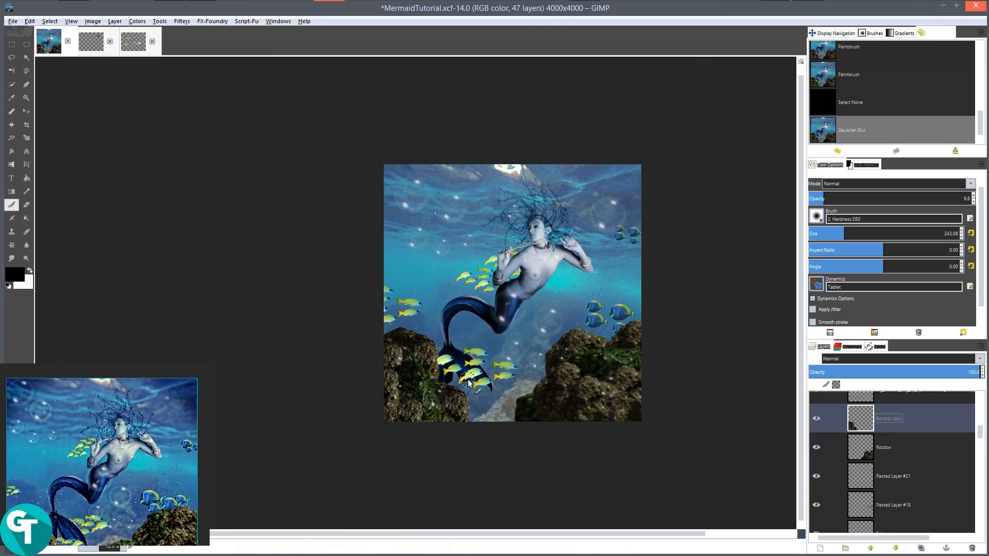
key("ctrl+f")
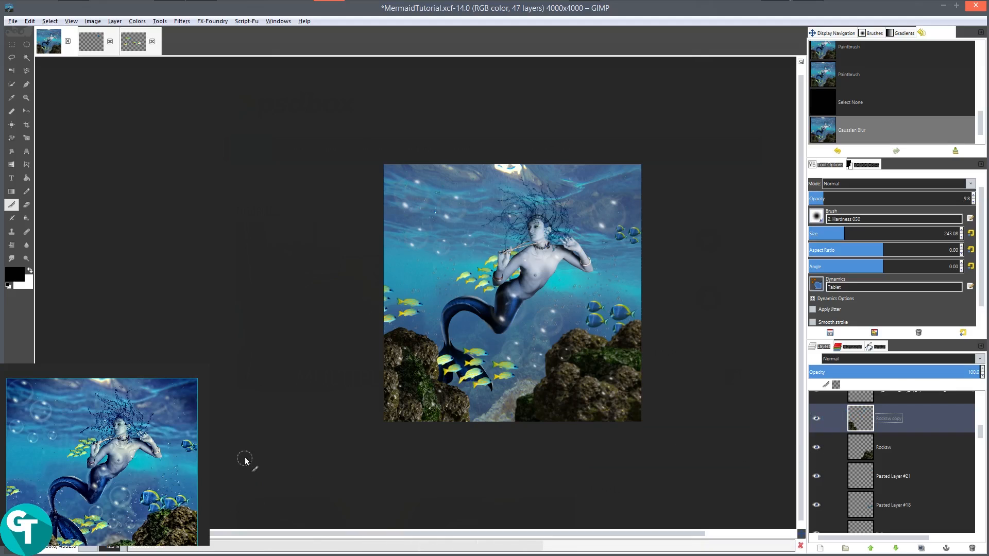
right_click(119, 452)
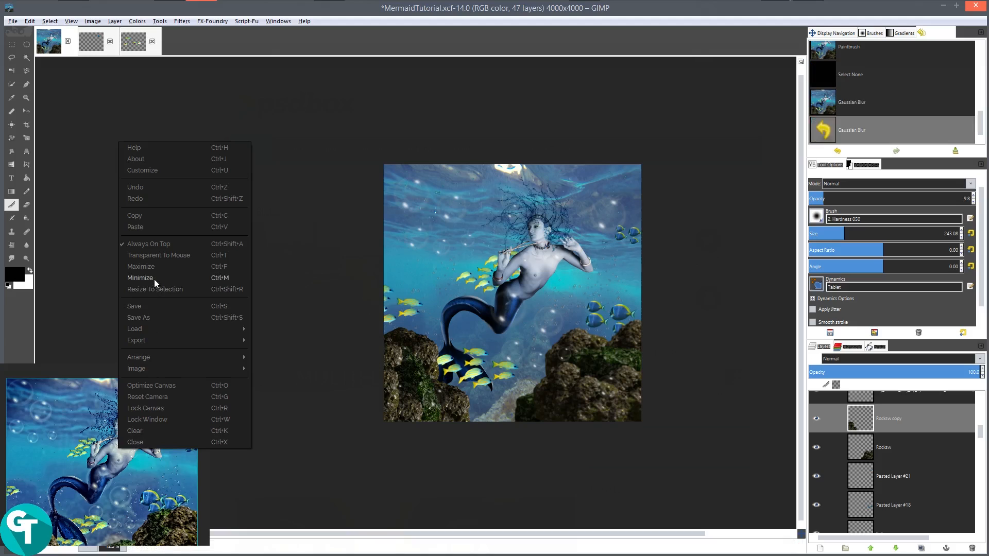
double_click(892, 419)
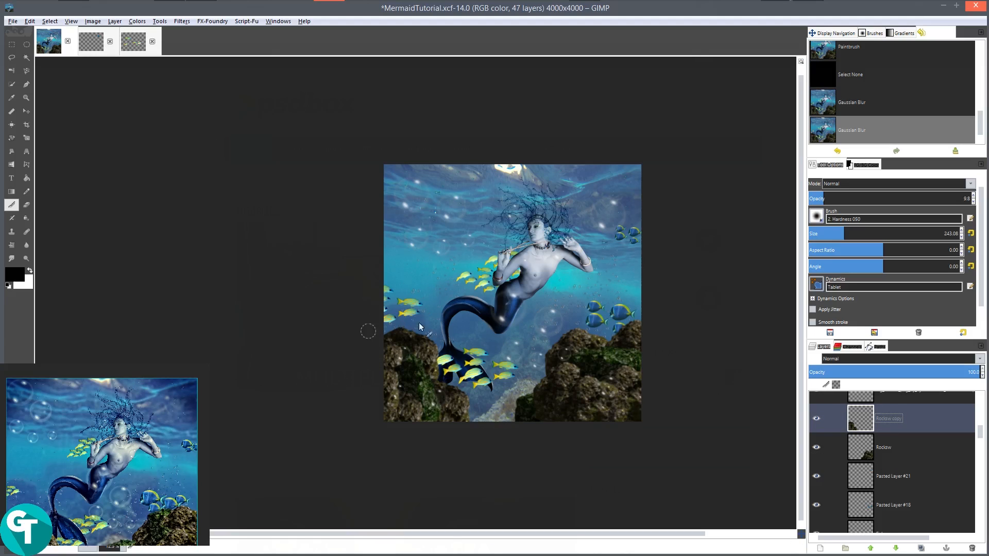
- Examine the blurred foreground rocks within the composition and look through the lower part of the layer stack
scroll(419, 323, "up", 3)
scroll(324, 366, "down", 1)
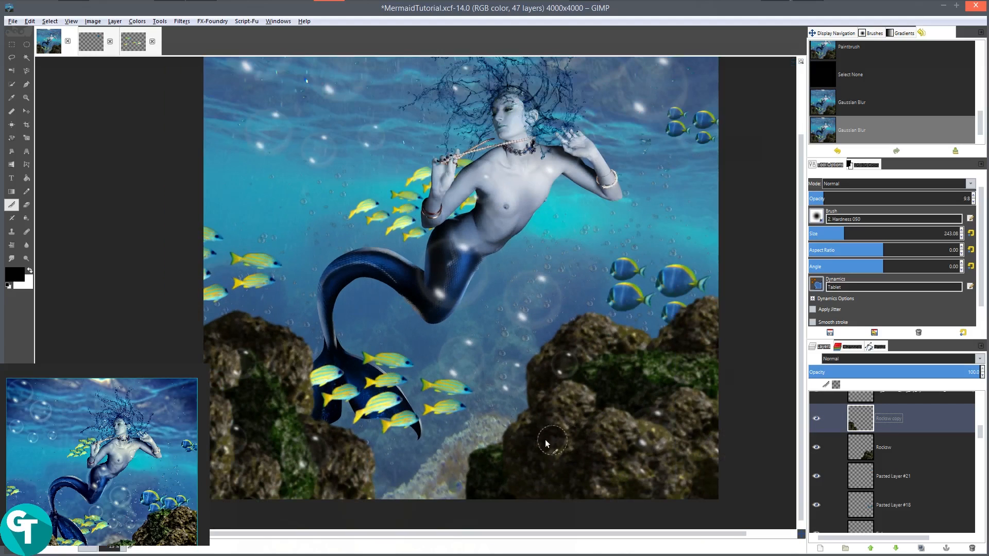
scroll(589, 397, "down", 1)
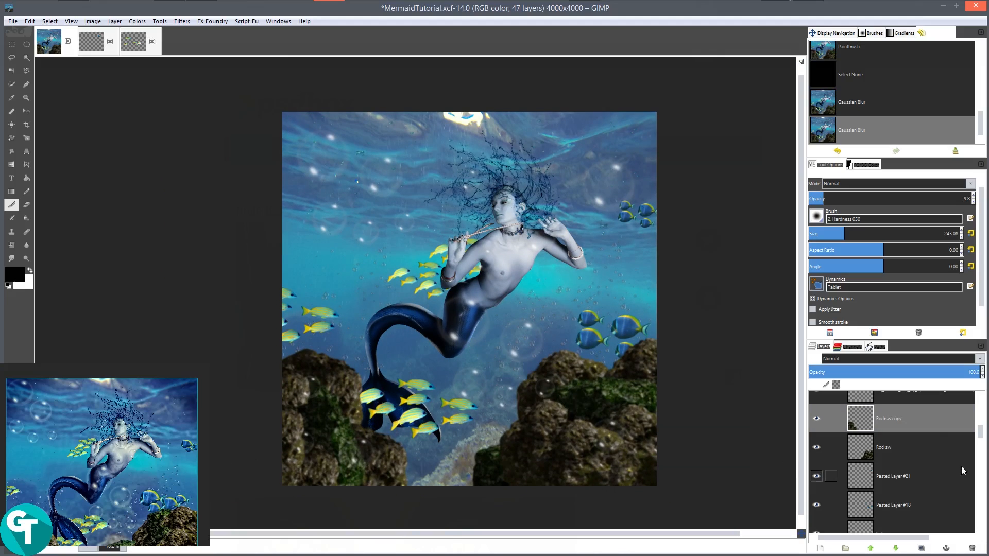
scroll(931, 448, "down", 5)
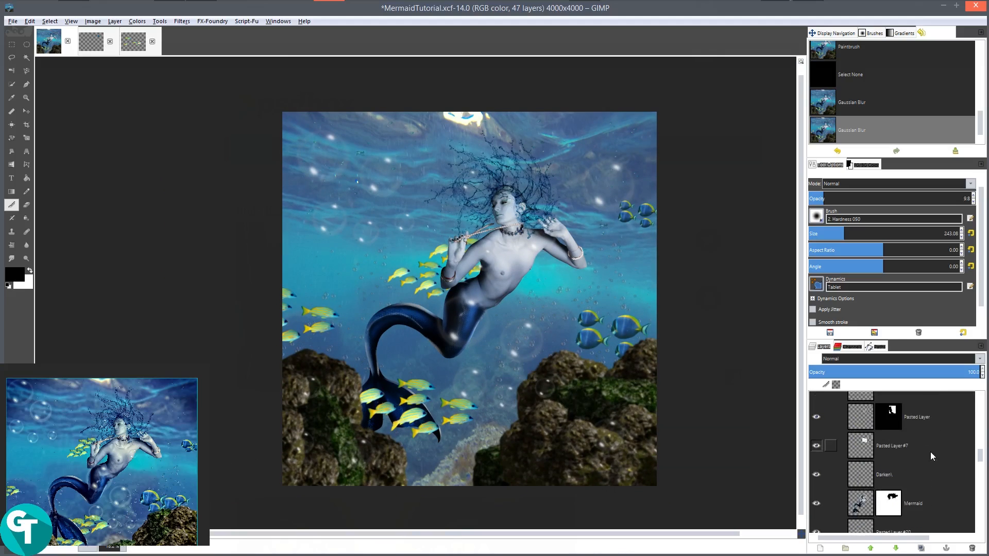
scroll(931, 454, "down", 5)
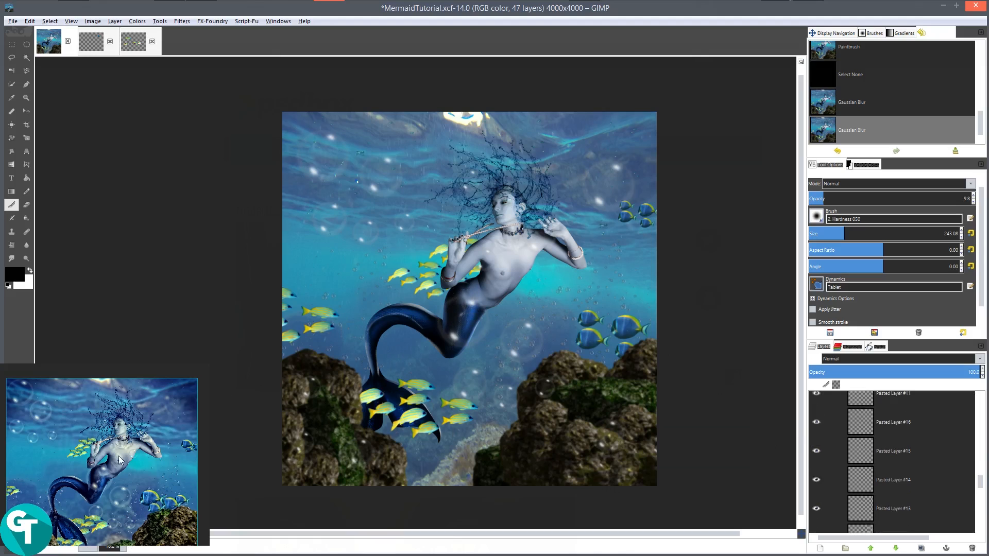
scroll(487, 365, "down", 2)
scroll(497, 376, "up", 4)
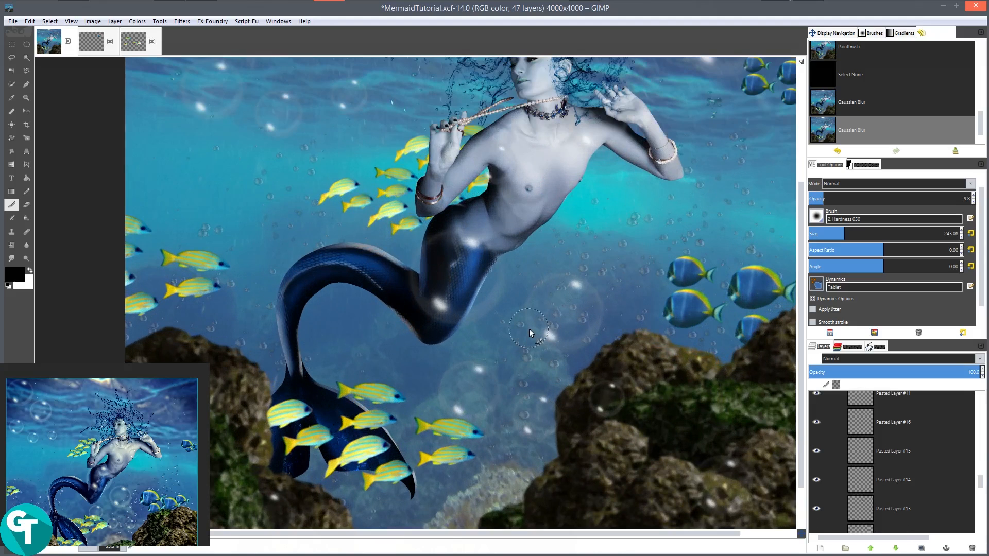
scroll(530, 329, "down", 2)
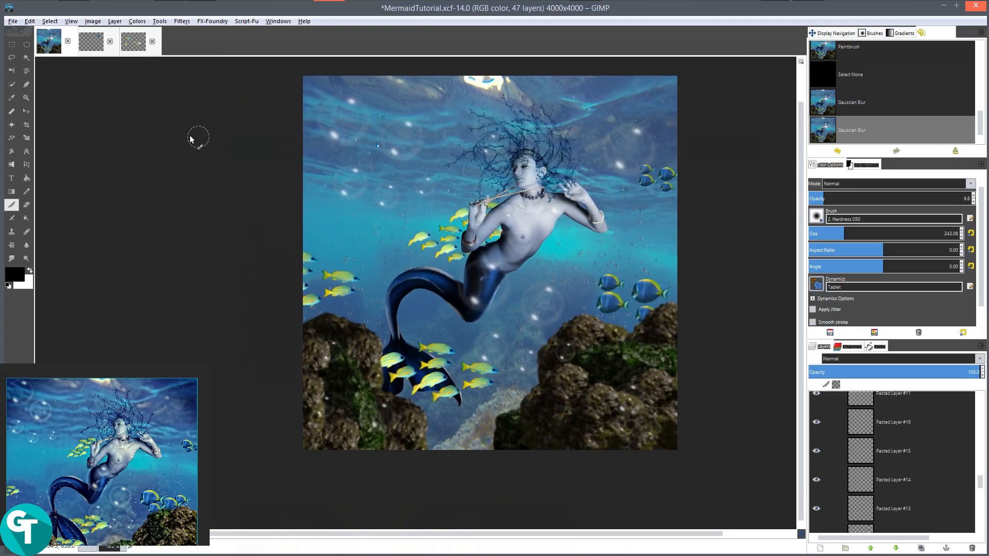
- Close the two fish source images, Fish.xcf and Fish2.xcf, keeping only the mermaid composite open
left_click(144, 43)
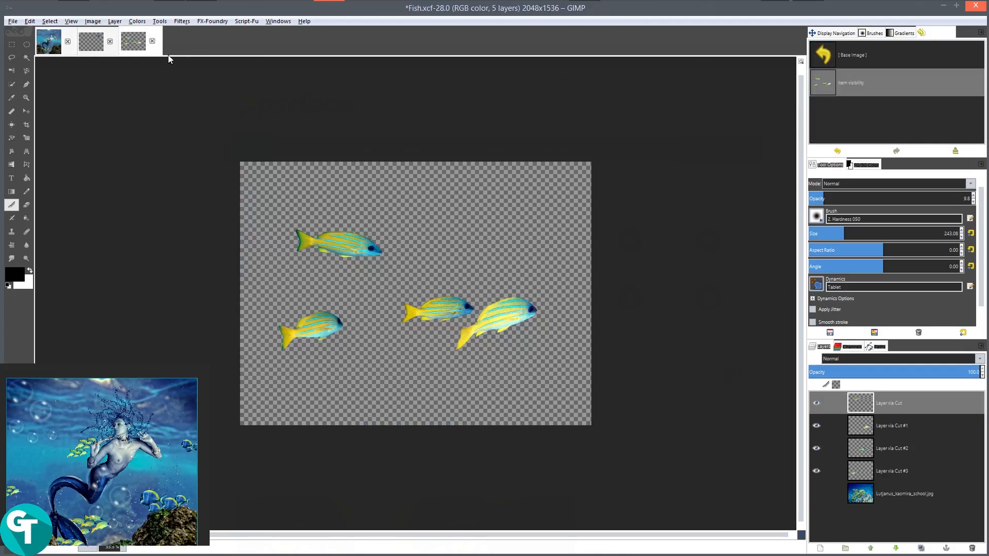
left_click(153, 41)
left_click(524, 328)
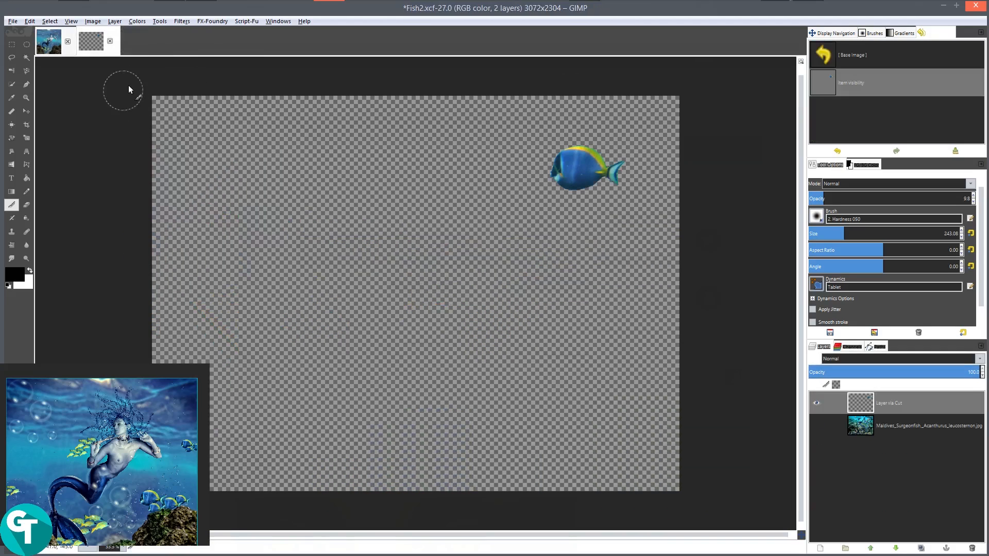
left_click(109, 41)
left_click(525, 324)
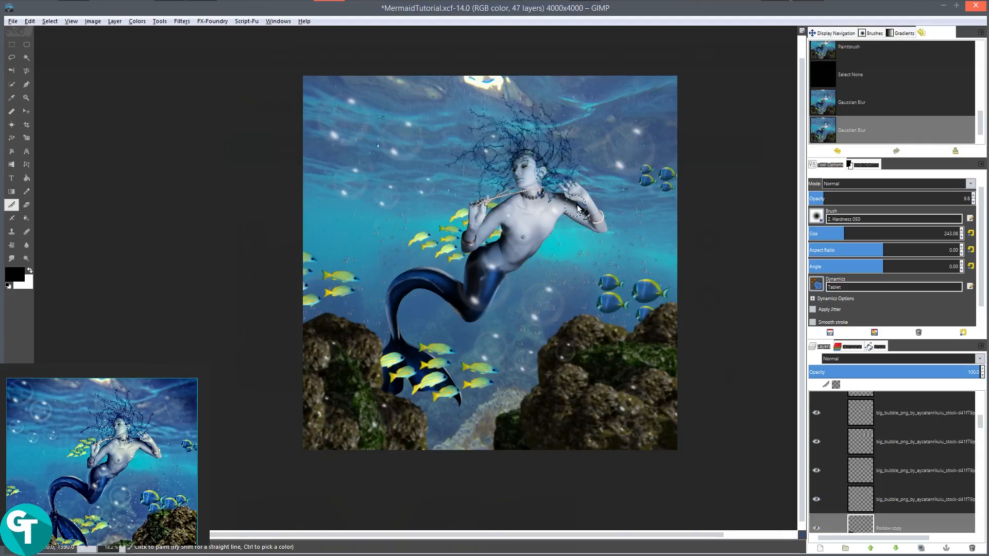
- Examine the whole mermaid composition, checking the figure, fish, bubbles and blurred rocks at different magnifications
scroll(577, 205, "up", 2)
scroll(590, 232, "down", 2)
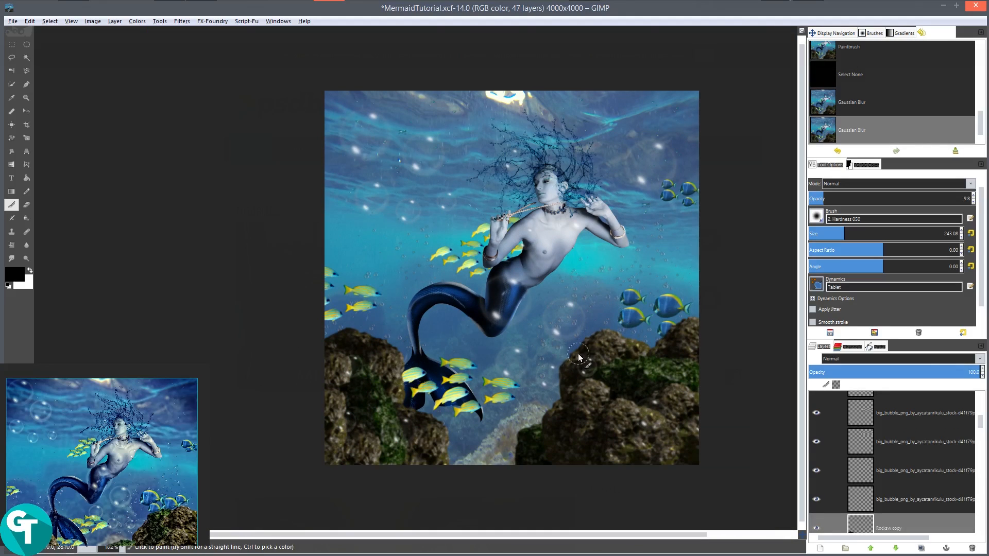
scroll(505, 355, "up", 1)
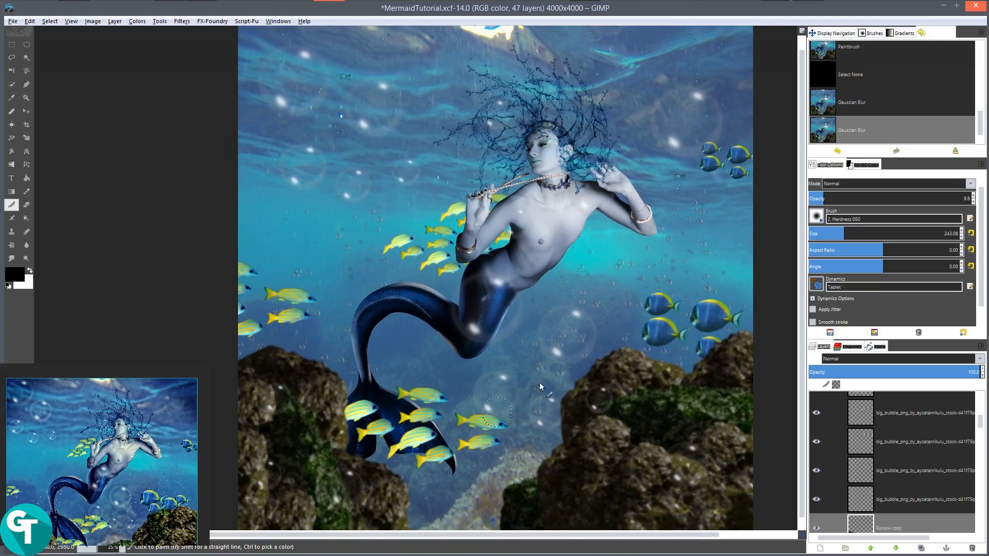
scroll(626, 247, "down", 1)
scroll(571, 215, "up", 1)
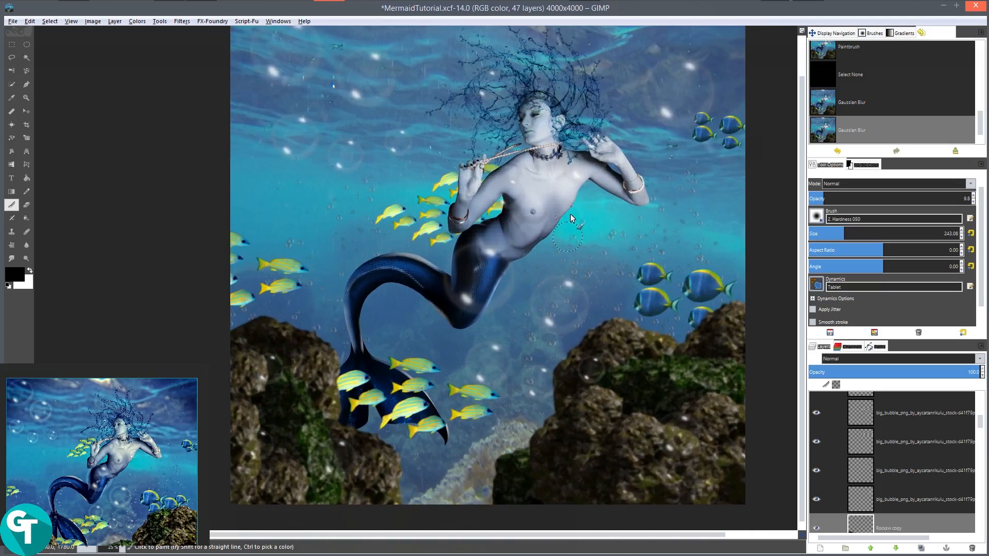
left_click_drag(489, 209, 468, 248)
scroll(501, 249, "down", 1)
left_click_drag(512, 273, 536, 244)
scroll(524, 271, "up", 1)
scroll(458, 294, "down", 1)
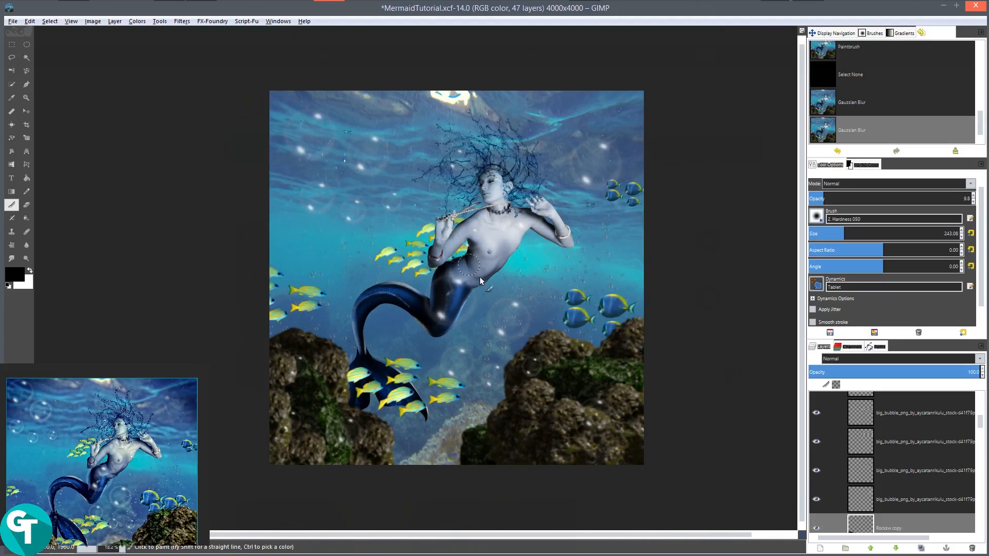
mouse_move(490, 277)
left_mouse_down()
mouse_move(451, 258)
mouse_move(471, 282)
left_mouse_up()
scroll(515, 309, "up", 2)
scroll(494, 250, "down", 1)
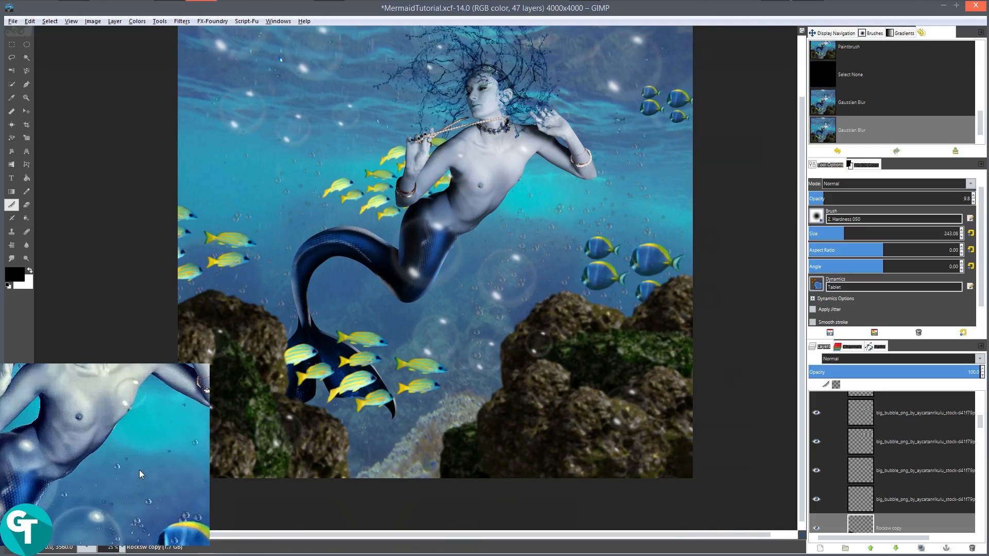
- Maximize the floating reference image, view its full mermaid composition, and minimize the reference window
right_click(137, 447)
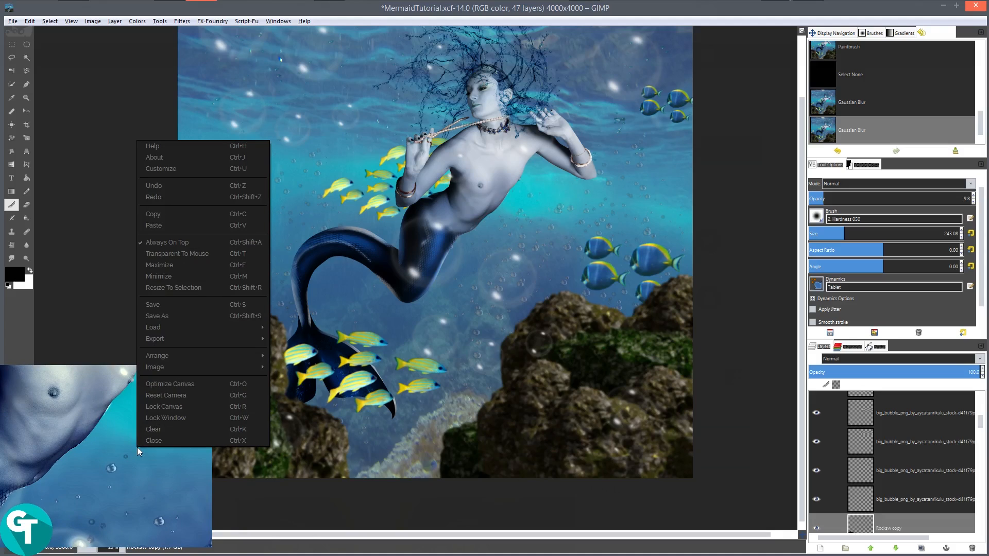
left_click(174, 264)
scroll(204, 282, "down", 5)
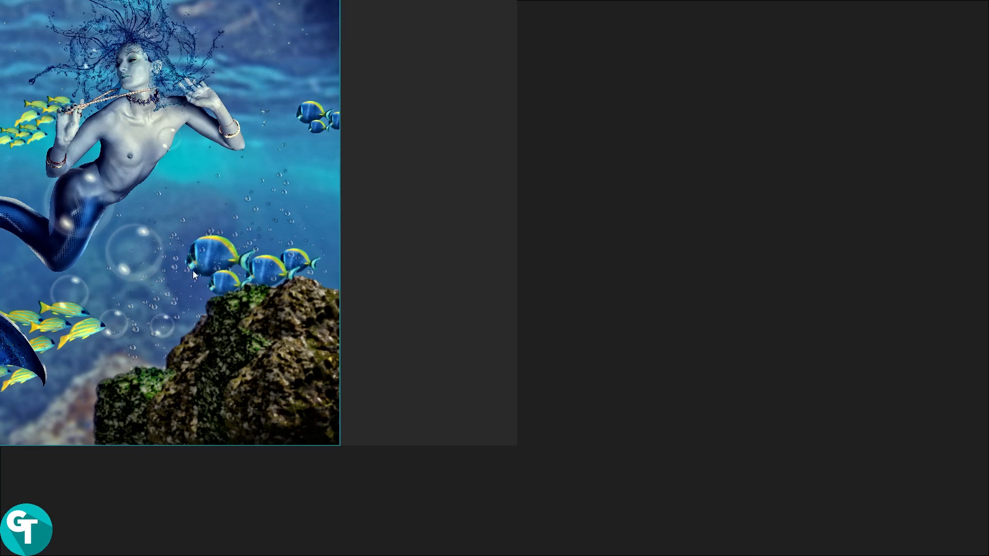
left_click_drag(156, 213, 387, 287)
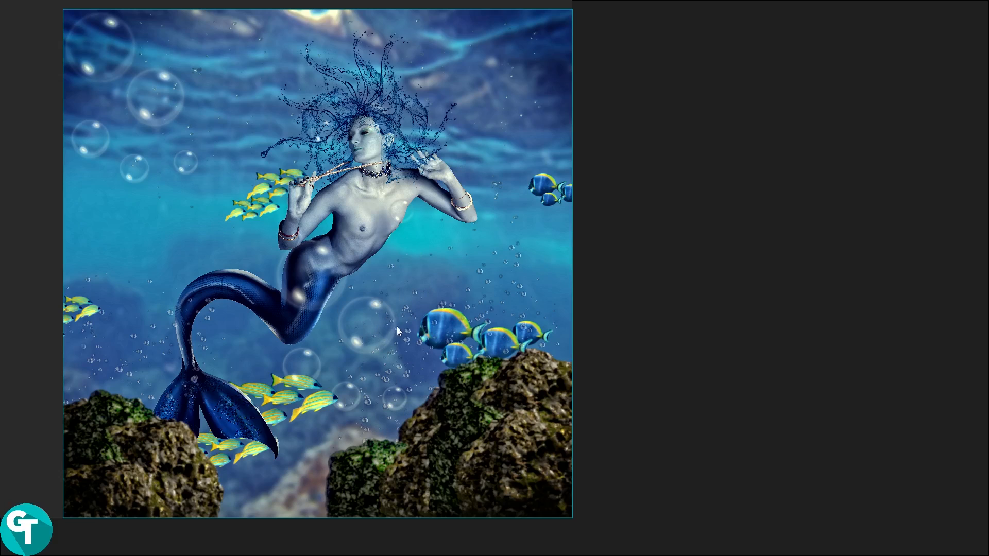
right_click(481, 265)
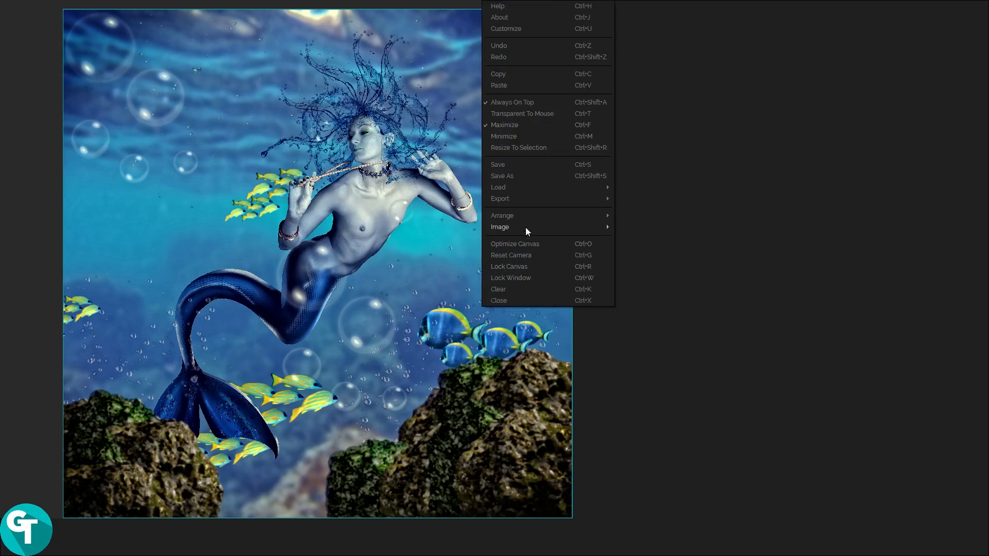
left_click(518, 134)
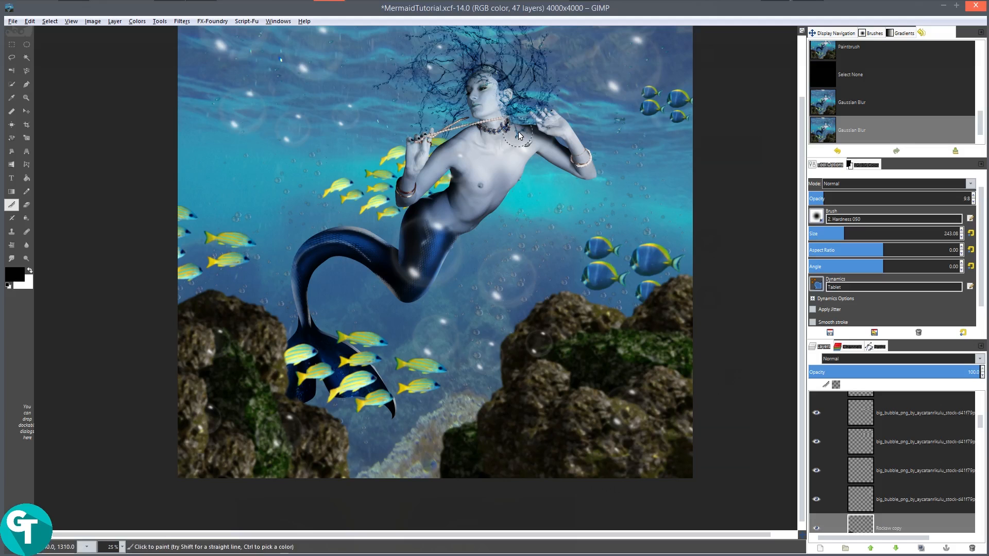
- Save the layered composite to its existing file, MermaidTutorial.xcf
key("minus")
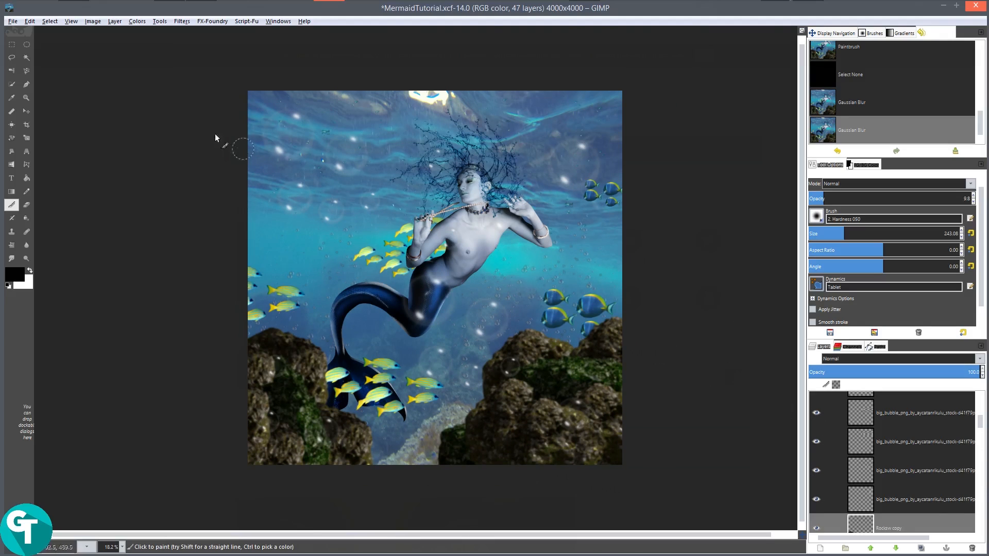
left_click(12, 21)
left_click(41, 109)
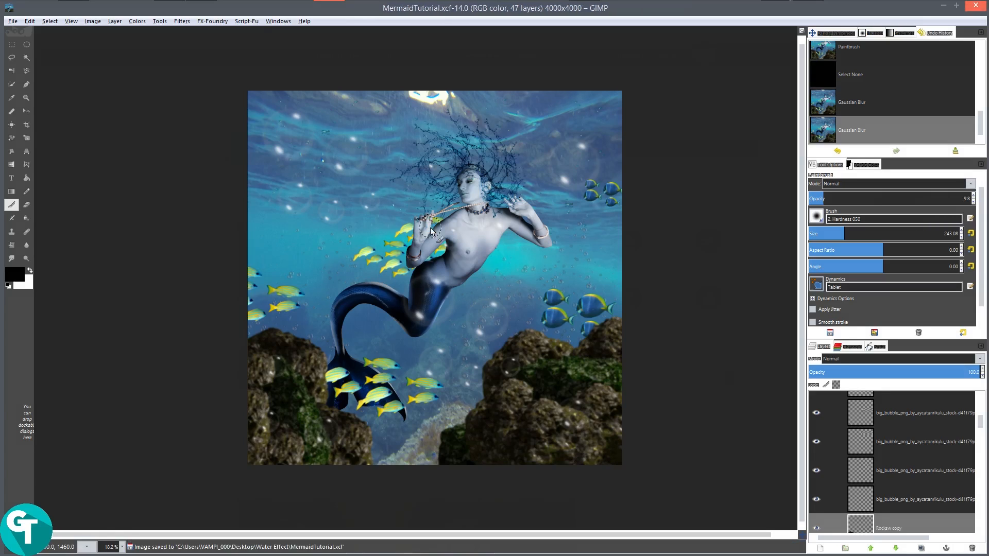
scroll(526, 254, "down", 1)
scroll(547, 307, "up", 2)
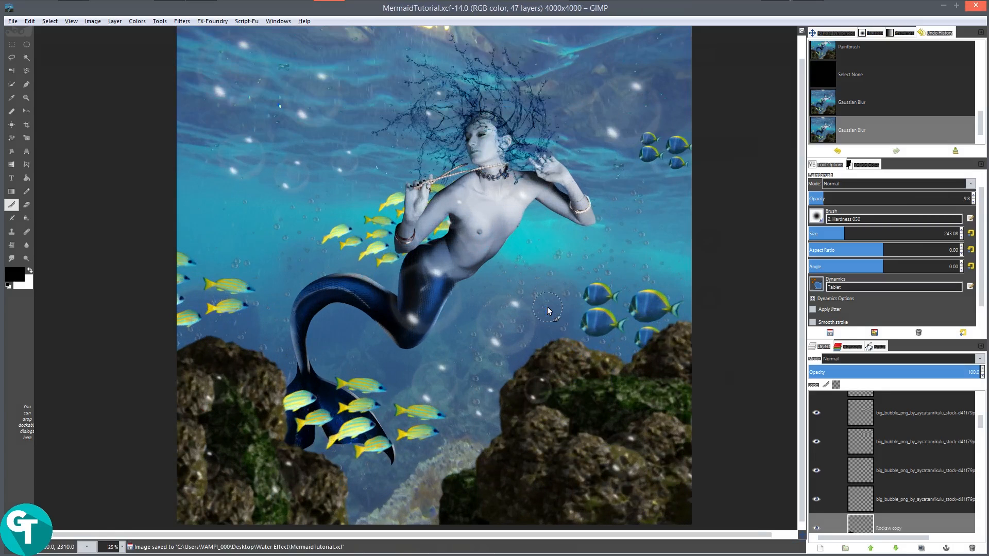
scroll(539, 248, "down", 1)
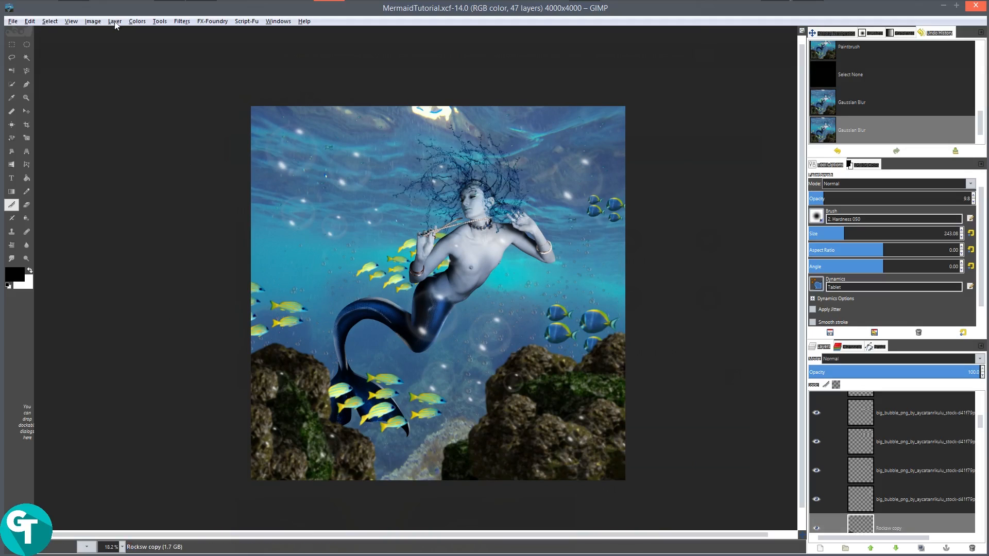
left_click(93, 21)
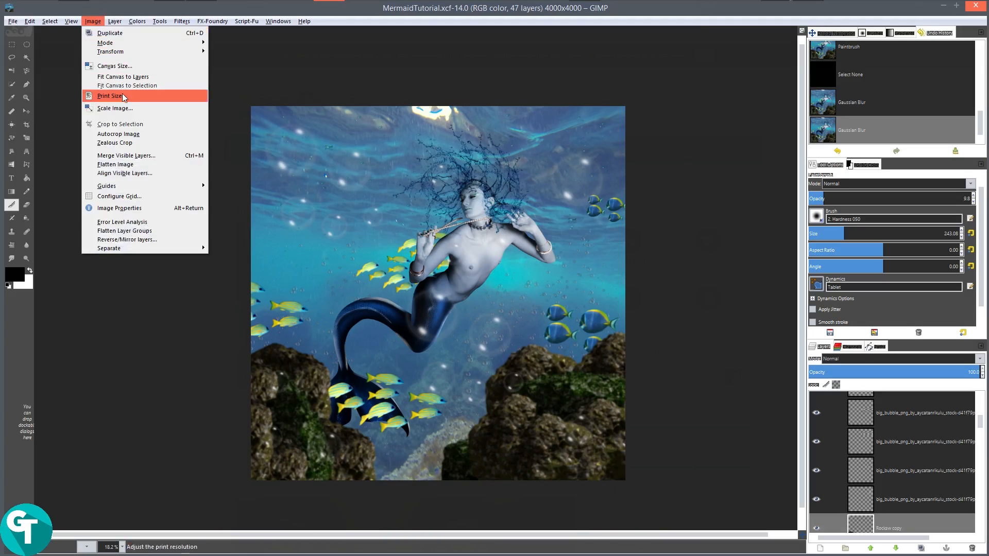
left_click(115, 108)
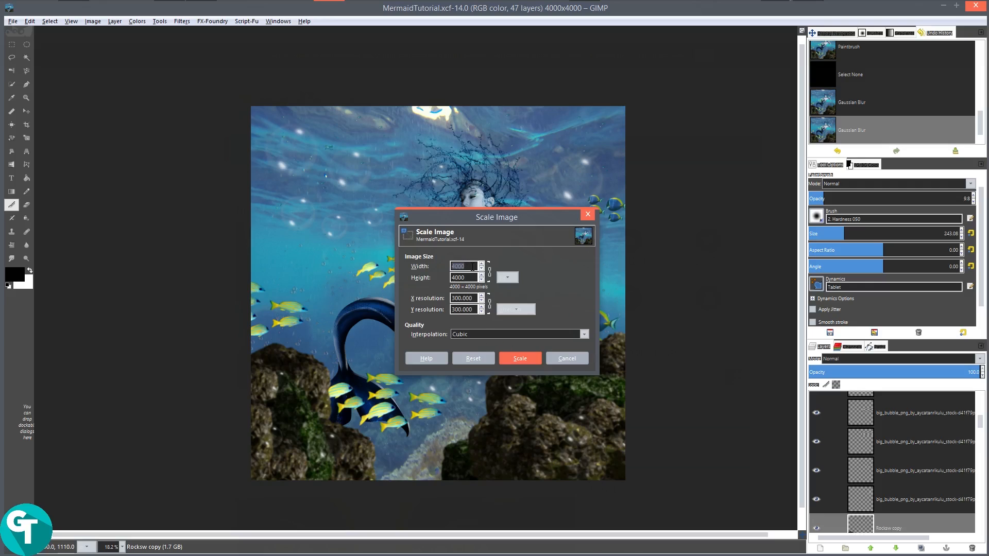
left_click(571, 355)
- Export the mermaid composite as MermaidTutorial.jpeg in the Water Effect folder
scroll(472, 225, "up", 2, "ctrl")
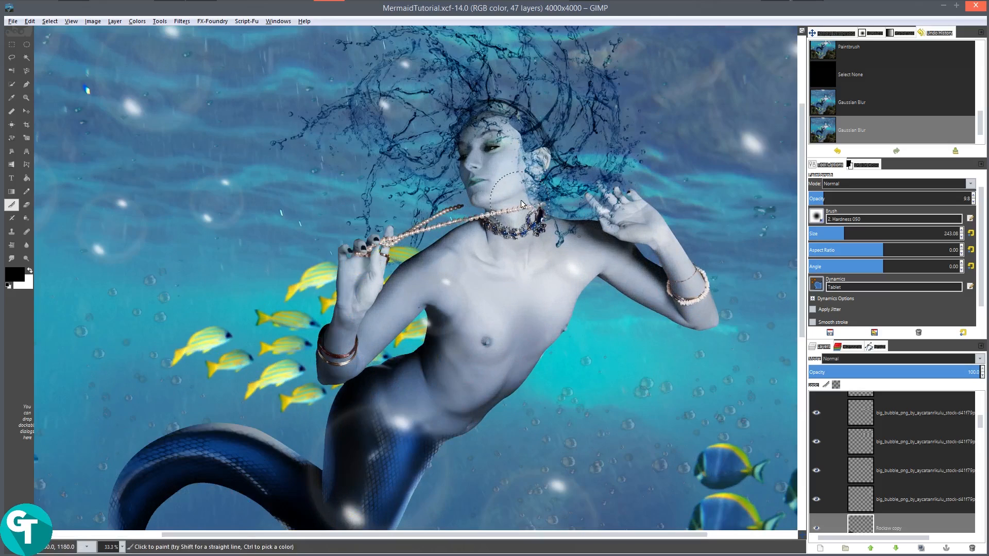
scroll(524, 204, "down", 1, "ctrl")
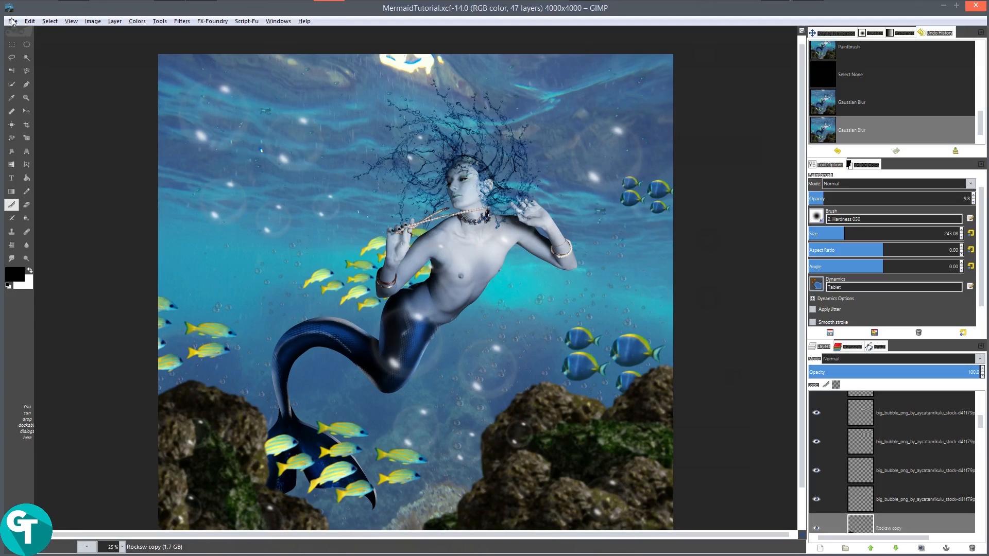
left_click(12, 21)
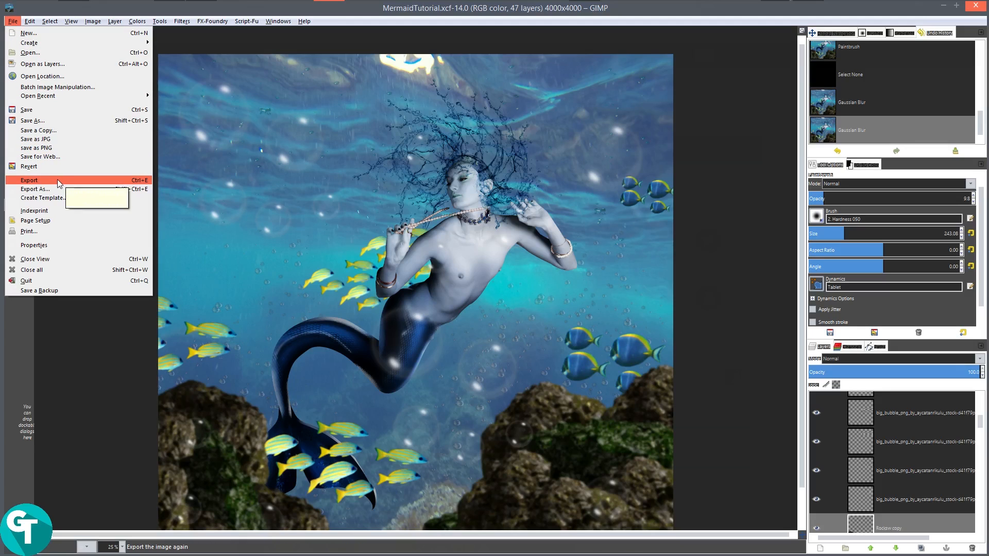
left_click(44, 189)
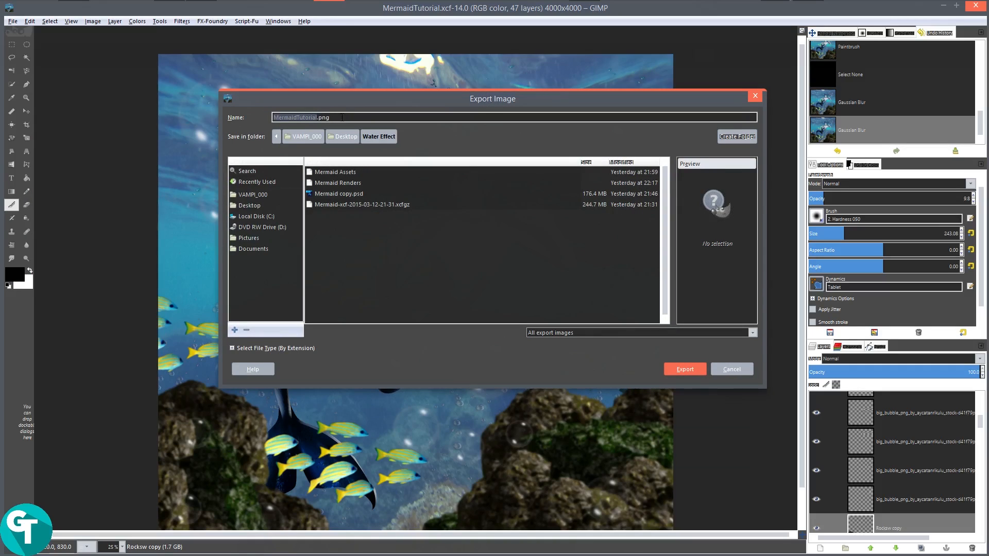
key("End")
type("j")
left_click(680, 370)
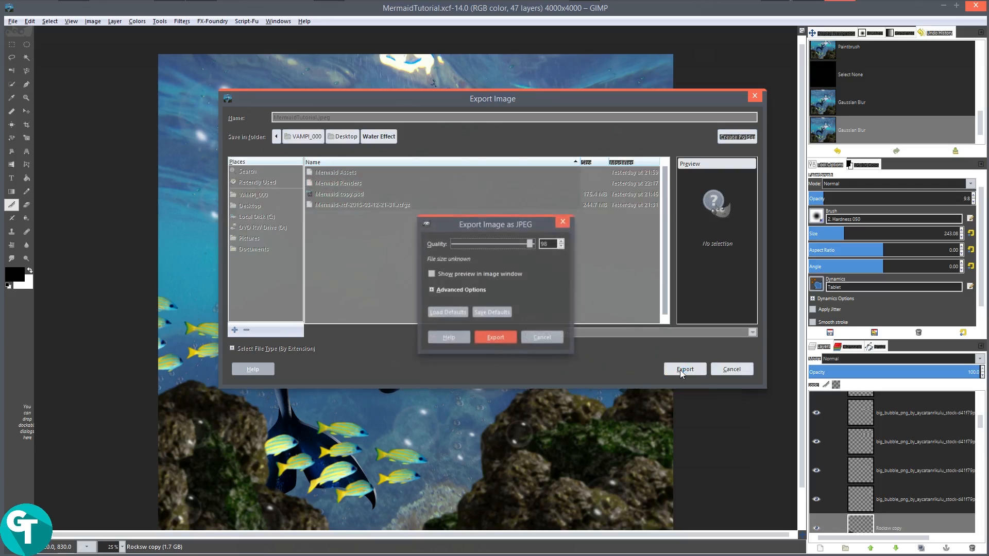
left_click(506, 337)
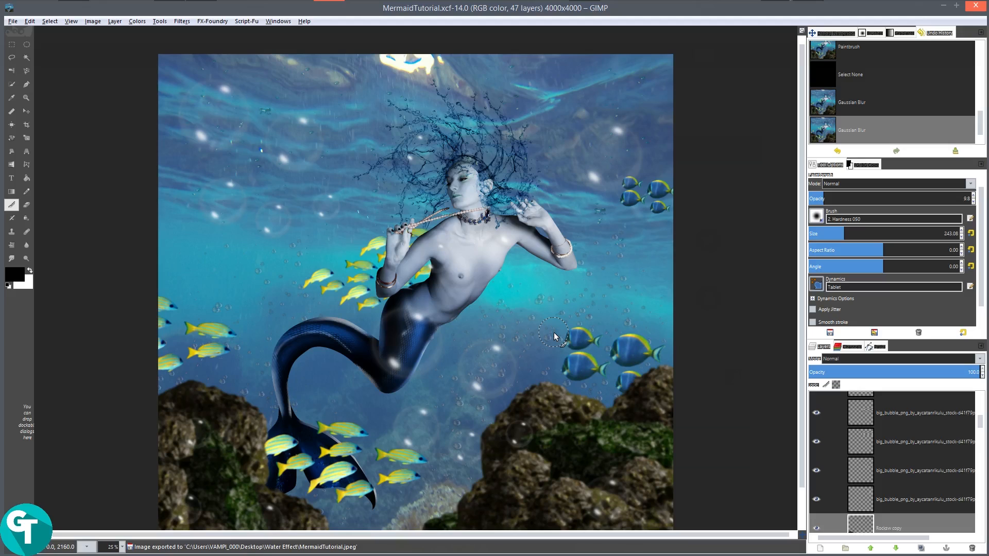
- Quit GIMP, switch to Perfect Effects Free 9 and choose the MermaidTutorial JPEG from the Water Effect folder to open
left_click(14, 22)
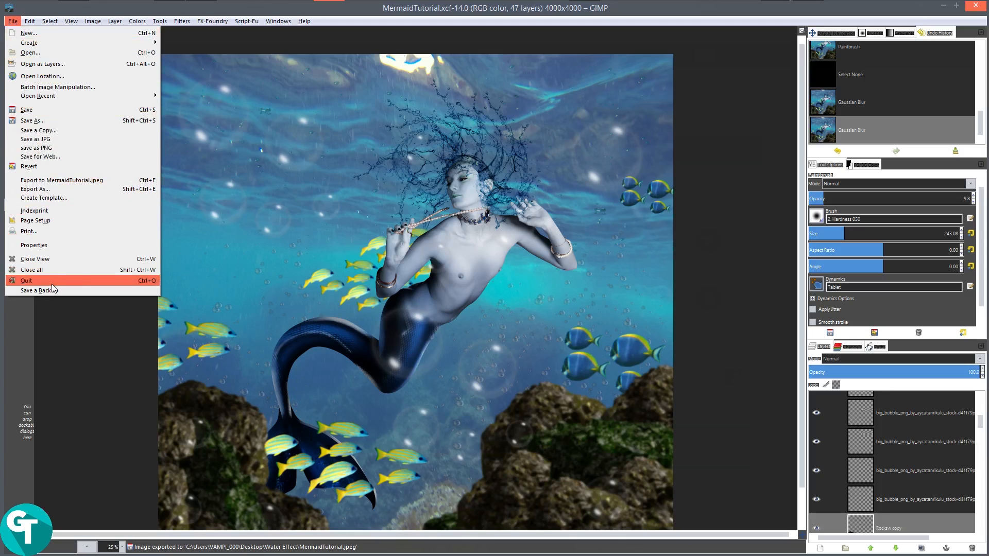
left_click(57, 283)
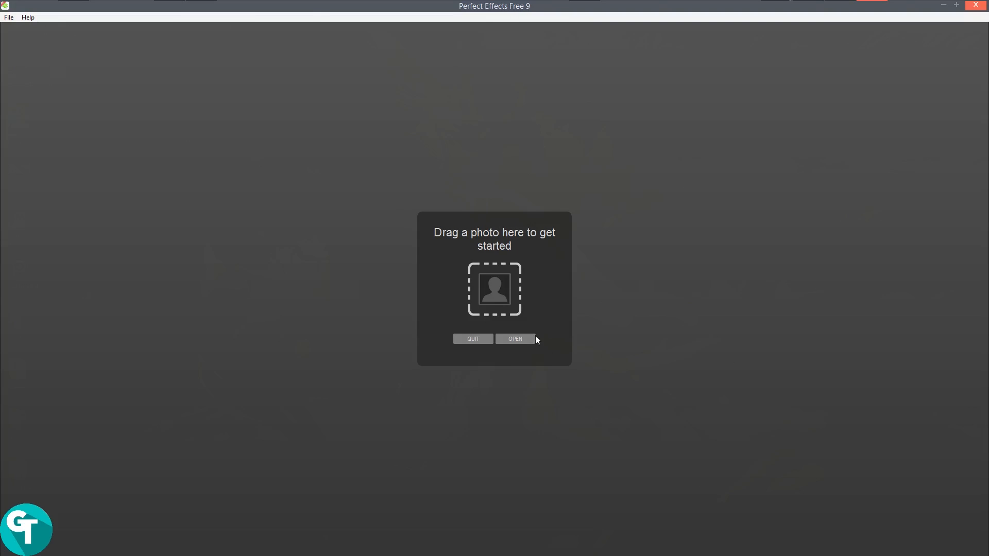
left_click(516, 340)
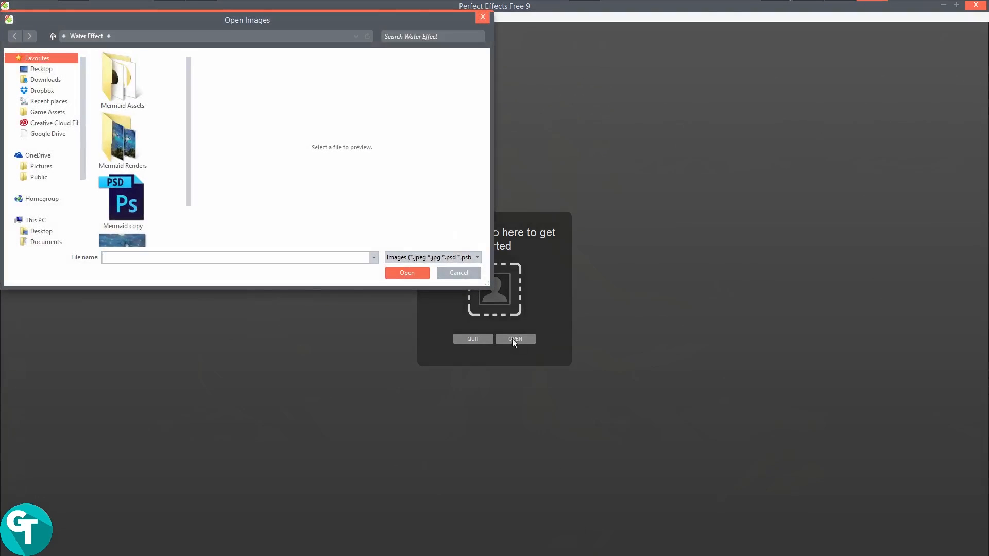
scroll(193, 129, "down", 1)
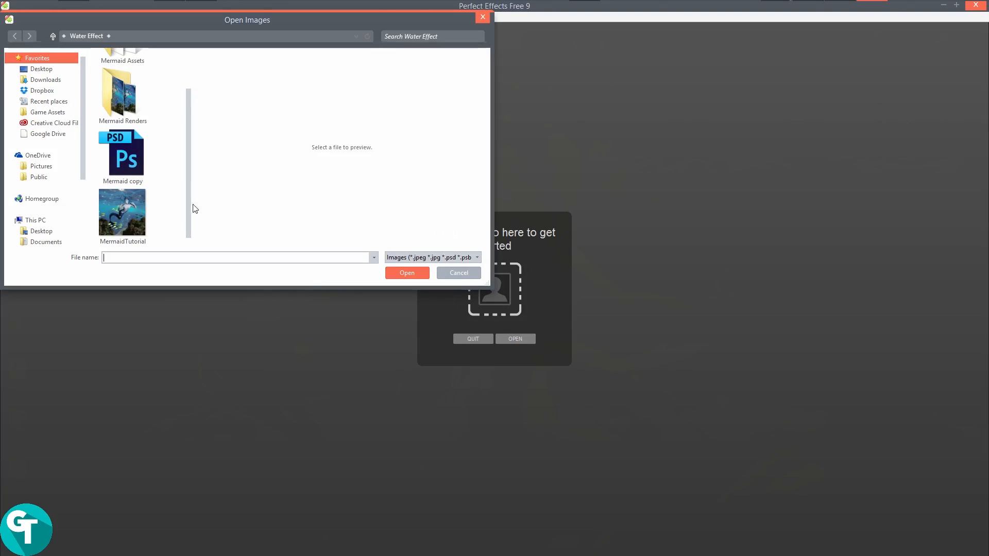
left_click(123, 221)
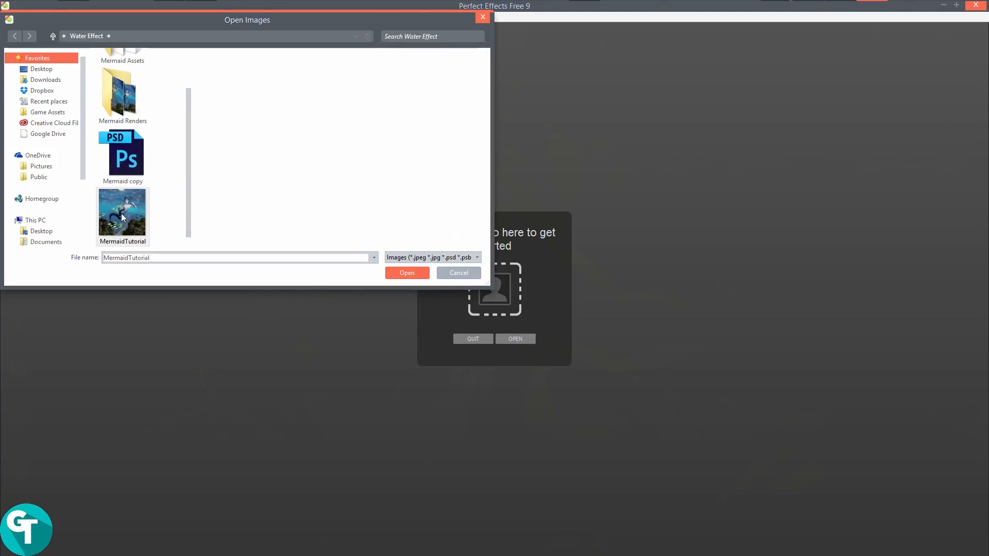
left_click(402, 274)
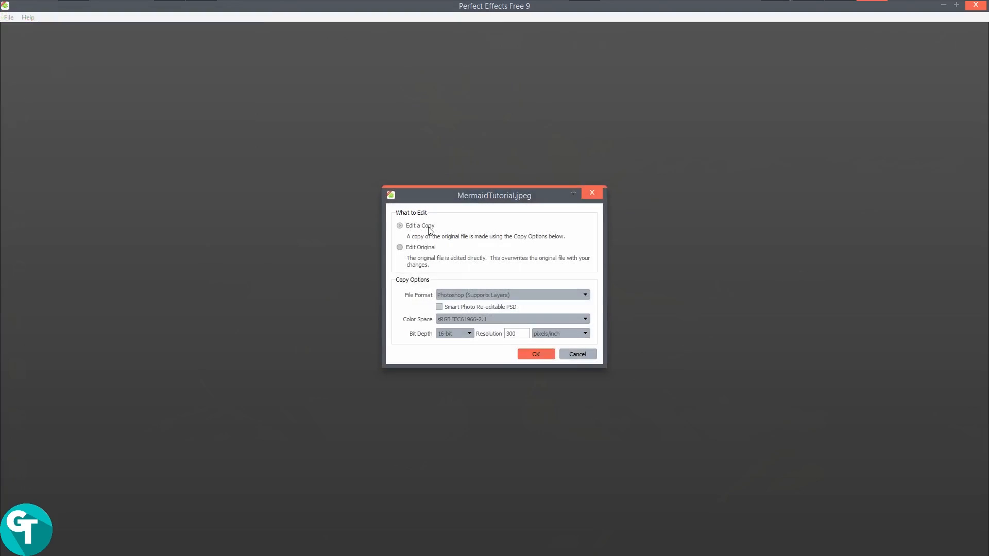
- Open the picture for editing as a copy in the Photoshop format that supports layers
left_click(467, 296)
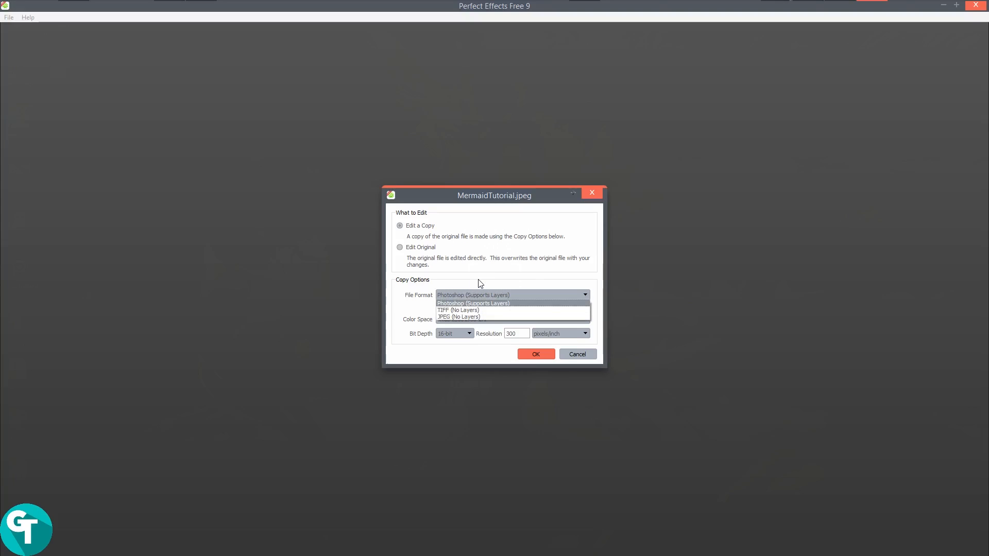
left_click(506, 274)
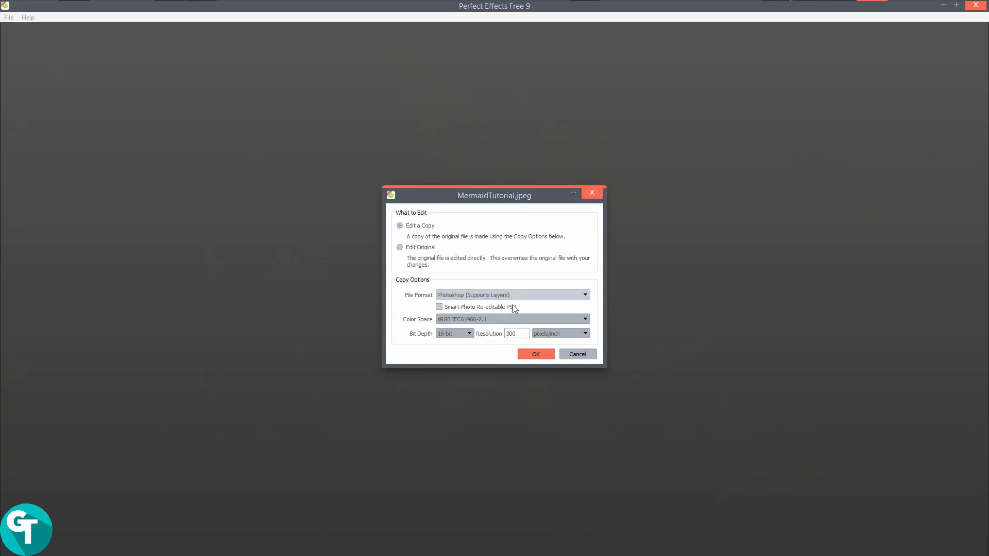
left_click(537, 356)
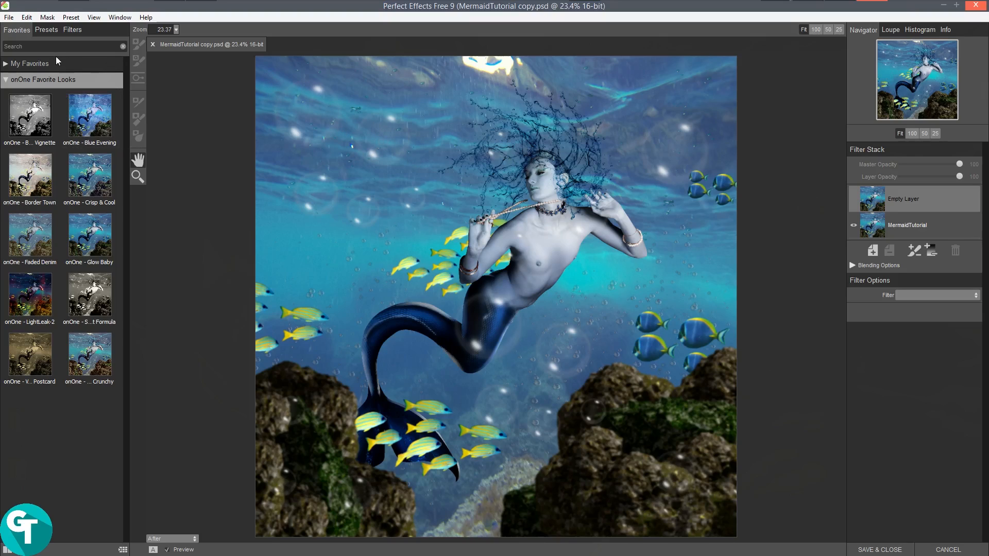
- Apply the Glow Baby preset from the Cinematic category and add an empty layer to the filter stack
left_click(71, 30)
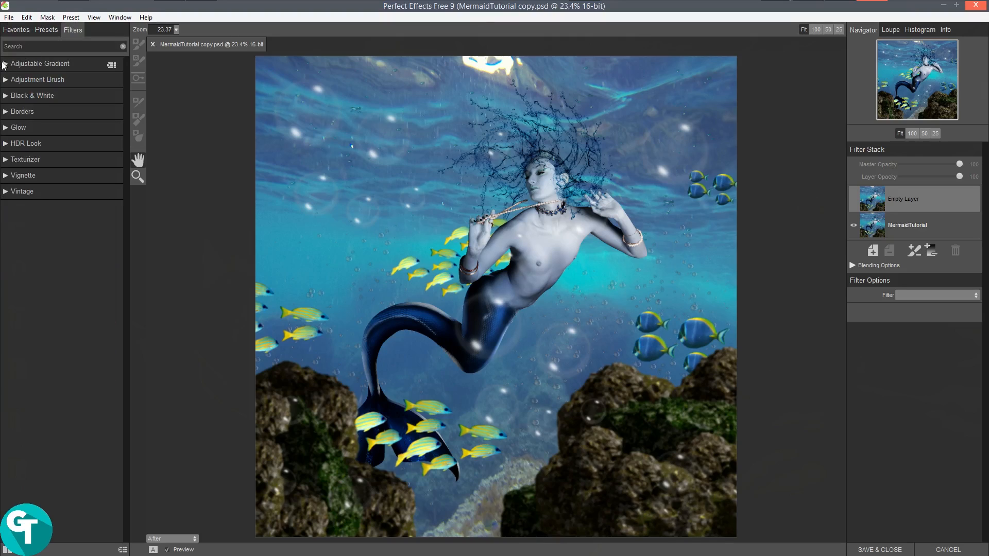
left_click(45, 31)
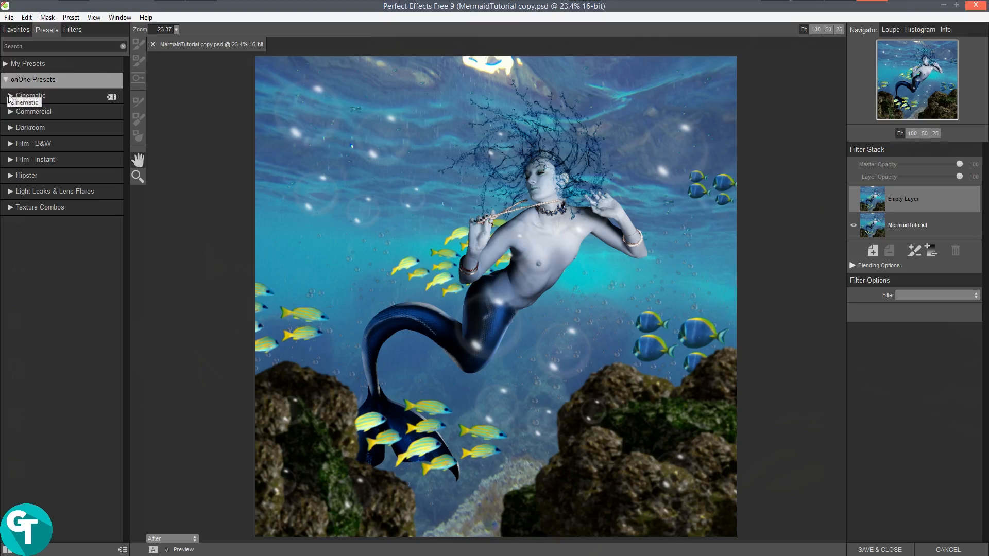
left_click(10, 98)
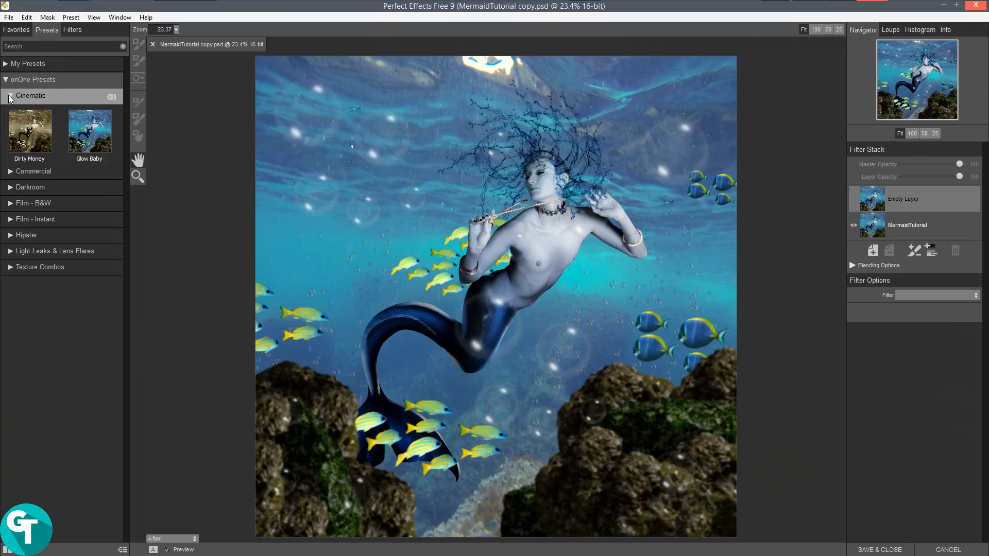
left_click(10, 97)
left_click(11, 97)
left_click(91, 135)
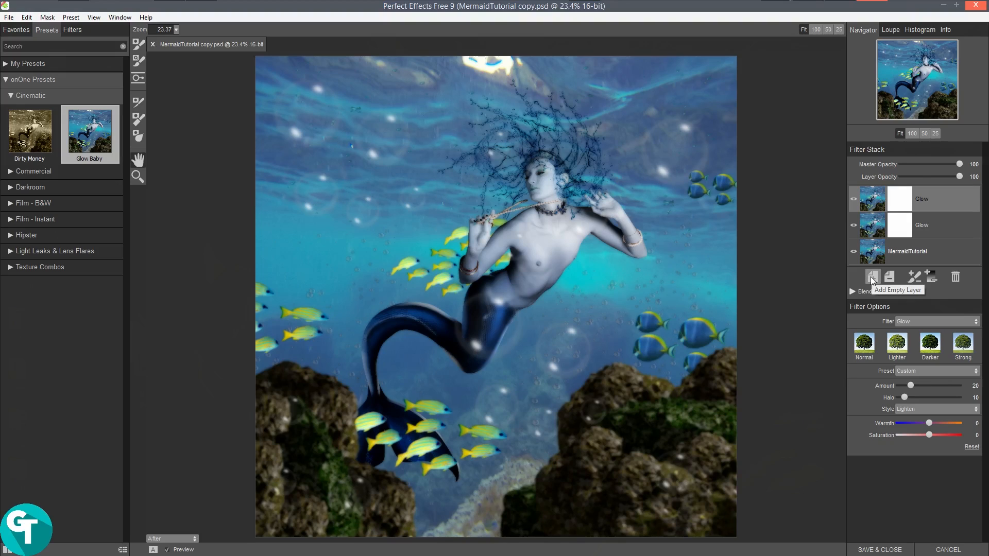
left_click(871, 277)
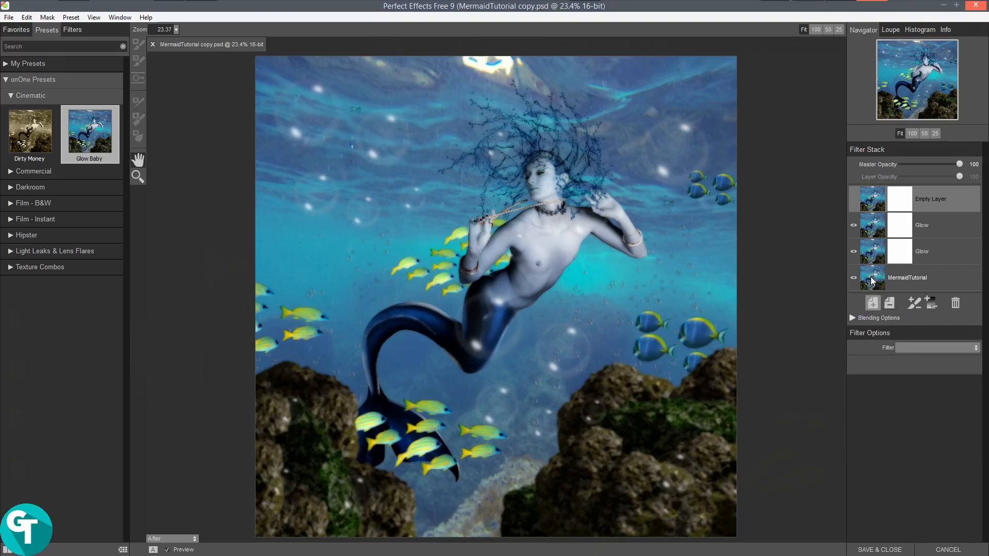
- Examine the preset thumbnails in the Commercial, Hipster, Light Leaks & Lens Flares and Texture Combos categories
left_click(12, 97)
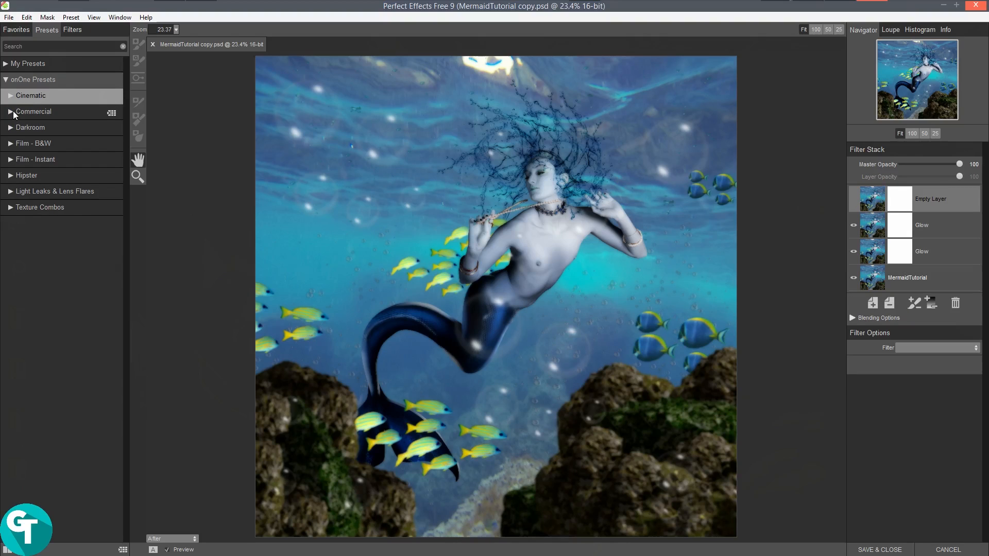
left_click(12, 112)
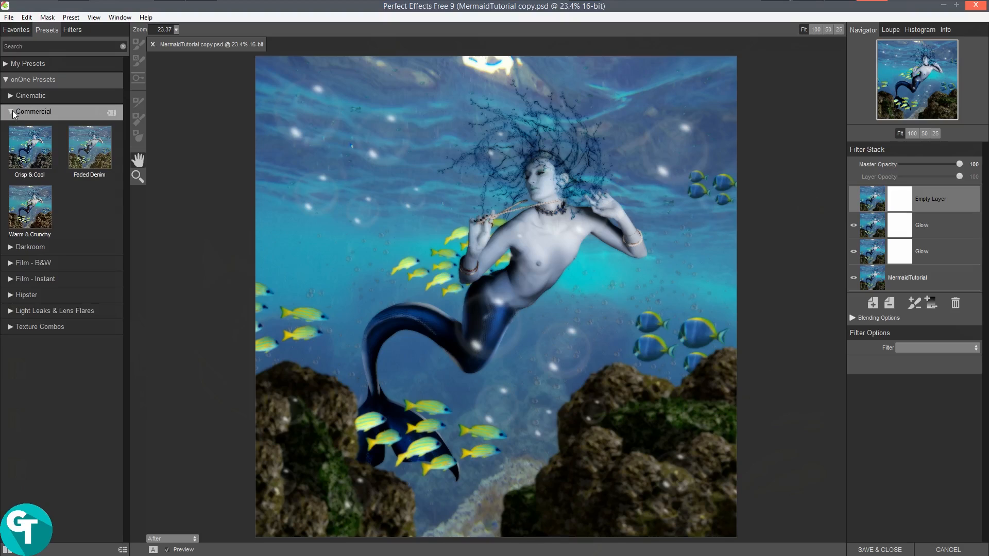
left_click(13, 112)
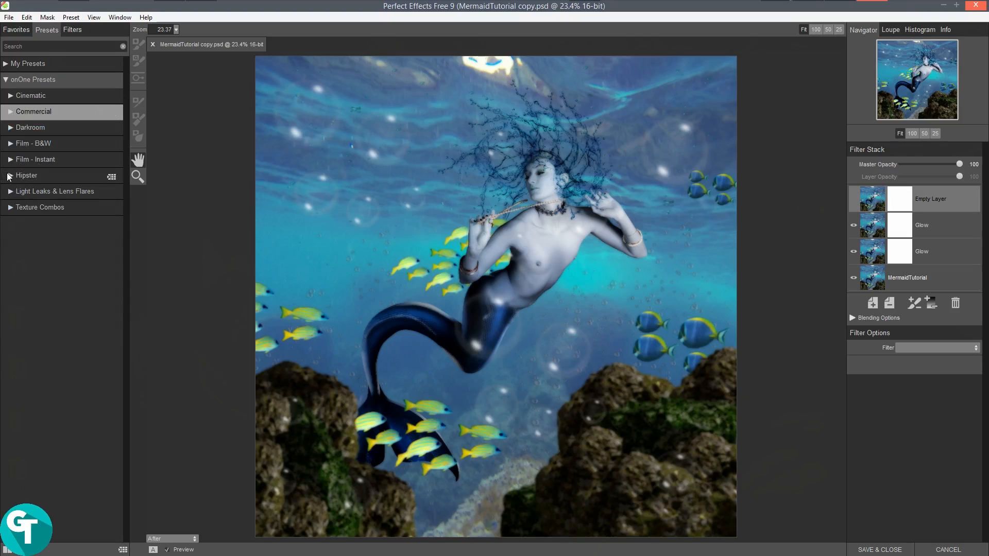
left_click(9, 176)
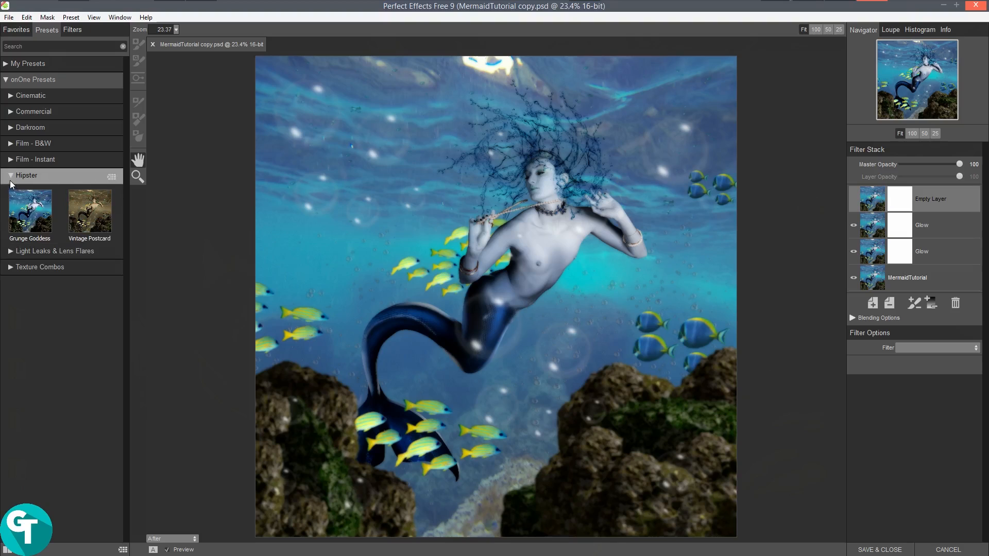
left_click(10, 178)
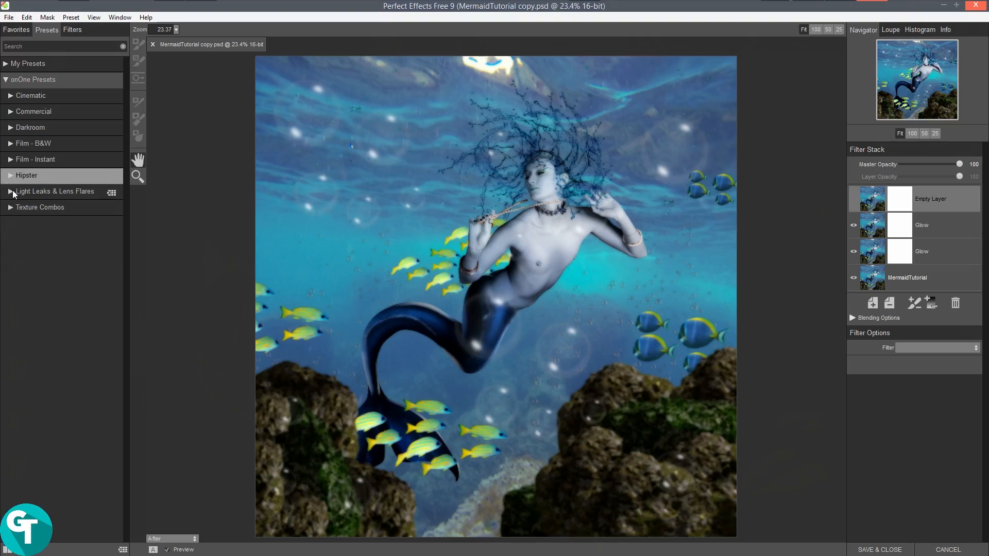
left_click(12, 193)
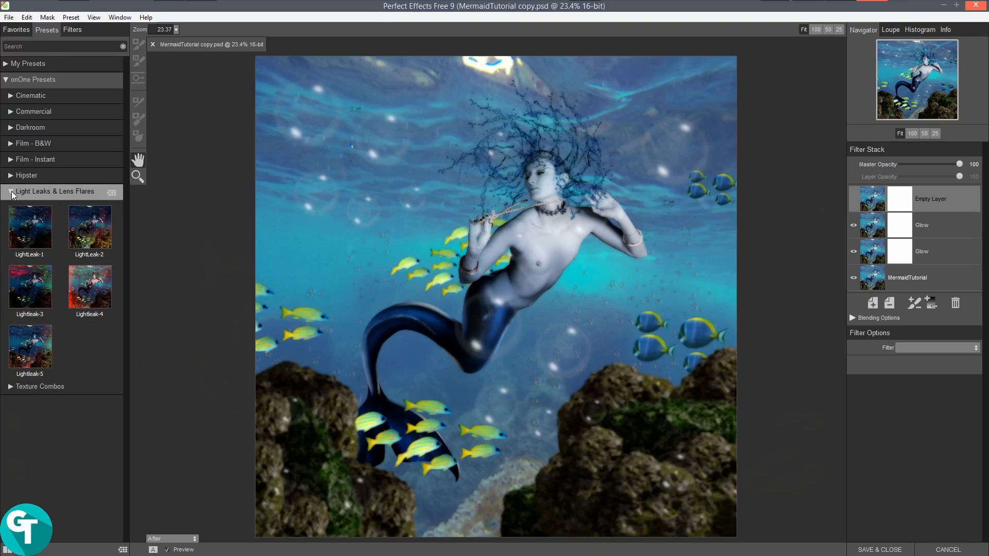
left_click(12, 192)
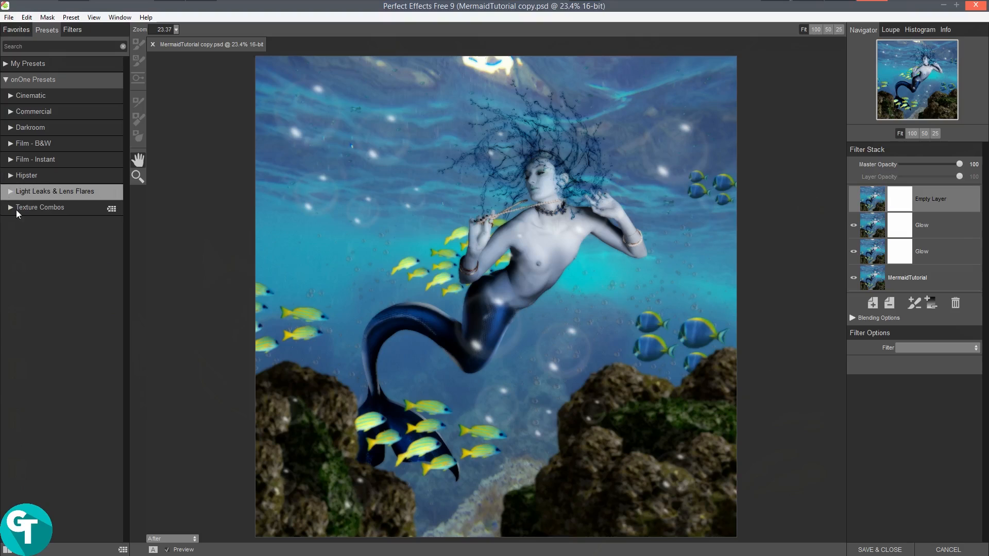
left_click(10, 208)
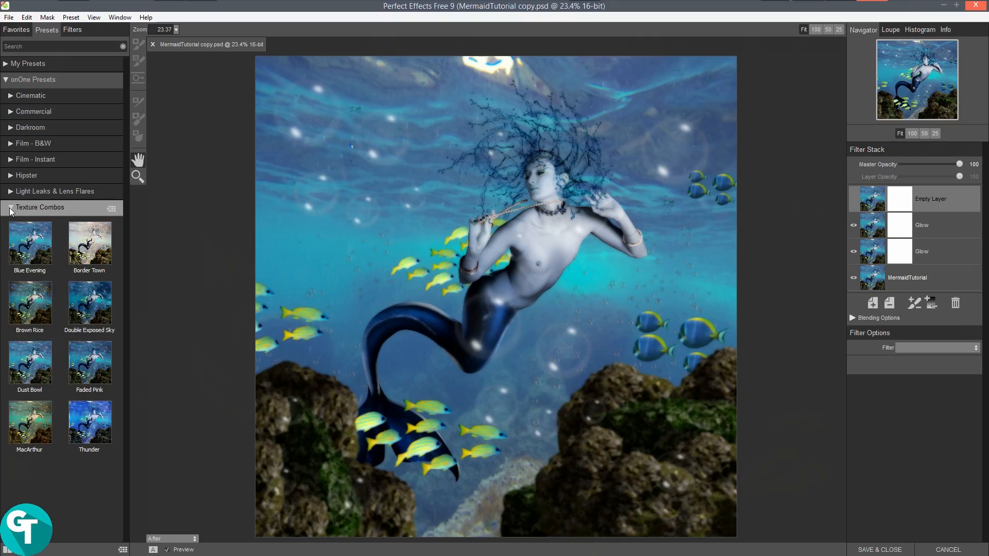
left_click(10, 209)
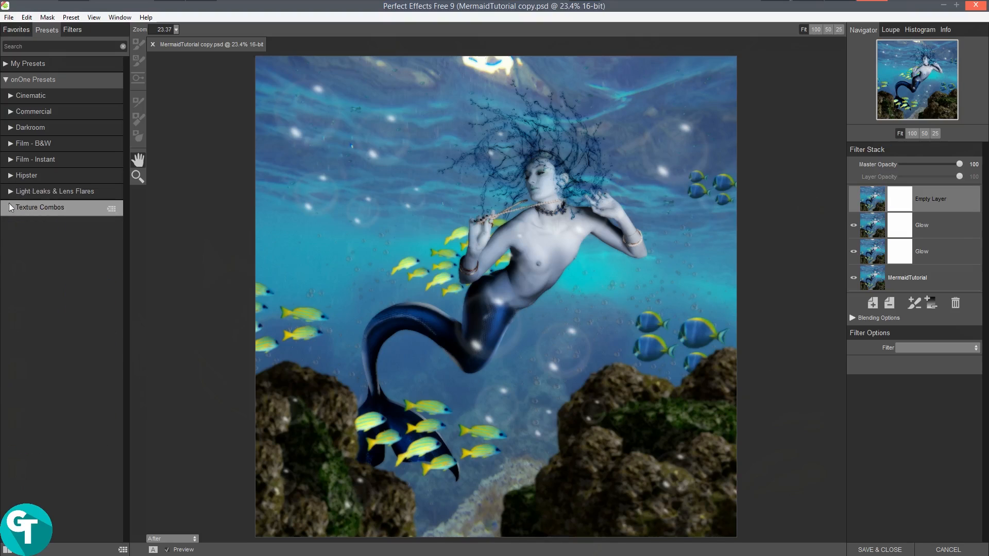
- Apply the Crisp & Cool preset from the Commercial category and set its Vintage layer's opacity to 51
left_click(10, 112)
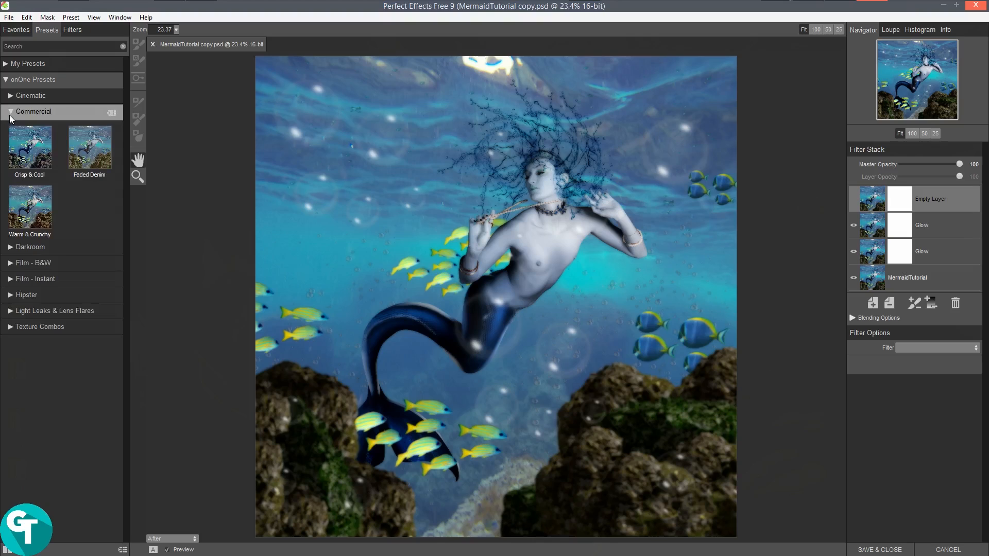
left_click(32, 156)
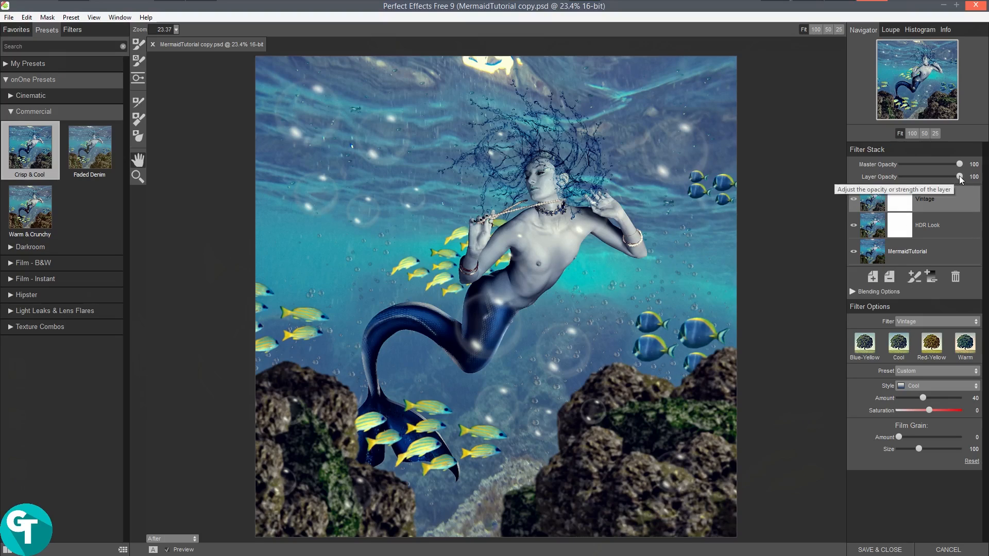
left_click_drag(942, 177, 926, 177)
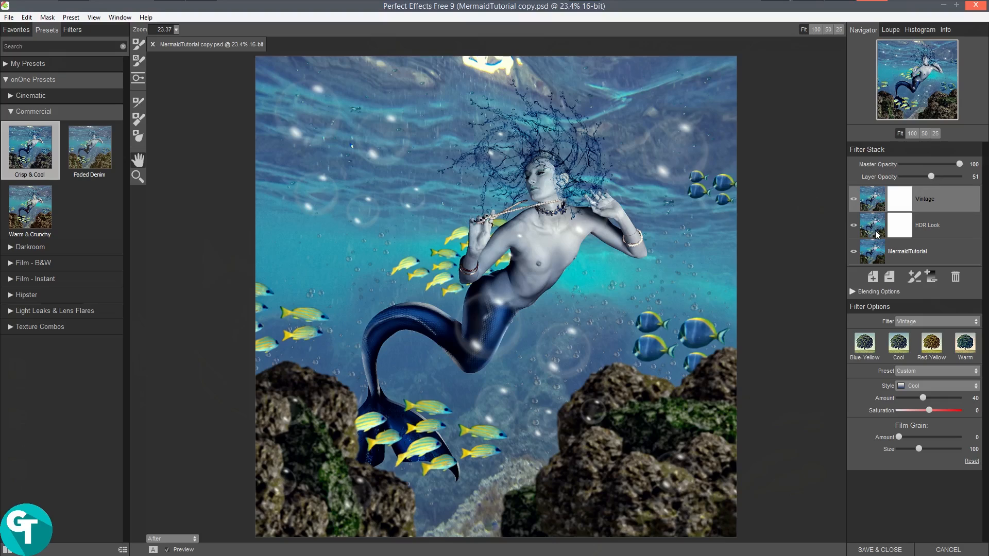
- Add an empty layer to the filter stack and browse the Hipster and Light Leaks & Lens Flares presets and the Adjustable Gradient filters
left_click(873, 279)
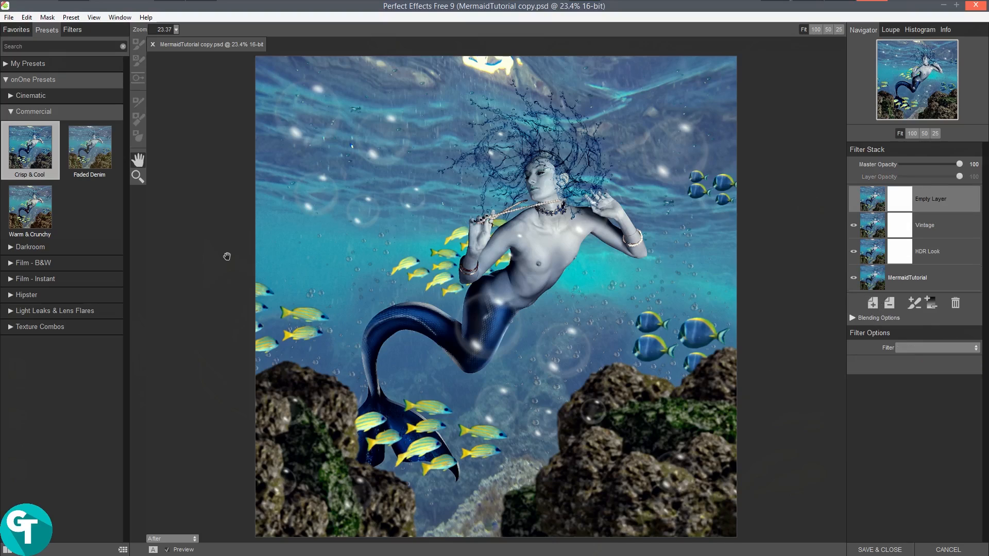
left_click(12, 112)
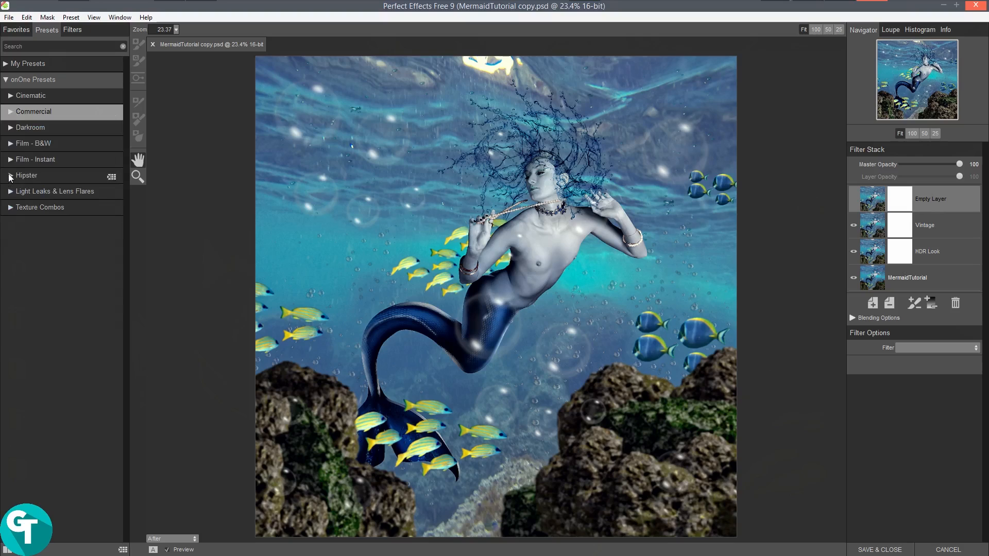
left_click(11, 177)
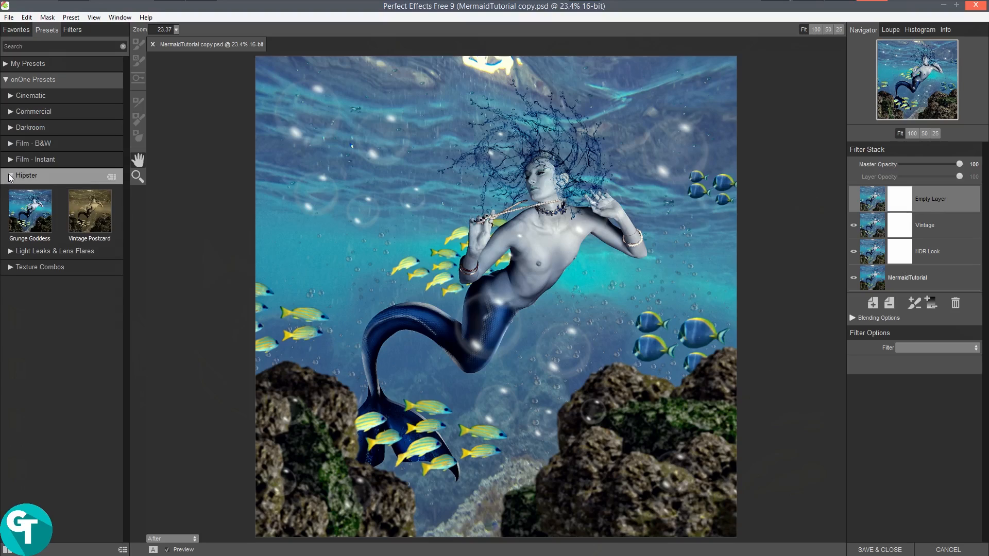
left_click(11, 177)
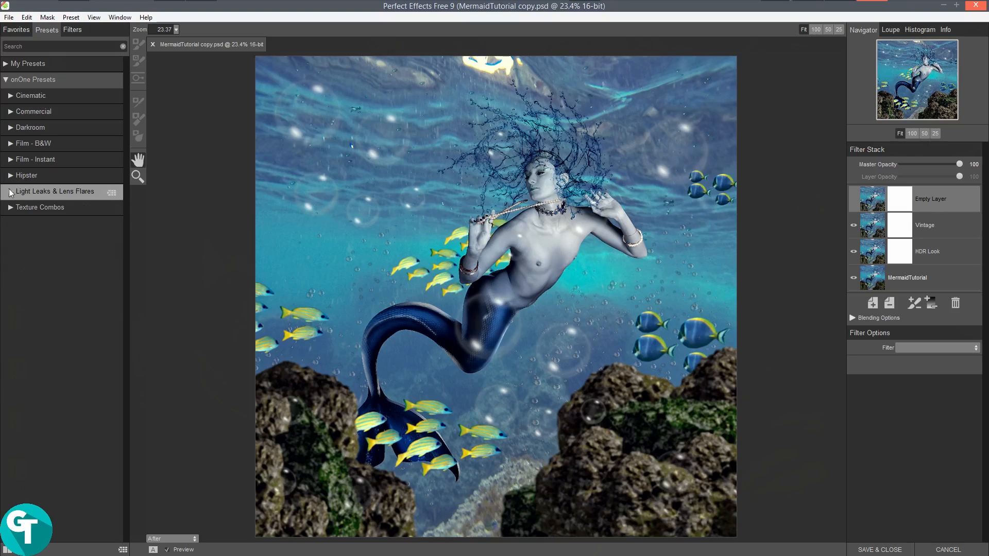
left_click(10, 192)
left_click(9, 192)
left_click(69, 31)
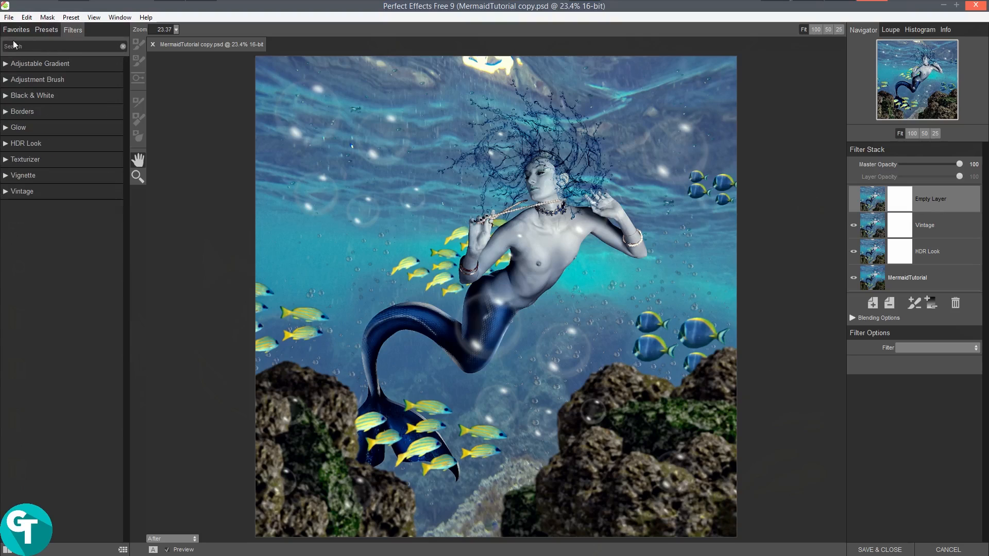
left_click(6, 65)
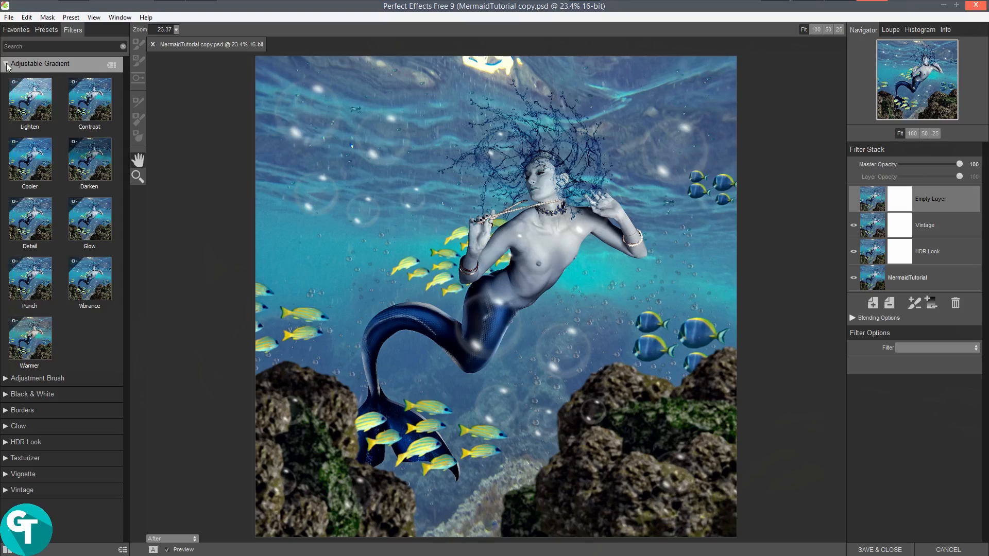
- Try the Glow adjustable gradient on the empty layer, moving its gradient line up and down across the picture
left_click(98, 216)
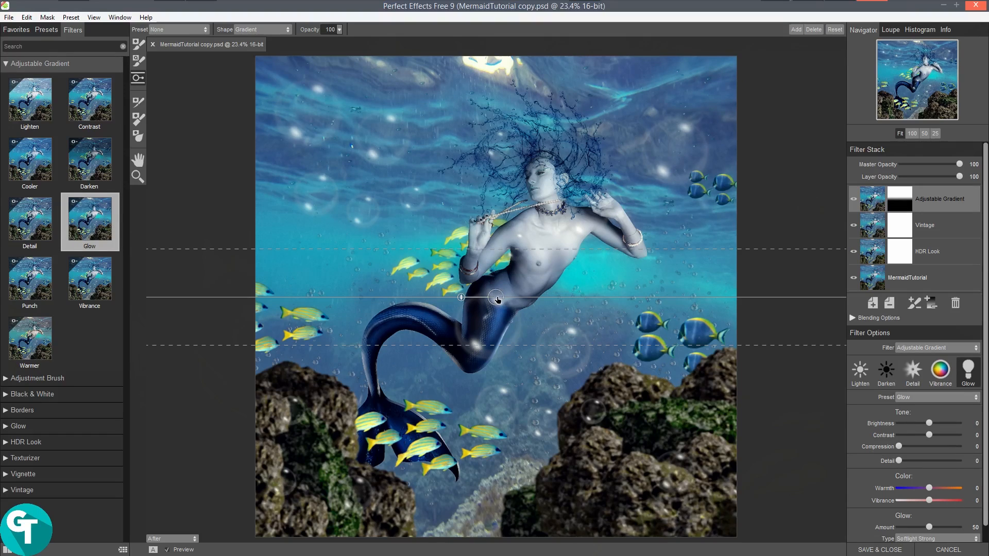
left_click_drag(495, 301, 519, 103)
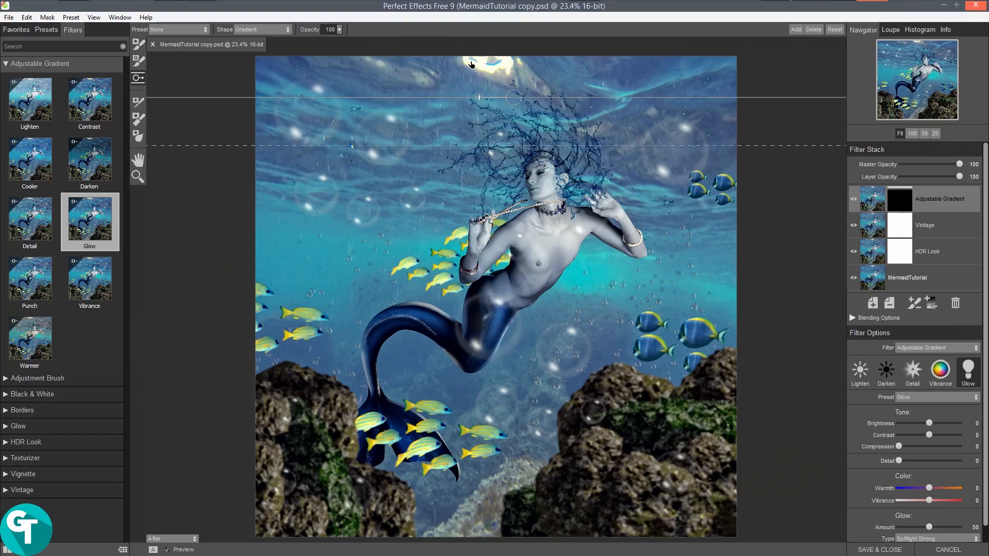
left_click_drag(512, 100, 481, 527)
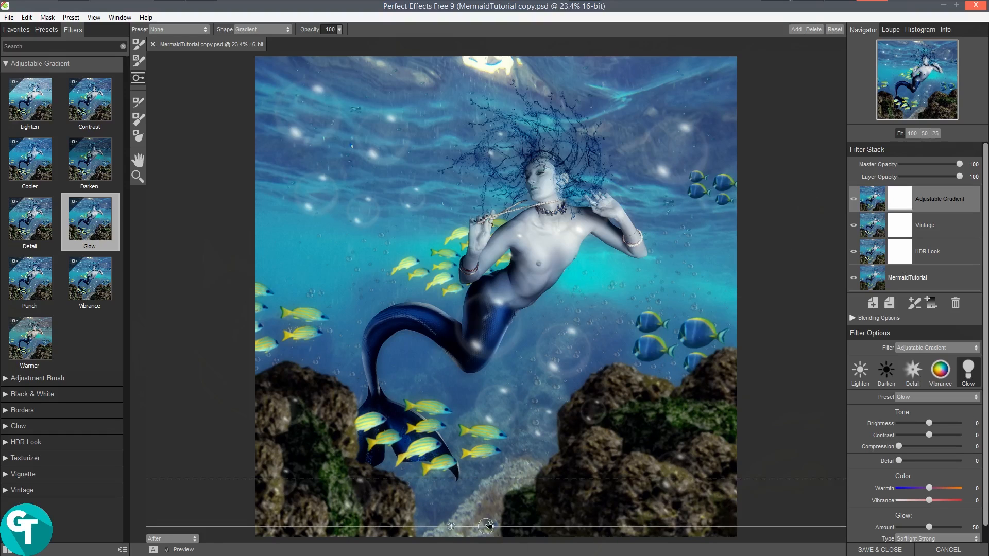
left_click_drag(487, 526, 580, 35)
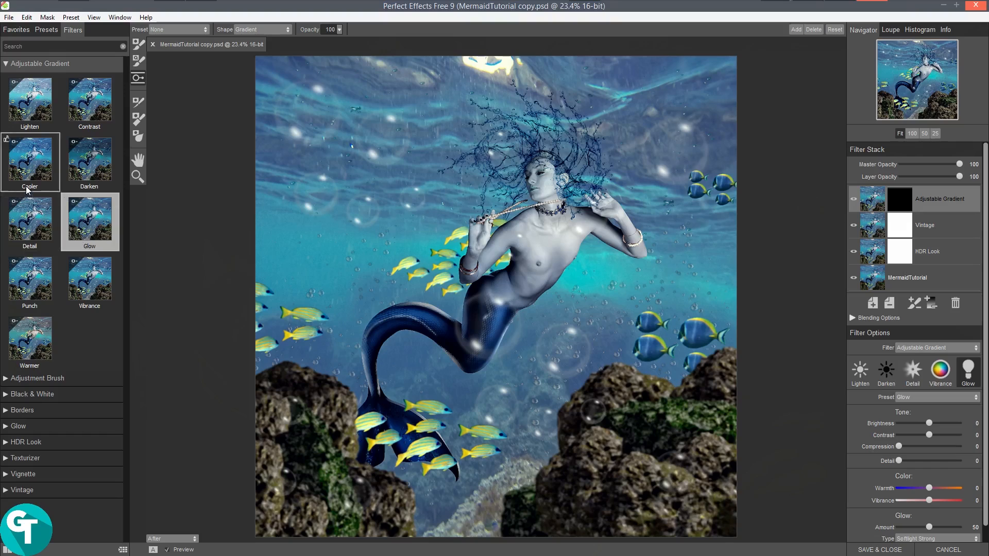
- Switch the layer to the Detail adjustable gradient, replacing its mask, and move the gradient line to the picture's lower edge
left_click(33, 224)
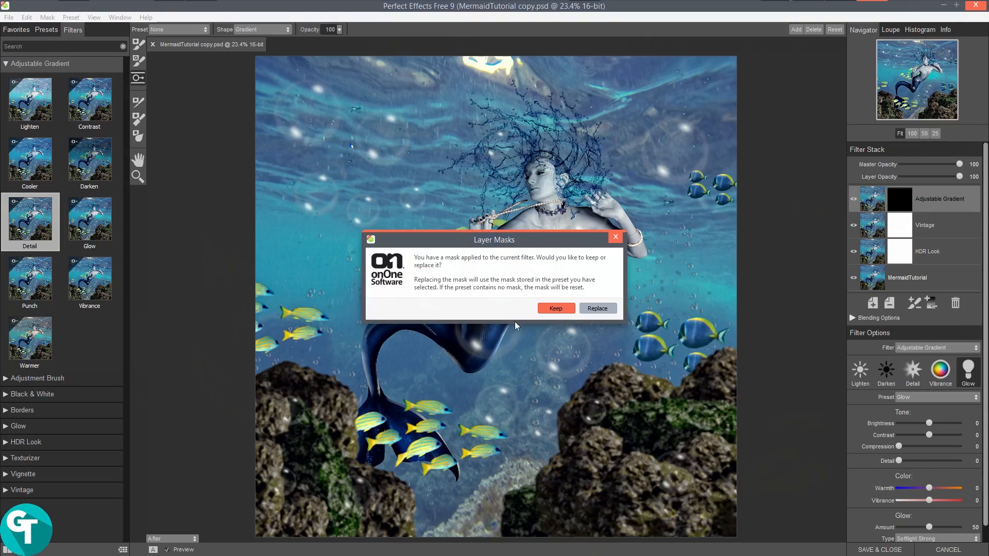
left_click(598, 308)
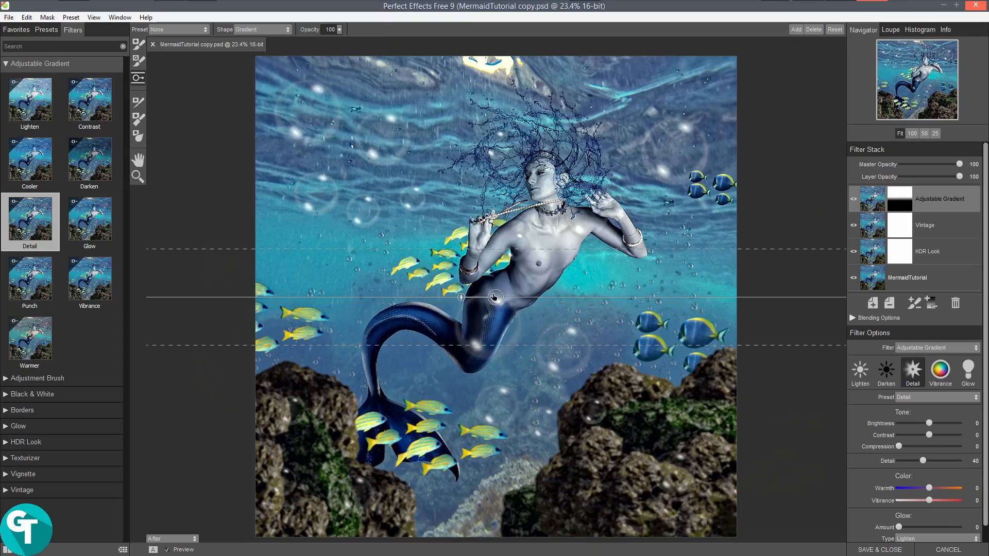
left_click_drag(494, 297, 574, 365)
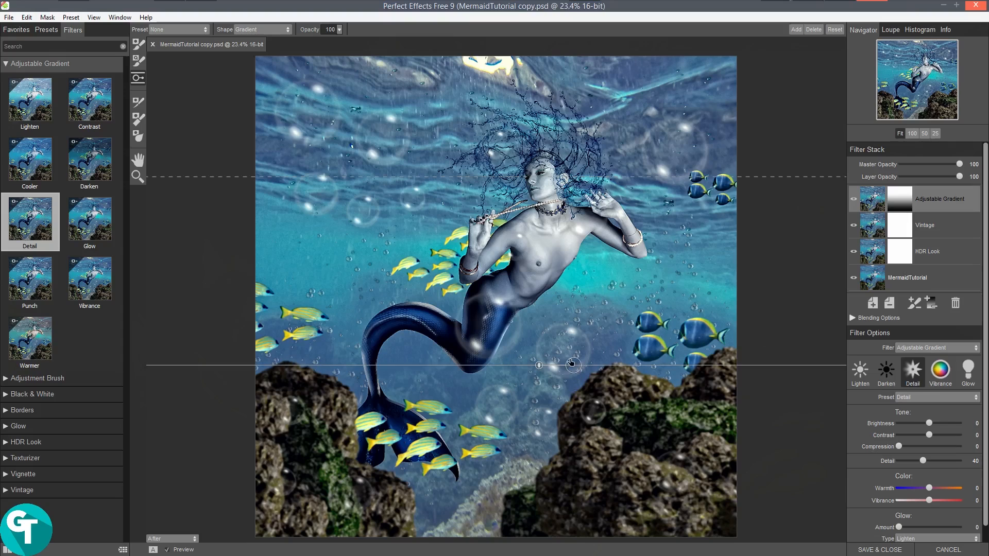
left_click_drag(574, 365, 582, 297)
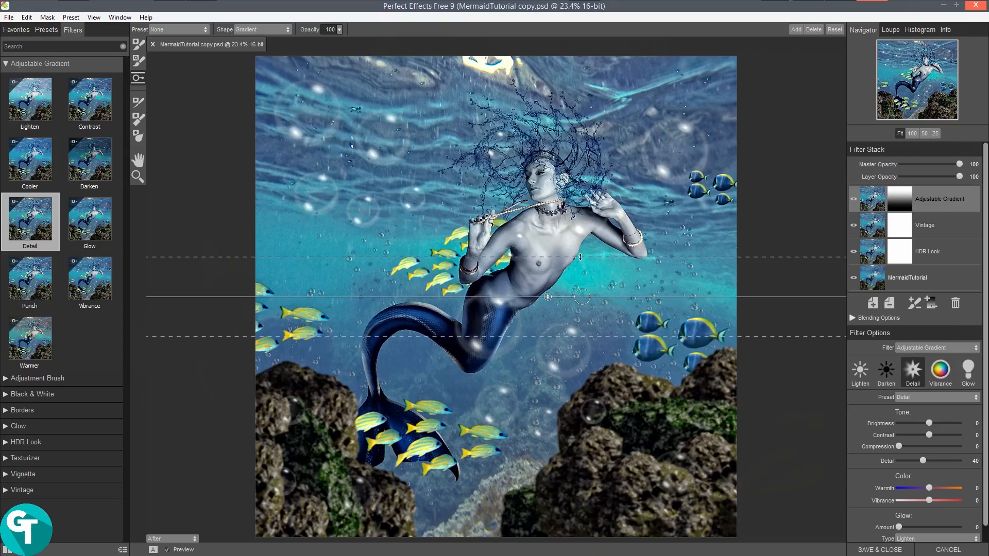
left_click_drag(581, 299, 627, 555)
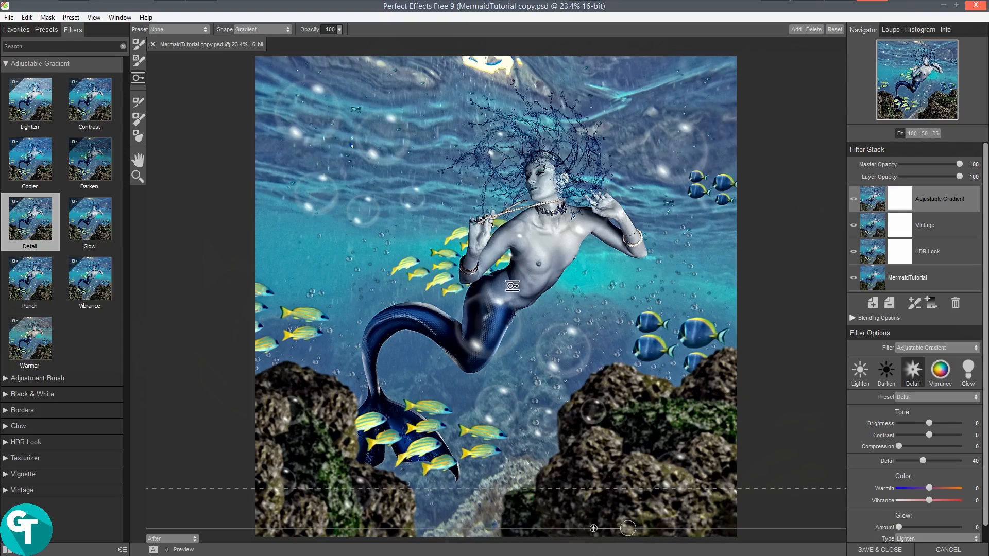
- Add another filter layer with the Vibrance adjustable gradient and move its gradient line down to the picture's lower edge
left_click(872, 303)
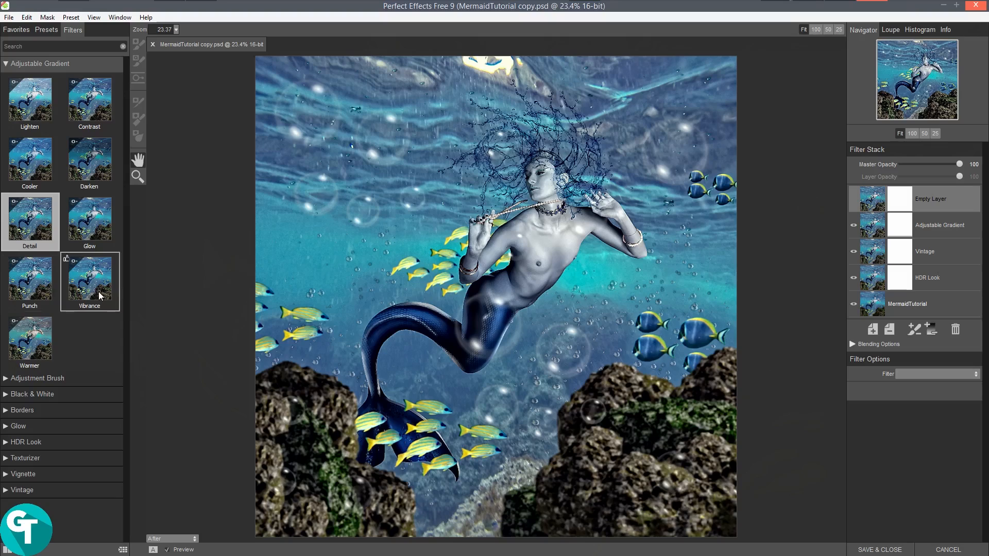
left_click(29, 280)
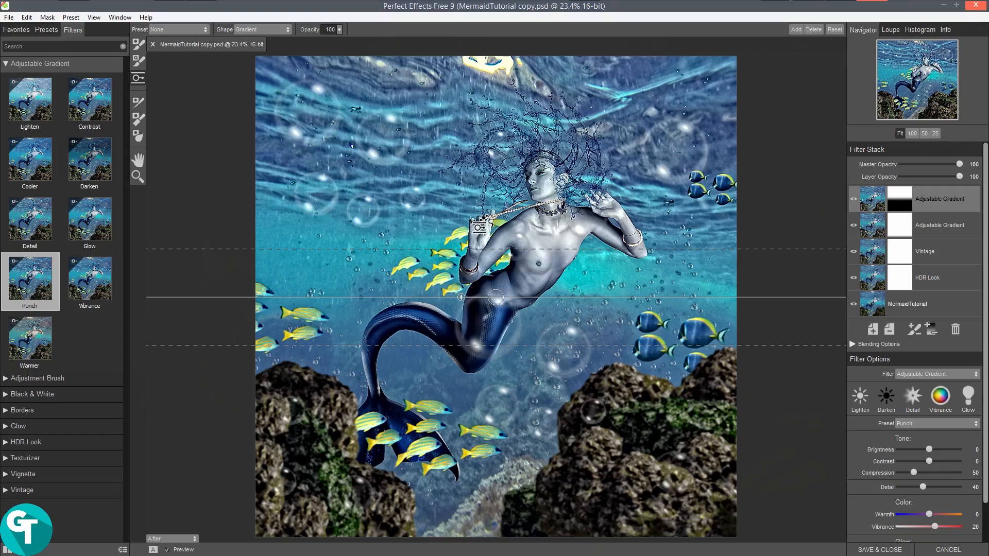
right_click(97, 287)
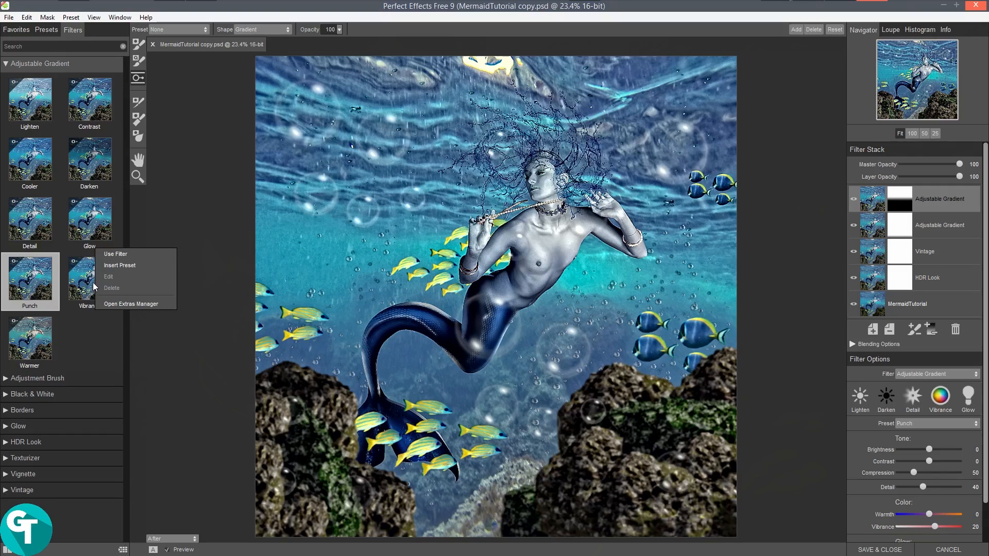
left_click(87, 283)
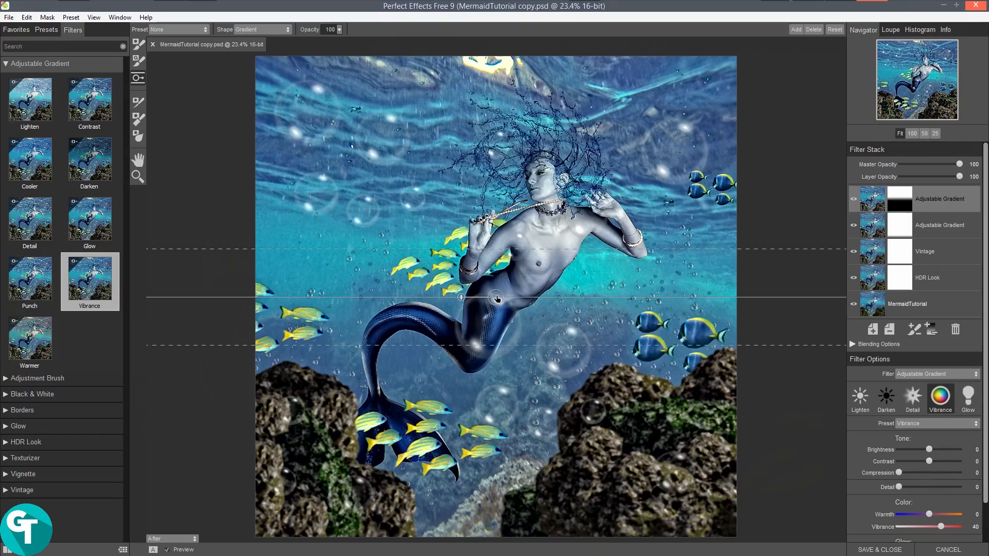
left_click_drag(496, 298, 531, 500)
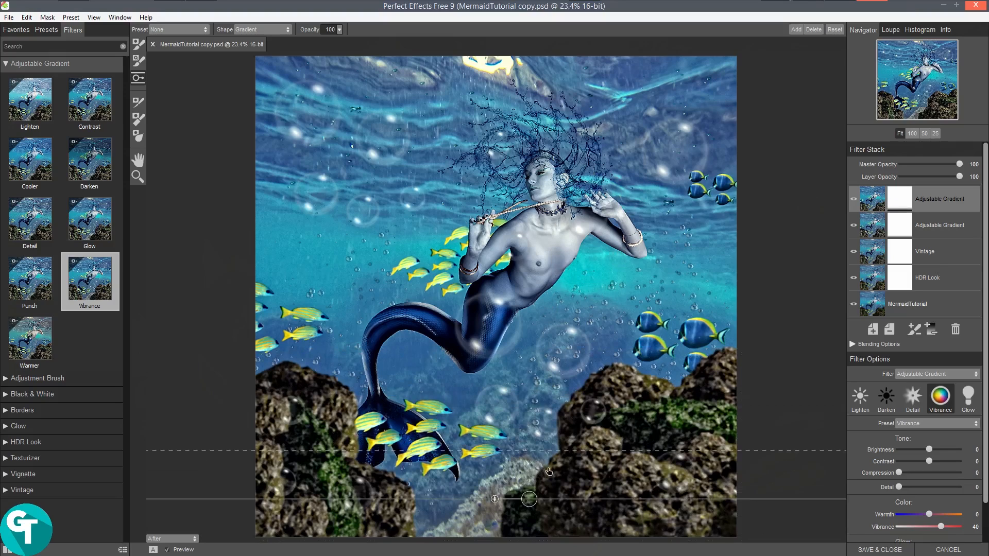
left_click_drag(529, 499, 527, 530)
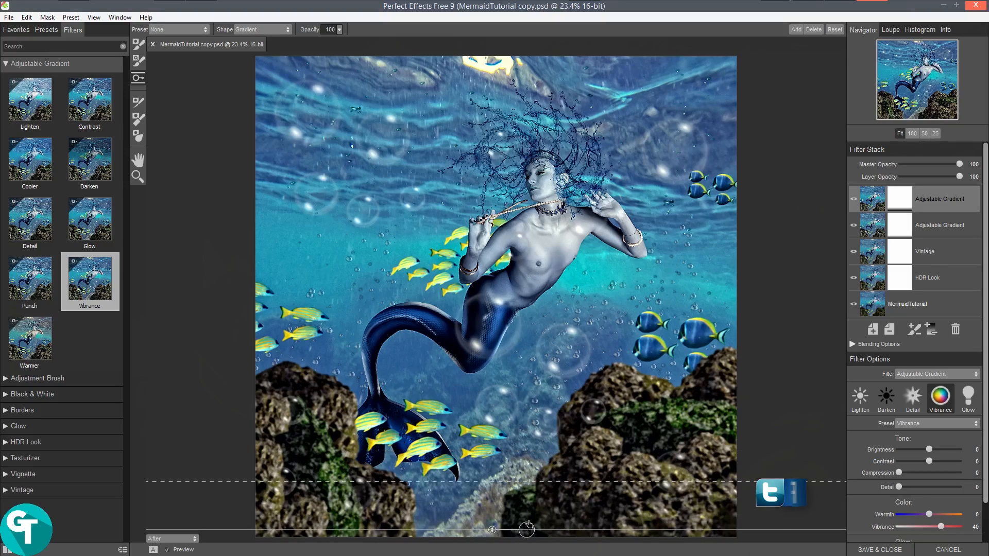
- Add another filter layer above the Vibrance gradient and apply the Punch adjustable gradient to it
left_click(871, 329)
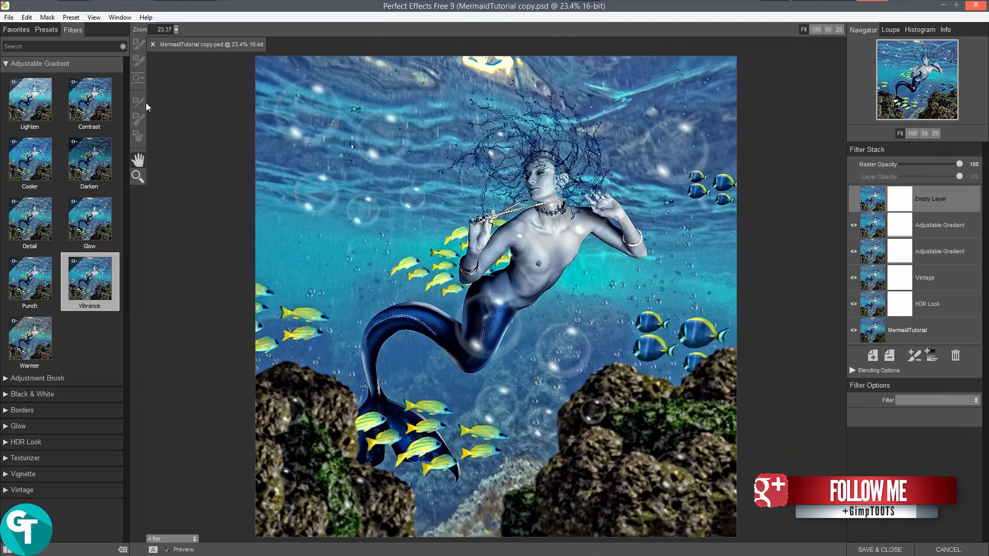
left_click(32, 277)
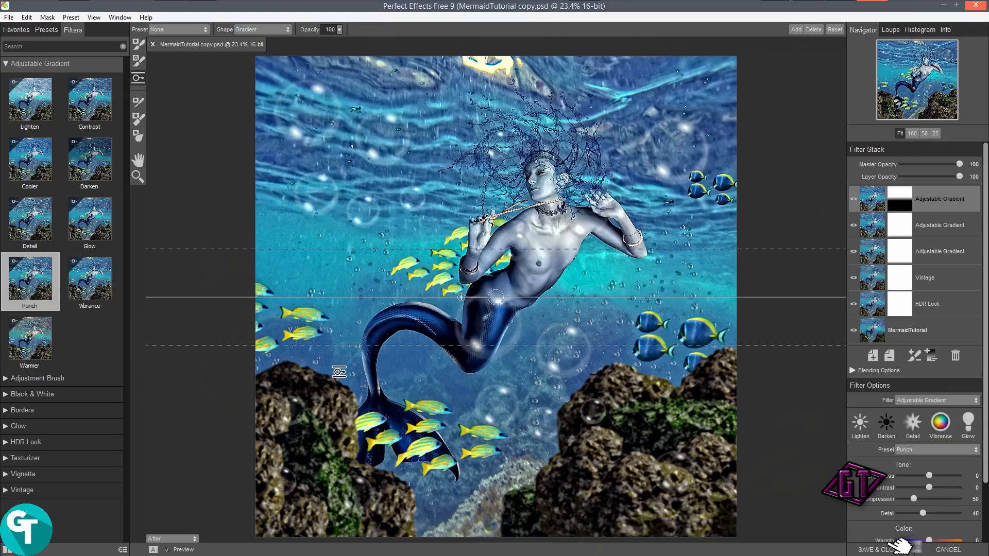